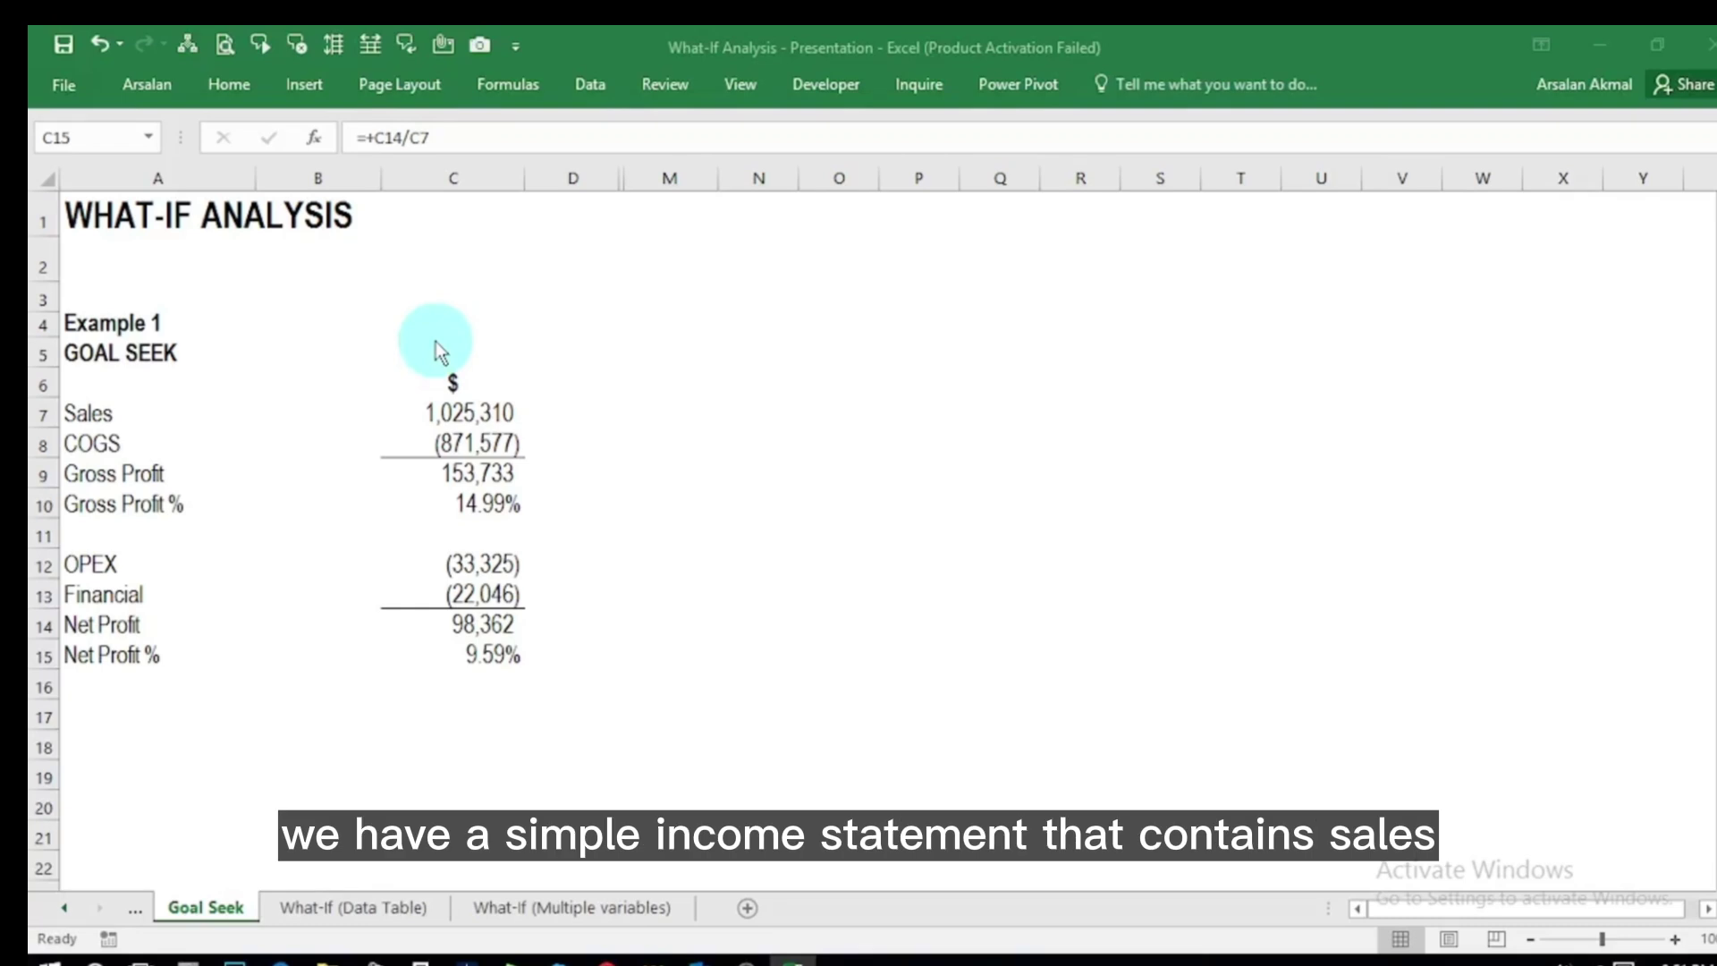
Step: Review the income statement figures on the Goal Seek sheet, from Sales down to Net Profit % and back to Gross Profit %
{"action": "left_click", "coordinate": [434, 412]}
{"action": "key", "text": "Down"}
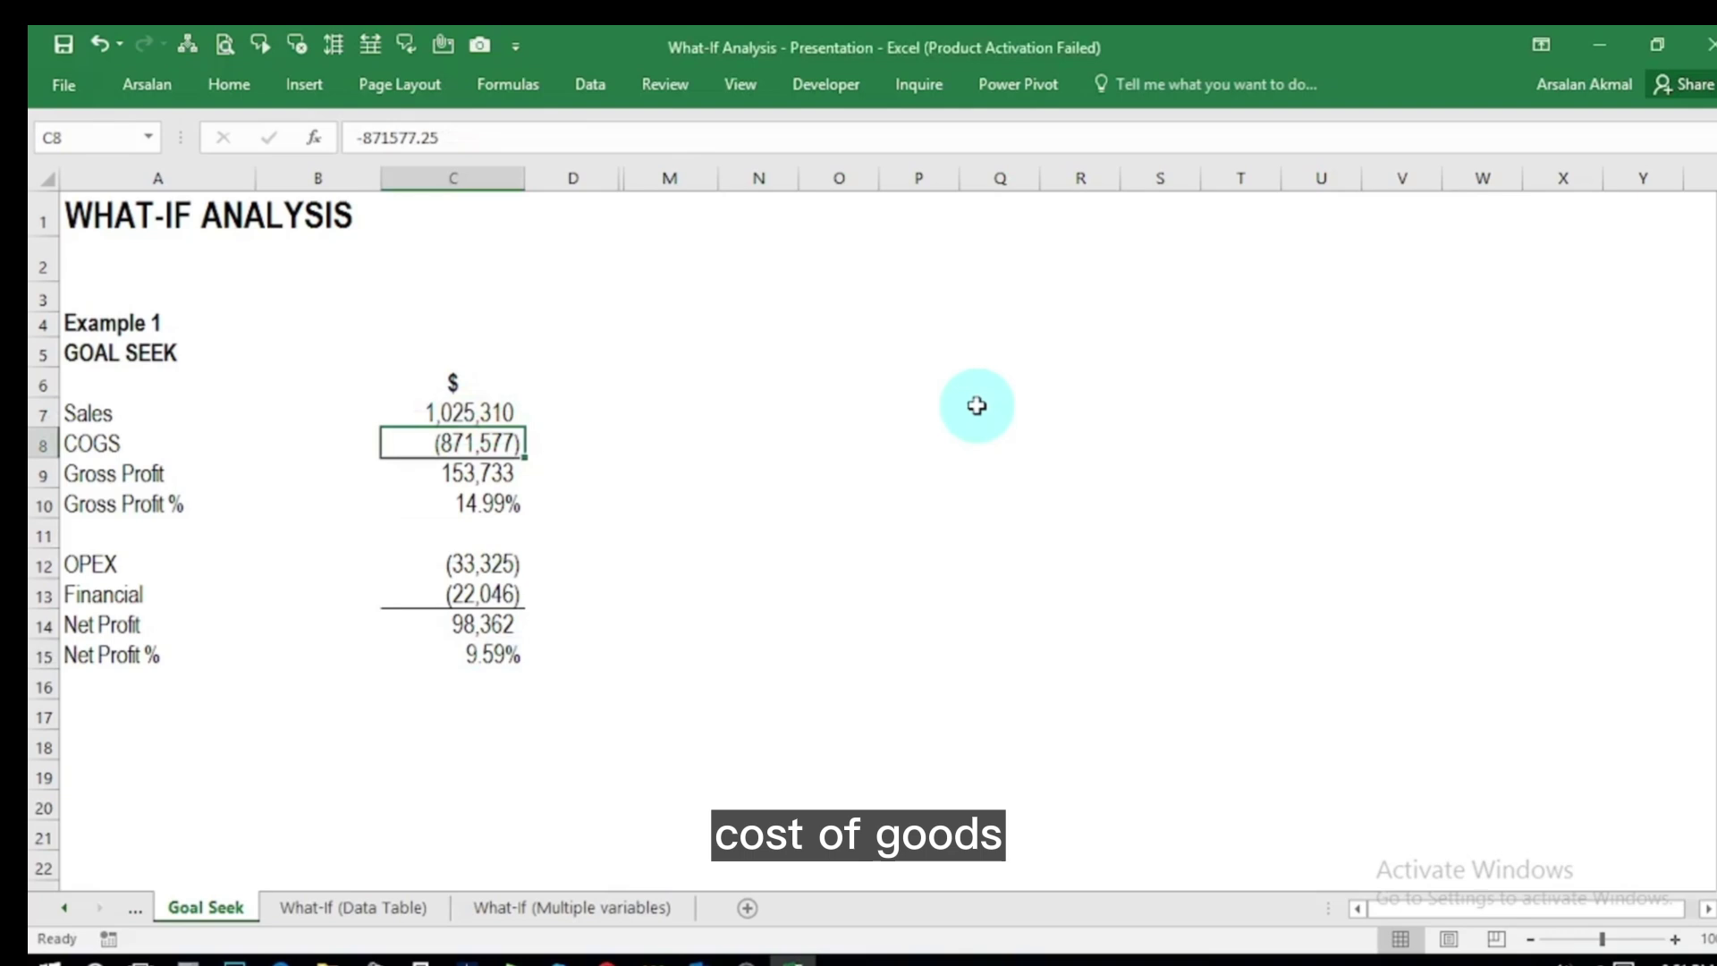
{"action": "key", "text": "Down"}
{"action": "key", "text": "Down"}
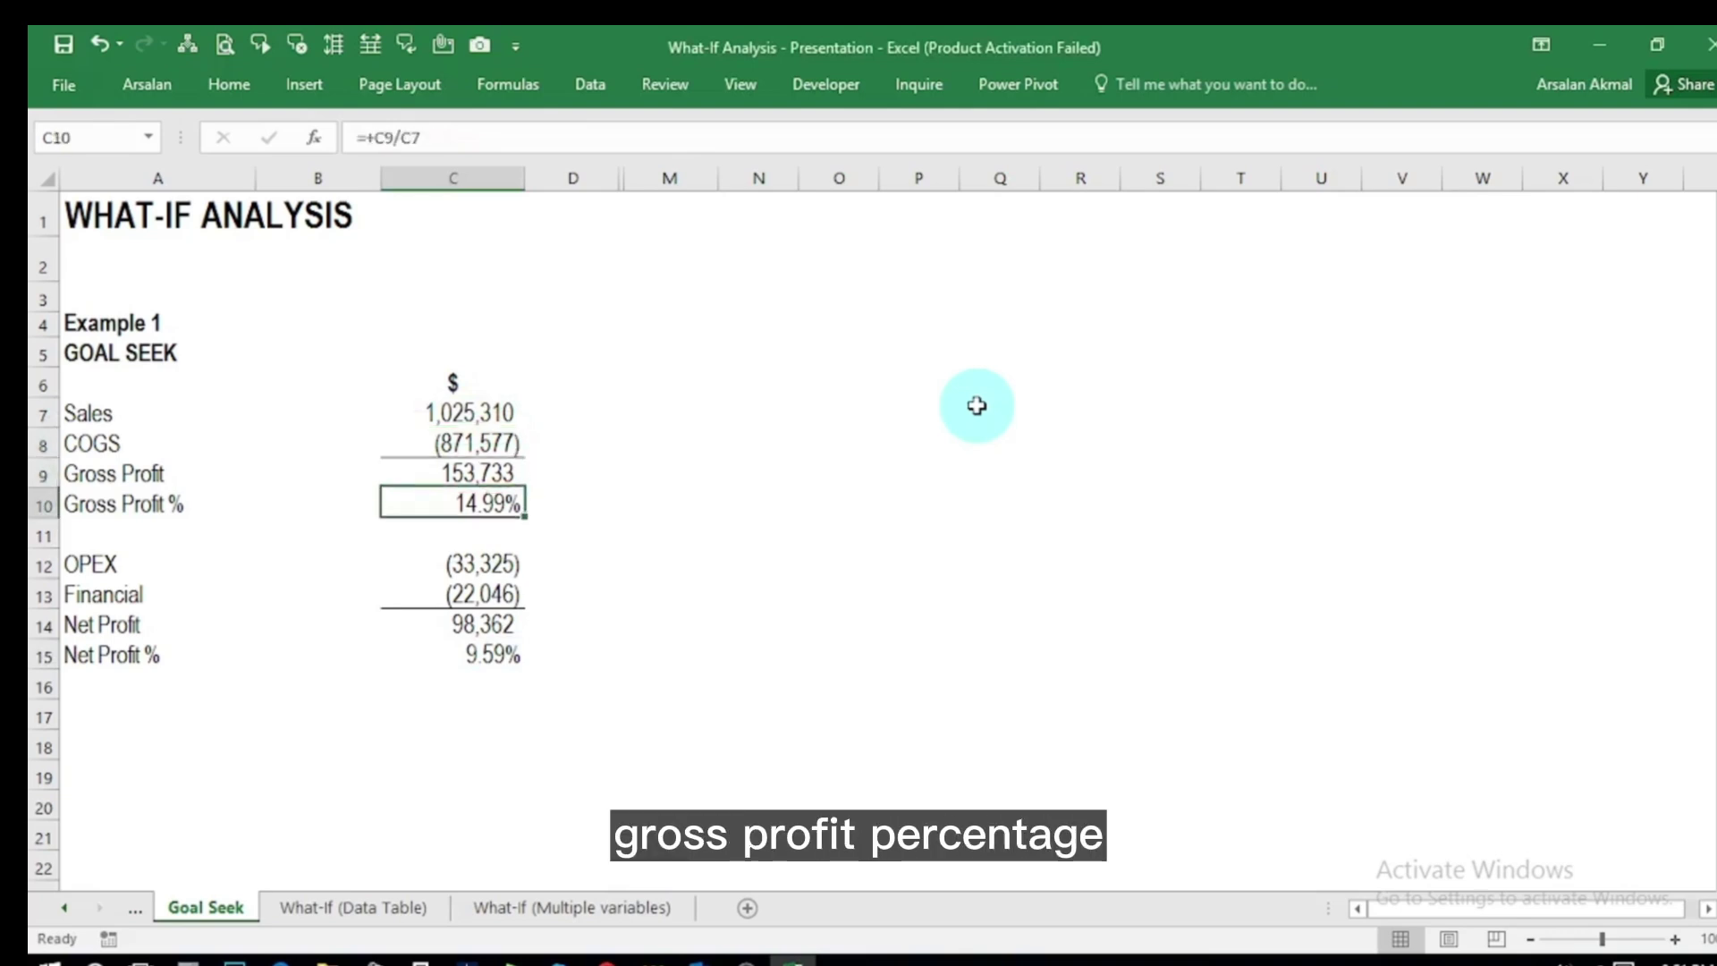
{"action": "key", "text": "Down"}
{"action": "key", "text": "Down"}
{"action": "key", "text": "Down"}
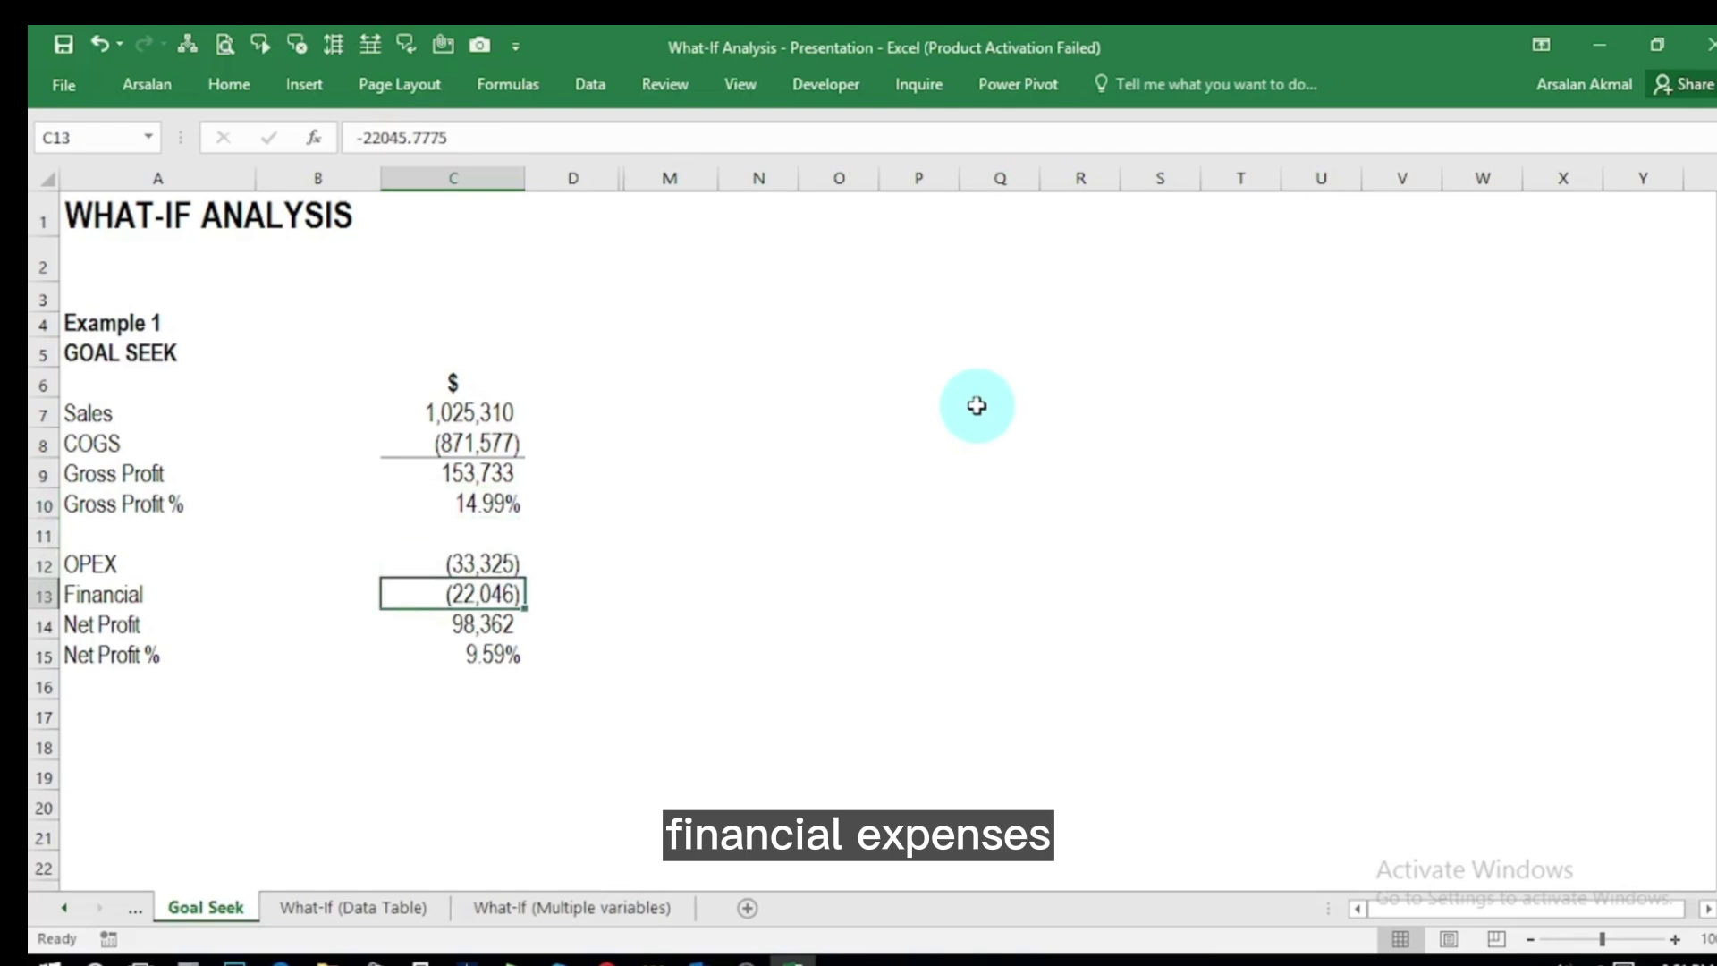
{"action": "key", "text": "Down"}
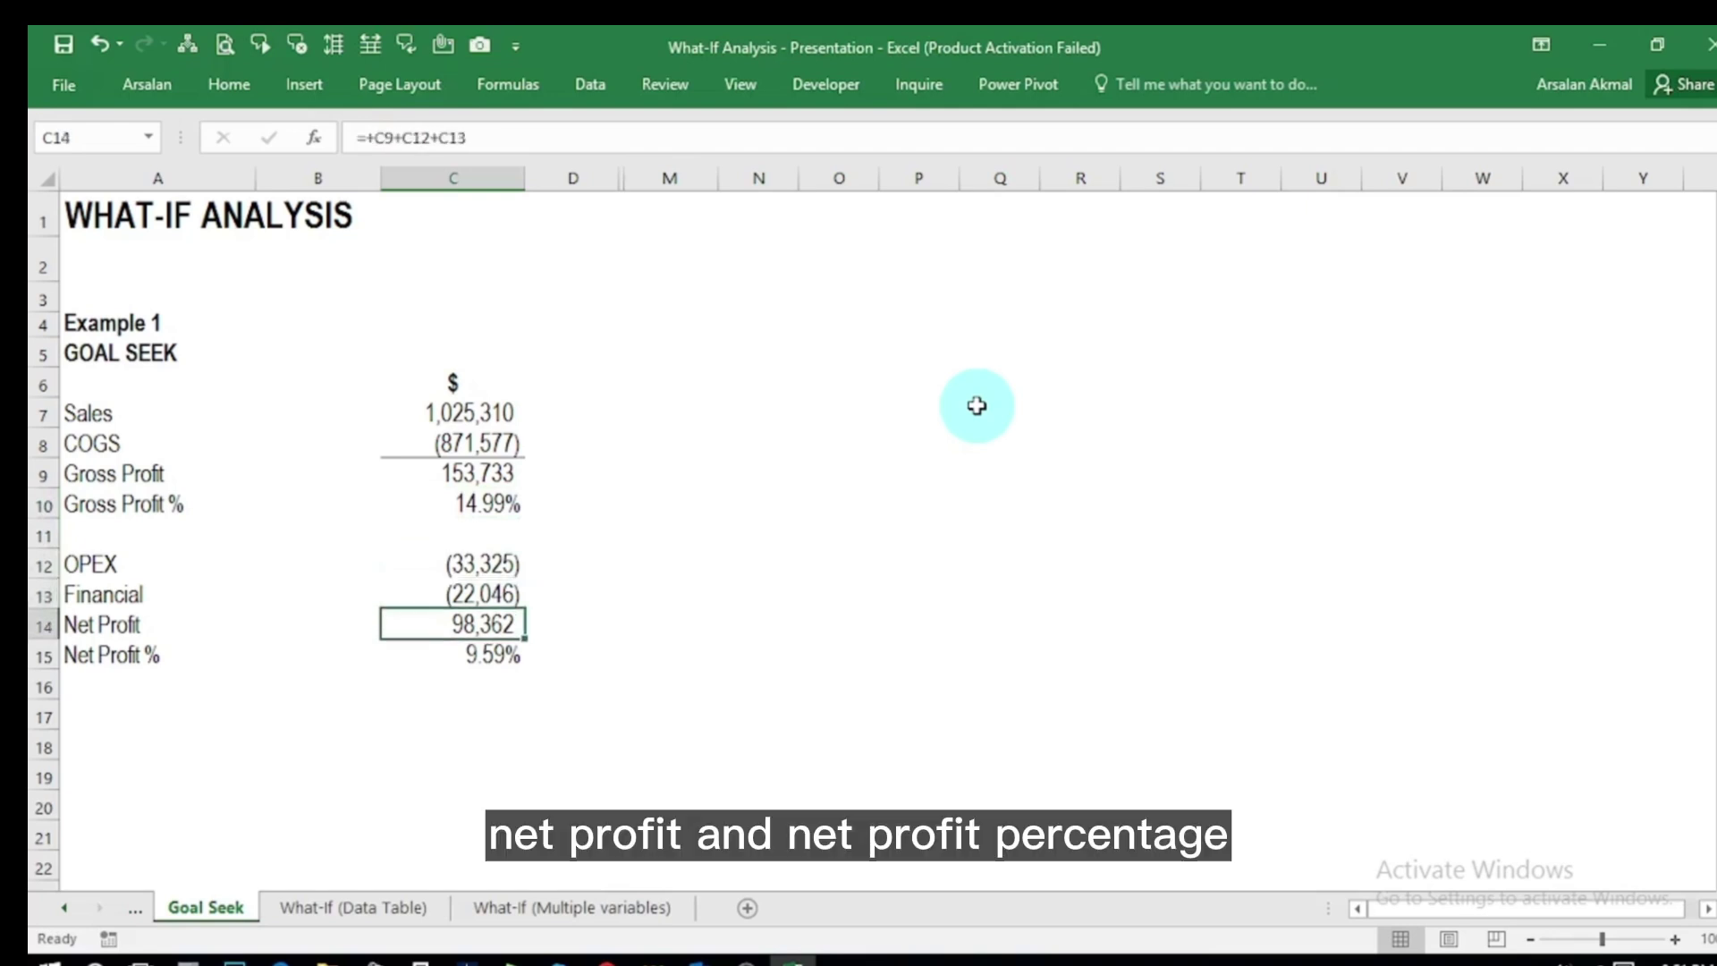
{"action": "key", "text": "Down"}
{"action": "key", "text": "Up"}
{"action": "key", "text": "Up"}
{"action": "key", "text": "Up"}
{"action": "key", "text": "Up"}
{"action": "key", "text": "Up"}
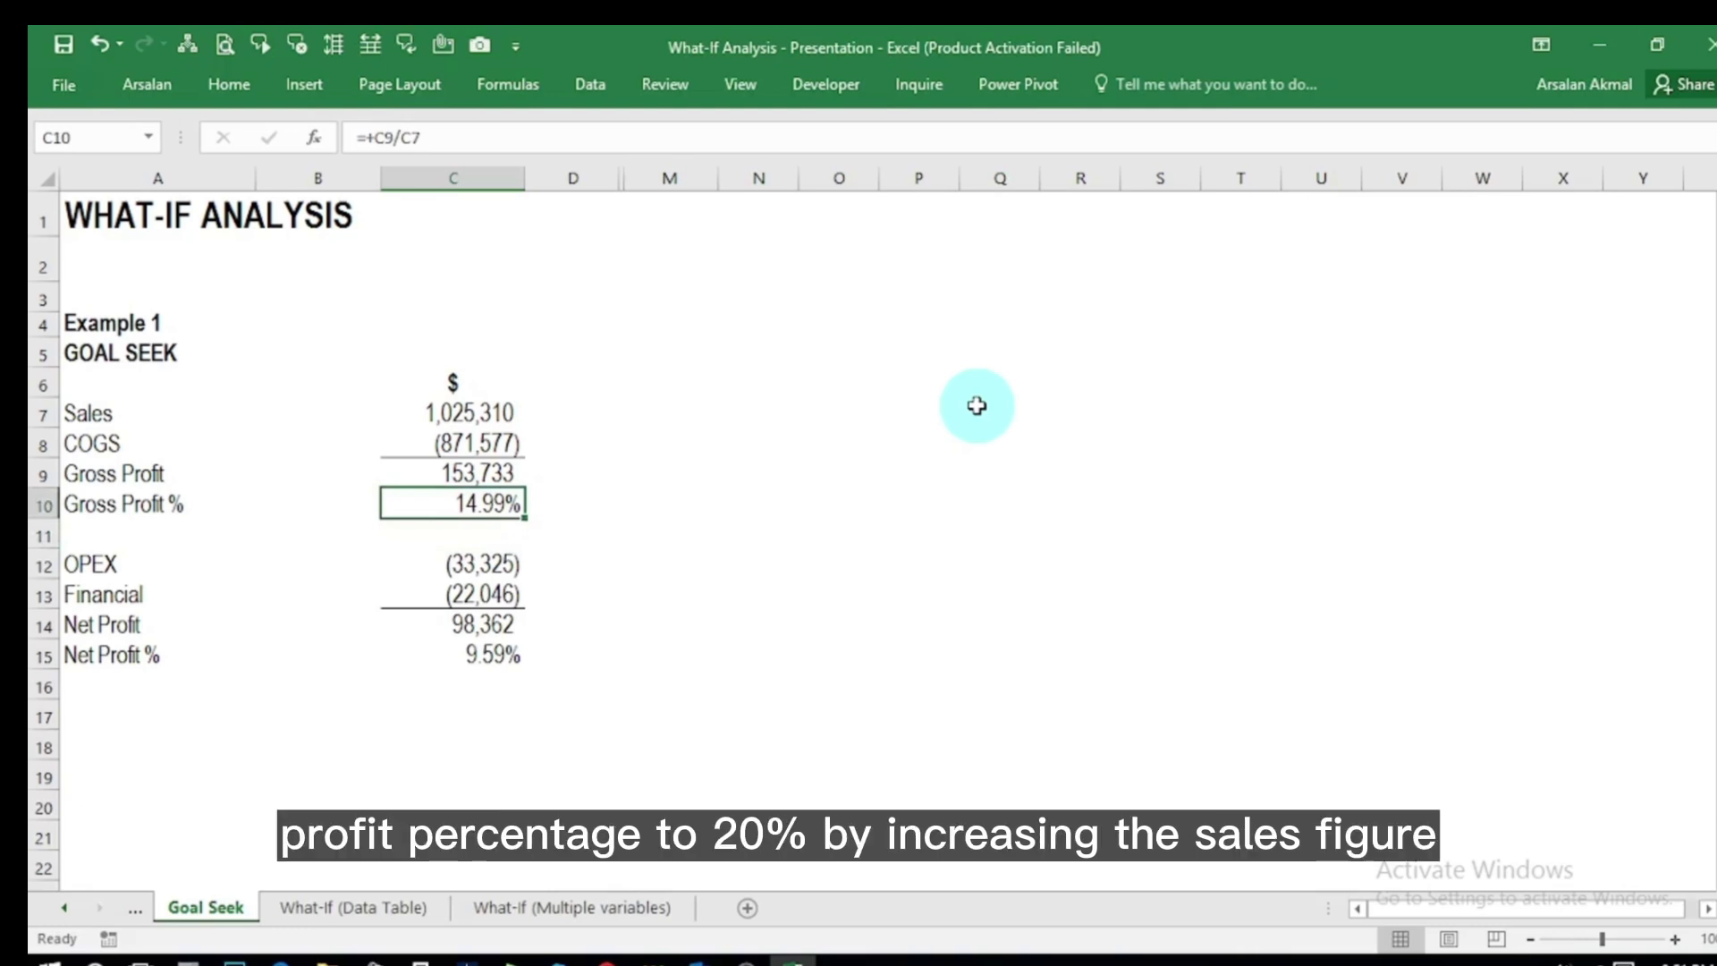
Step: Run Goal Seek to bring Gross Profit % (C10) to 20% by changing the Sales cell C7, and keep the solution
{"action": "left_click", "coordinate": [472, 405]}
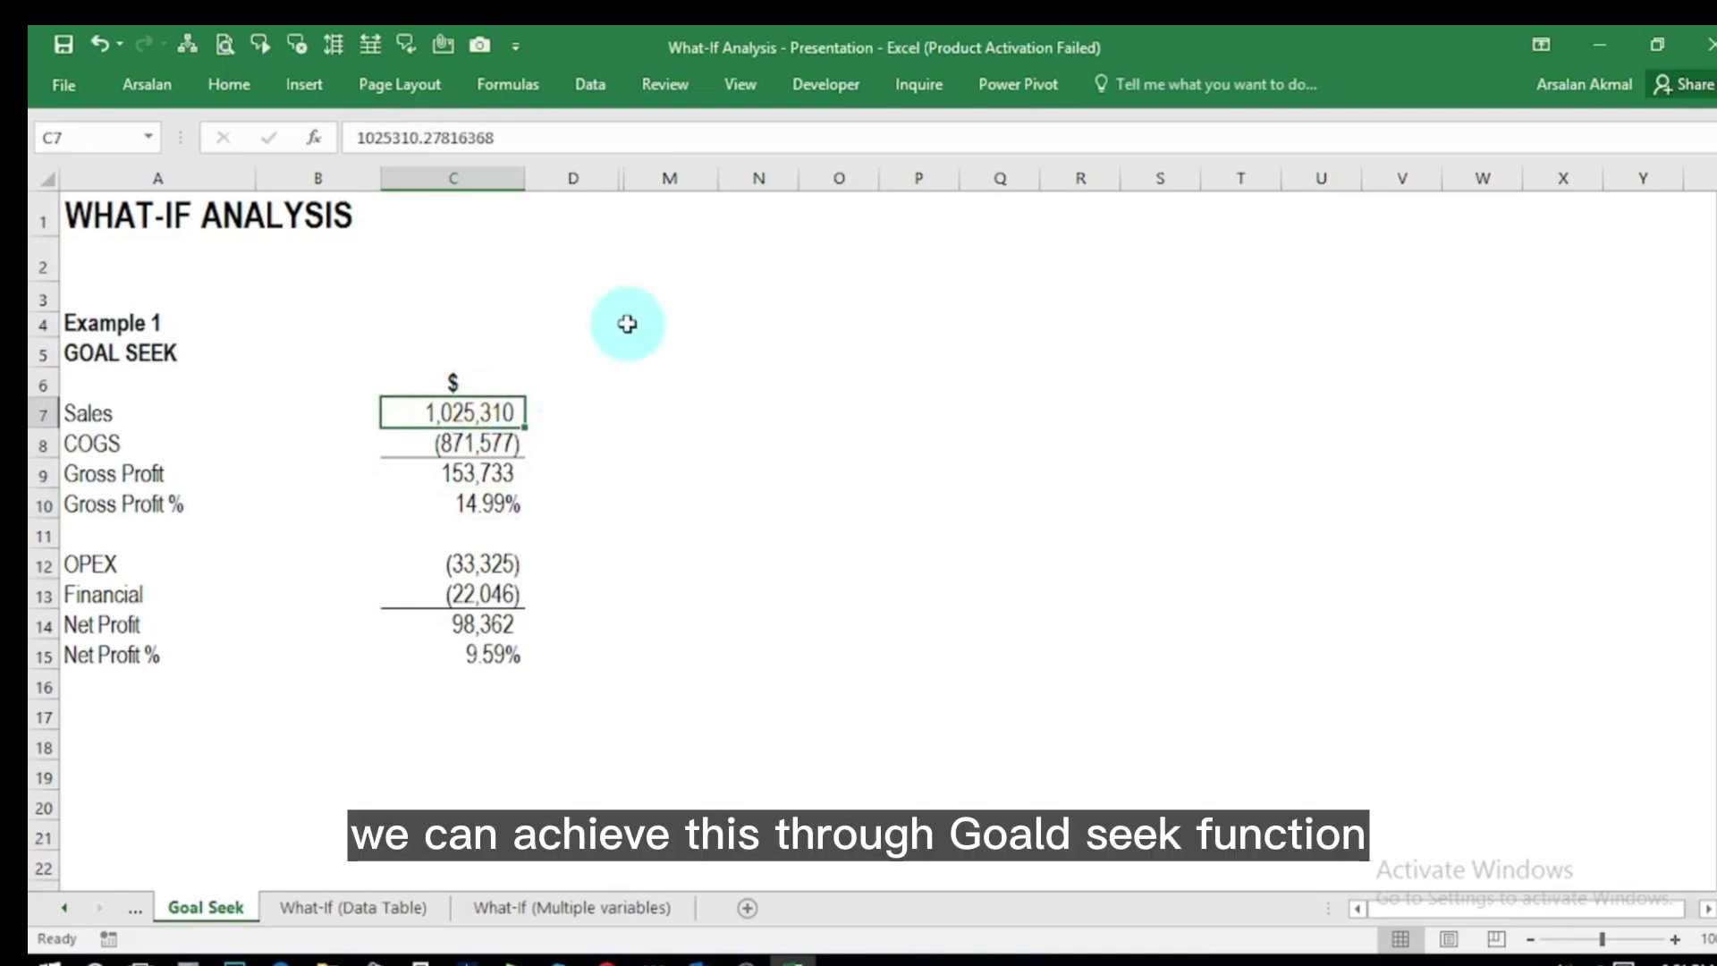
{"action": "left_click", "coordinate": [590, 86]}
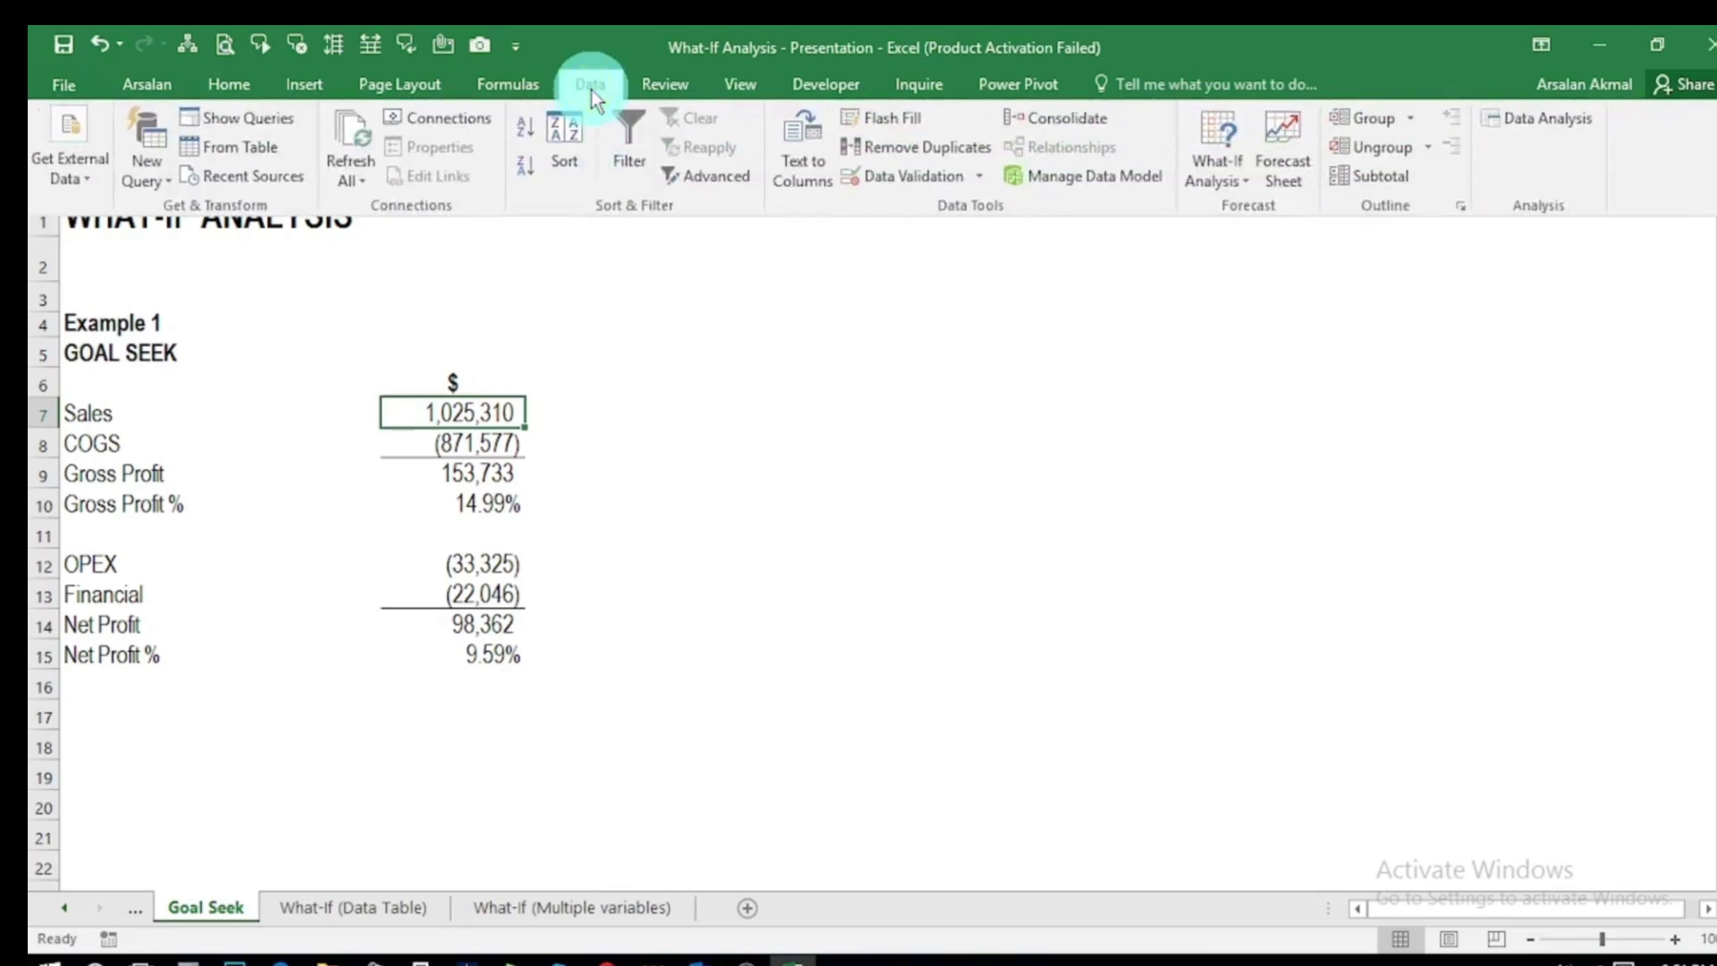
{"action": "left_click", "coordinate": [1229, 175]}
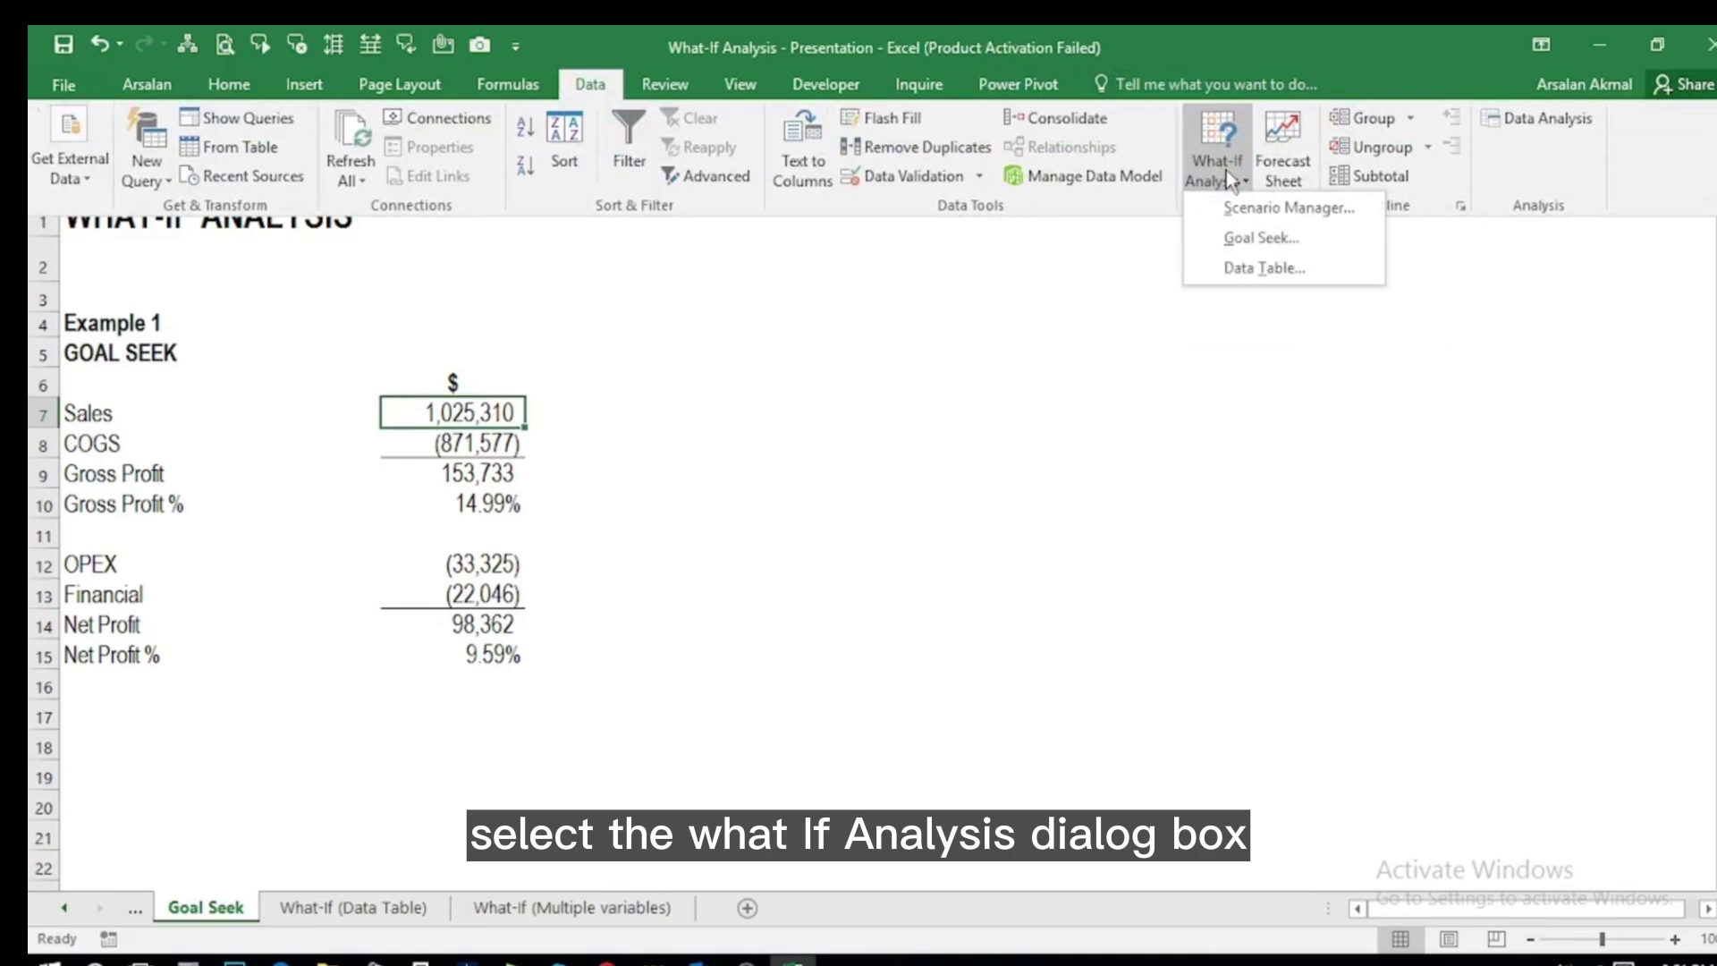
{"action": "left_click", "coordinate": [1218, 242]}
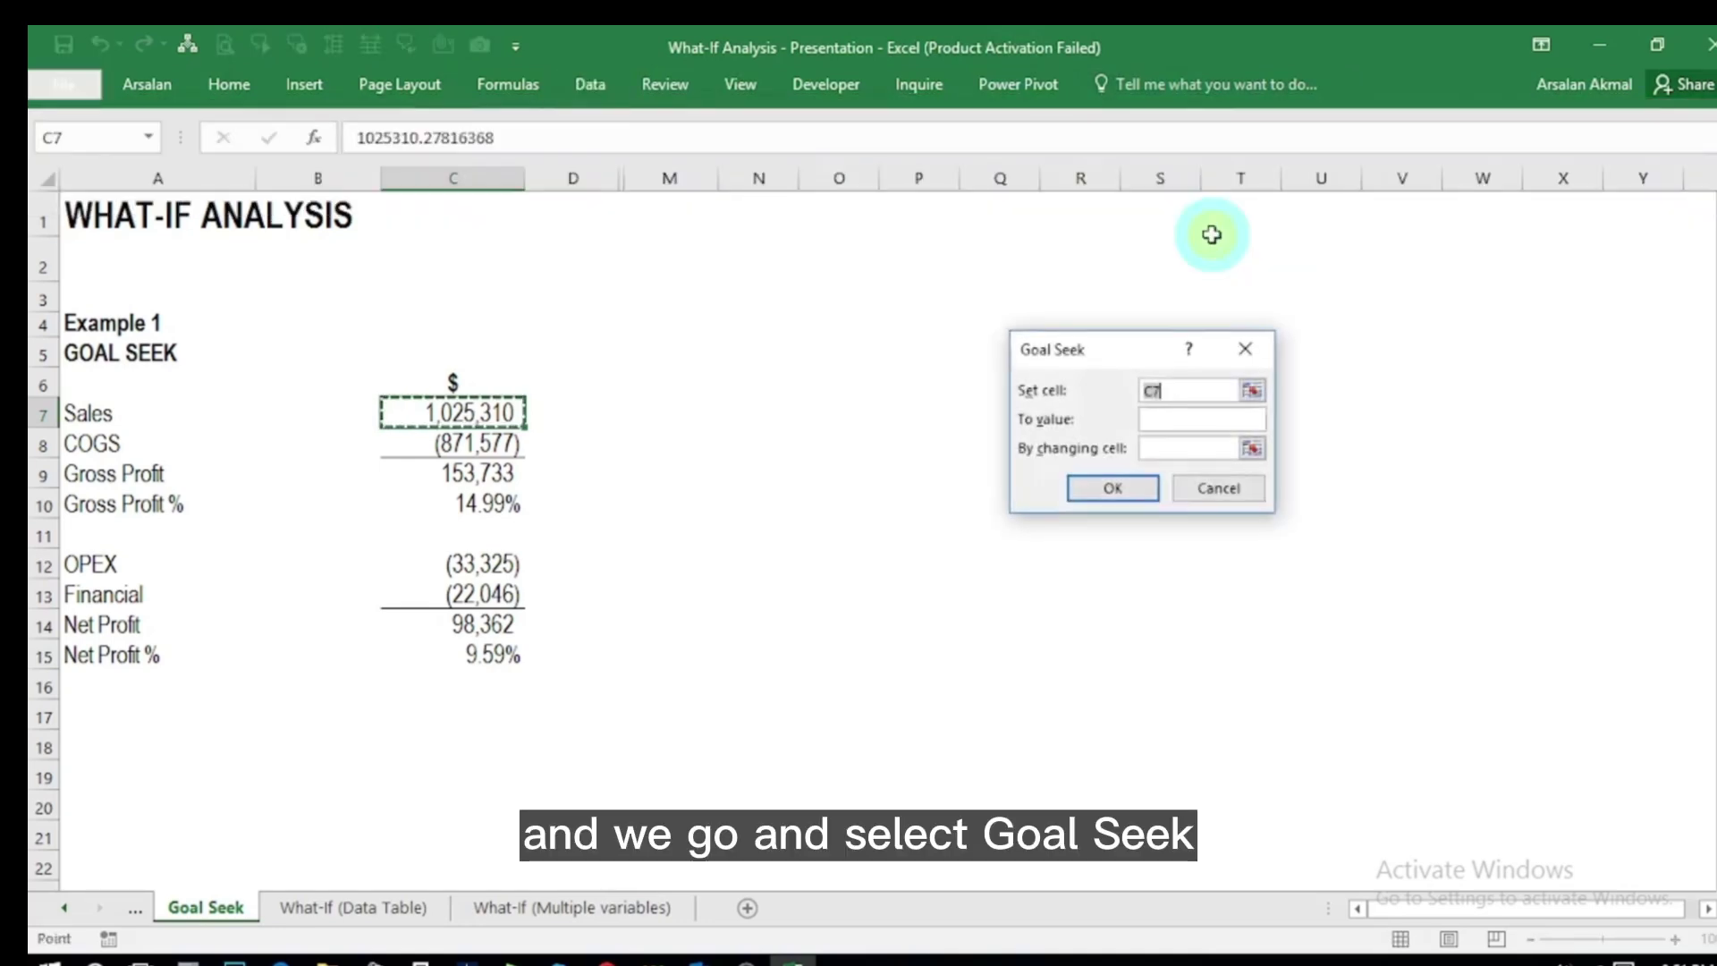
{"action": "left_click", "coordinate": [469, 502]}
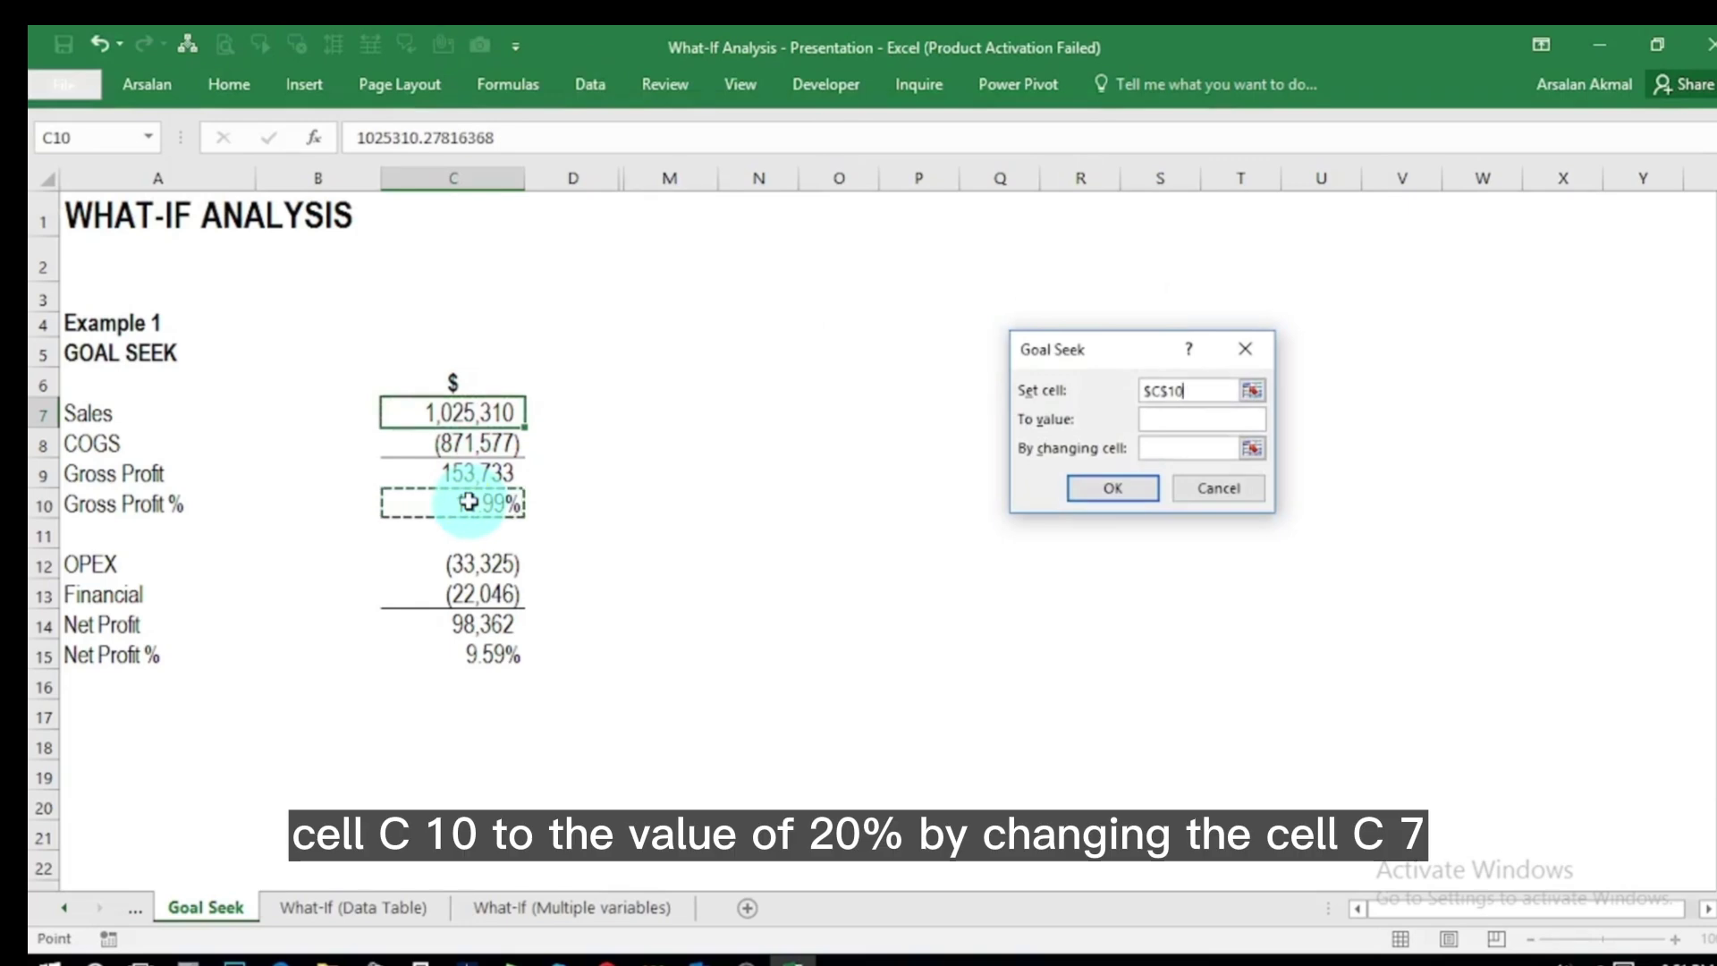
{"action": "left_click", "coordinate": [1157, 422]}
{"action": "type", "text": "20%"}
{"action": "left_click", "coordinate": [1159, 450]}
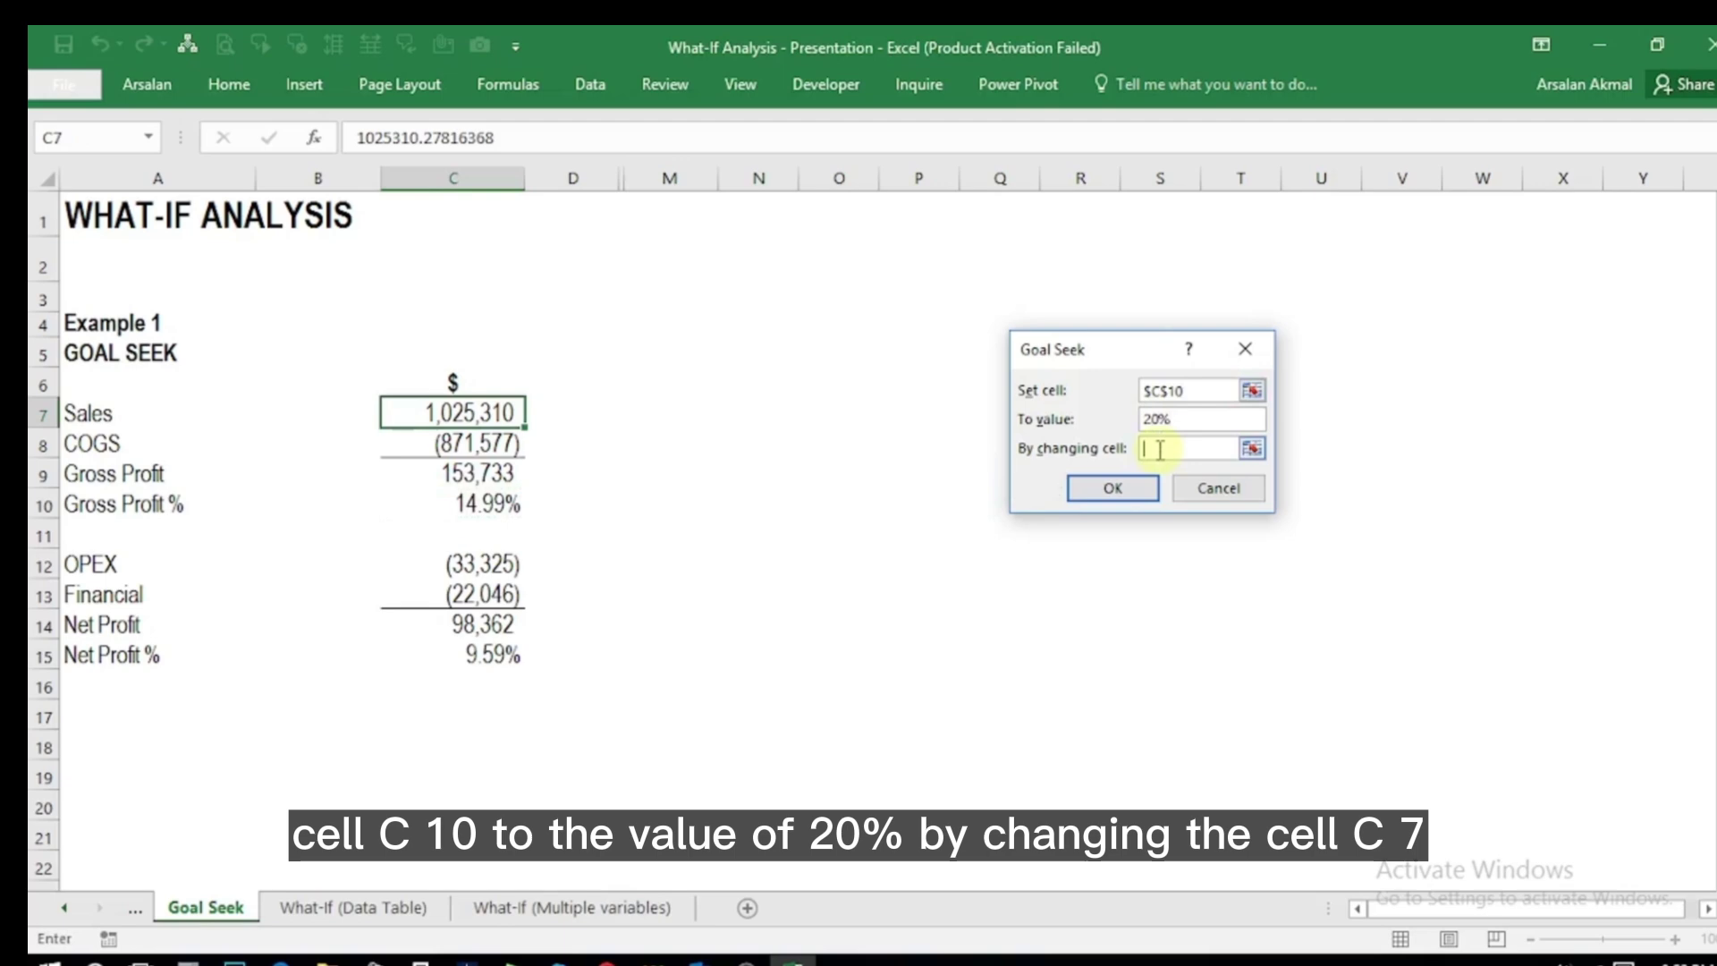
{"action": "left_click", "coordinate": [455, 413]}
{"action": "left_click", "coordinate": [1108, 490]}
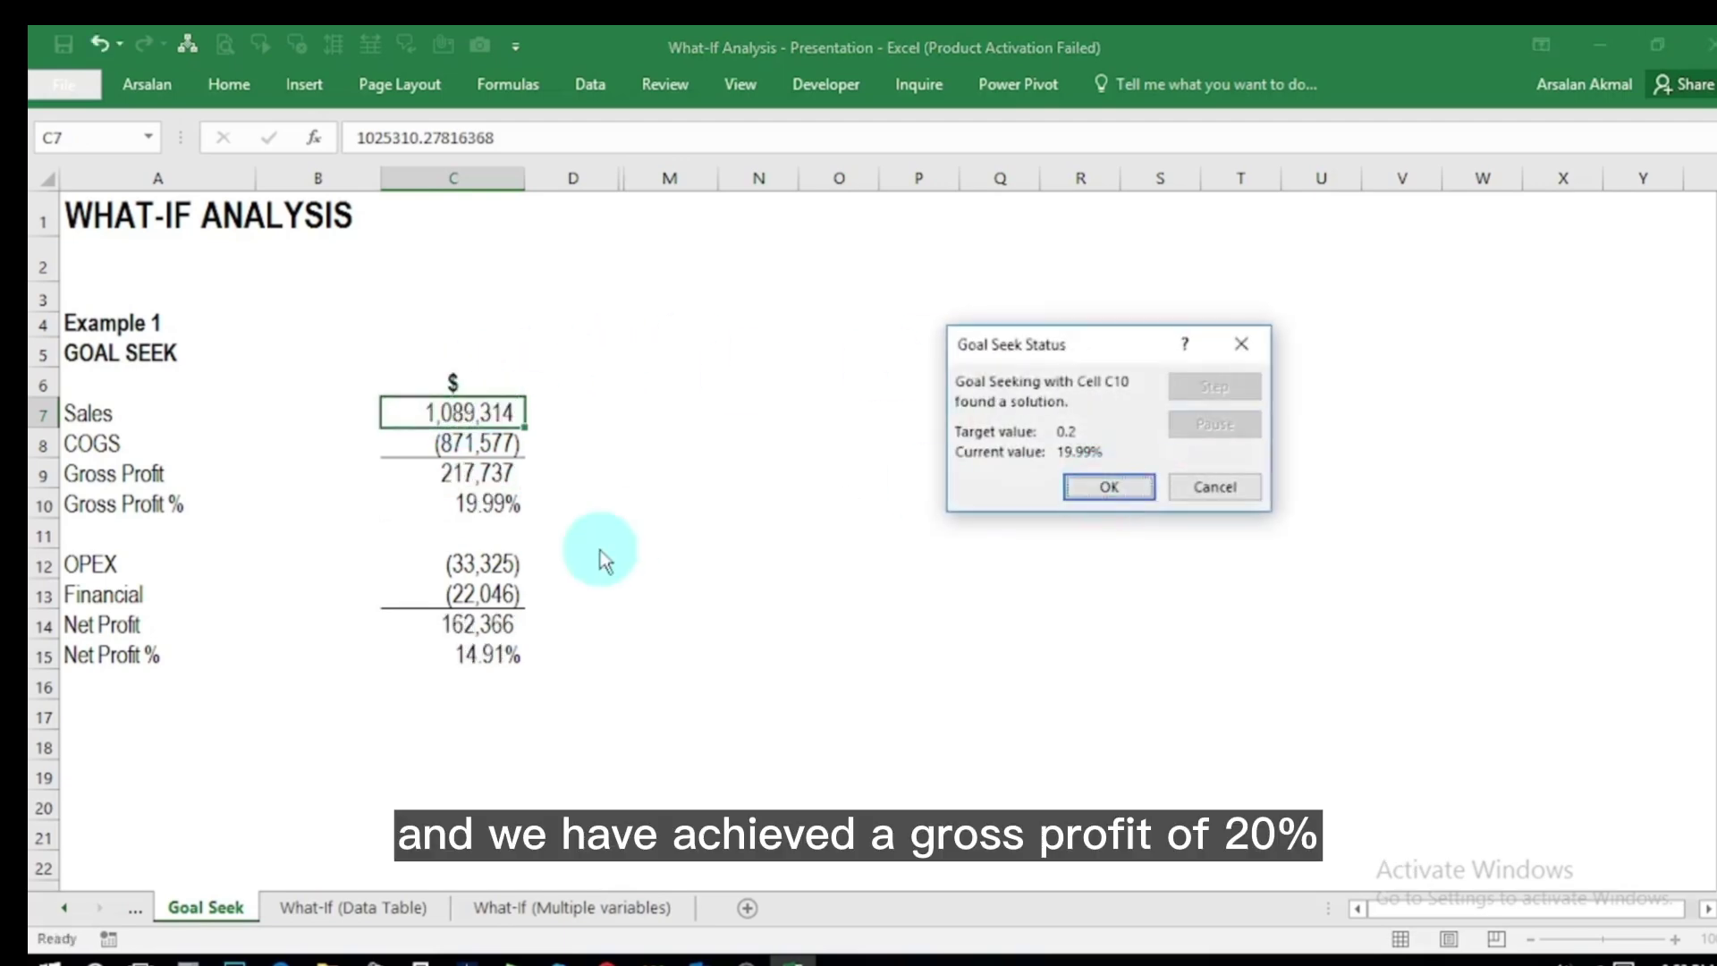
{"action": "left_click", "coordinate": [1104, 488]}
{"action": "left_click", "coordinate": [471, 502]}
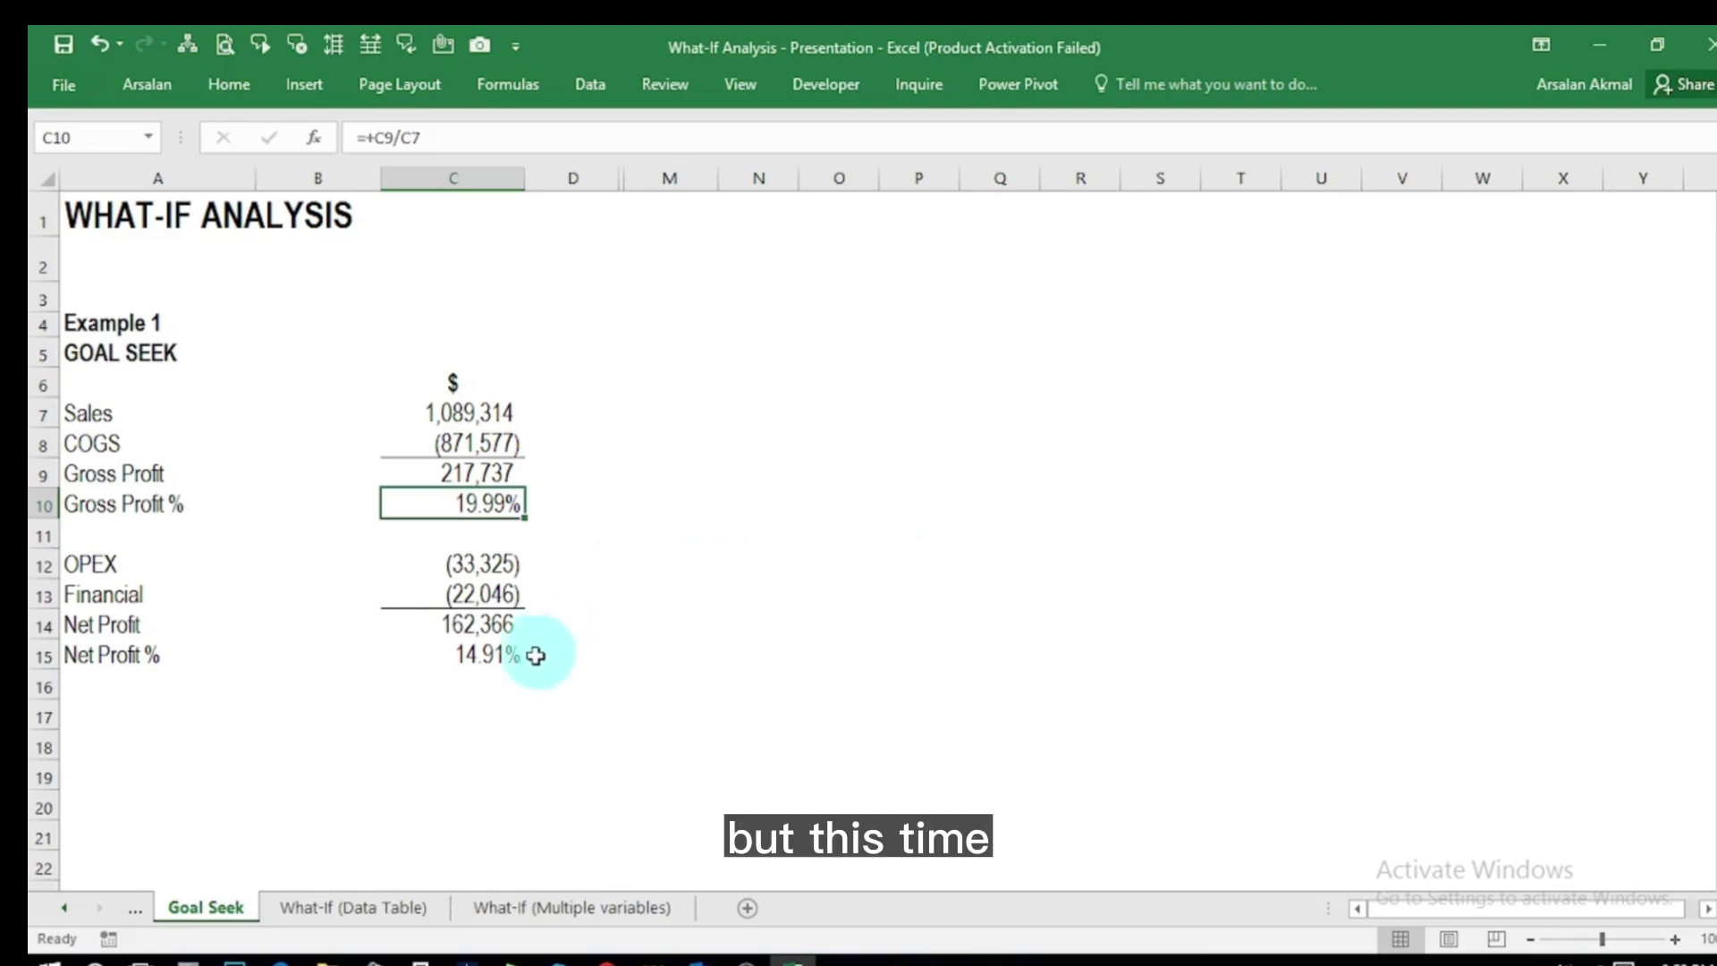
Step: Run Goal Seek to bring Net Profit % (C15) to 10% by changing the OPEX cell C12, and keep the solution
{"action": "left_click", "coordinate": [497, 651]}
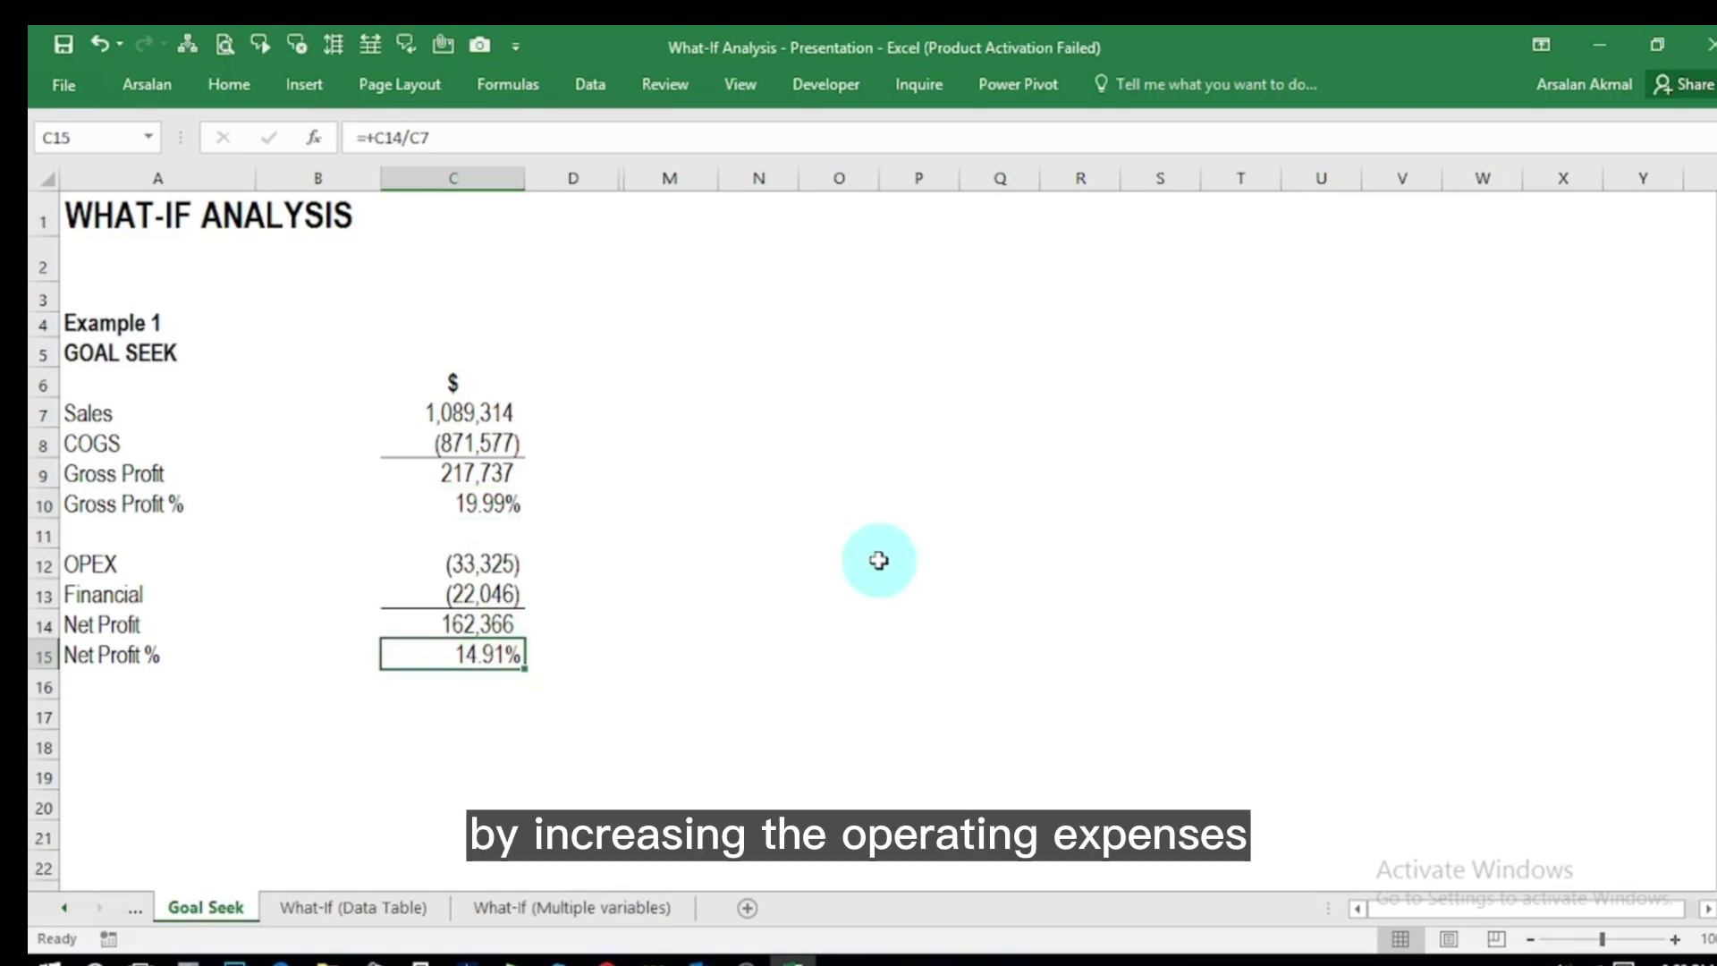
{"action": "left_click", "coordinate": [476, 571]}
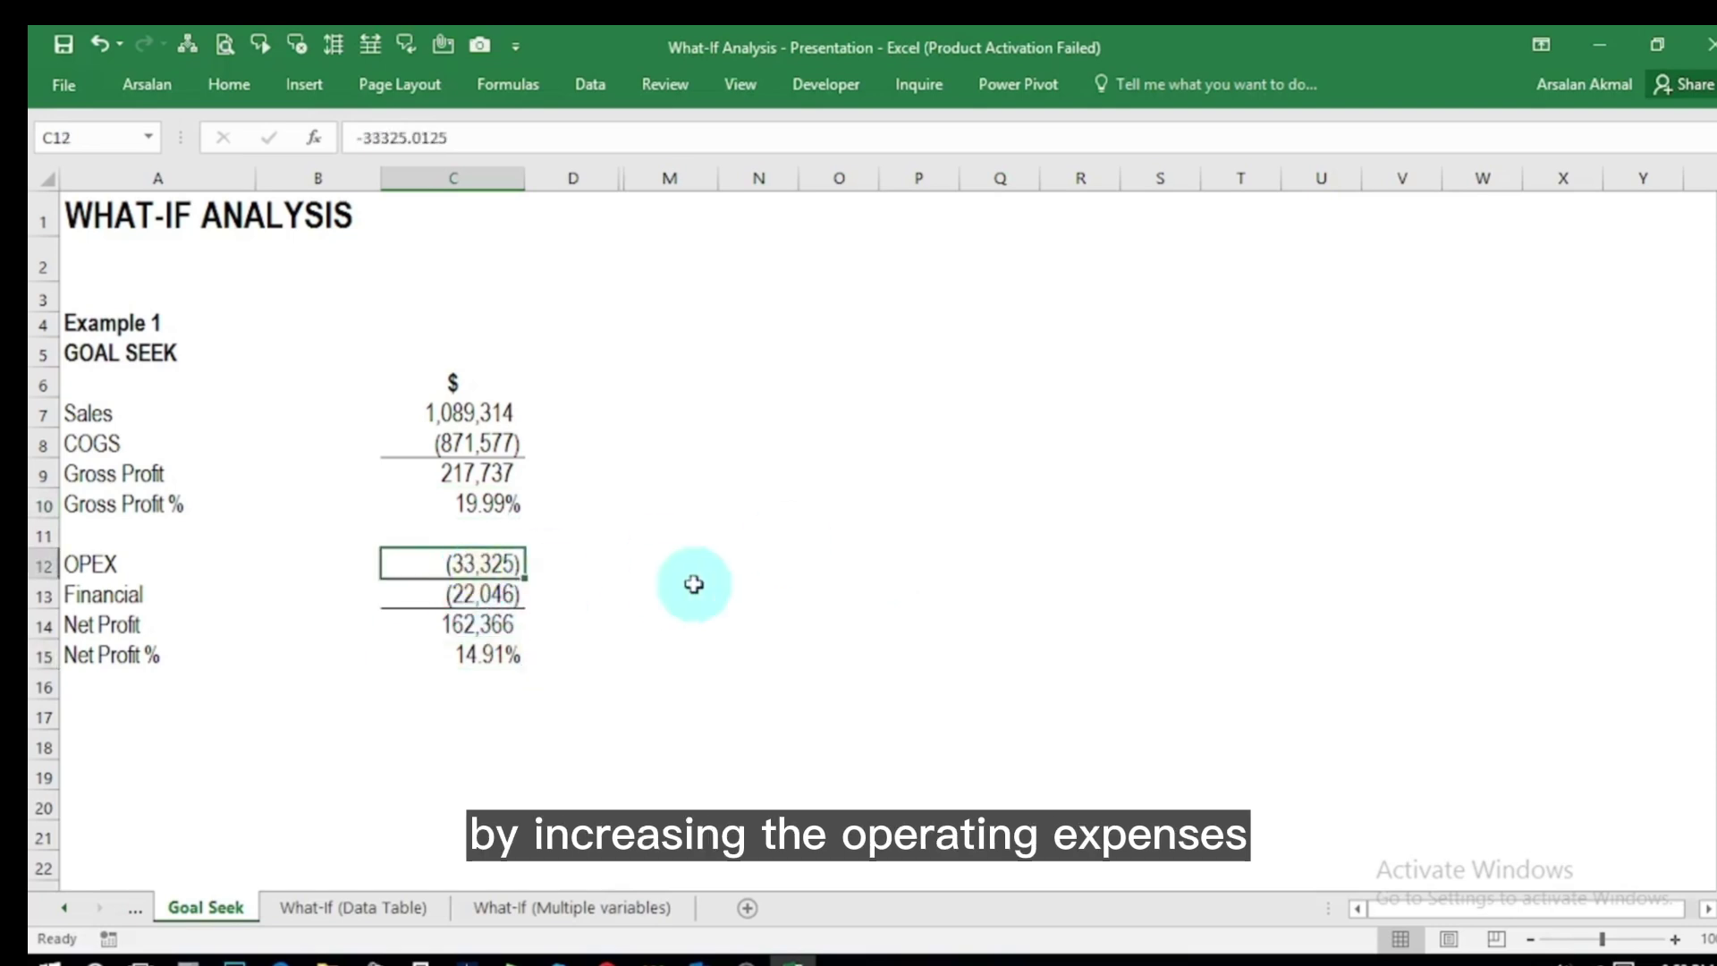
{"action": "left_click", "coordinate": [480, 659]}
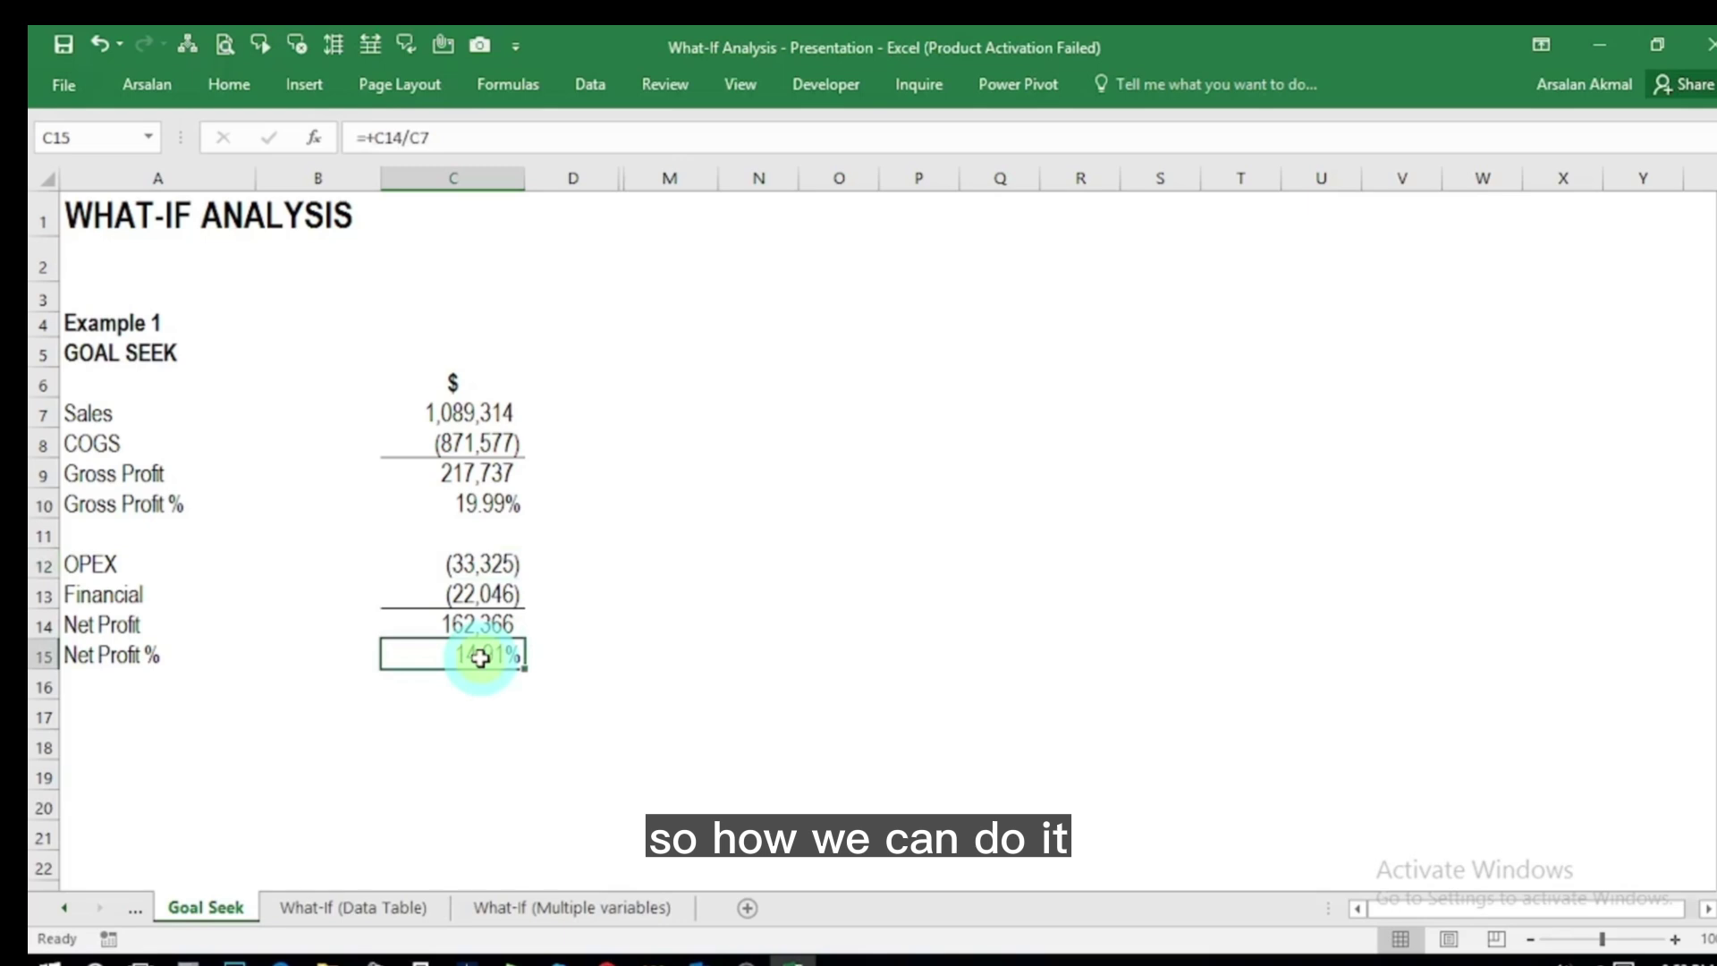
{"action": "left_click", "coordinate": [594, 87]}
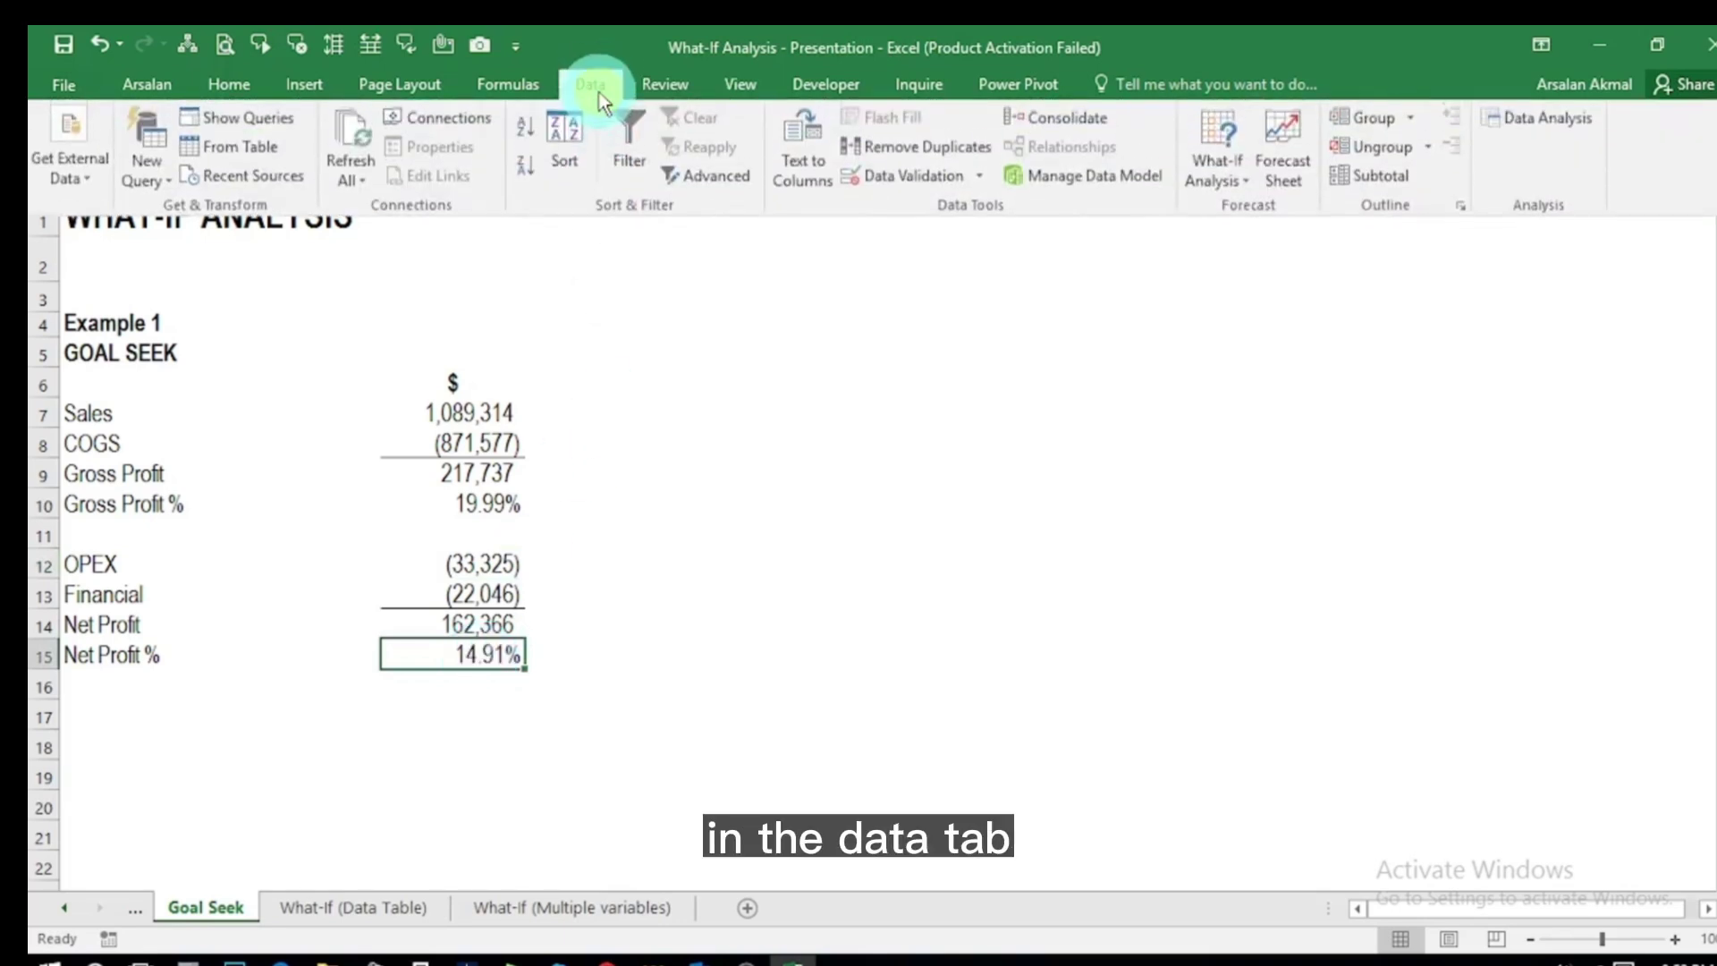
{"action": "left_click", "coordinate": [1233, 150]}
{"action": "left_click", "coordinate": [1225, 237]}
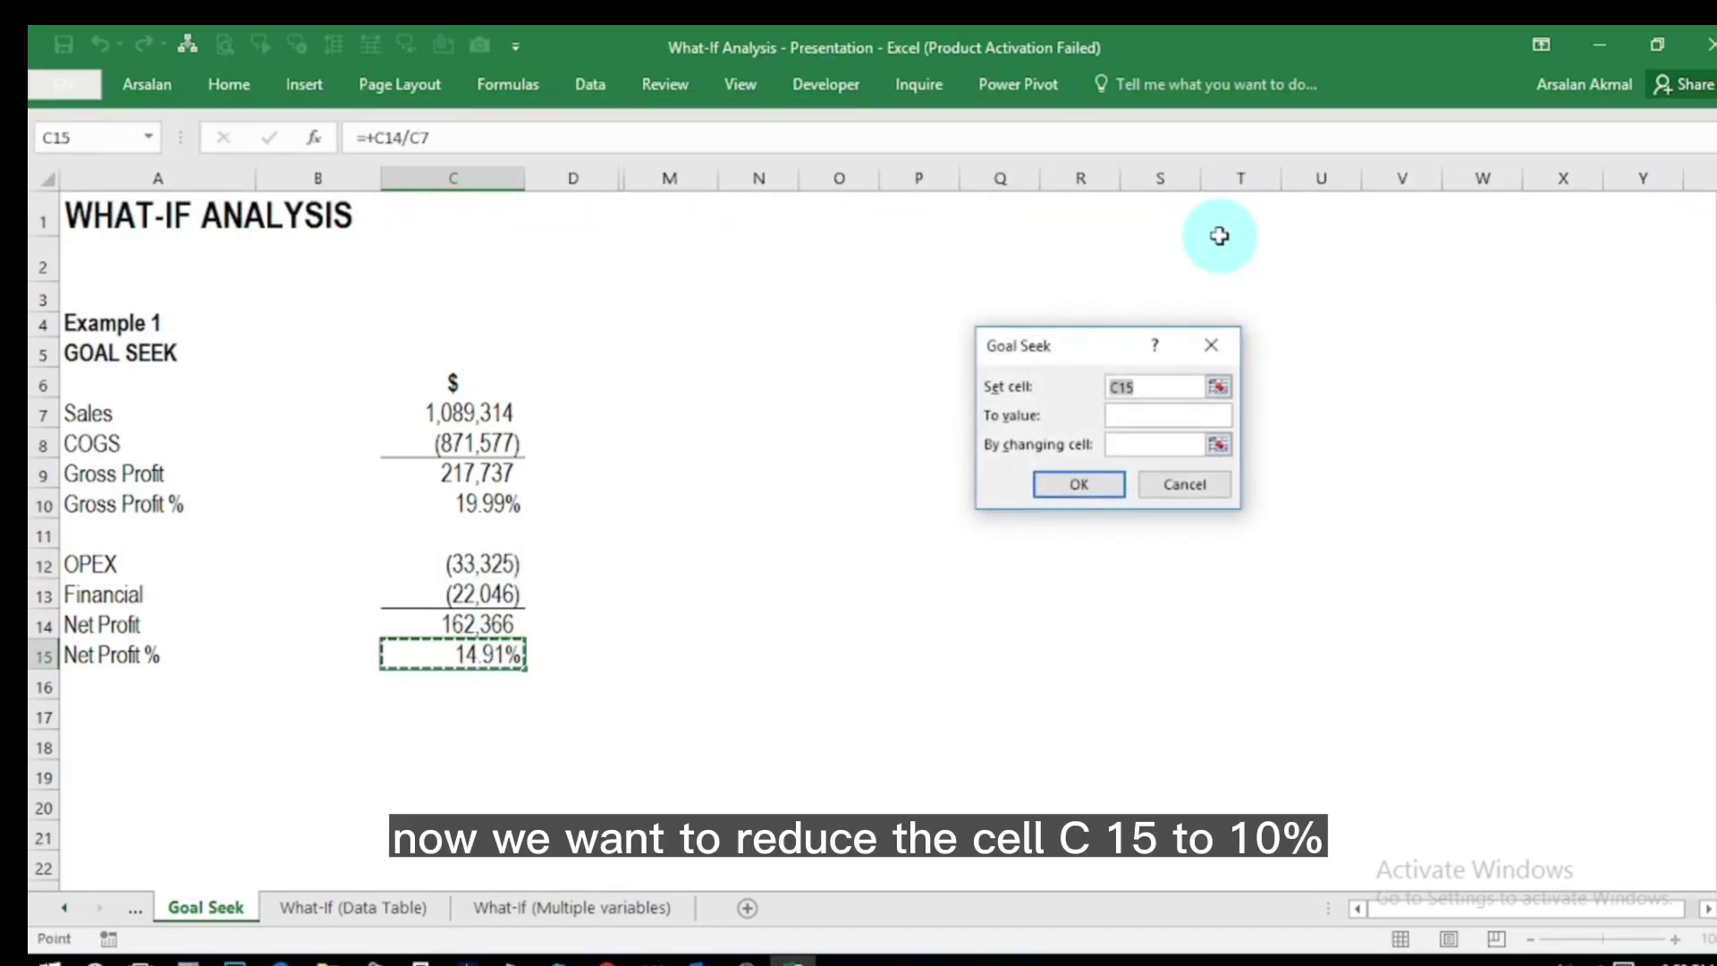
{"action": "left_click", "coordinate": [1129, 418]}
{"action": "type", "text": "10"}
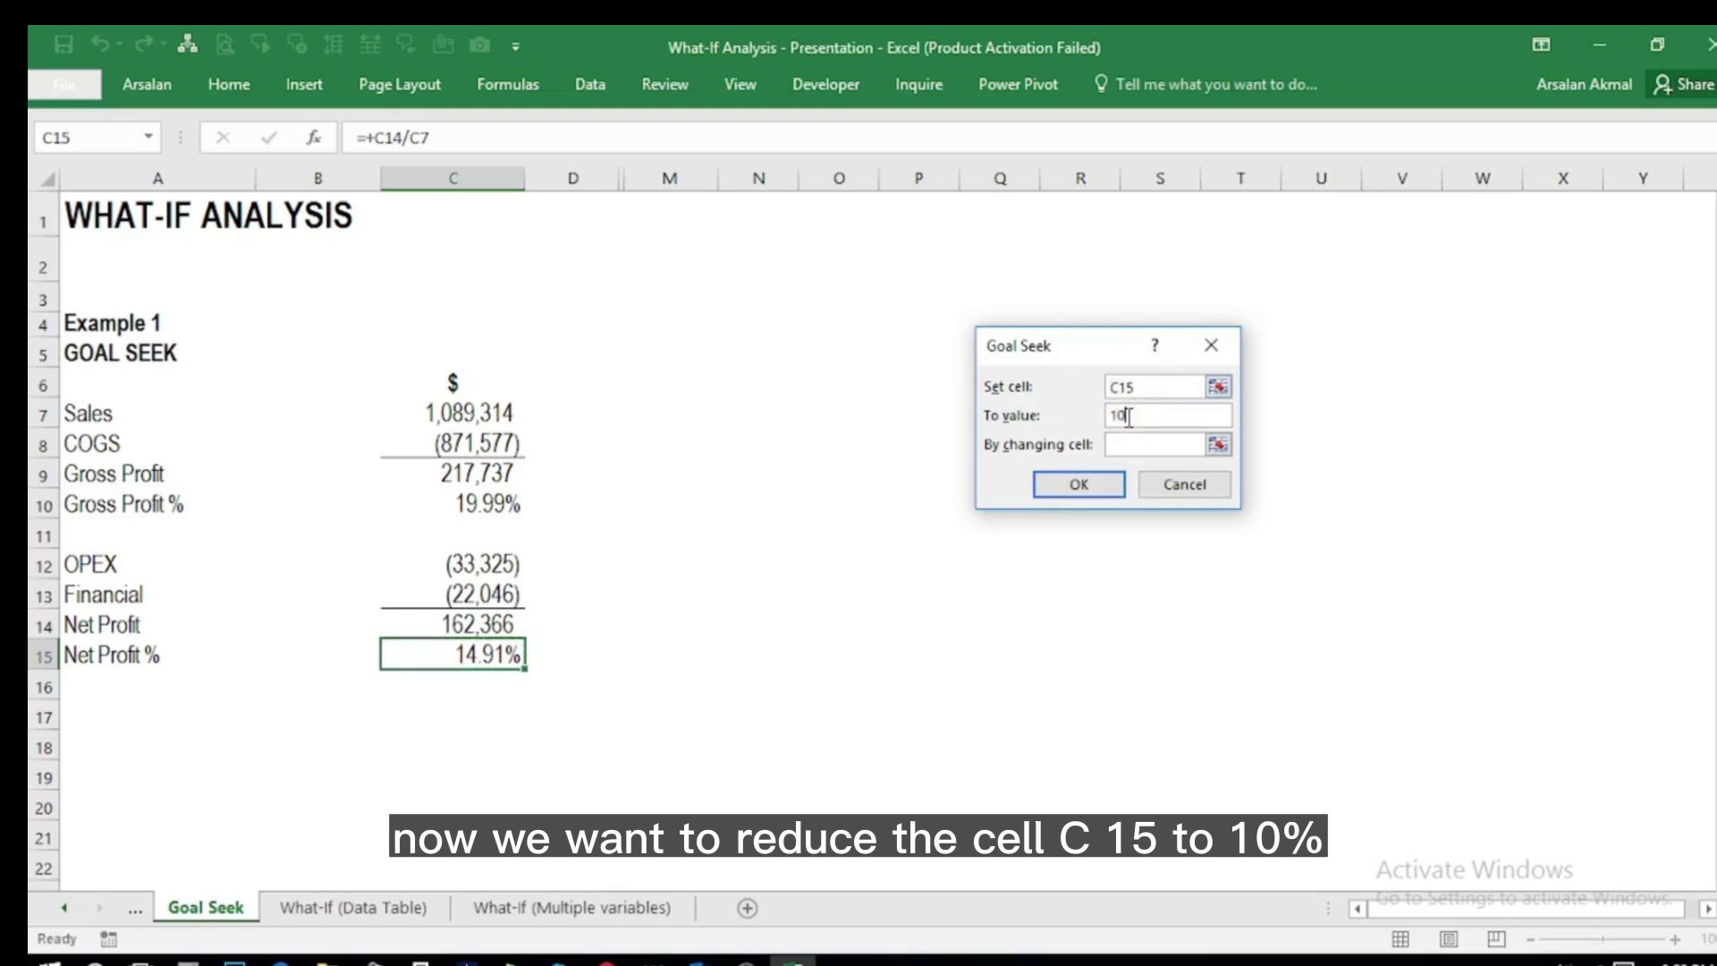
{"action": "type", "text": "%"}
{"action": "left_click", "coordinate": [1128, 446]}
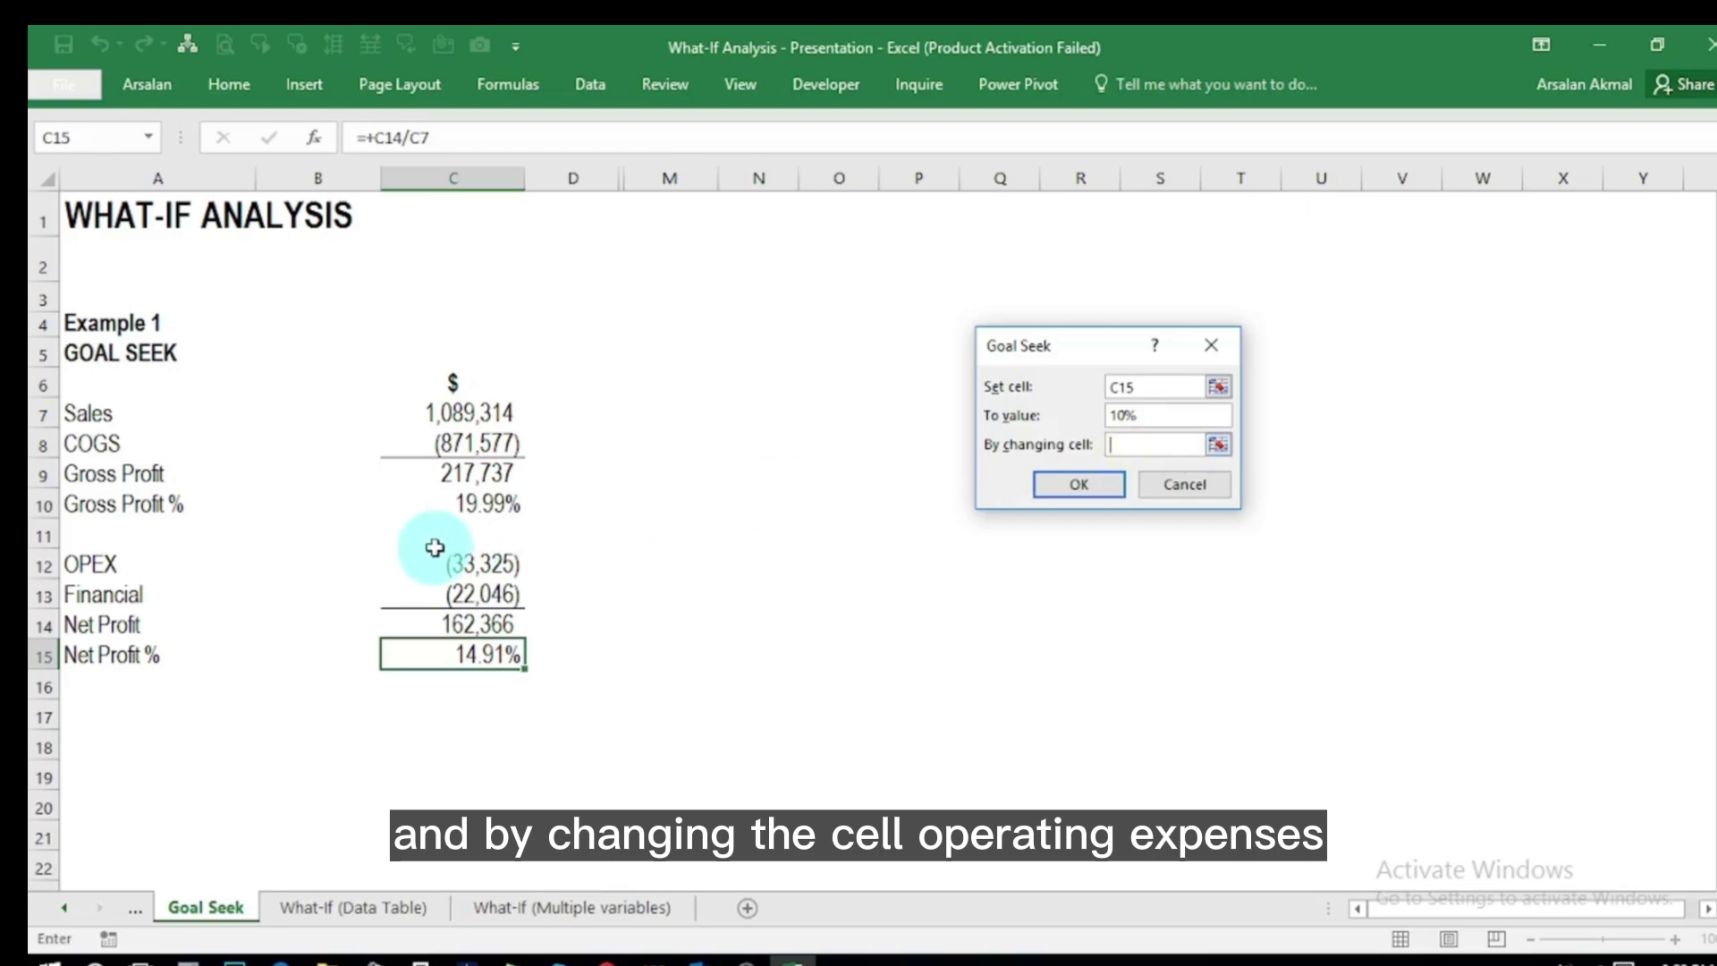
{"action": "left_click", "coordinate": [468, 566]}
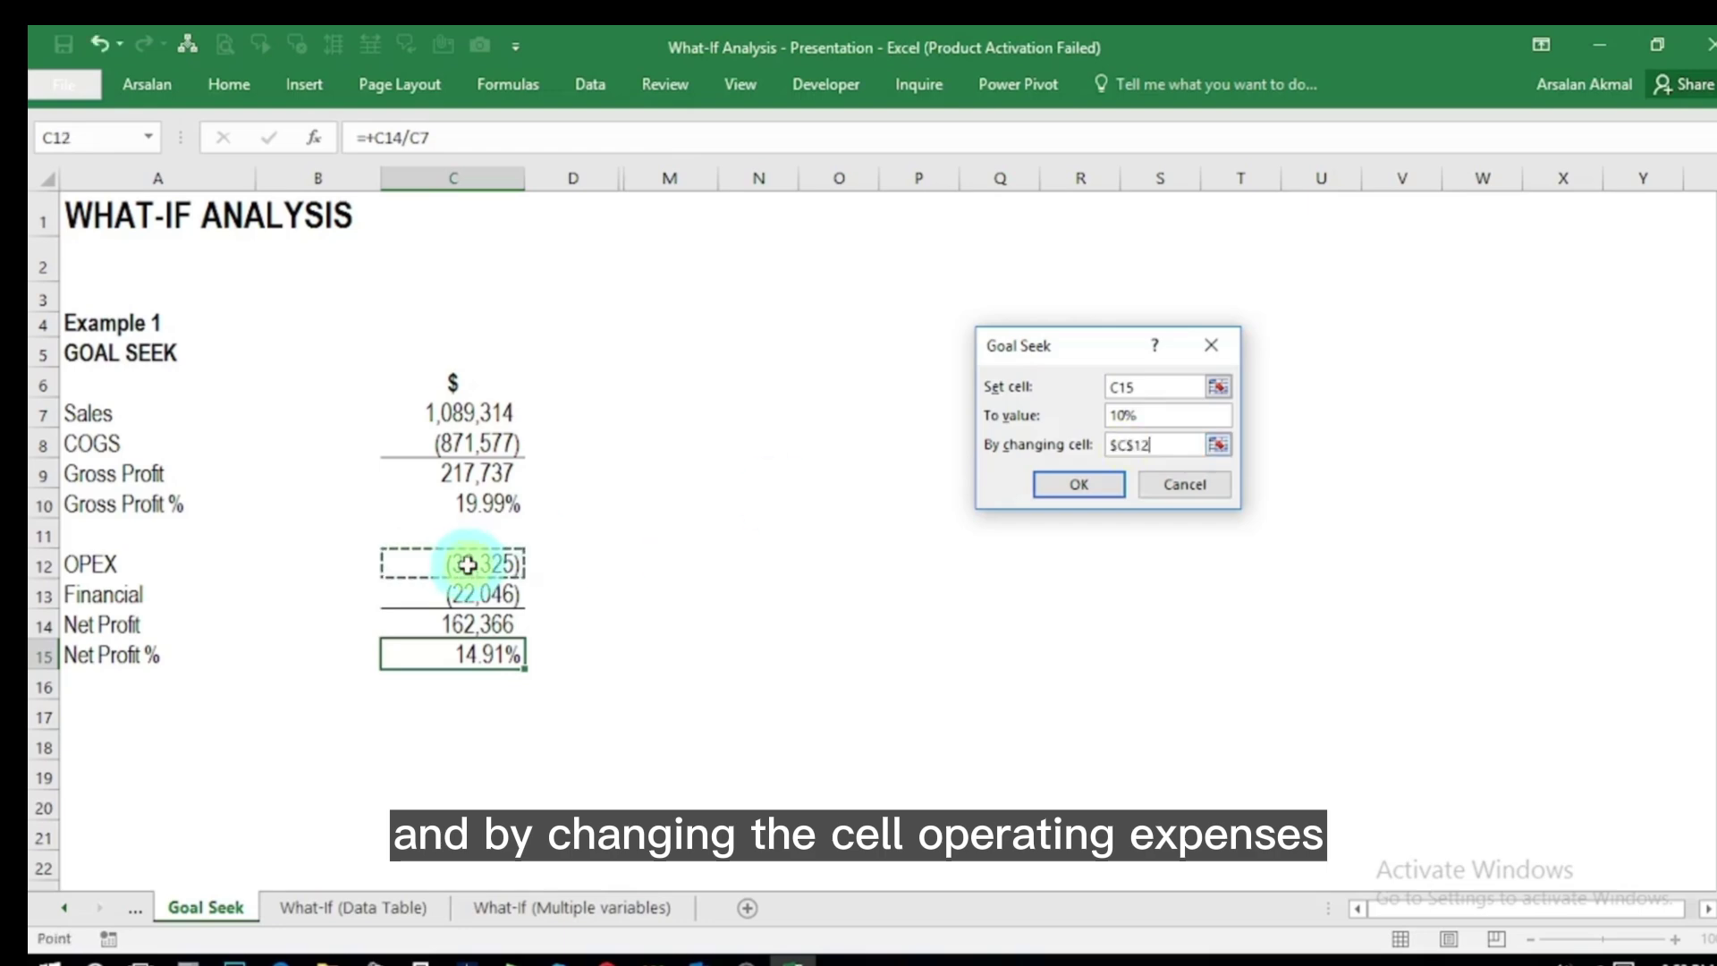
{"action": "left_click", "coordinate": [1060, 490]}
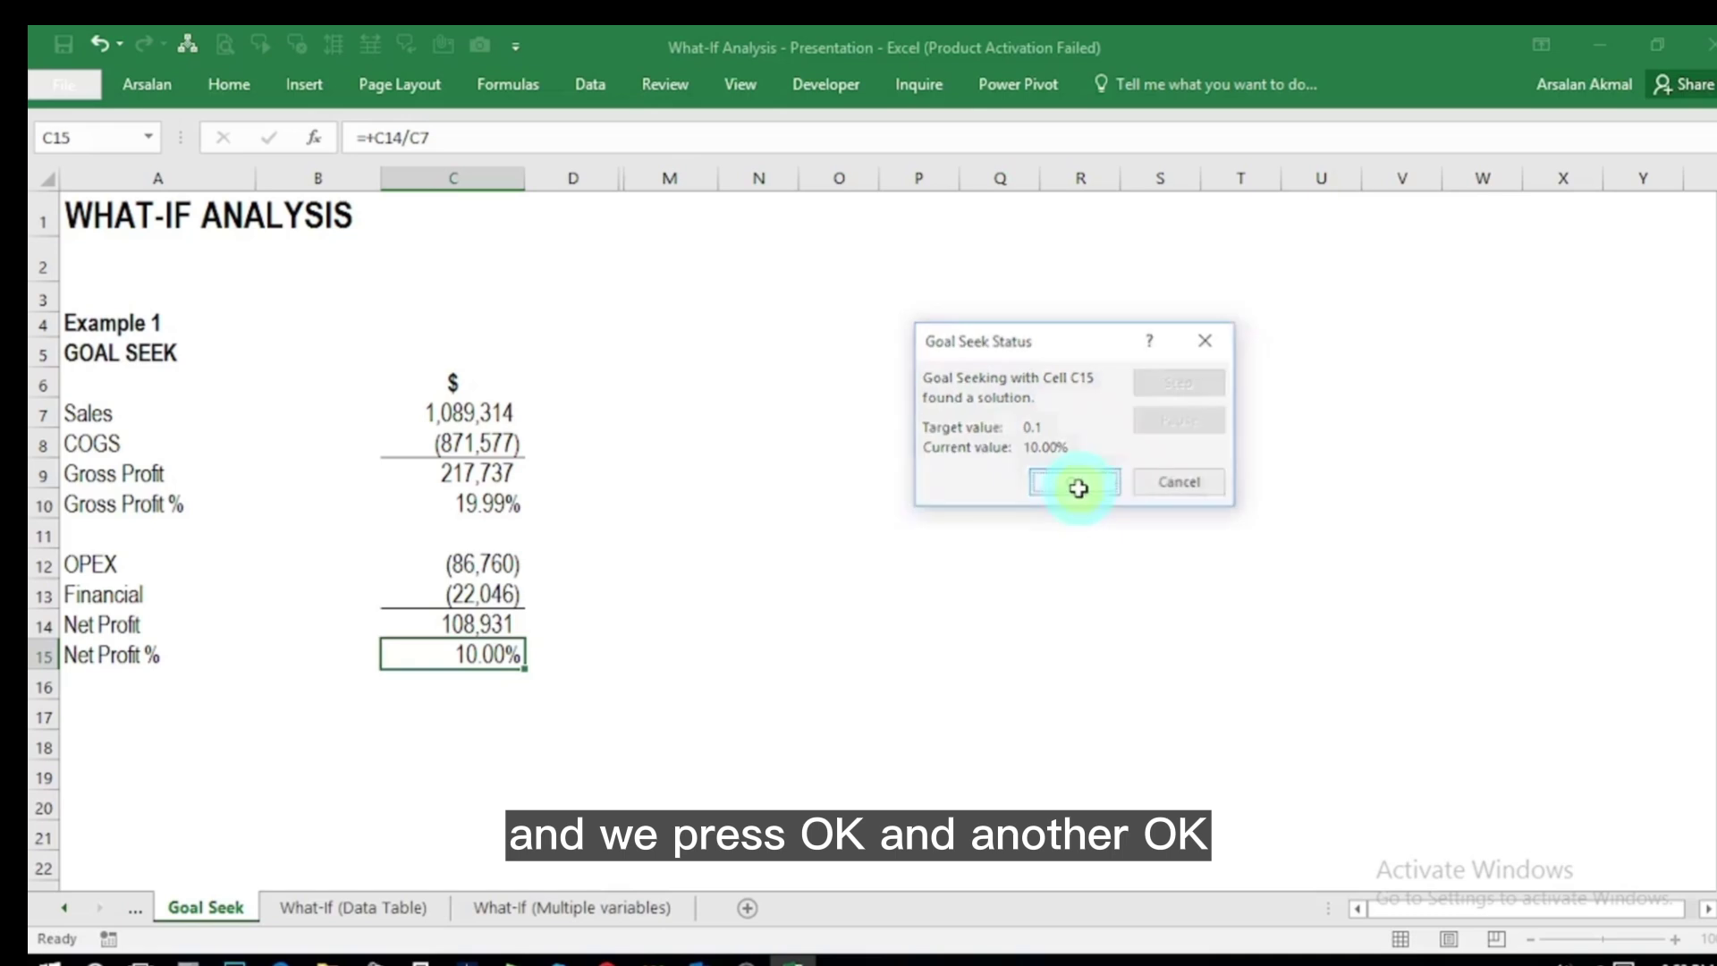
{"action": "left_click", "coordinate": [1081, 483]}
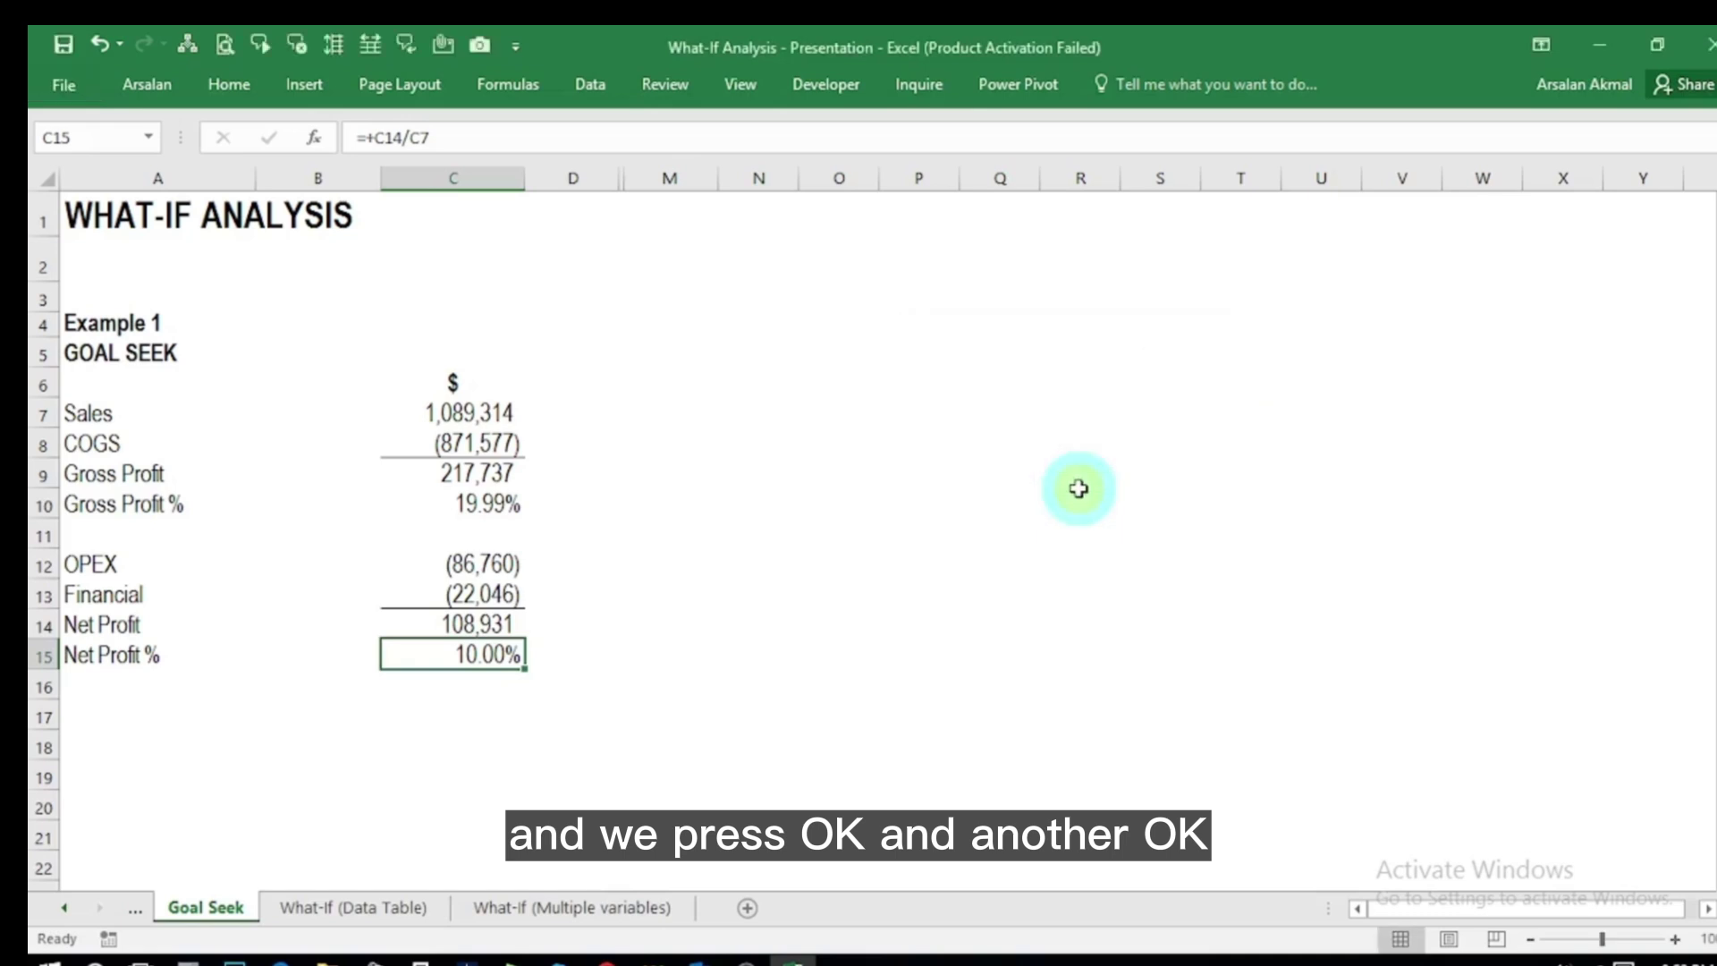
{"action": "left_click", "coordinate": [499, 562]}
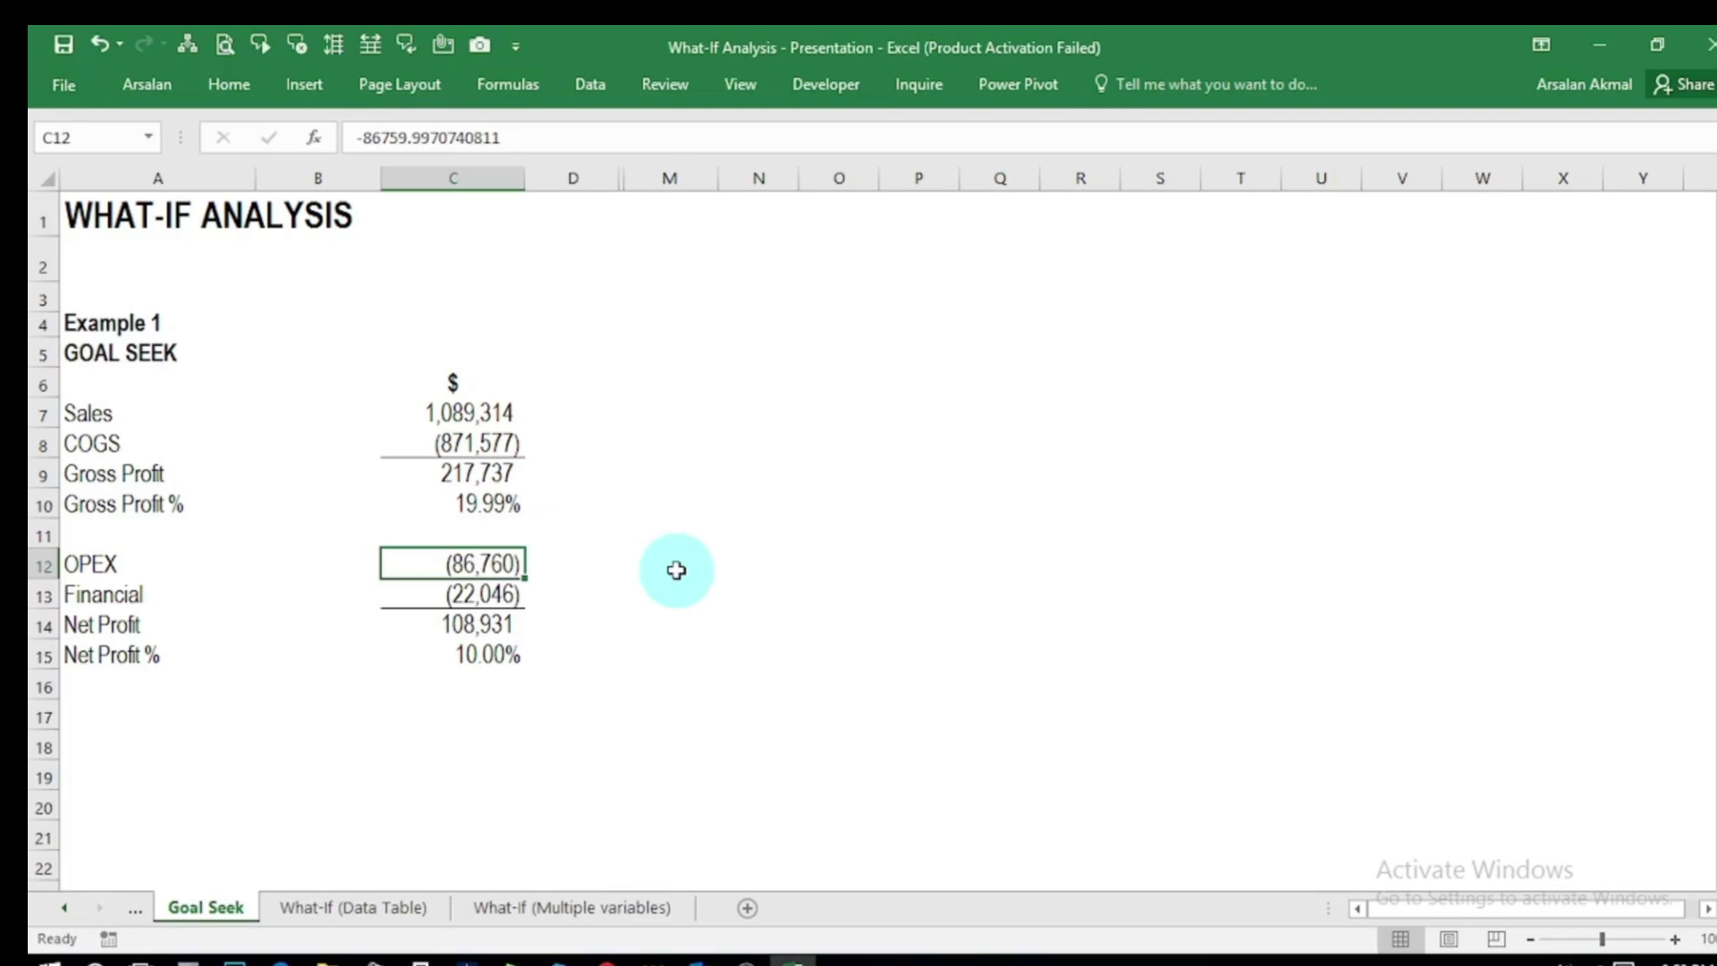
Step: Switch to the What-If (Data Table) sheet and examine the ten loan amount options and the four loan term options
{"action": "key", "text": "ctrl+Page_Down"}
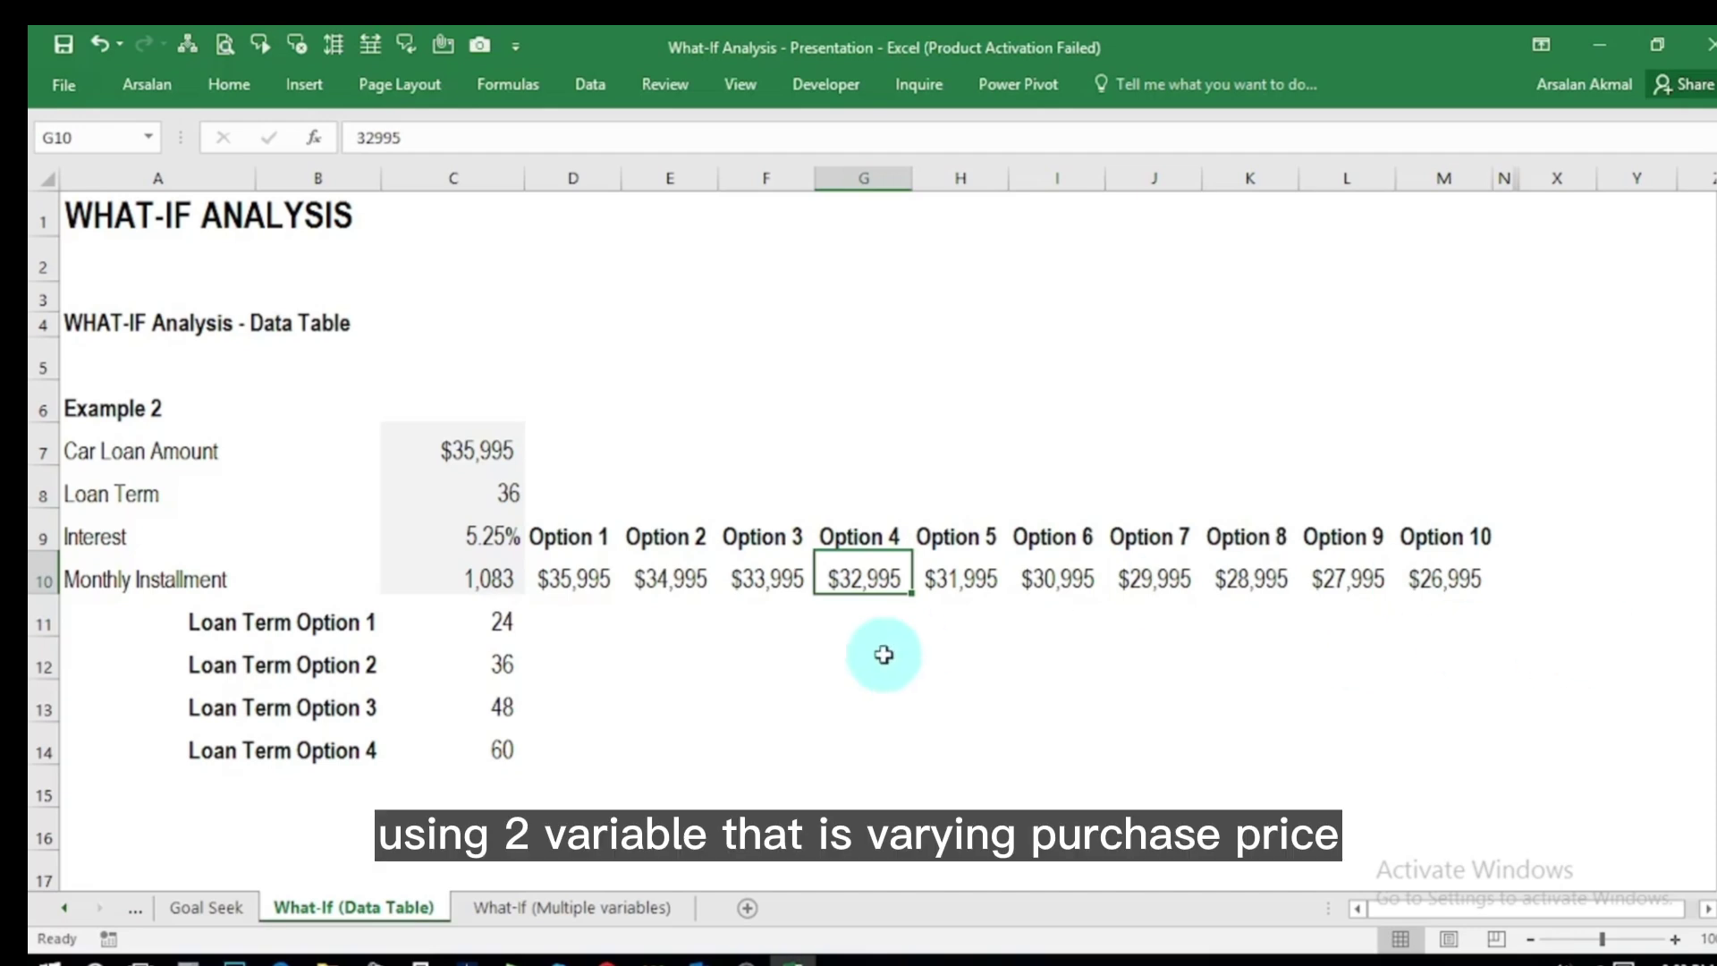
{"action": "left_click", "coordinate": [573, 577]}
{"action": "key", "text": "ctrl+shift+Right"}
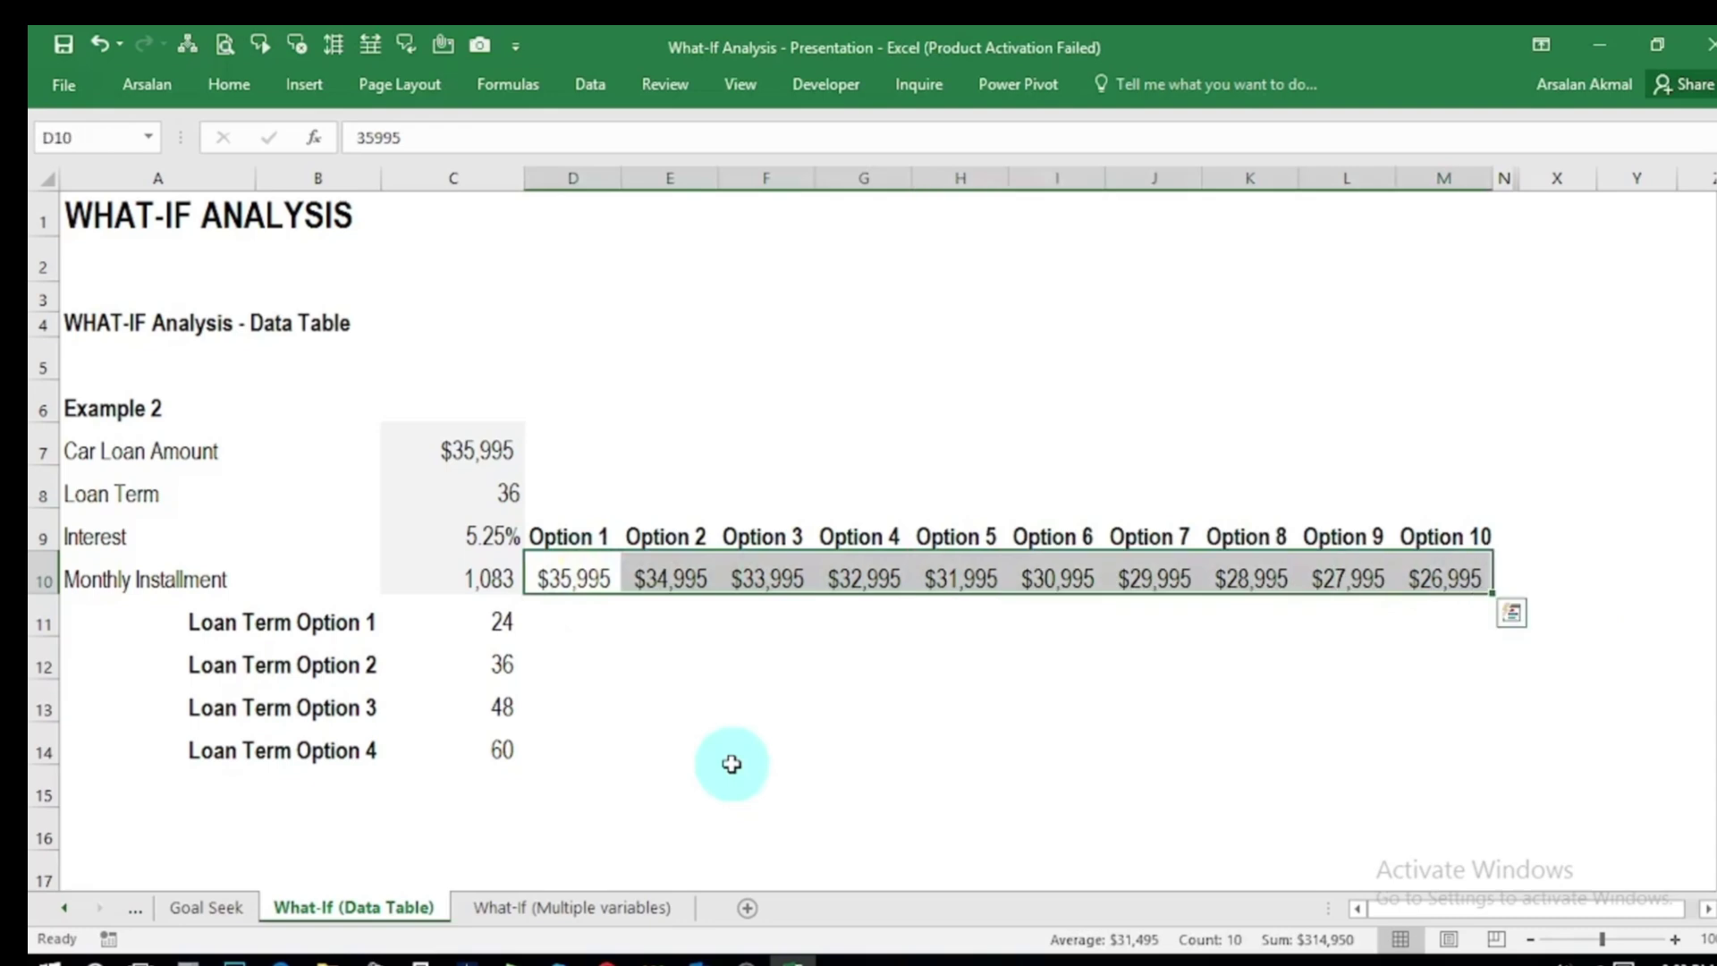
{"action": "key", "text": "Left"}
{"action": "key", "text": "Left"}
{"action": "key", "text": "Down"}
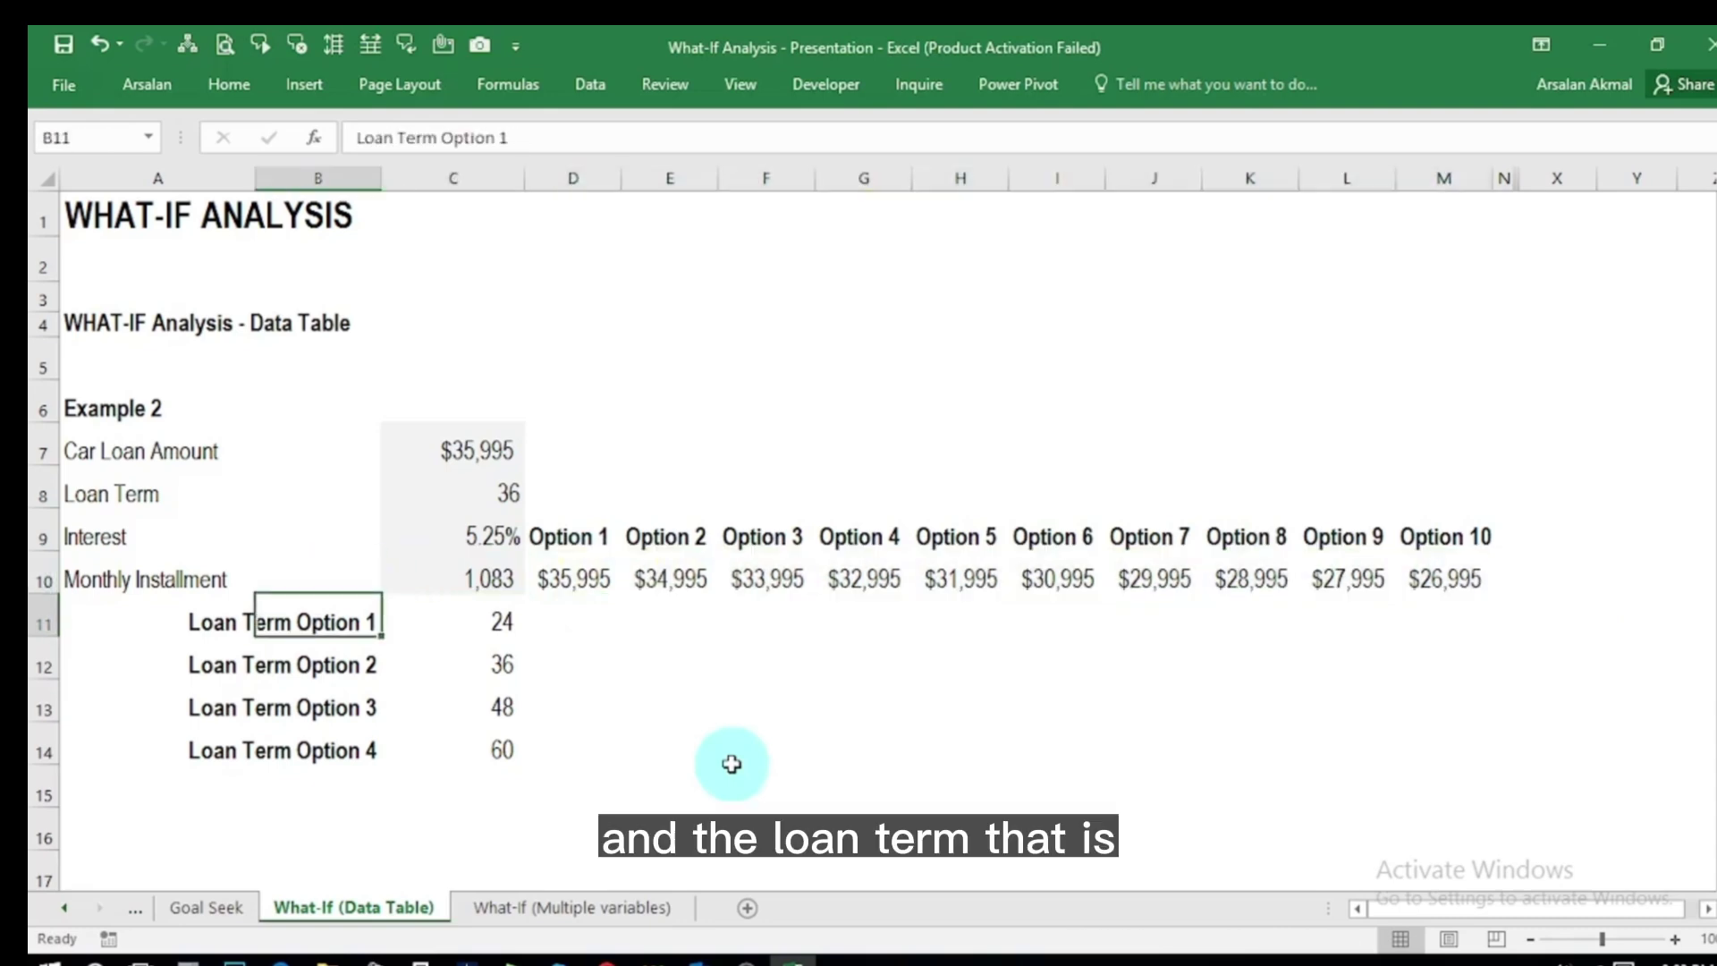
{"action": "key", "text": "ctrl+shift+Down"}
{"action": "key", "text": "Right"}
{"action": "key", "text": "ctrl+shift+Down"}
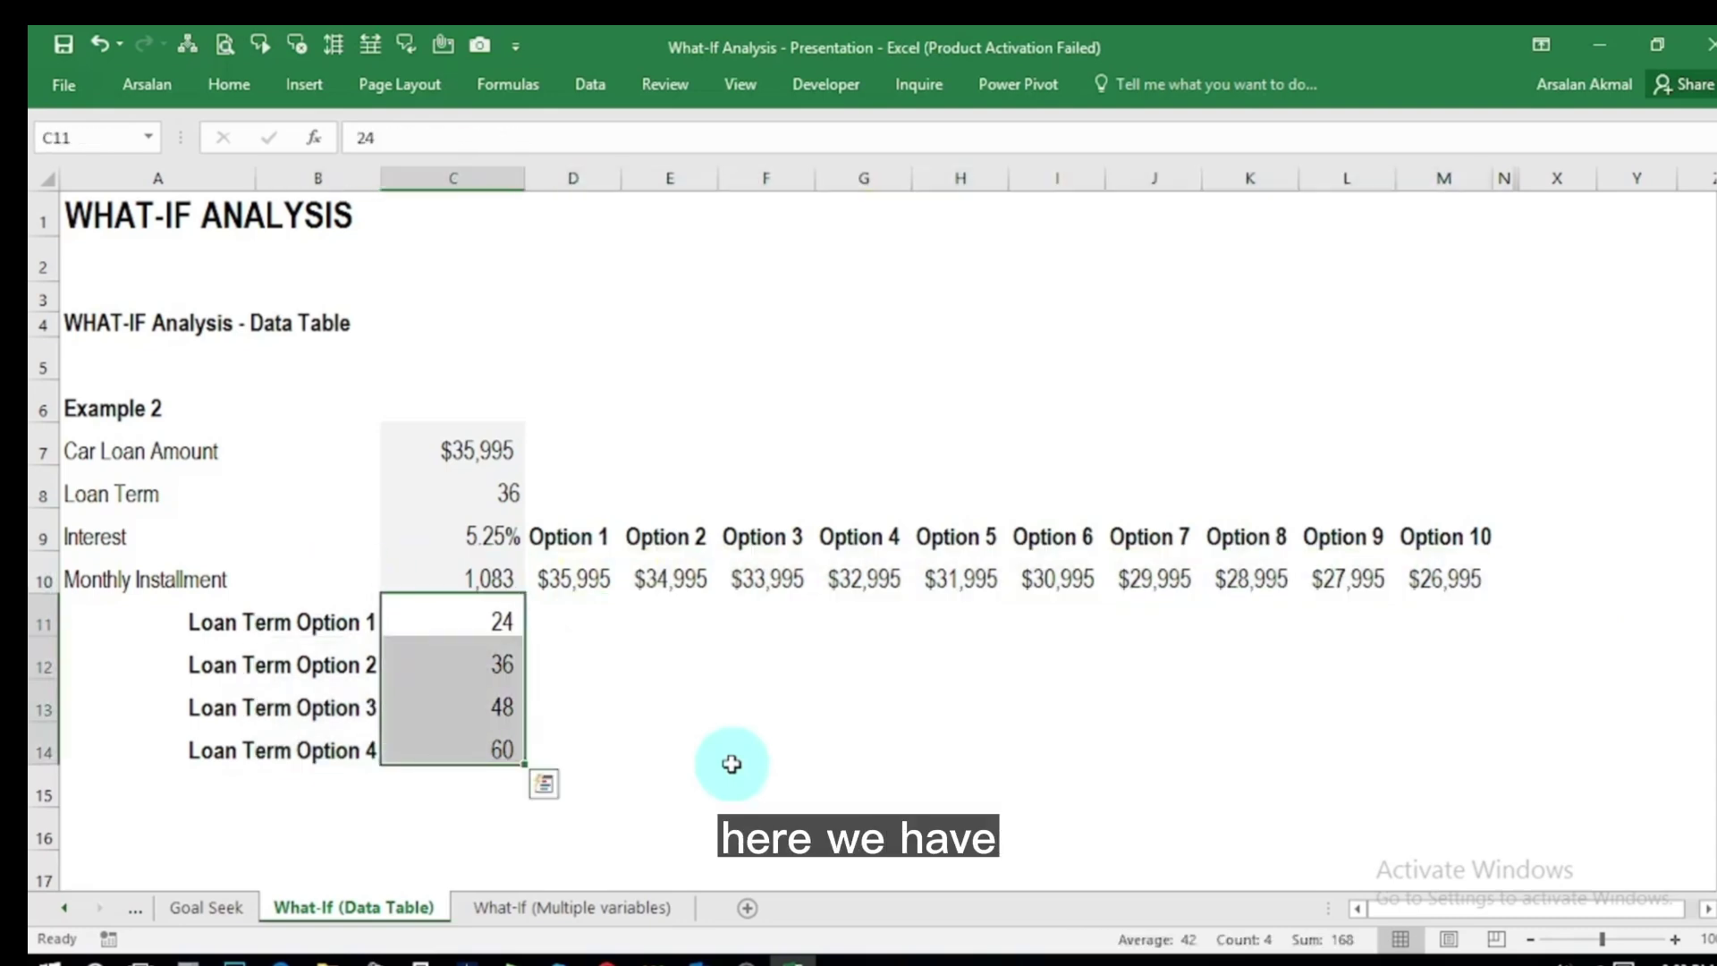
Step: Clear the Monthly Installment cell C10 and review the car loan amount, loan term and interest inputs above it
{"action": "key", "text": "Up"}
{"action": "key", "text": "Delete"}
{"action": "key", "text": "Up"}
{"action": "key", "text": "Up"}
{"action": "key", "text": "Up"}
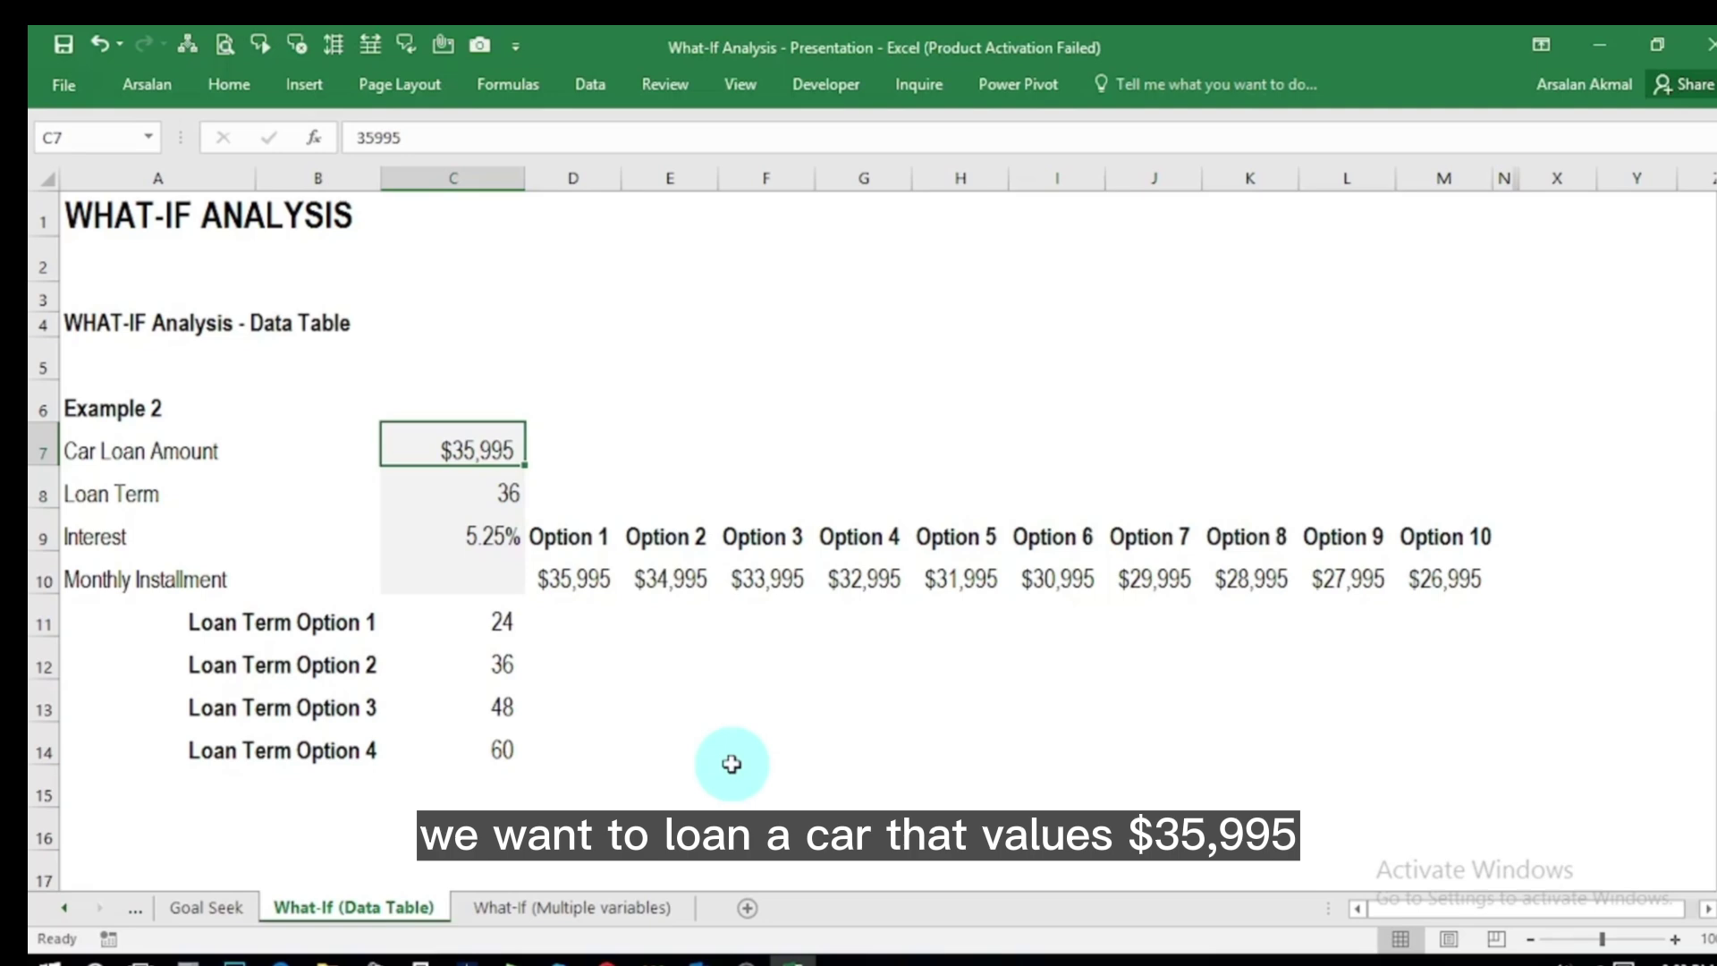
{"action": "key", "text": "Down"}
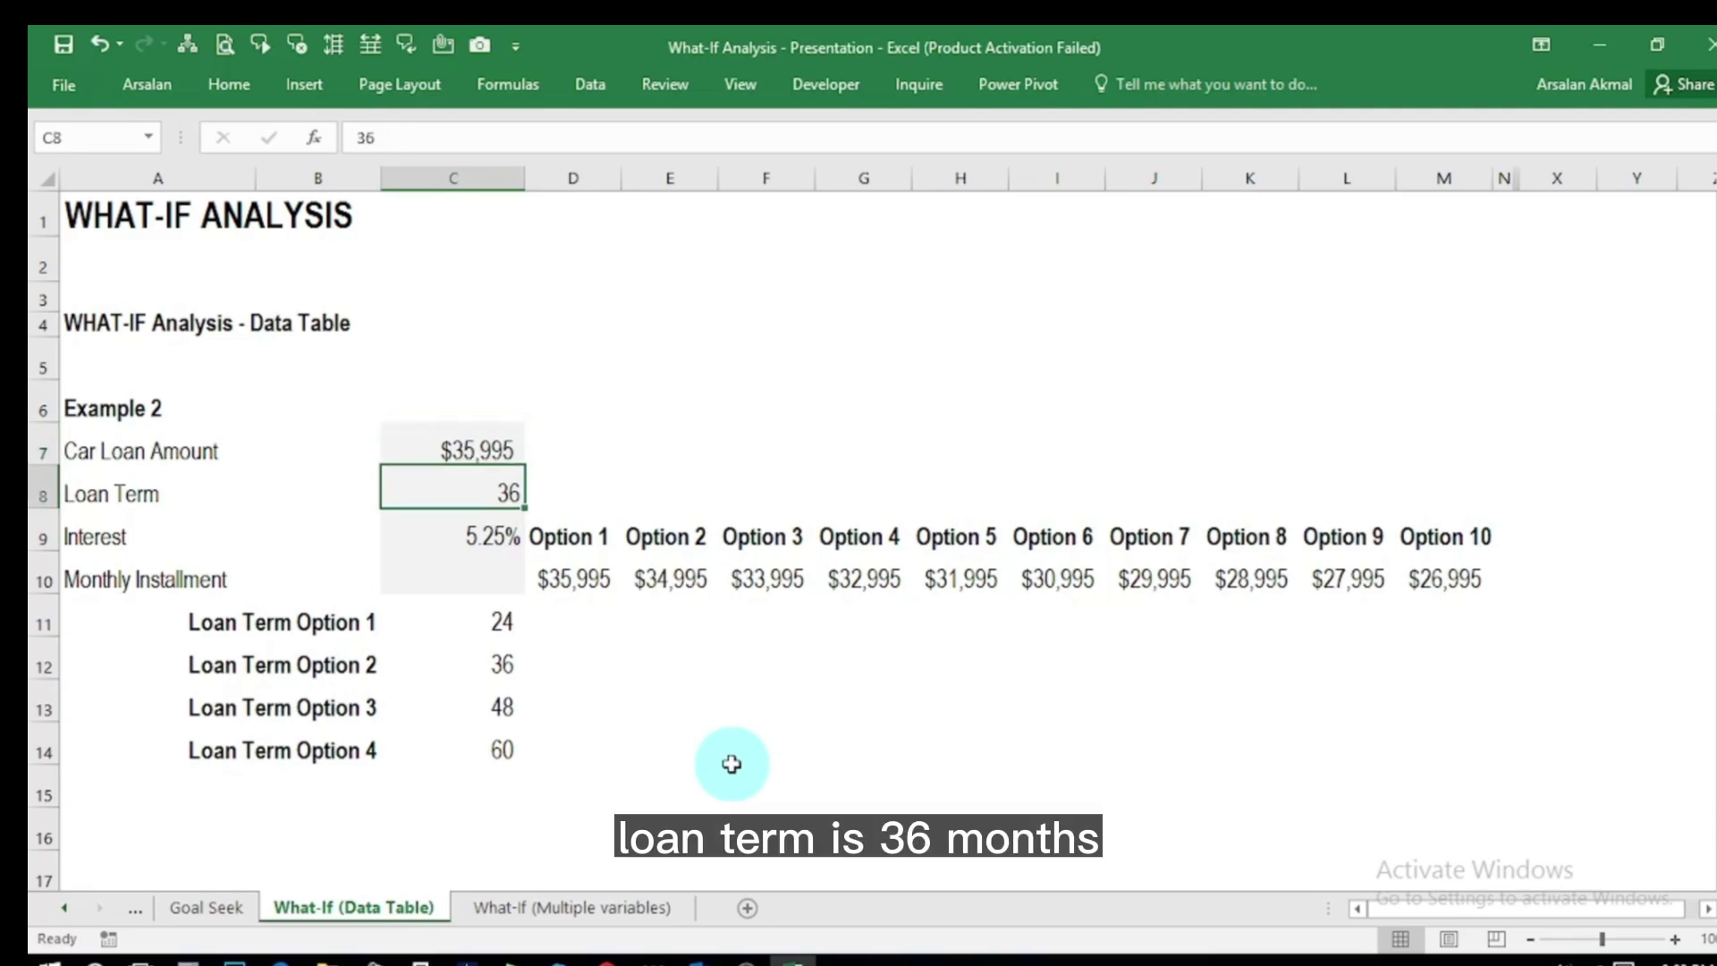
{"action": "key", "text": "Down"}
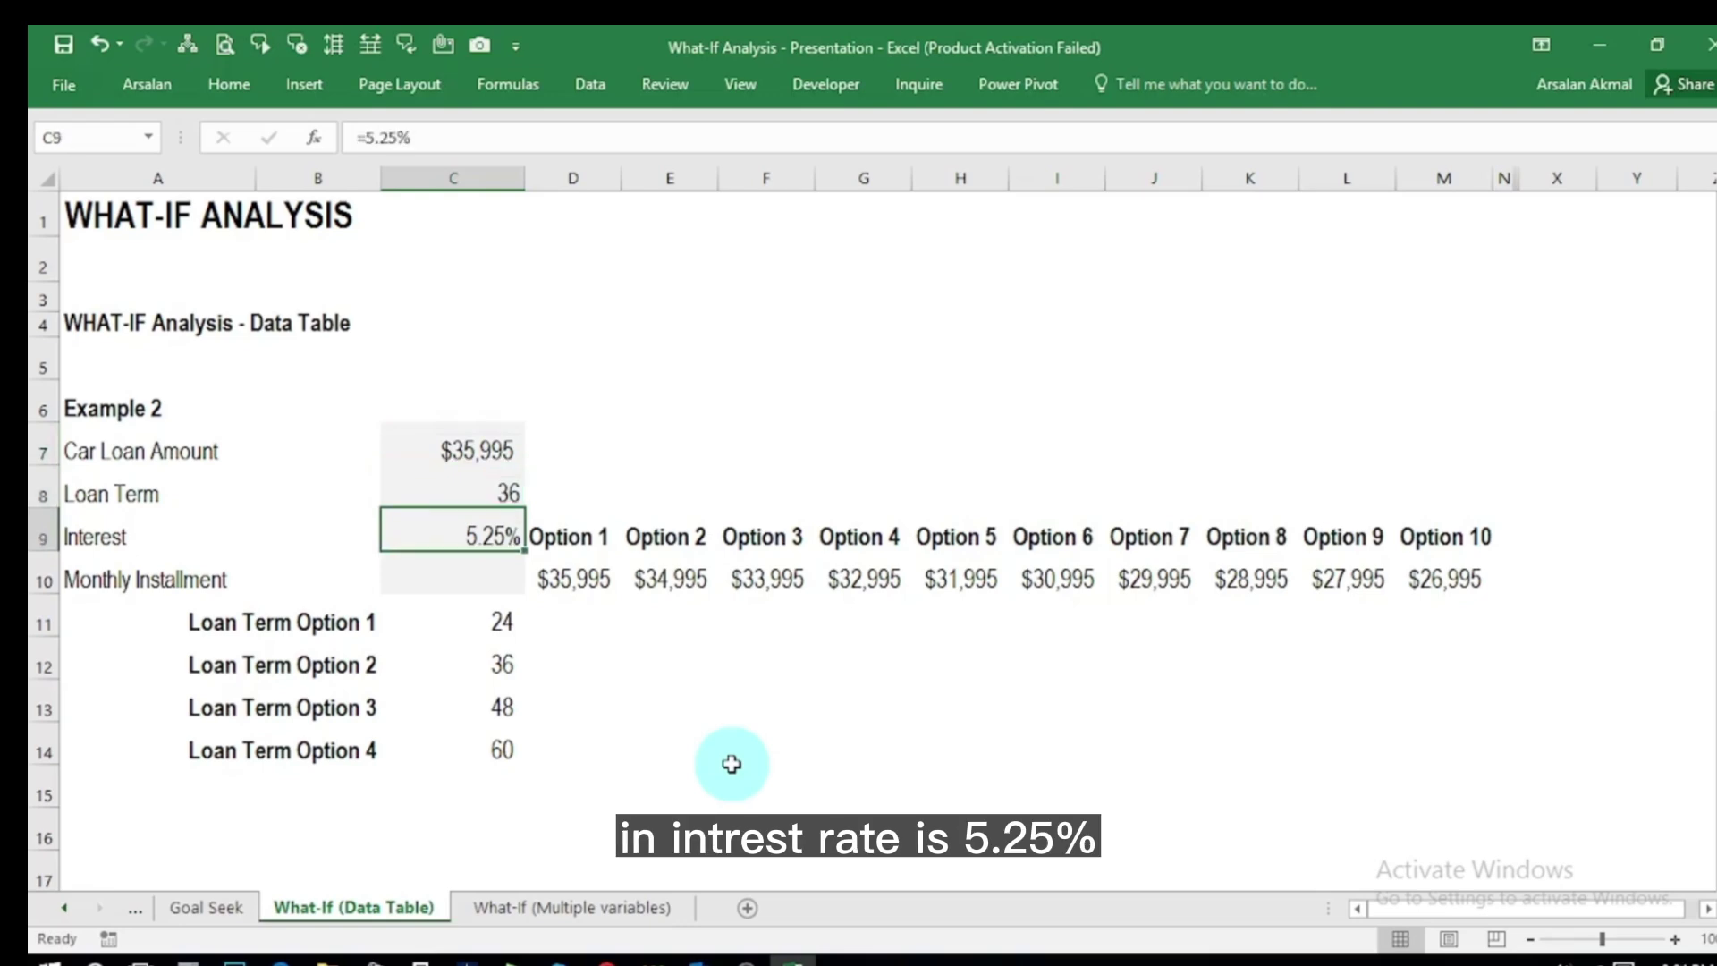
Step: Calculate the Monthly Installment in C10 with the formula +PMT(C9/12,36,-C7)
{"action": "key", "text": "Down"}
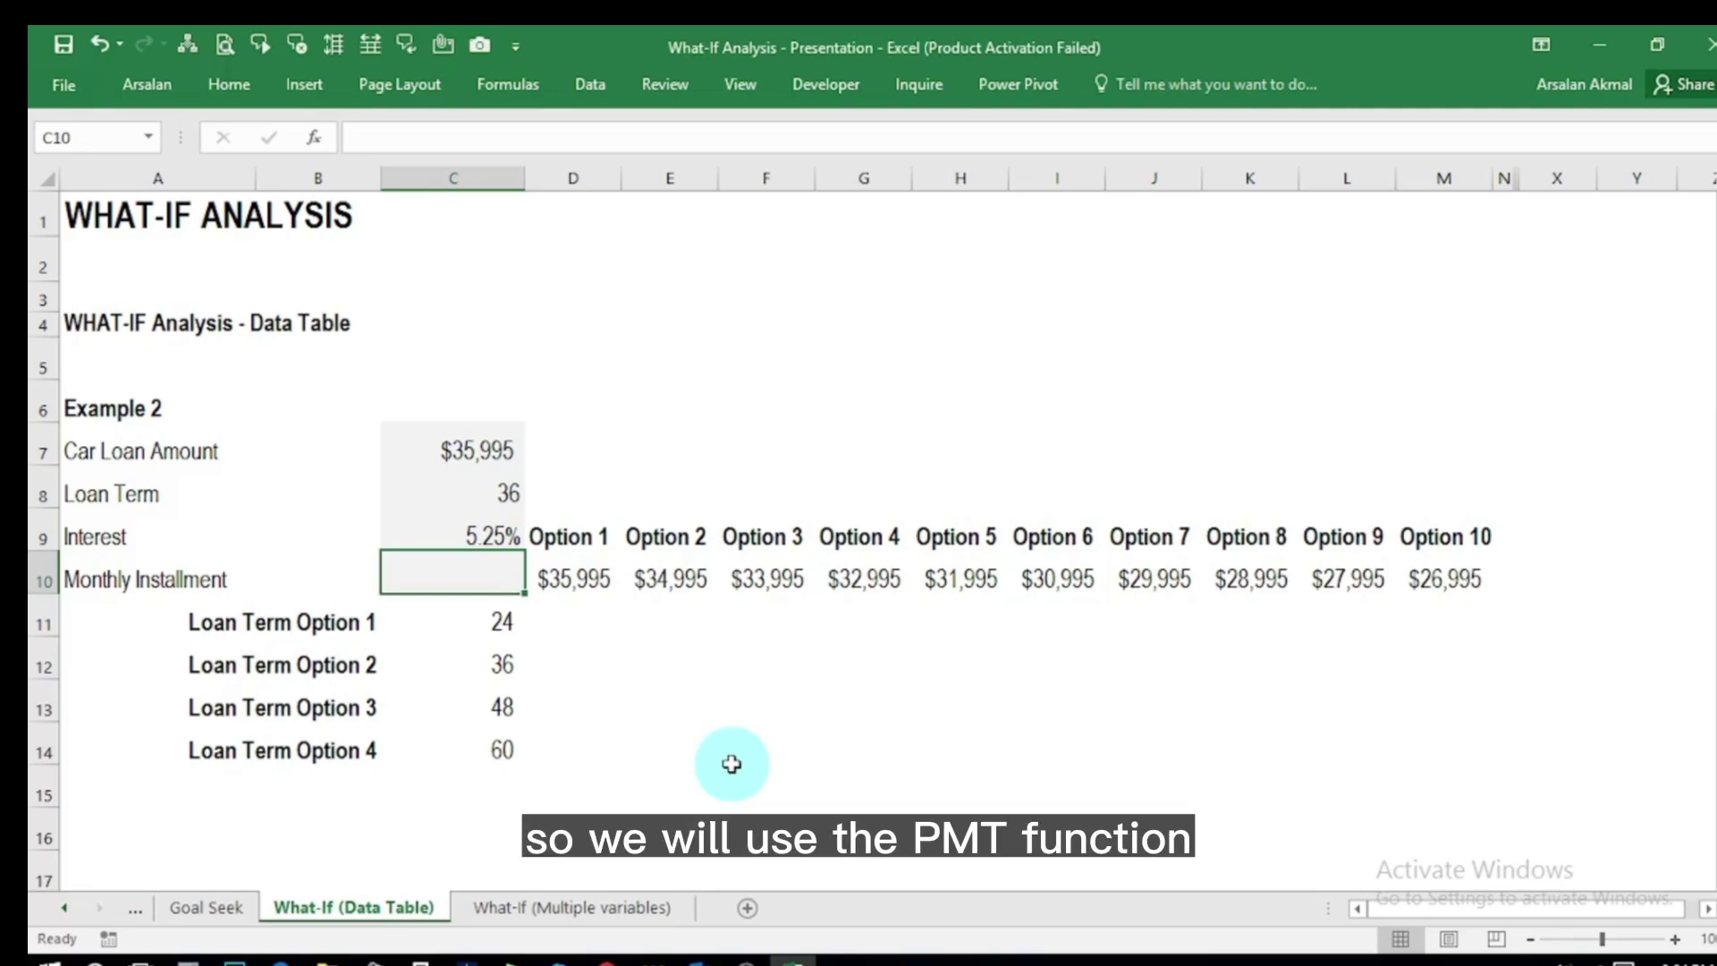
{"action": "type", "text": "+pmt"}
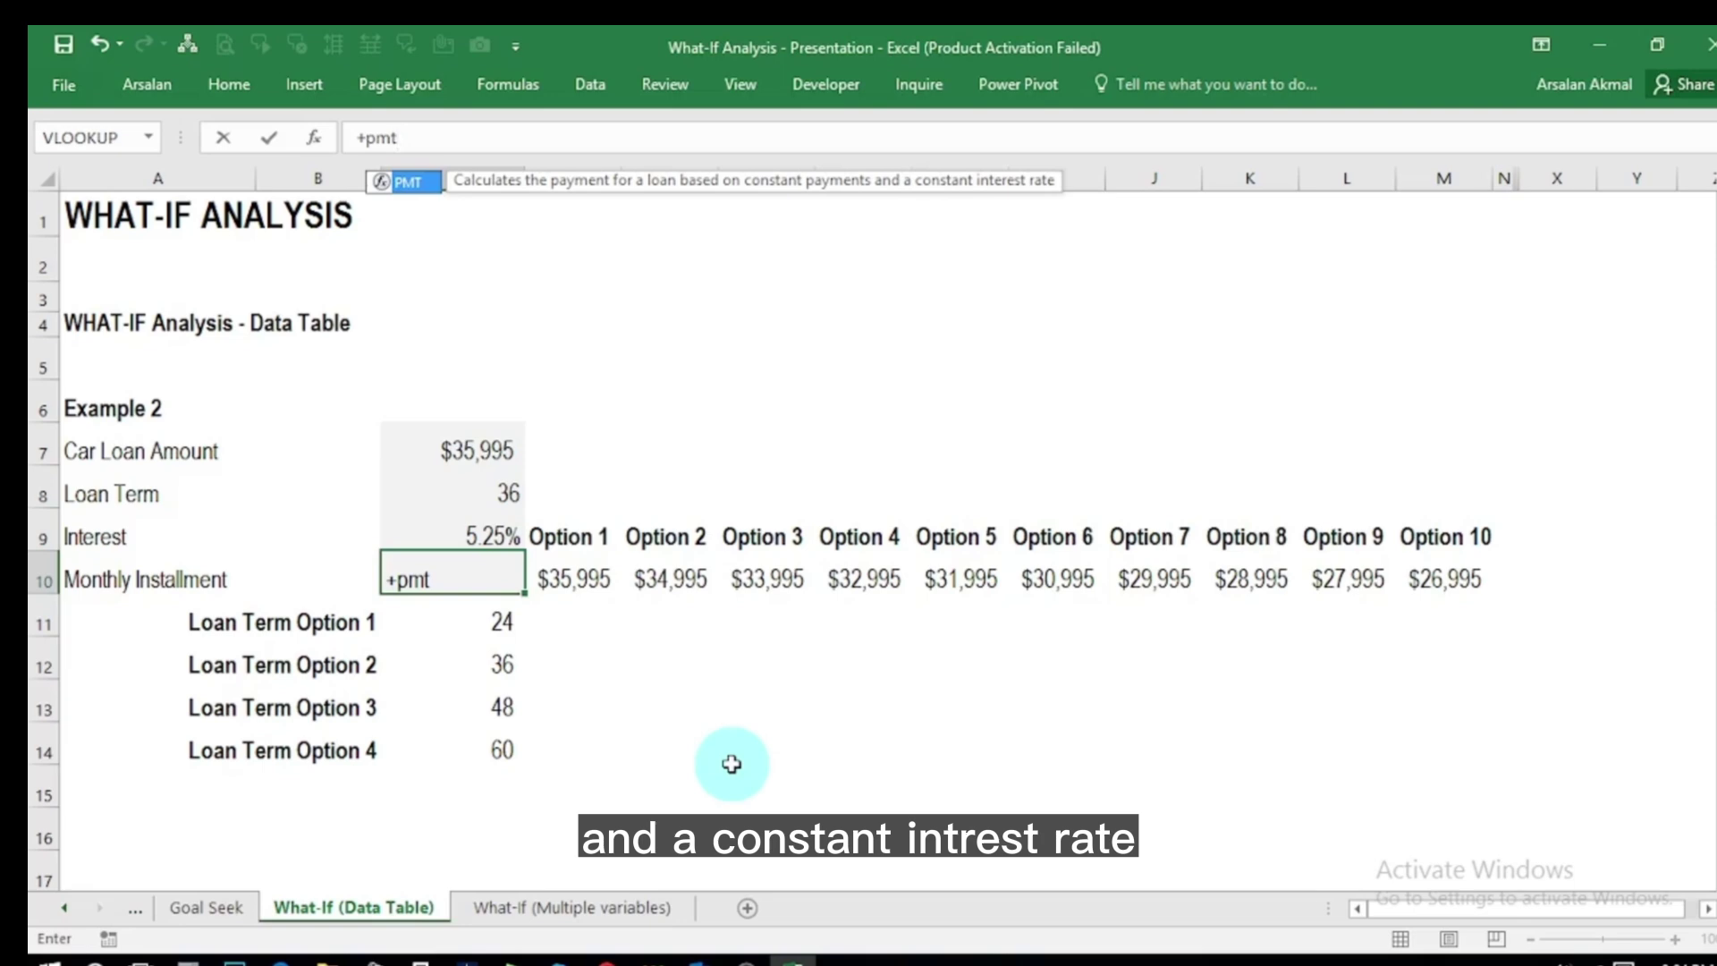
{"action": "key", "text": "Tab"}
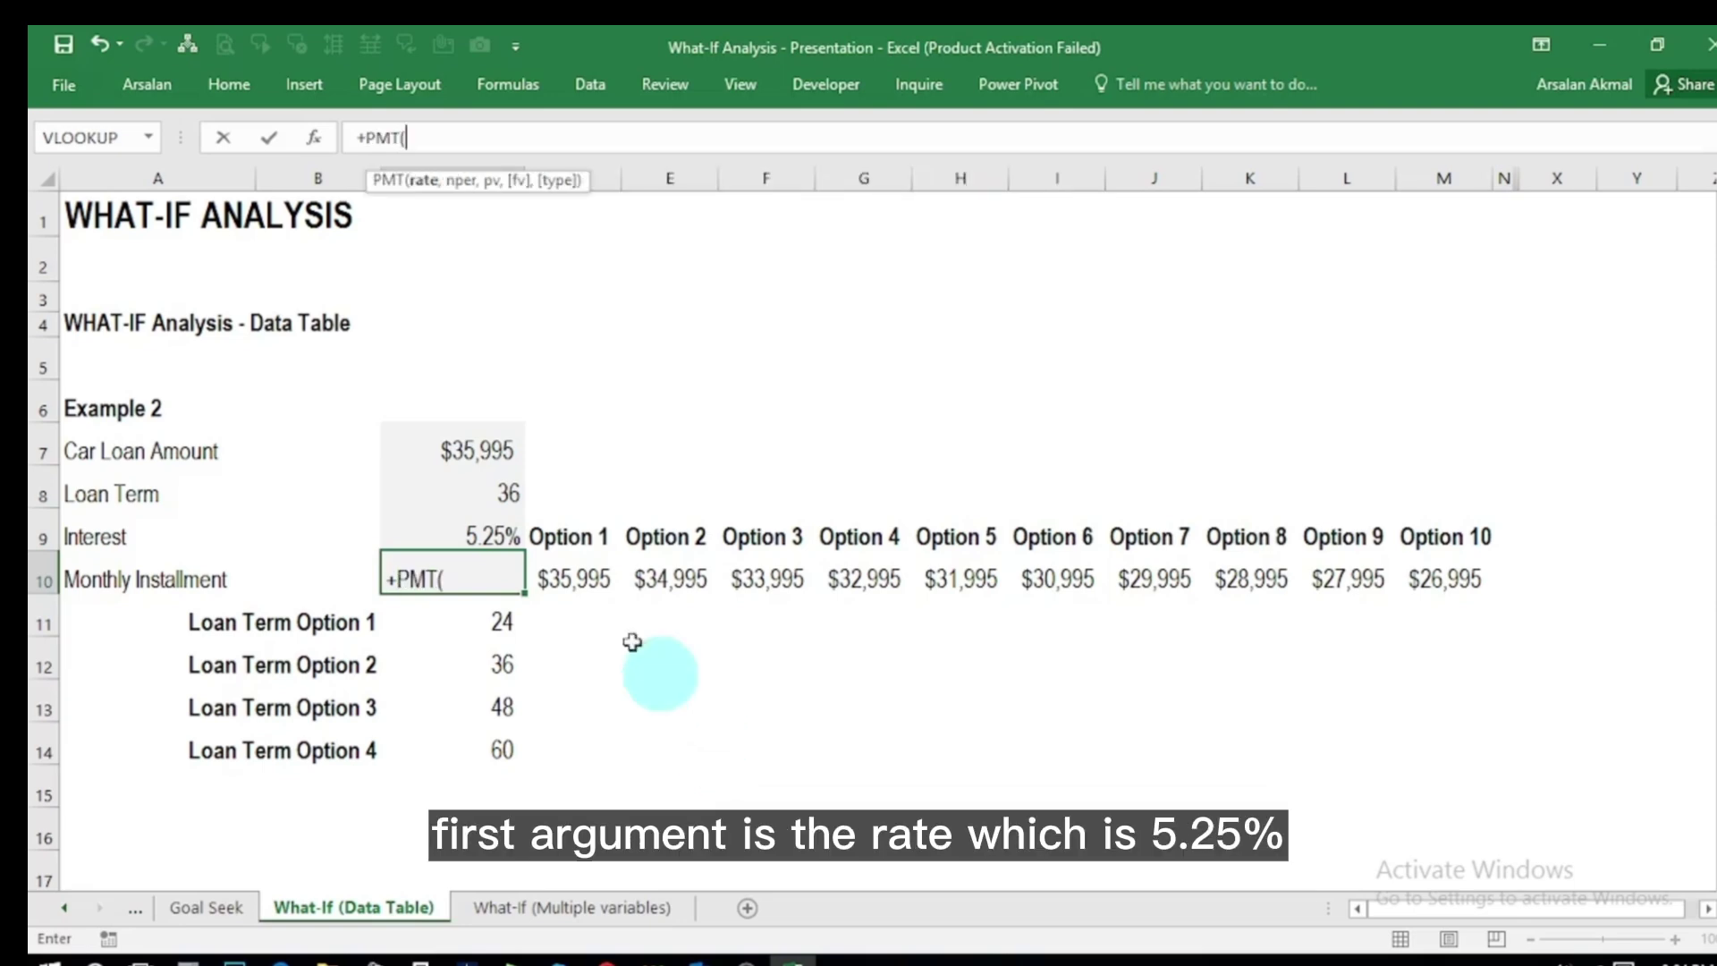
{"action": "left_click", "coordinate": [465, 535]}
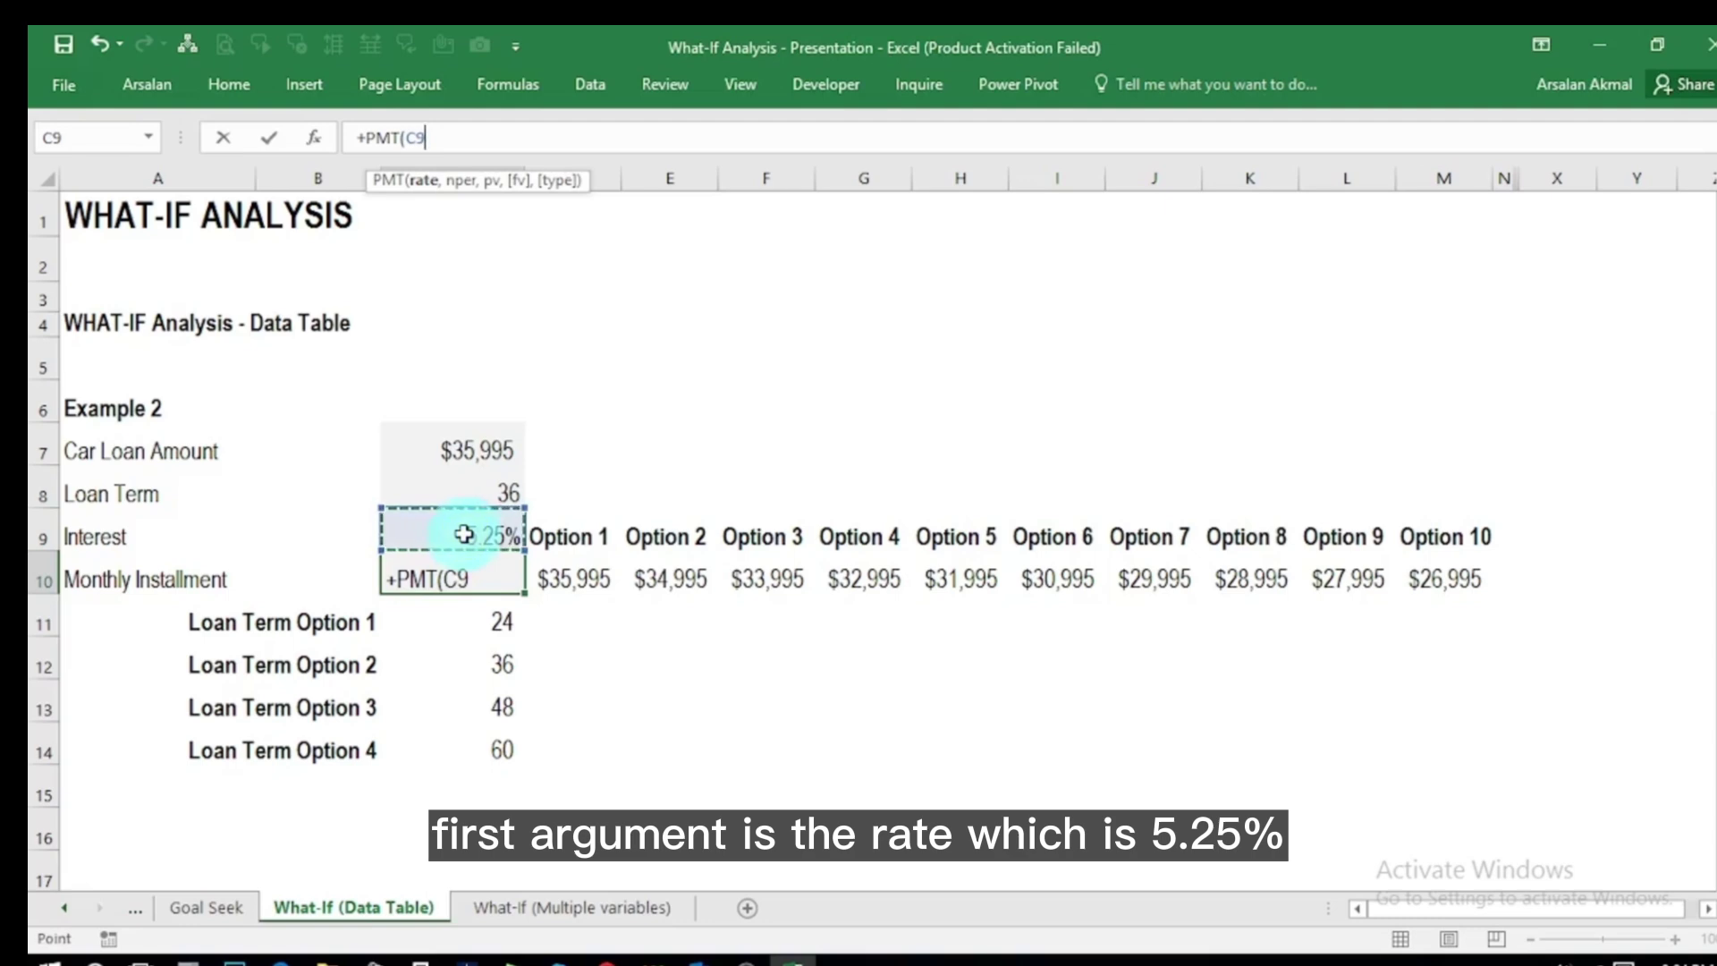
{"action": "type", "text": "/12,"}
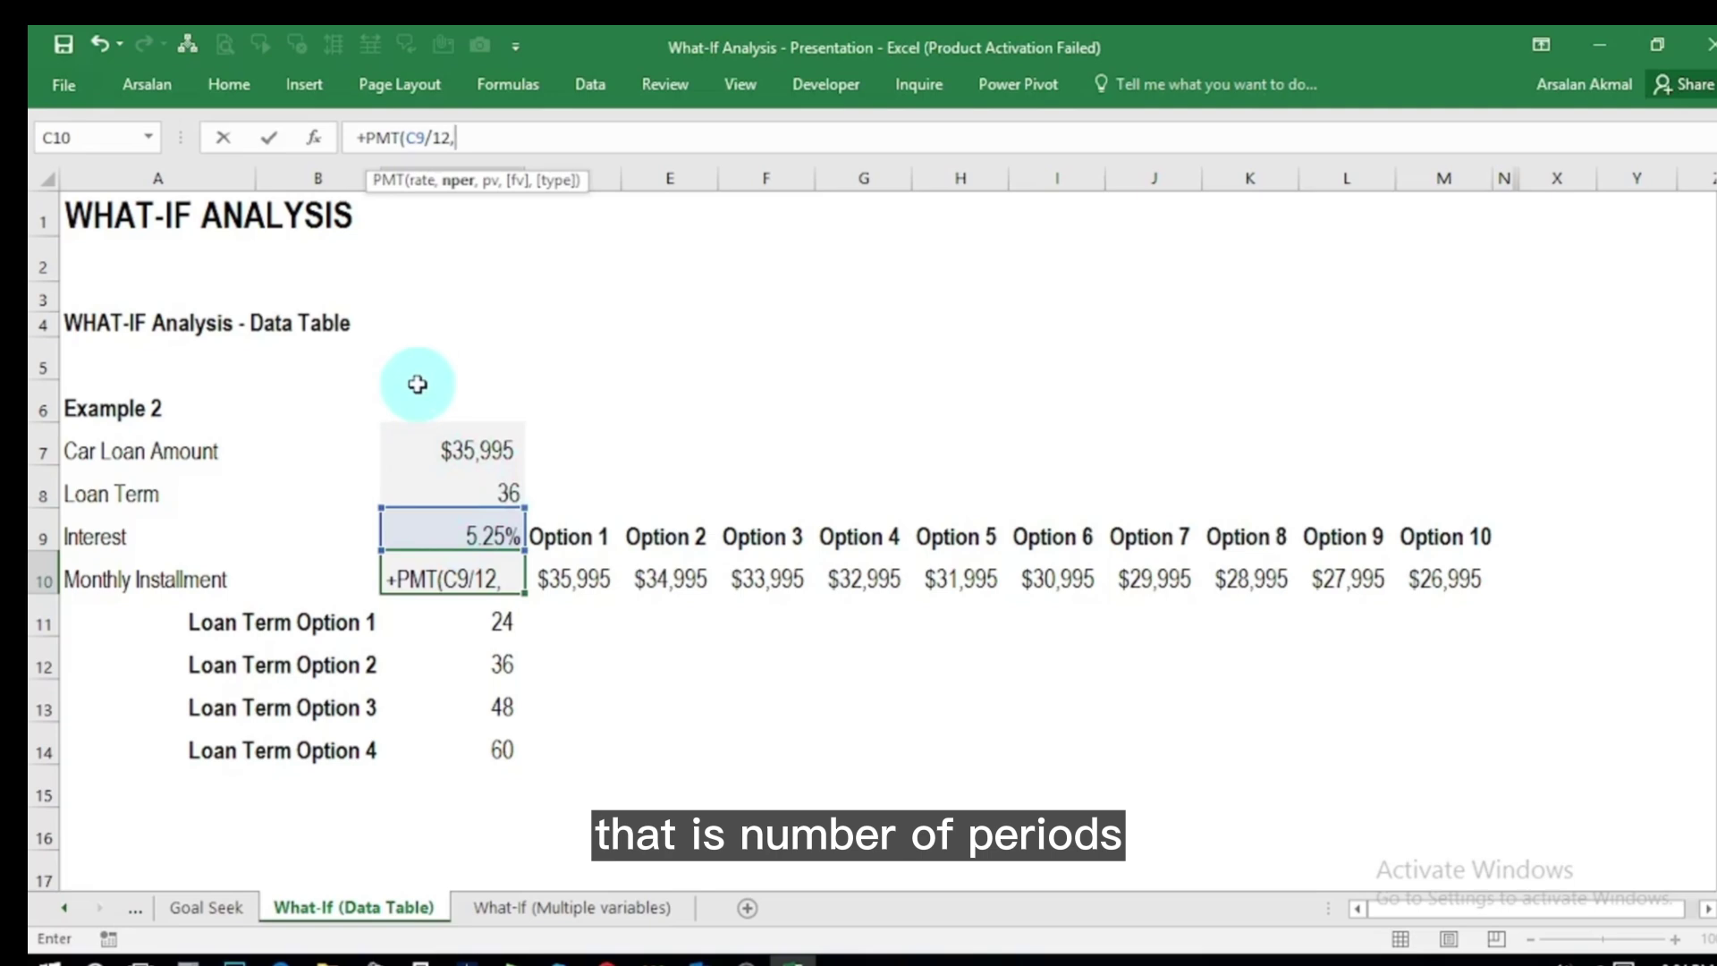
{"action": "type", "text": "36,"}
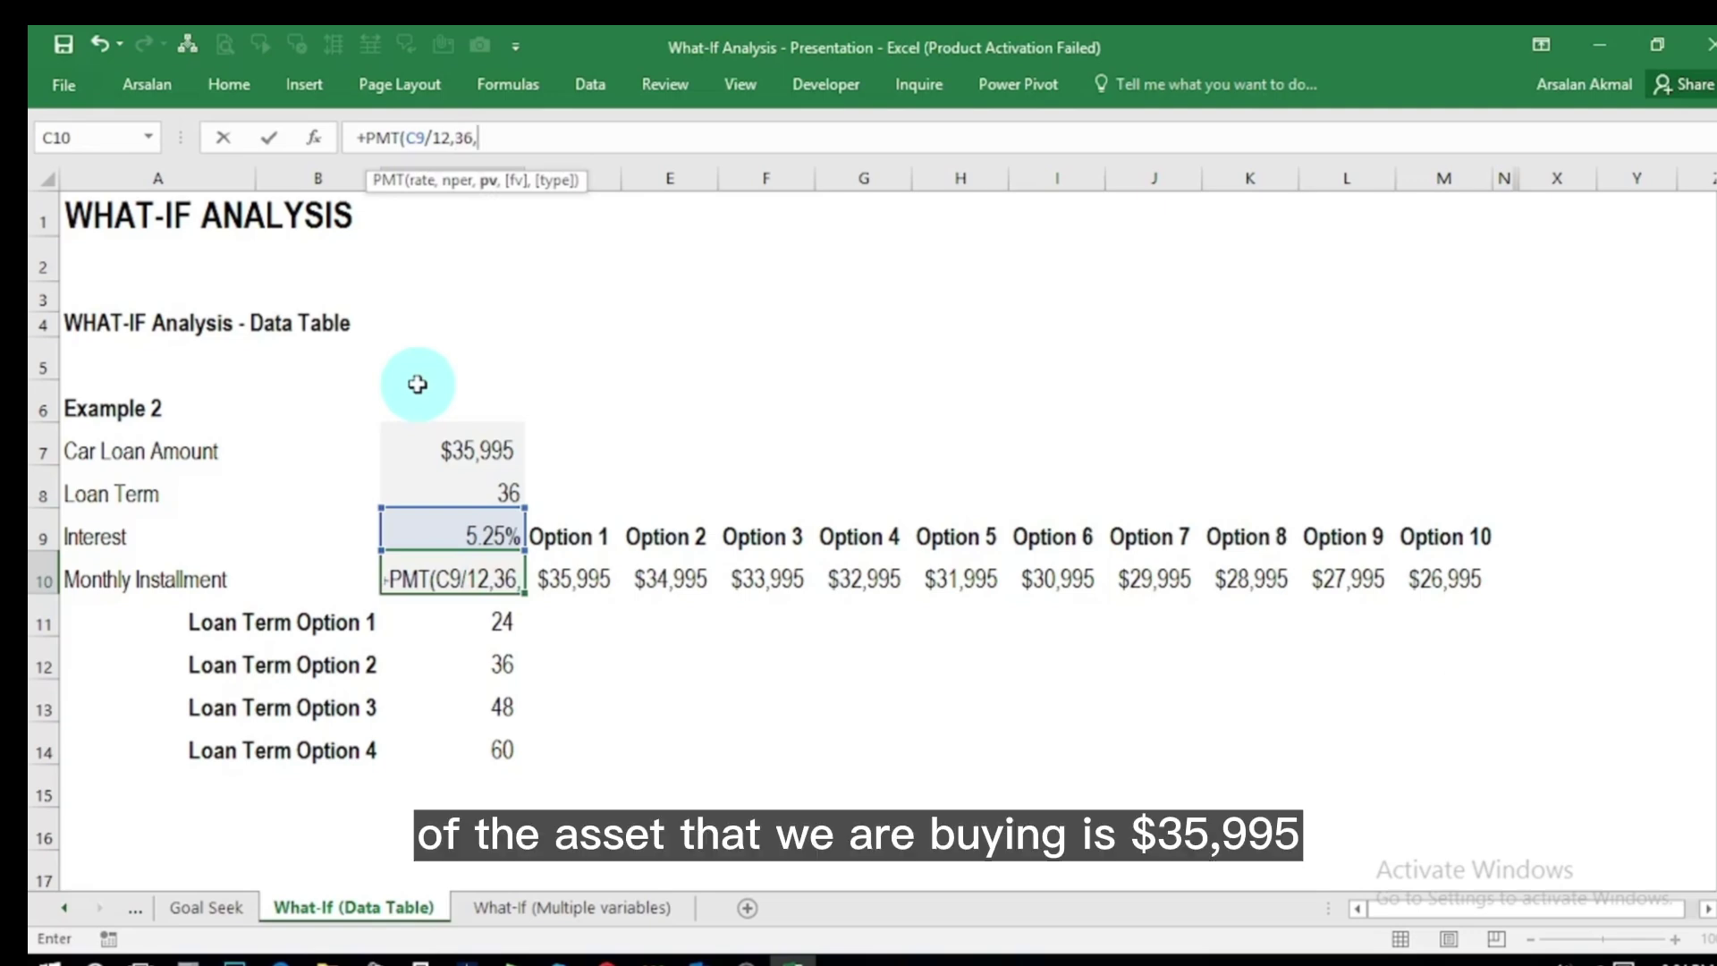
{"action": "type", "text": "-"}
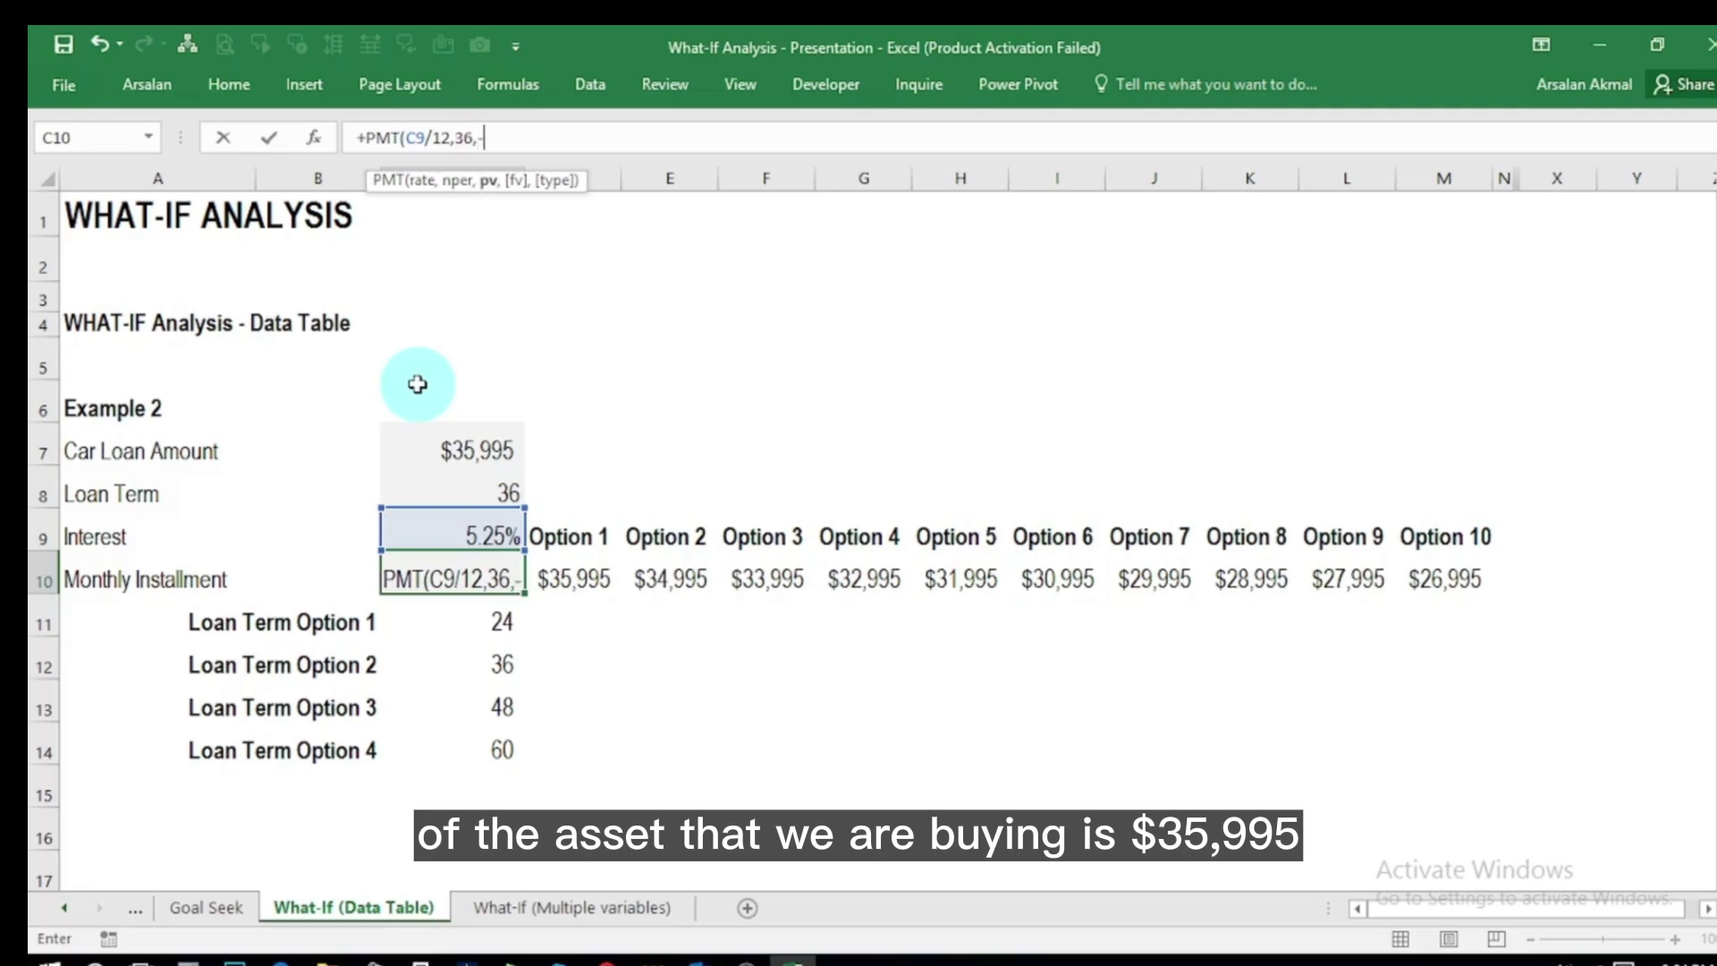
{"action": "left_click", "coordinate": [418, 449]}
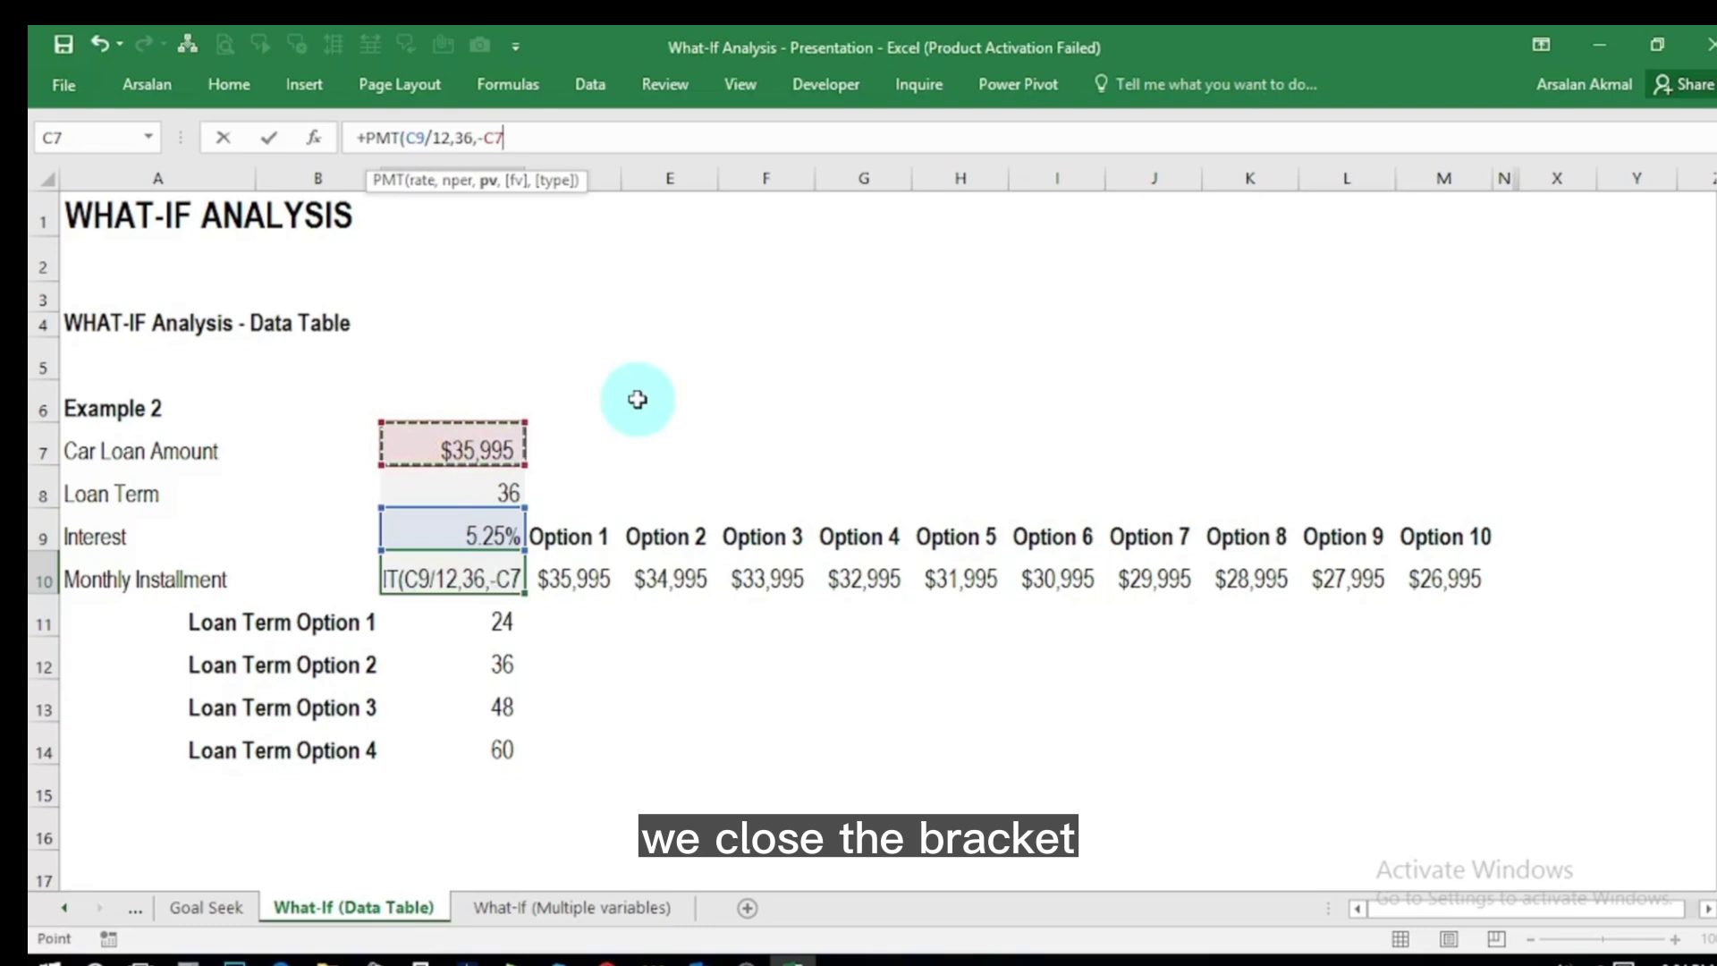
{"action": "type", "text": ")"}
{"action": "key", "text": "Return"}
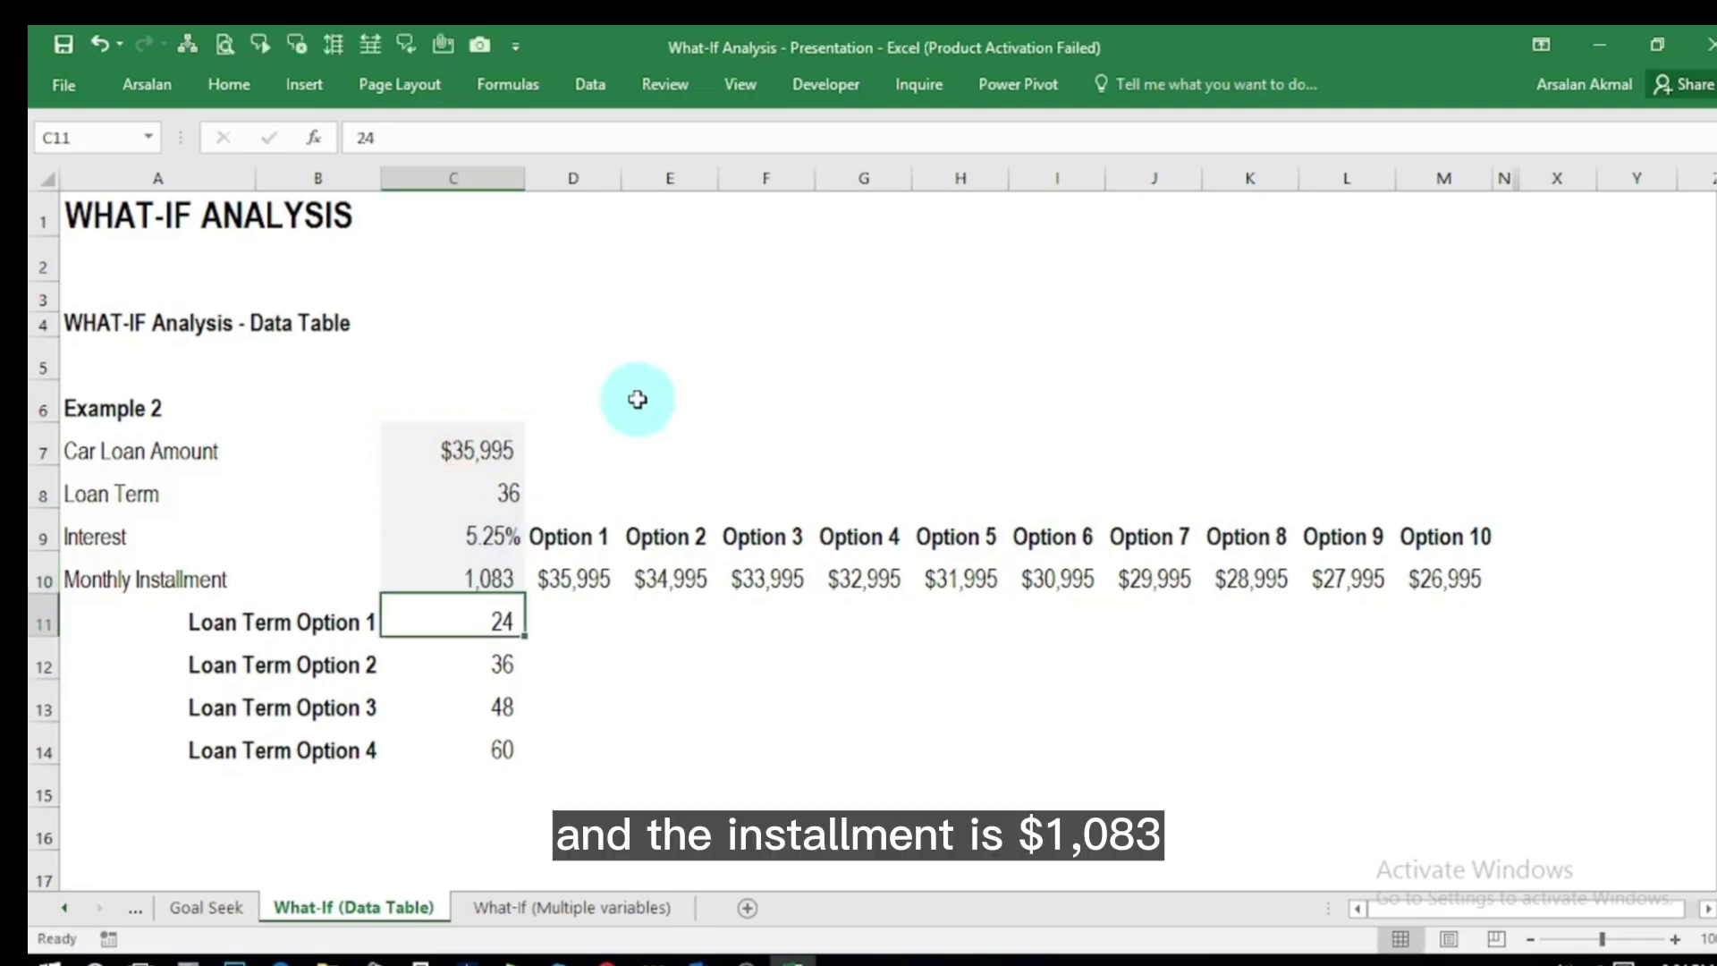
{"action": "key", "text": "Up"}
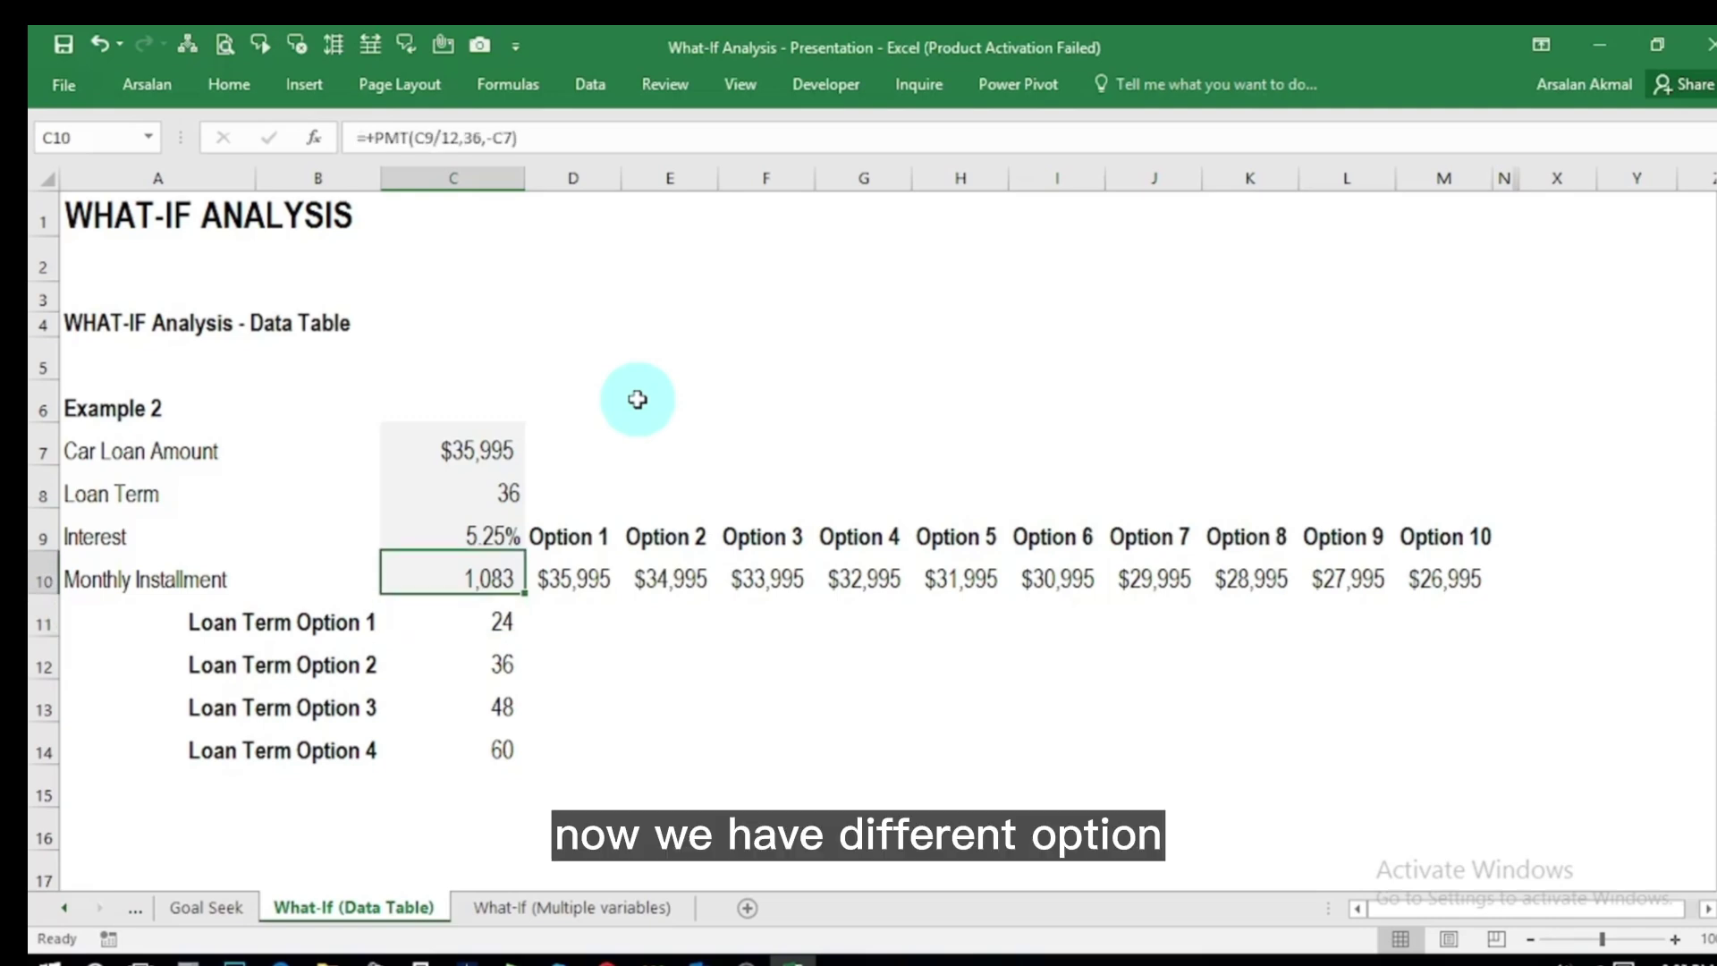
Step: Review the car loan amount options in D10:M10 and the loan term options in C11:C14
{"action": "key", "text": "Right"}
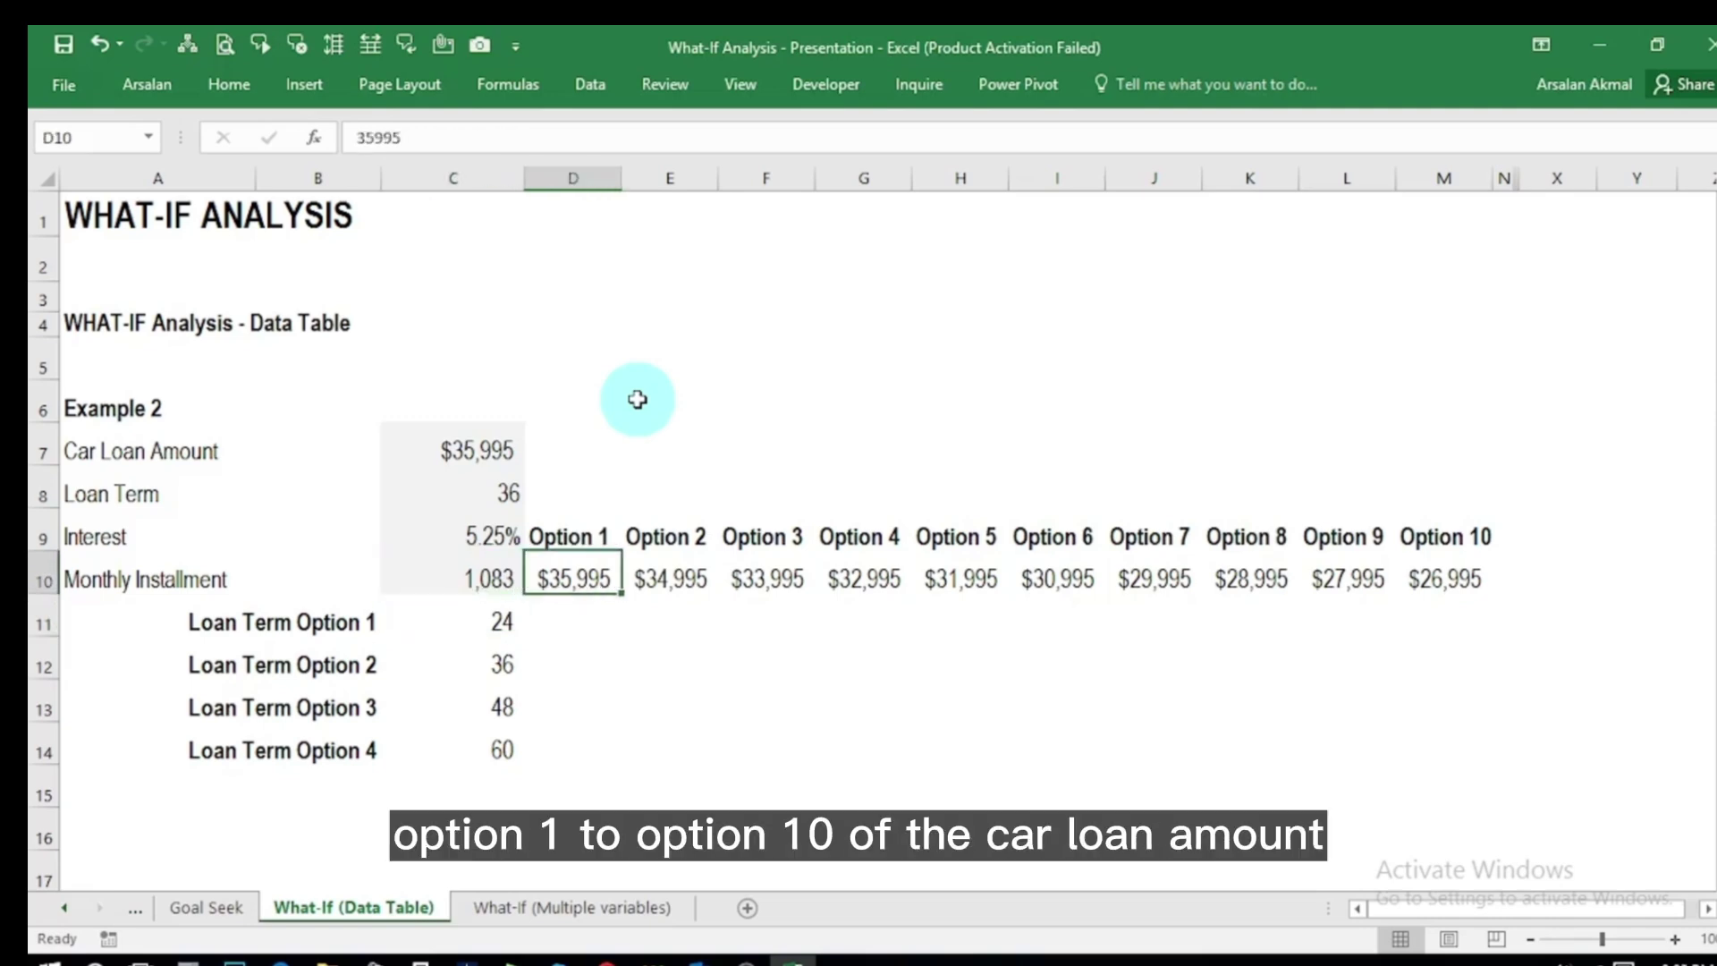
{"action": "key", "text": "ctrl+shift+Right"}
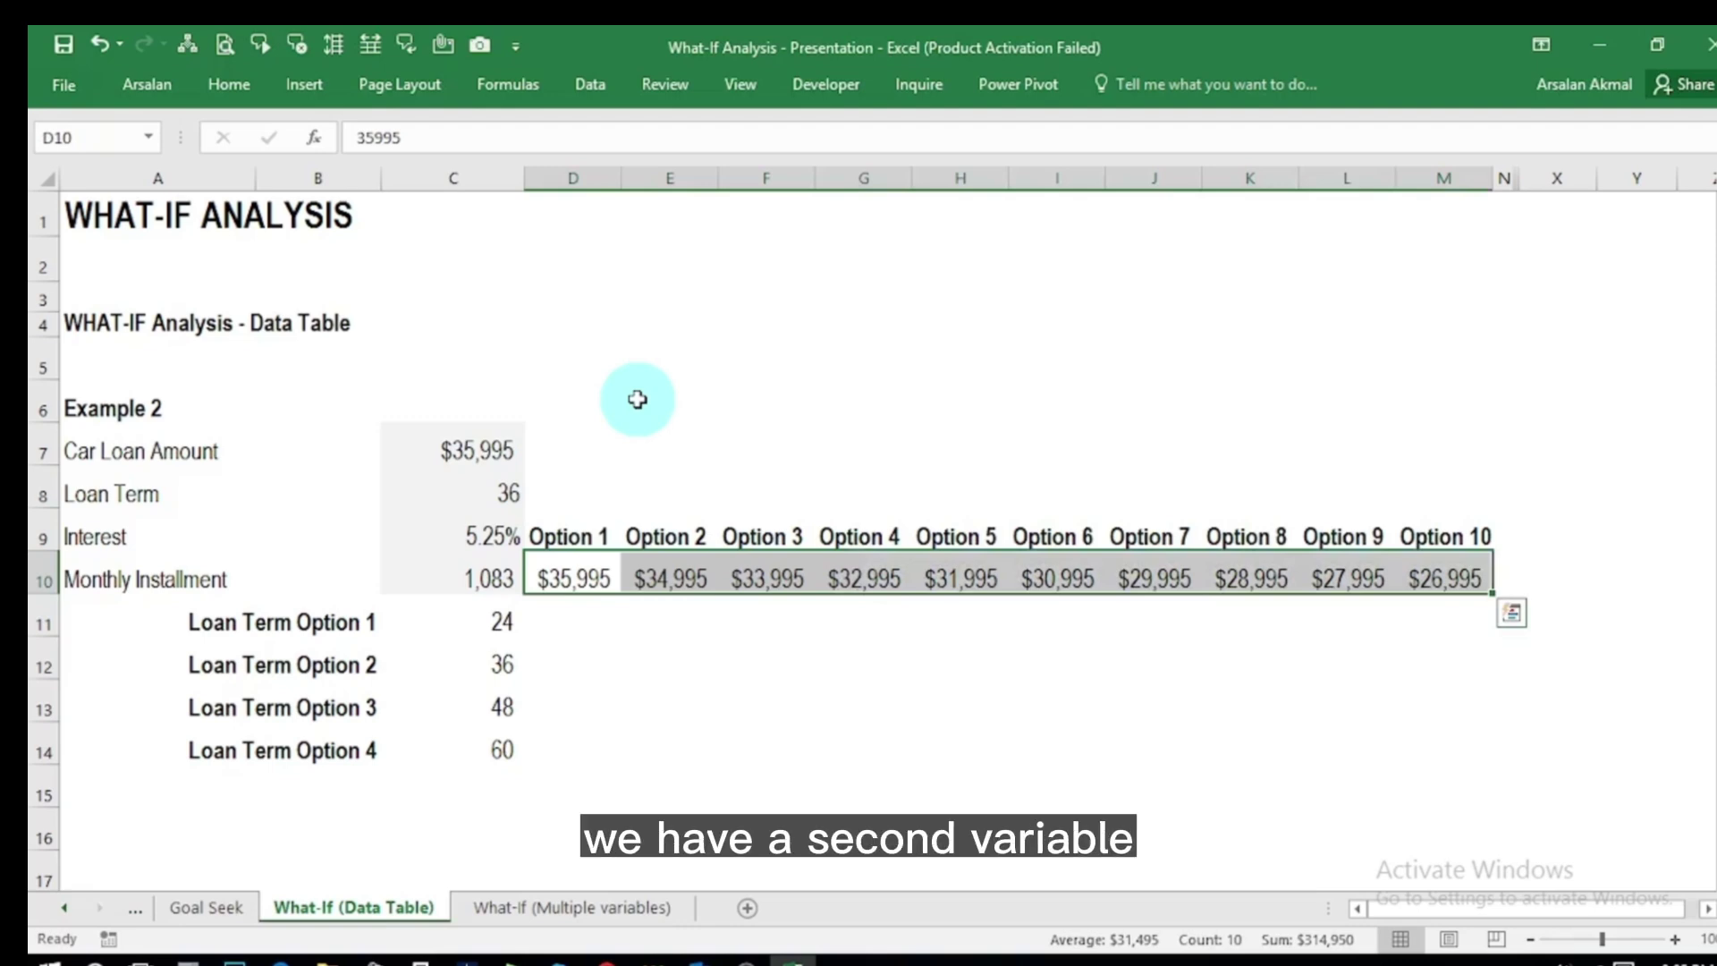
{"action": "key", "text": "Left"}
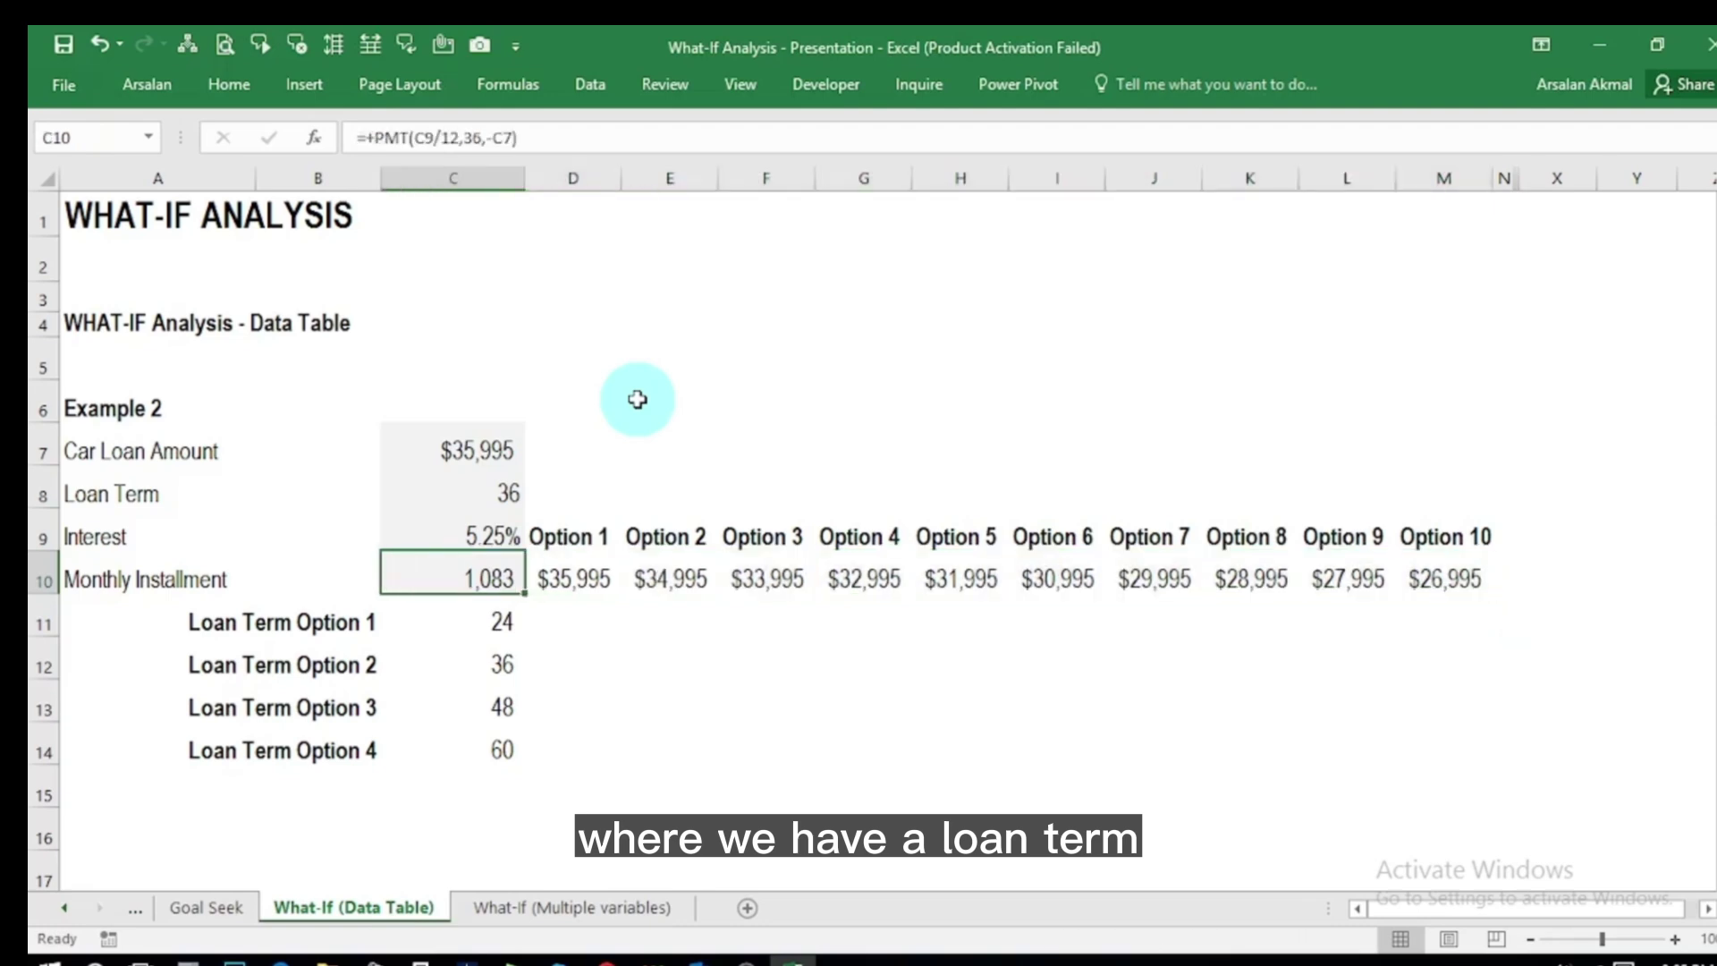
{"action": "key", "text": "Down"}
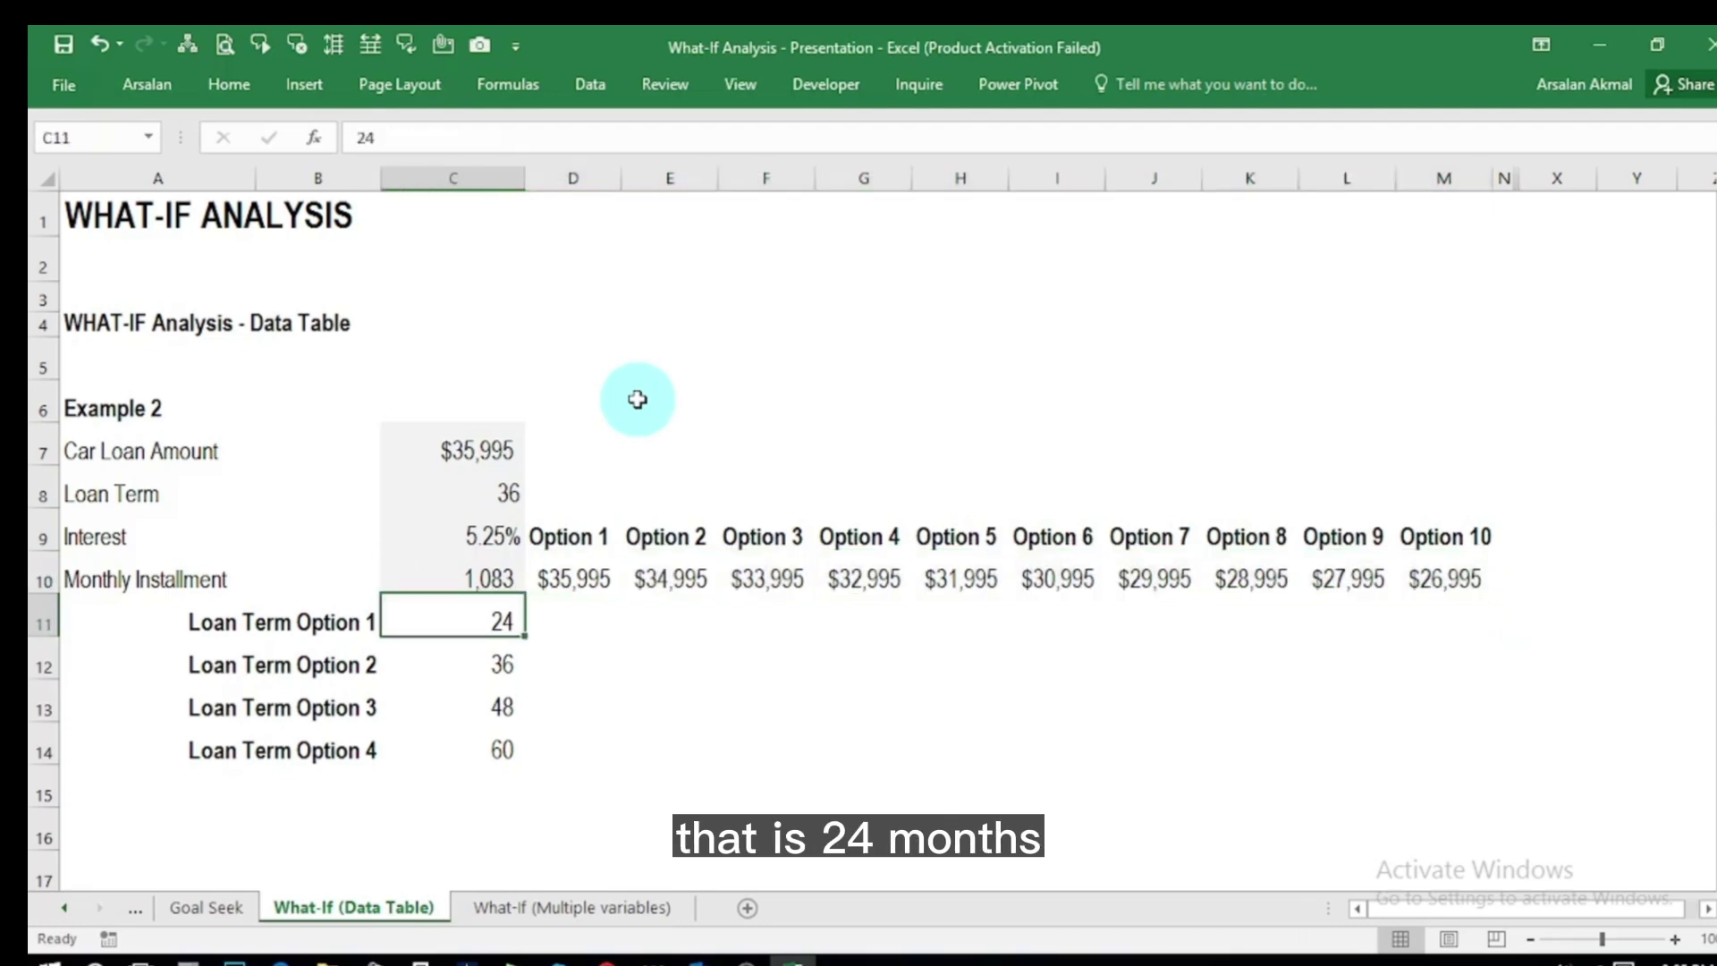
{"action": "key", "text": "Down"}
{"action": "key", "text": "Down"}
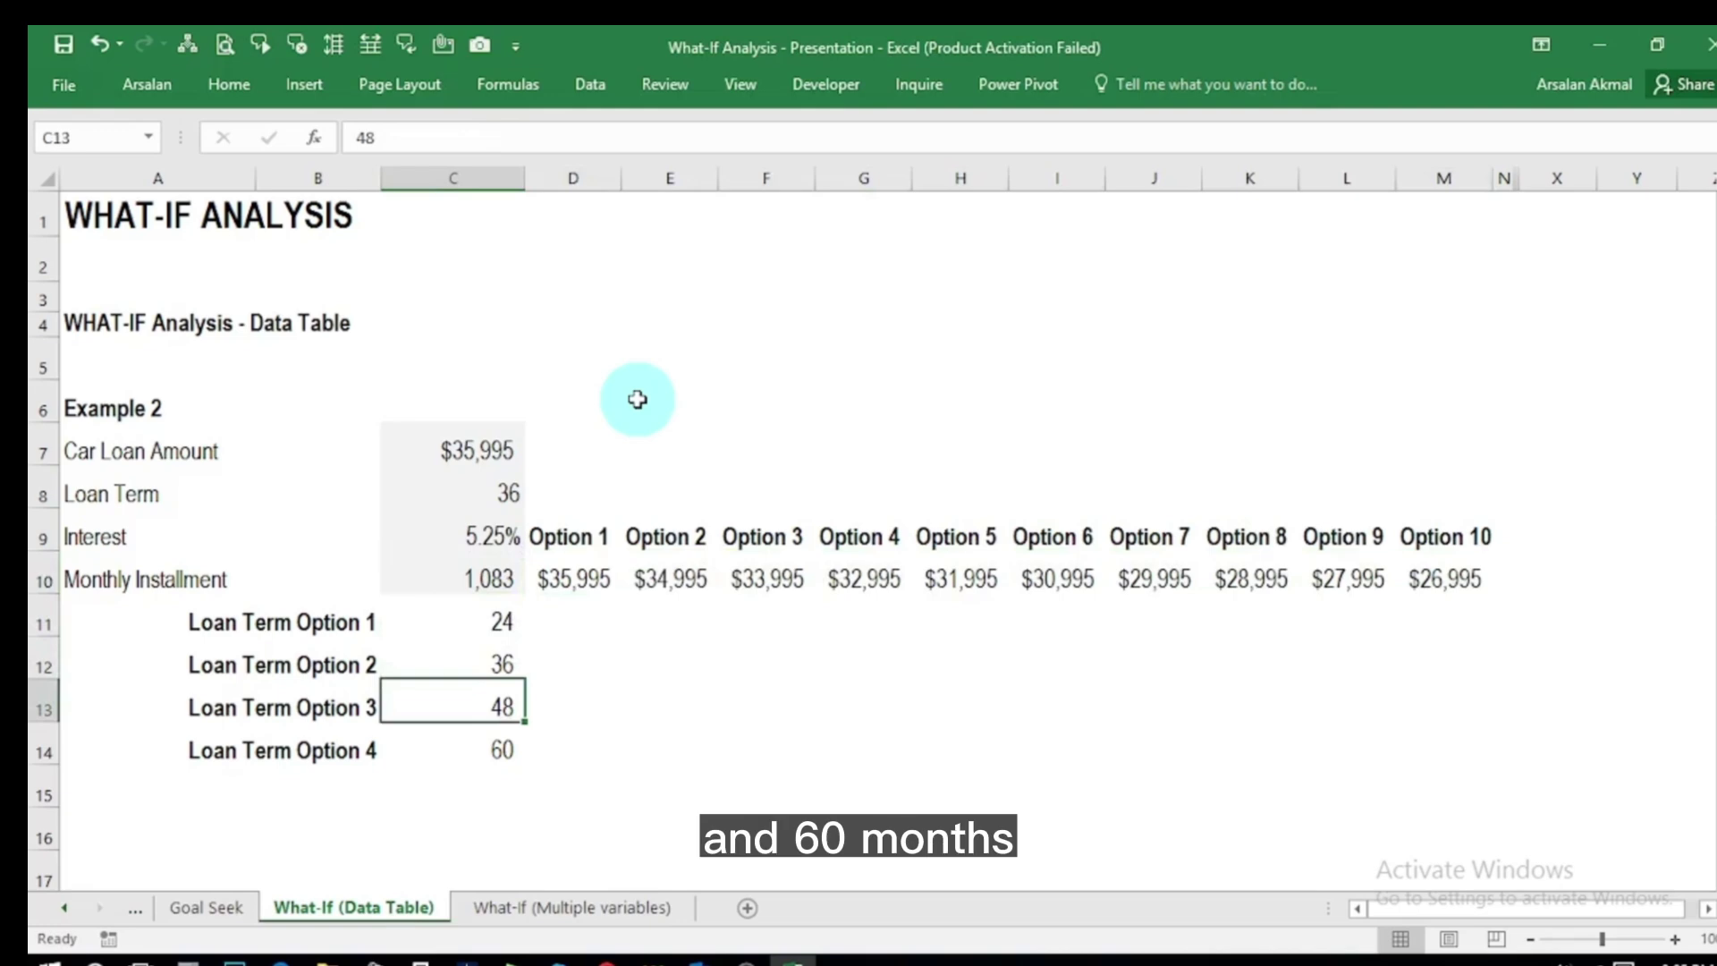
{"action": "key", "text": "Down"}
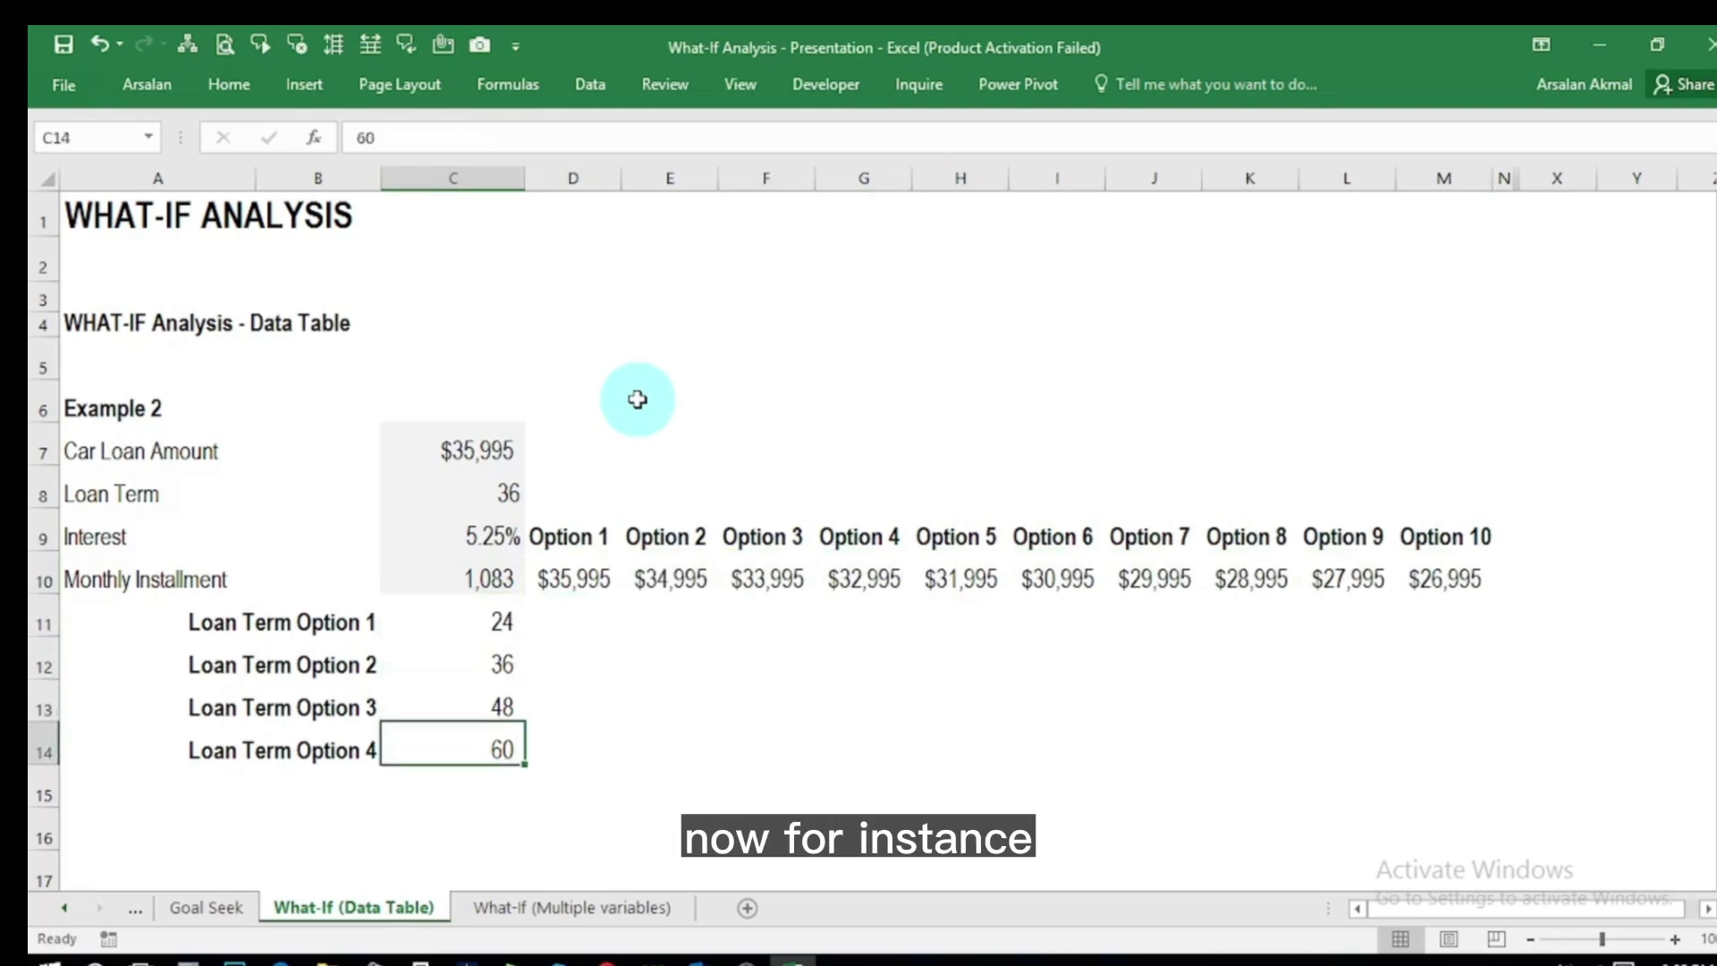
{"action": "key", "text": "Up"}
{"action": "key", "text": "Up"}
{"action": "key", "text": "Up"}
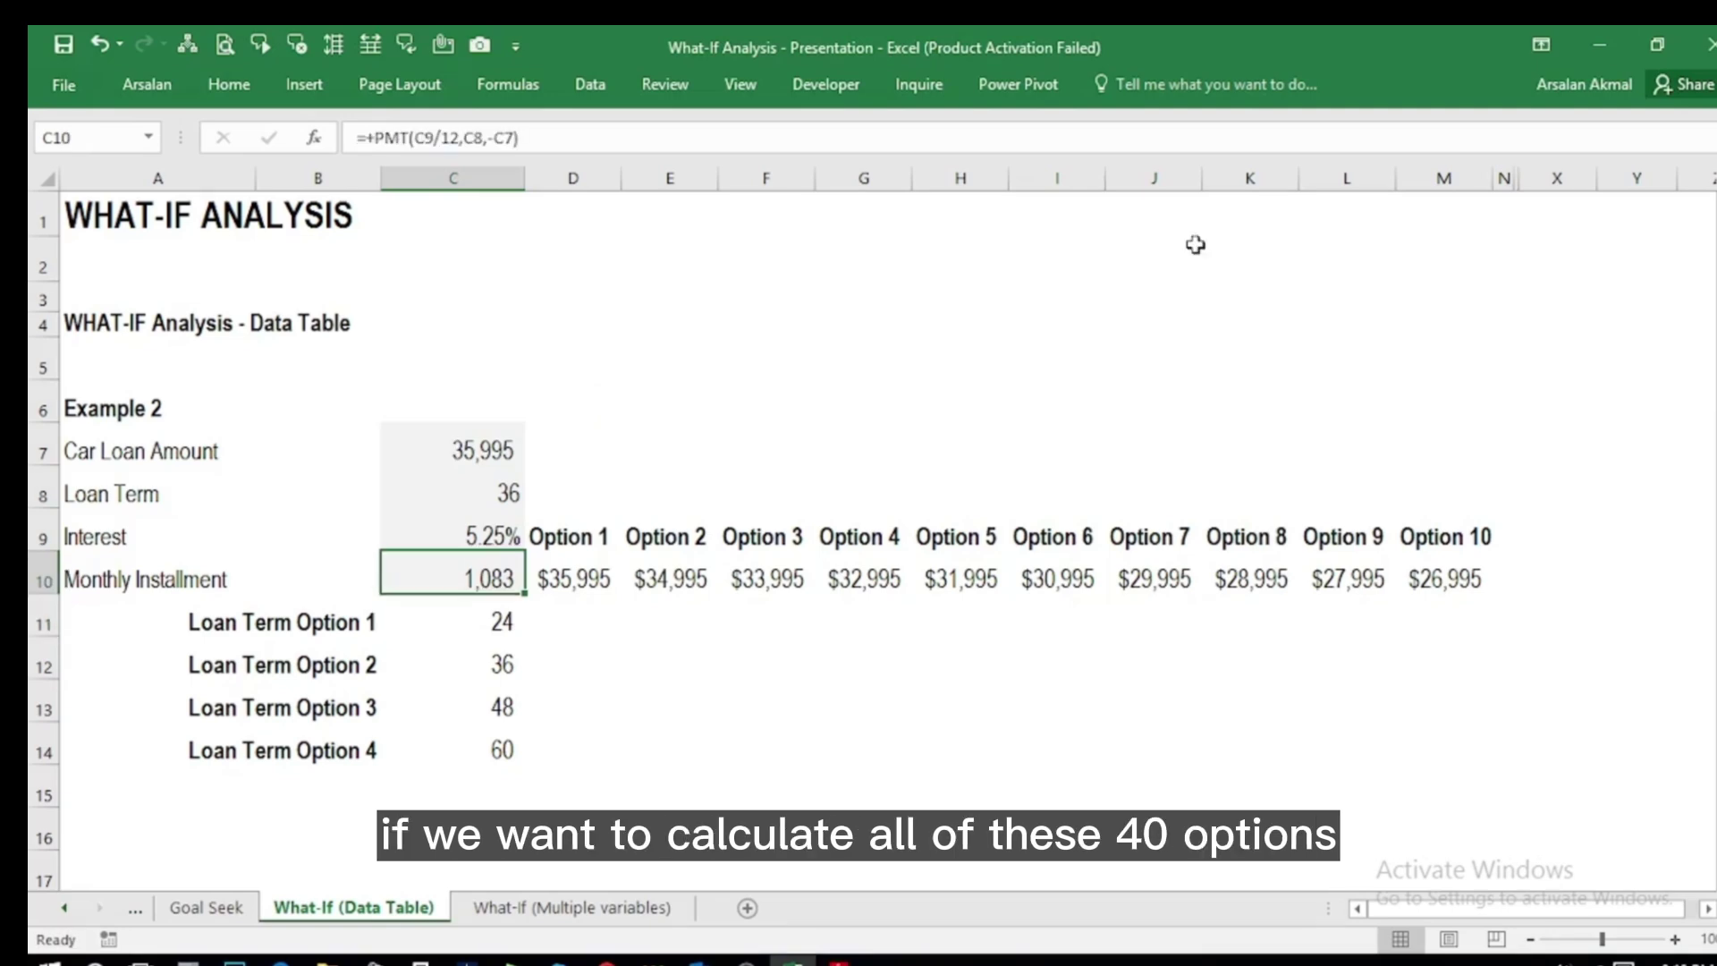
Step: Review the empty grid D11:M14 that combines the loan amount options with the loan term options
{"action": "key", "text": "Right"}
{"action": "key", "text": "Down"}
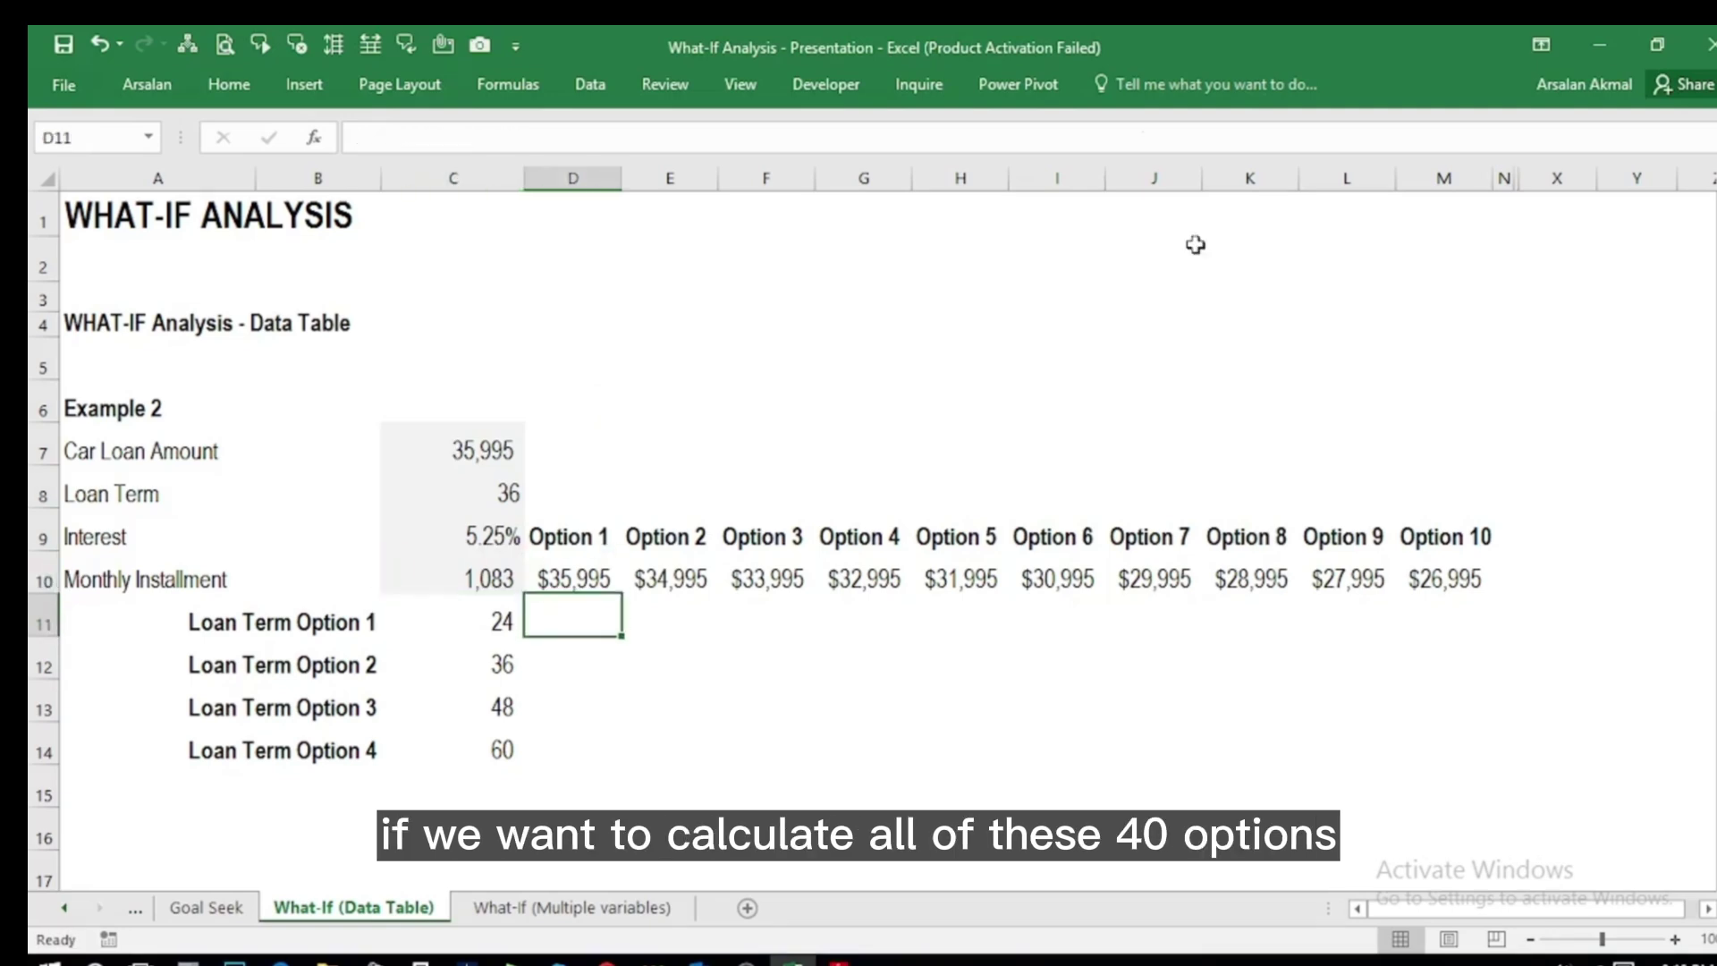
{"action": "key", "text": "shift+Down"}
{"action": "key", "text": "shift+Down"}
{"action": "key", "text": "shift+Down"}
{"action": "key", "text": "shift+Right"}
{"action": "key", "text": "shift+Right"}
{"action": "key", "text": "shift+Right"}
{"action": "key", "text": "shift+Right"}
{"action": "key", "text": "shift+Right"}
{"action": "key", "text": "shift+Right"}
{"action": "key", "text": "shift+Right"}
{"action": "key", "text": "shift+Right"}
{"action": "key", "text": "shift+Right"}
{"action": "key", "text": "Left"}
{"action": "key", "text": "Up"}
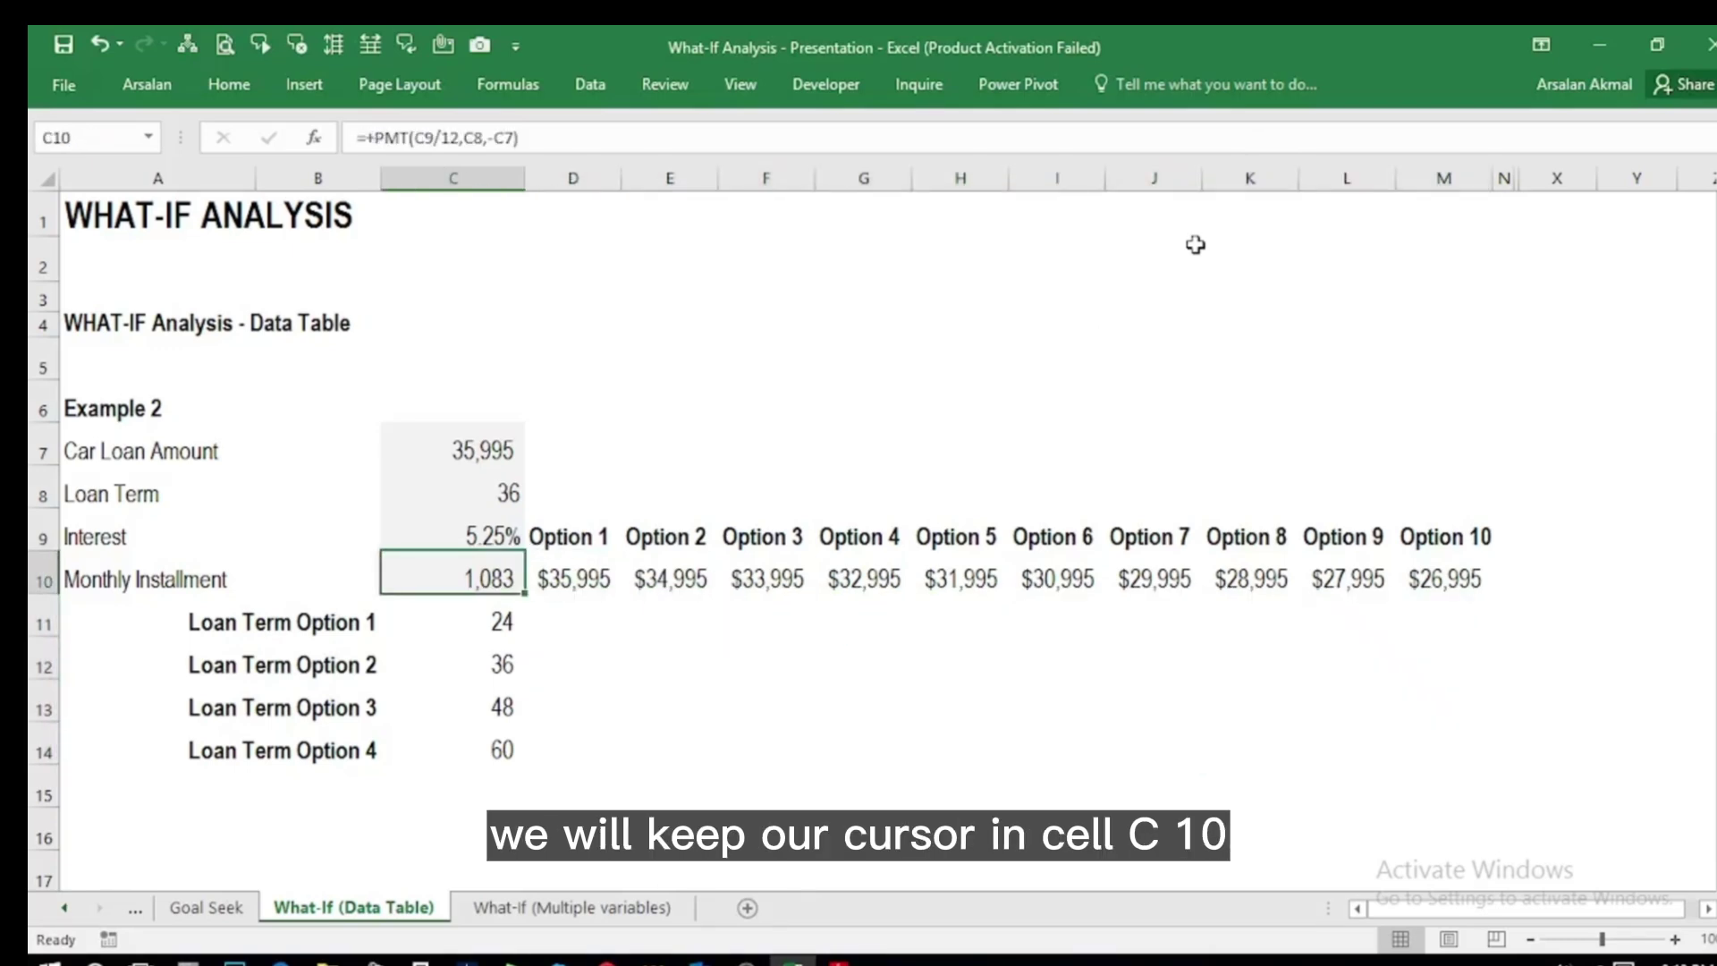
Step: Create a What-If data table over C10:M14 with C7 as the row input cell and C8 as the column input cell
{"action": "key", "text": "shift+Right"}
{"action": "key", "text": "shift+Right"}
{"action": "key", "text": "shift+Right"}
{"action": "key", "text": "shift+Right"}
{"action": "key", "text": "shift+Right"}
{"action": "key", "text": "shift+Right"}
{"action": "key", "text": "shift+Right"}
{"action": "key", "text": "shift+Right"}
{"action": "key", "text": "shift+Right"}
{"action": "key", "text": "shift+Right"}
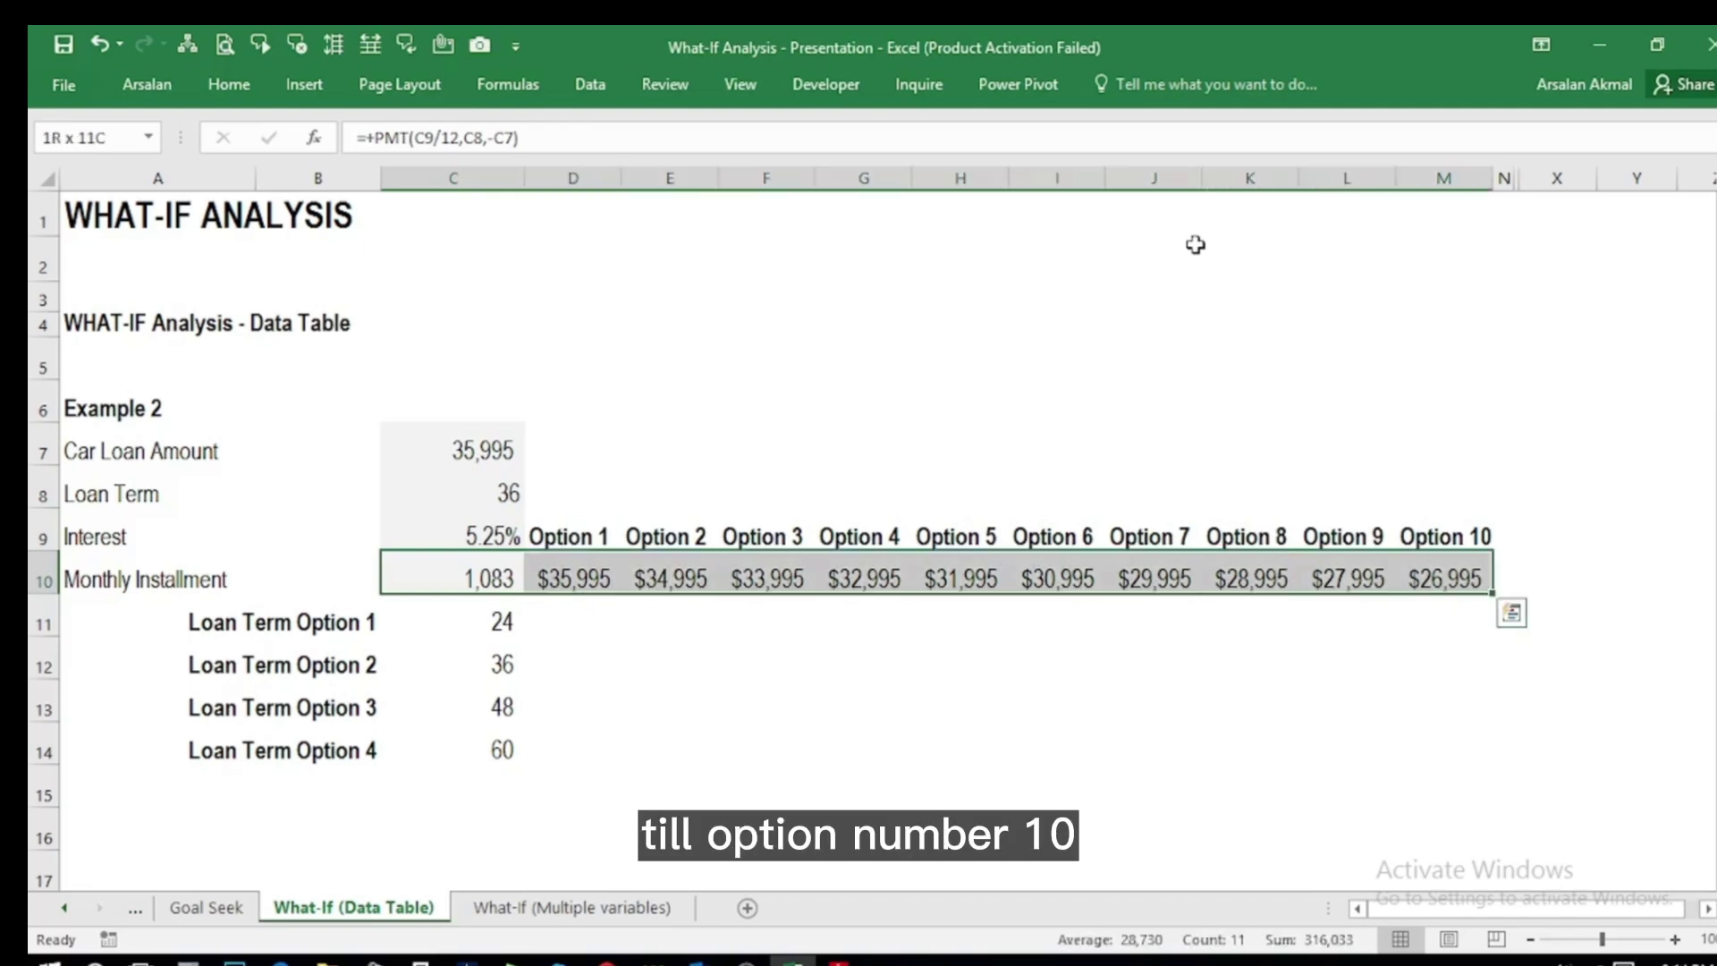
{"action": "key", "text": "shift+Down"}
{"action": "key", "text": "shift+Down"}
{"action": "key", "text": "shift+Down"}
{"action": "key", "text": "shift+Down"}
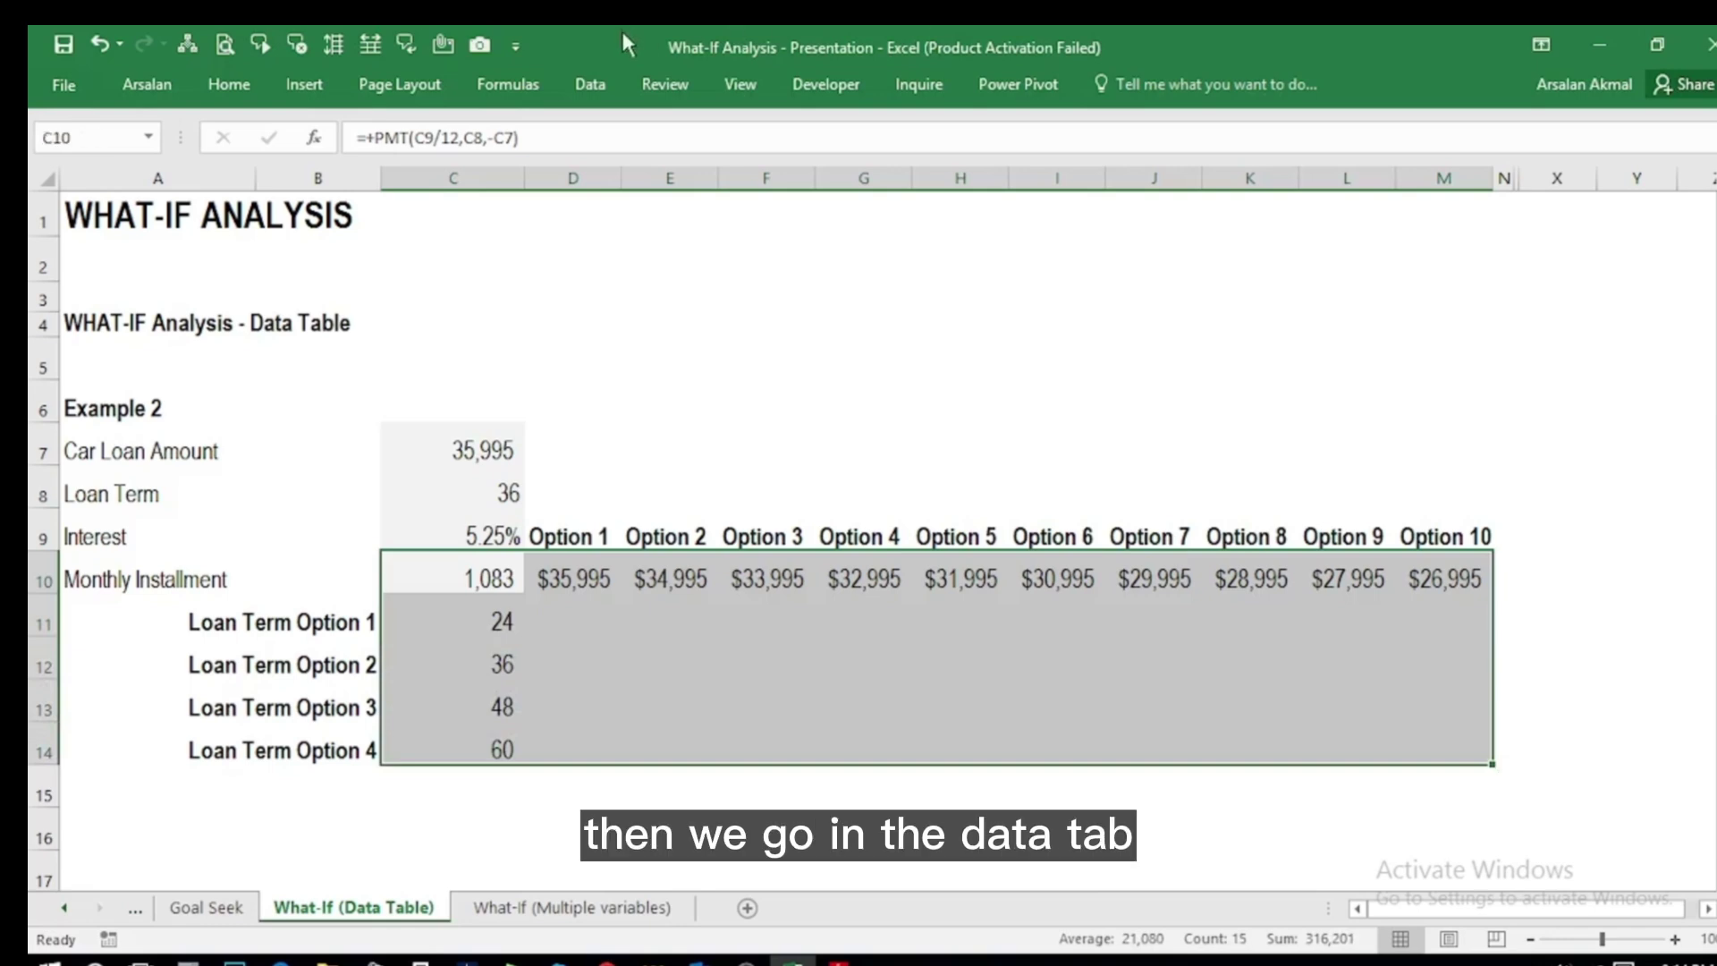
{"action": "left_click", "coordinate": [597, 82]}
{"action": "left_click", "coordinate": [1229, 182]}
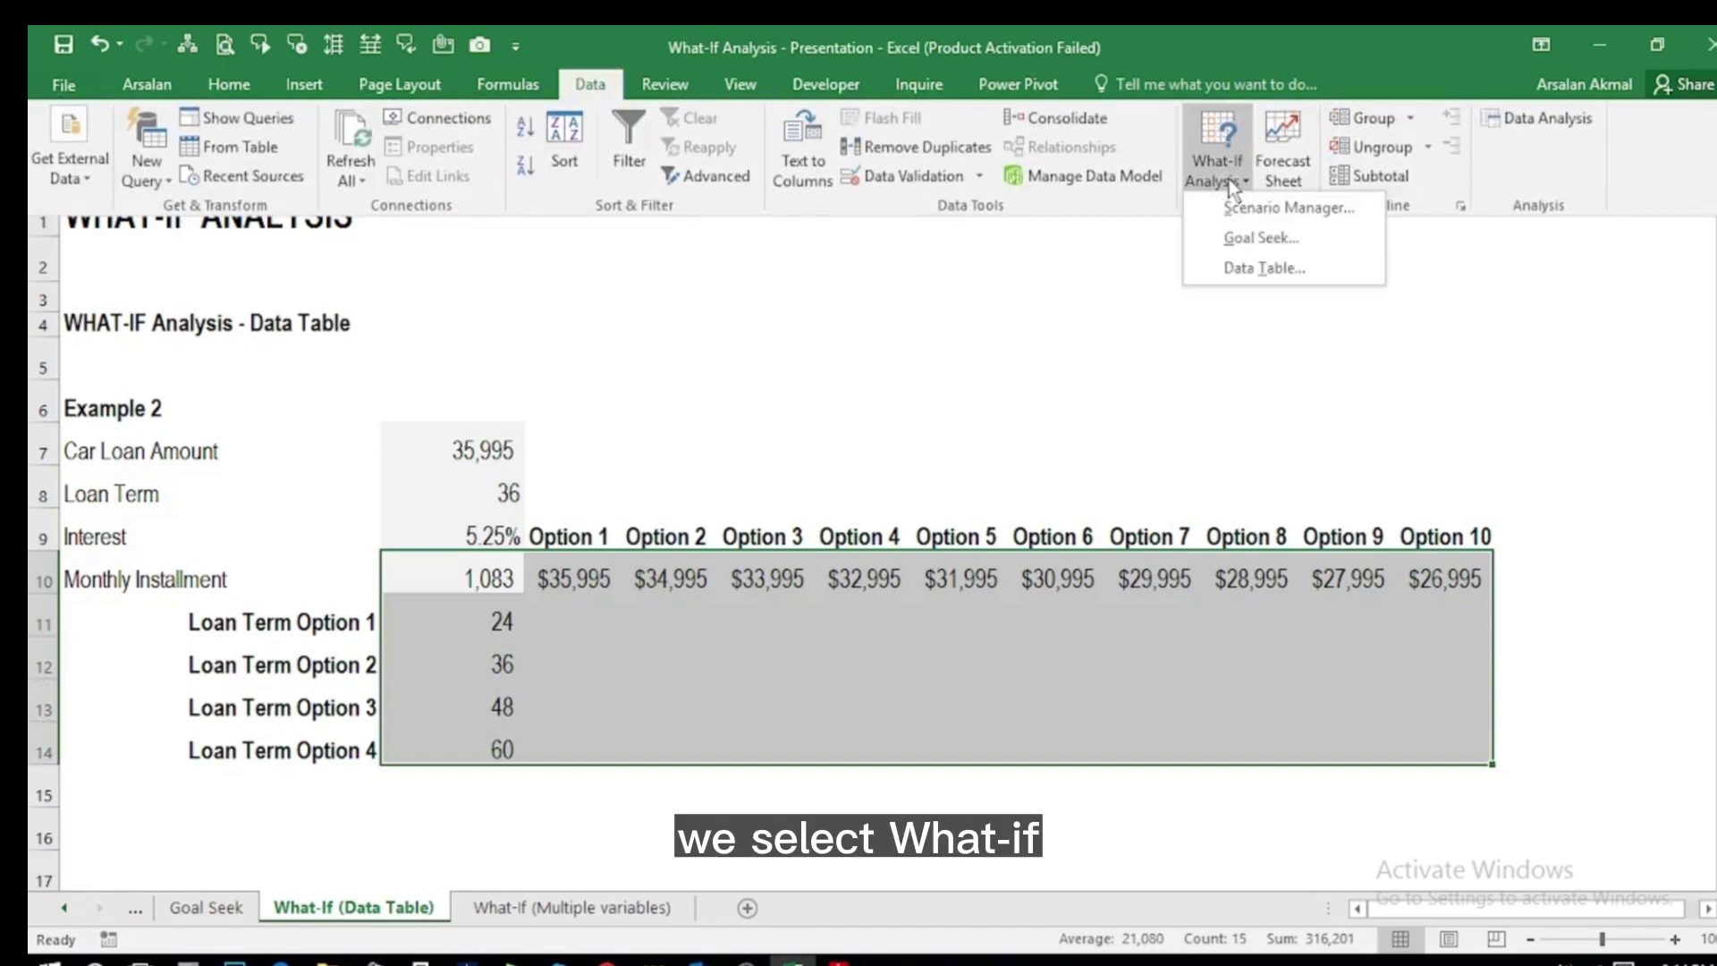
{"action": "left_click", "coordinate": [1219, 268]}
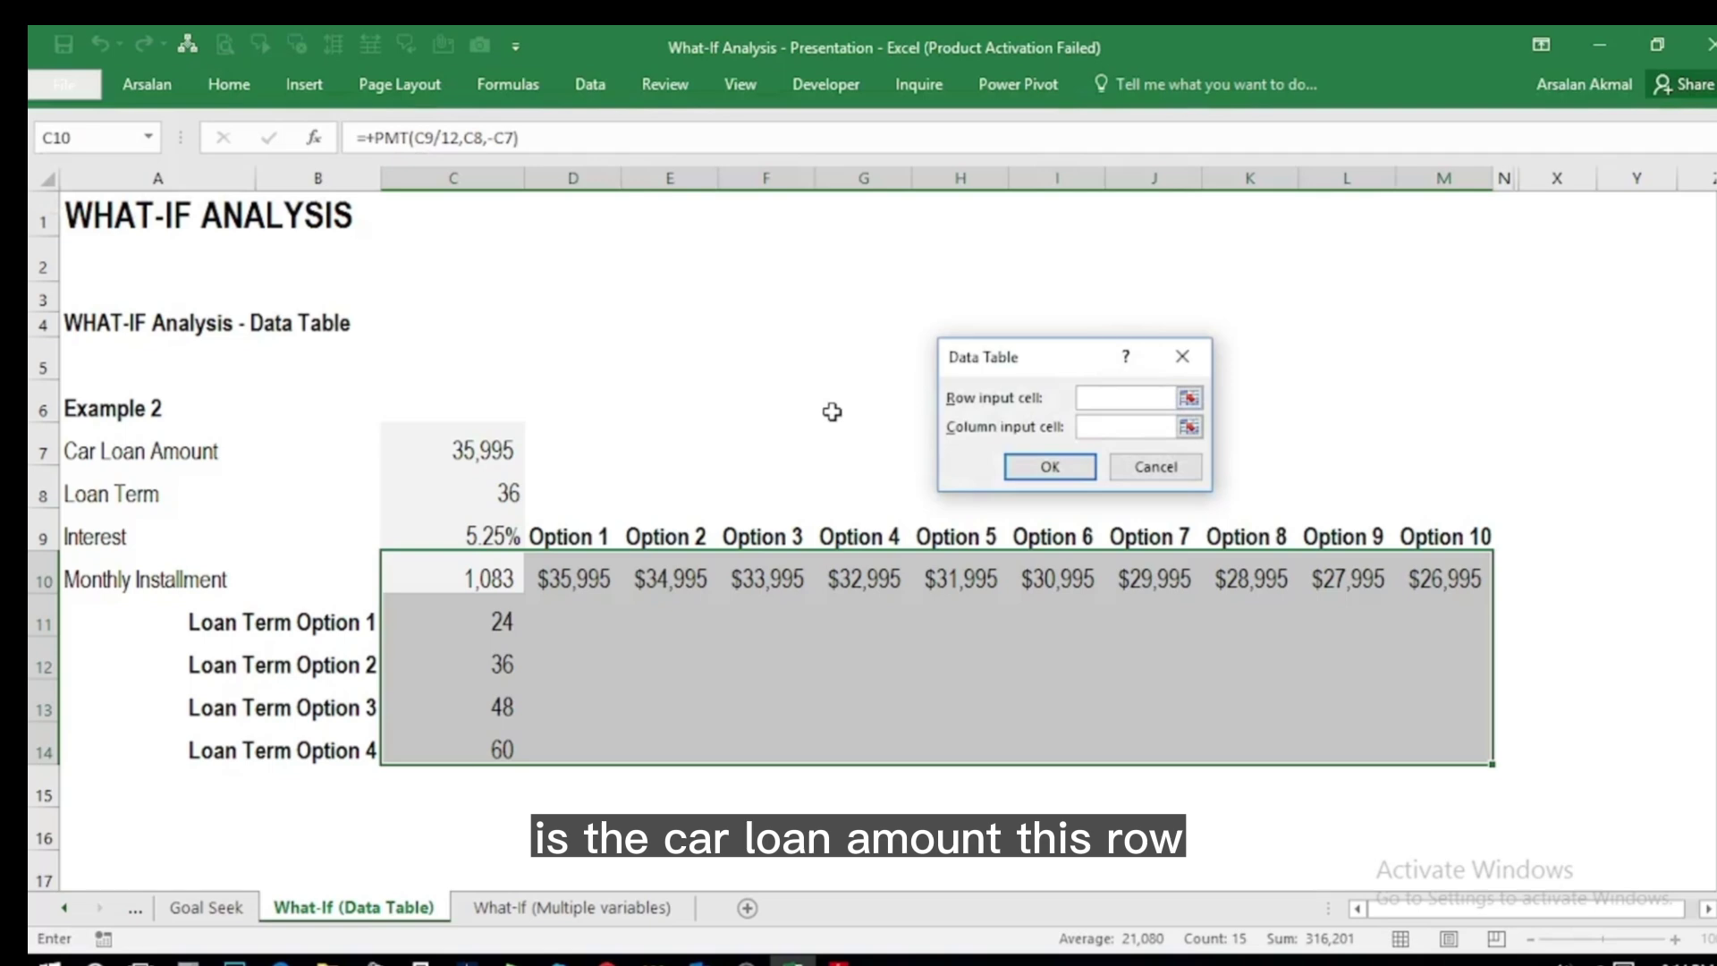
{"action": "left_click", "coordinate": [420, 444]}
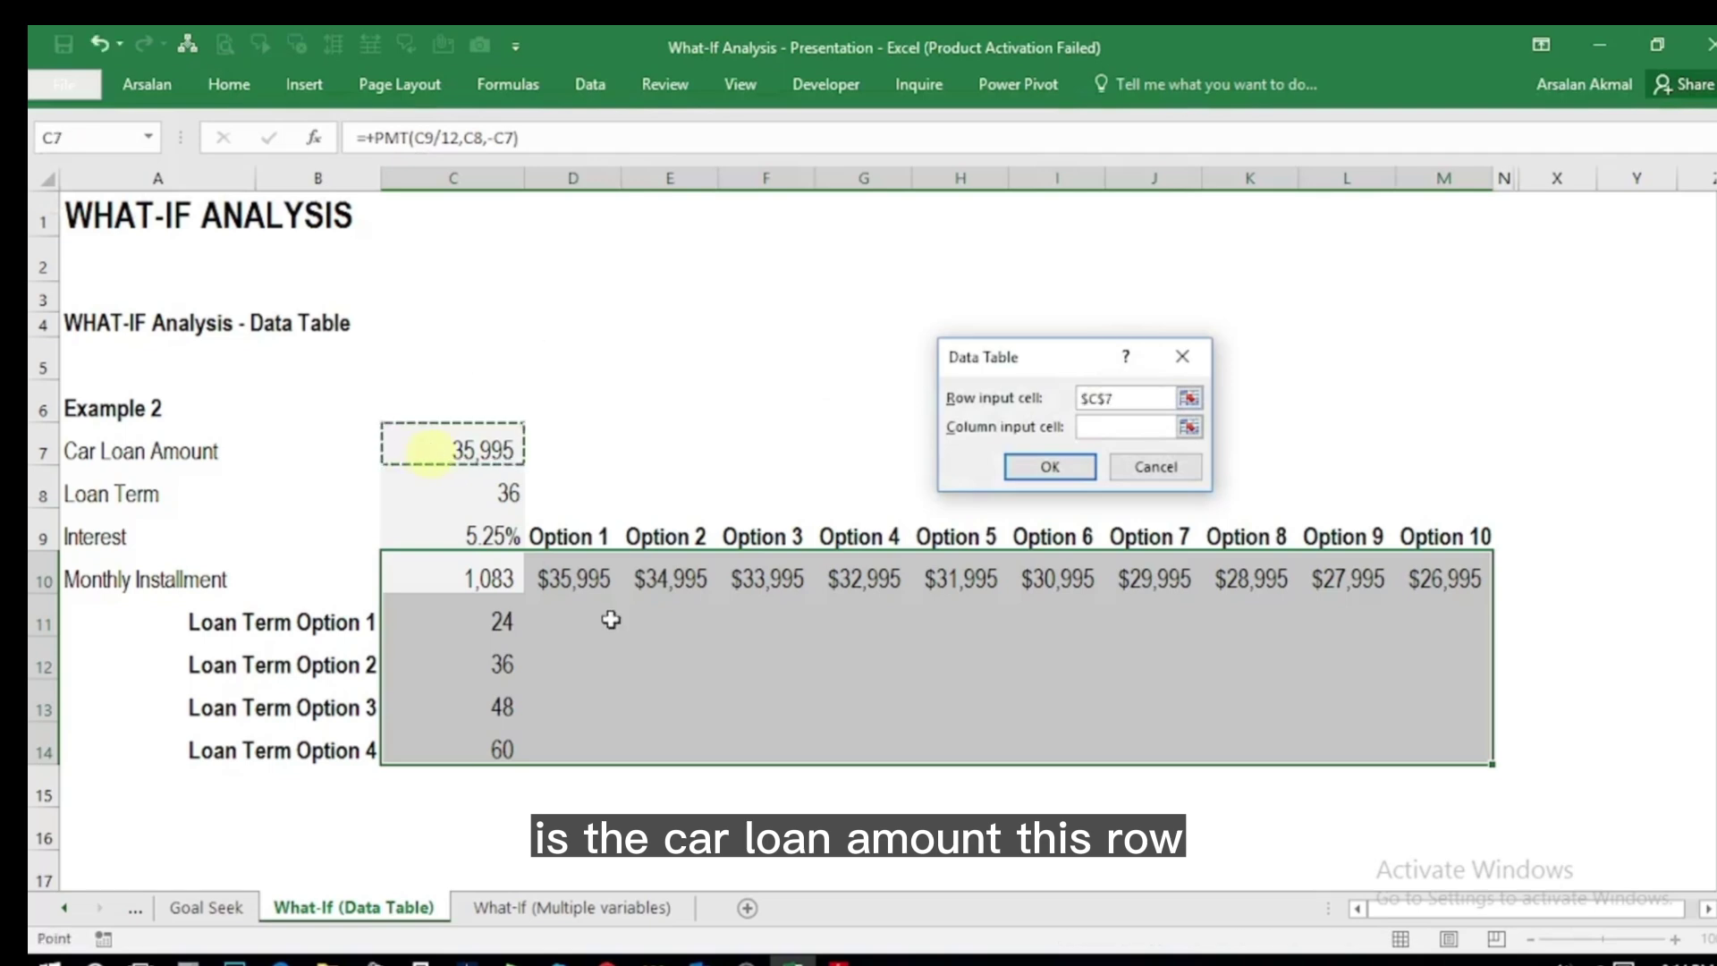
{"action": "left_click", "coordinate": [1093, 426]}
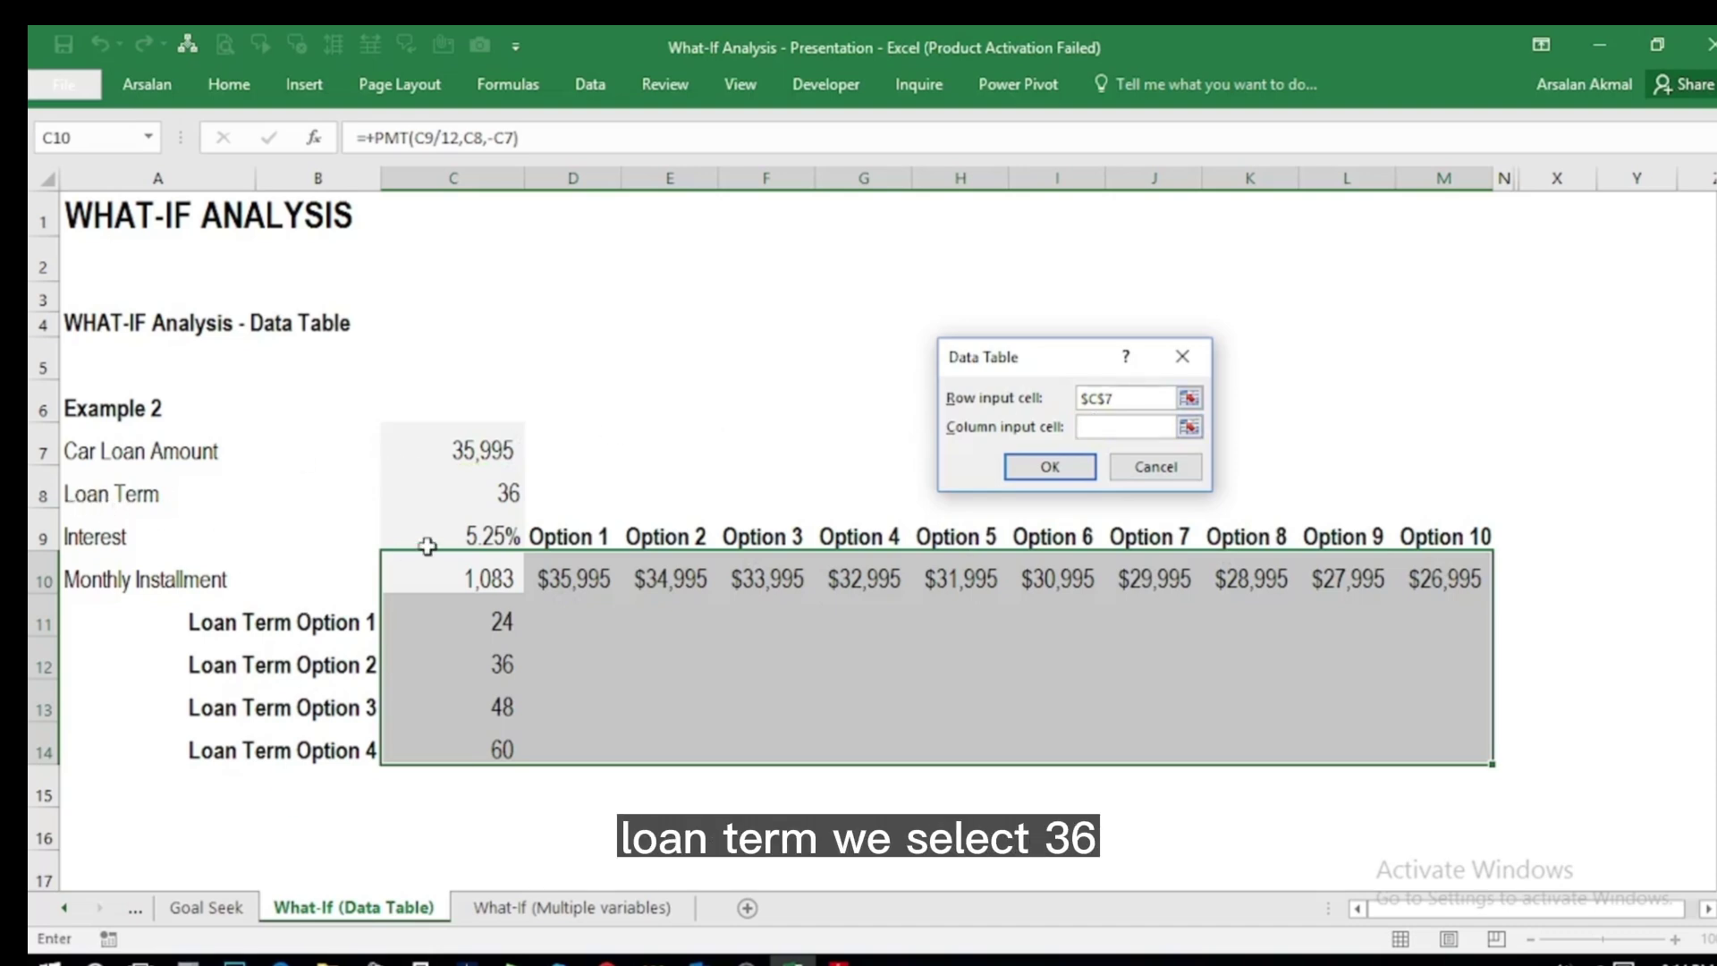
{"action": "left_click", "coordinate": [487, 498]}
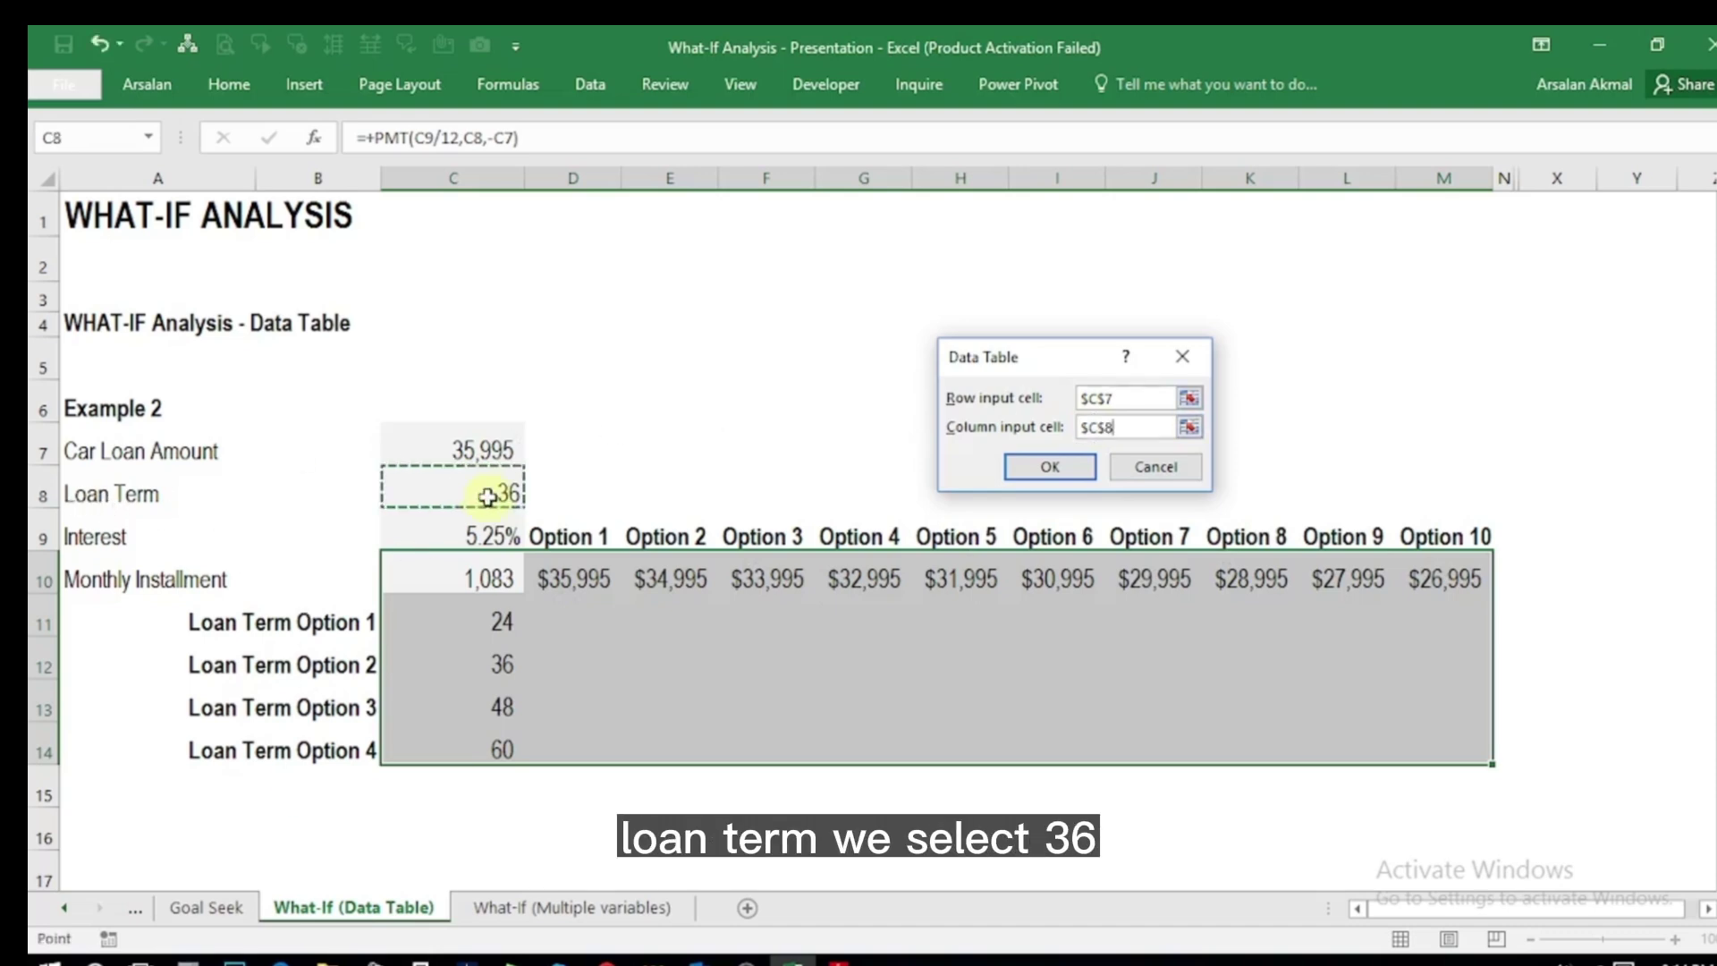
{"action": "left_click", "coordinate": [1034, 467]}
Step: Examine the data table's installments across the 24-month row and down the $26,995 loan column to the 60-month term
{"action": "left_click", "coordinate": [713, 706]}
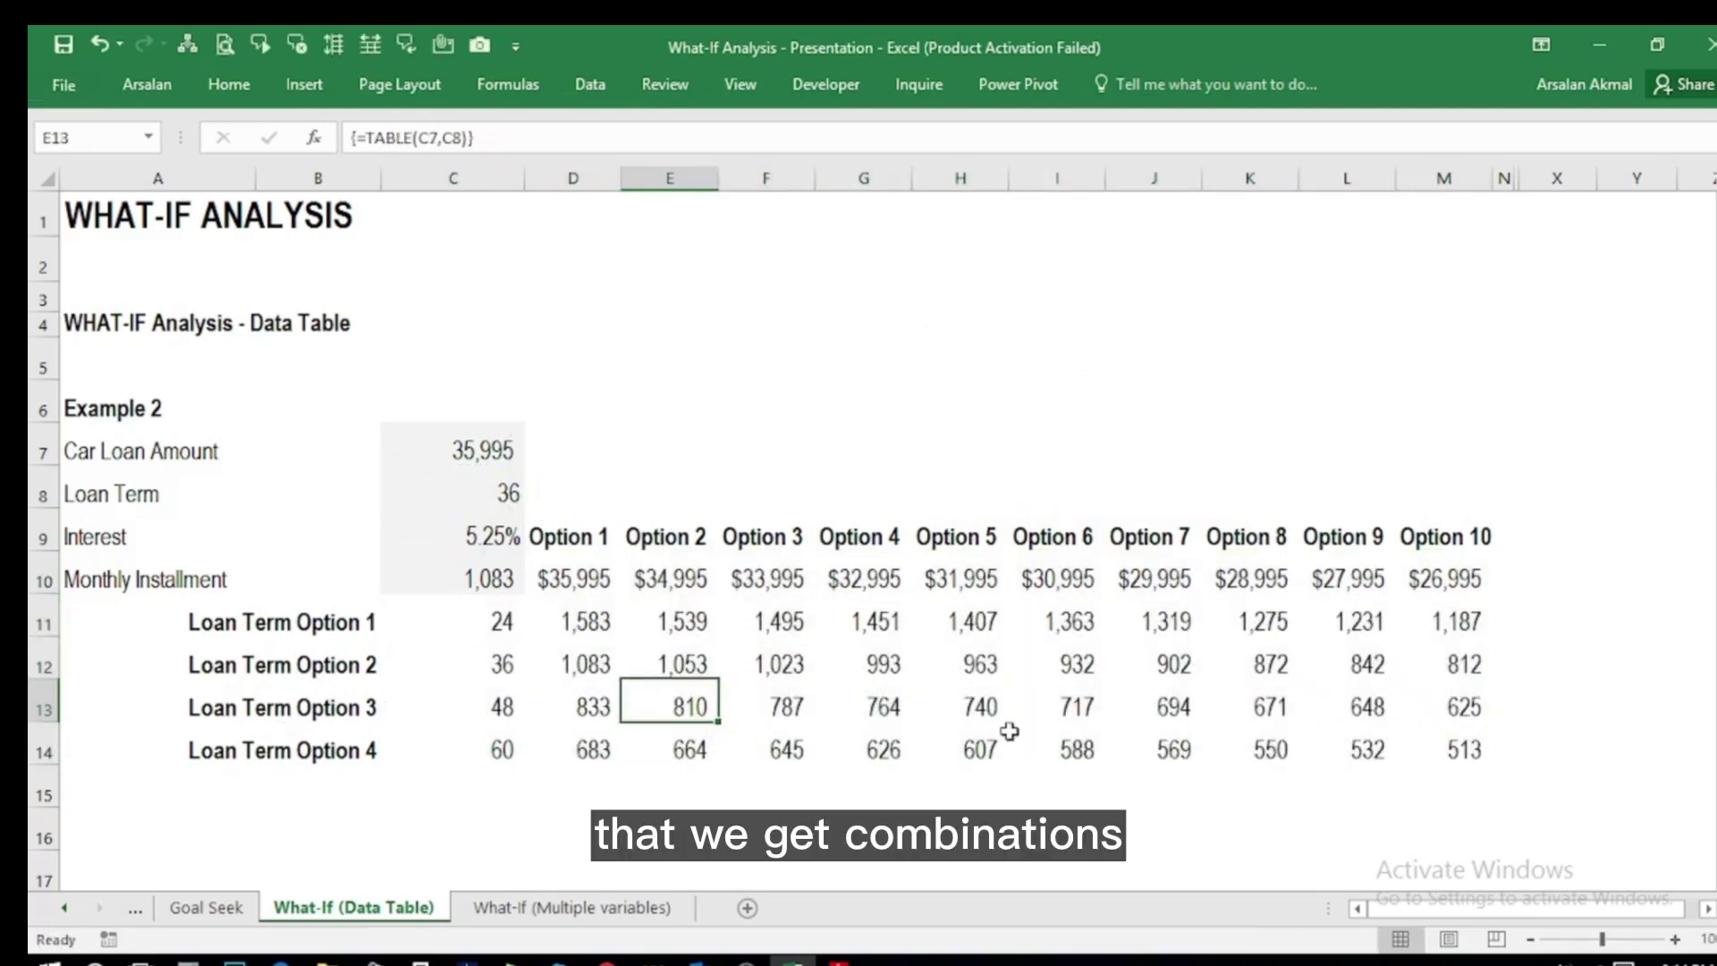
{"action": "key", "text": "Up"}
{"action": "key", "text": "Up"}
{"action": "key", "text": "Left"}
{"action": "key", "text": "Right"}
{"action": "key", "text": "Right"}
{"action": "key", "text": "Right"}
{"action": "key", "text": "Right"}
{"action": "key", "text": "Right"}
{"action": "key", "text": "Right"}
{"action": "key", "text": "Right"}
{"action": "key", "text": "Right"}
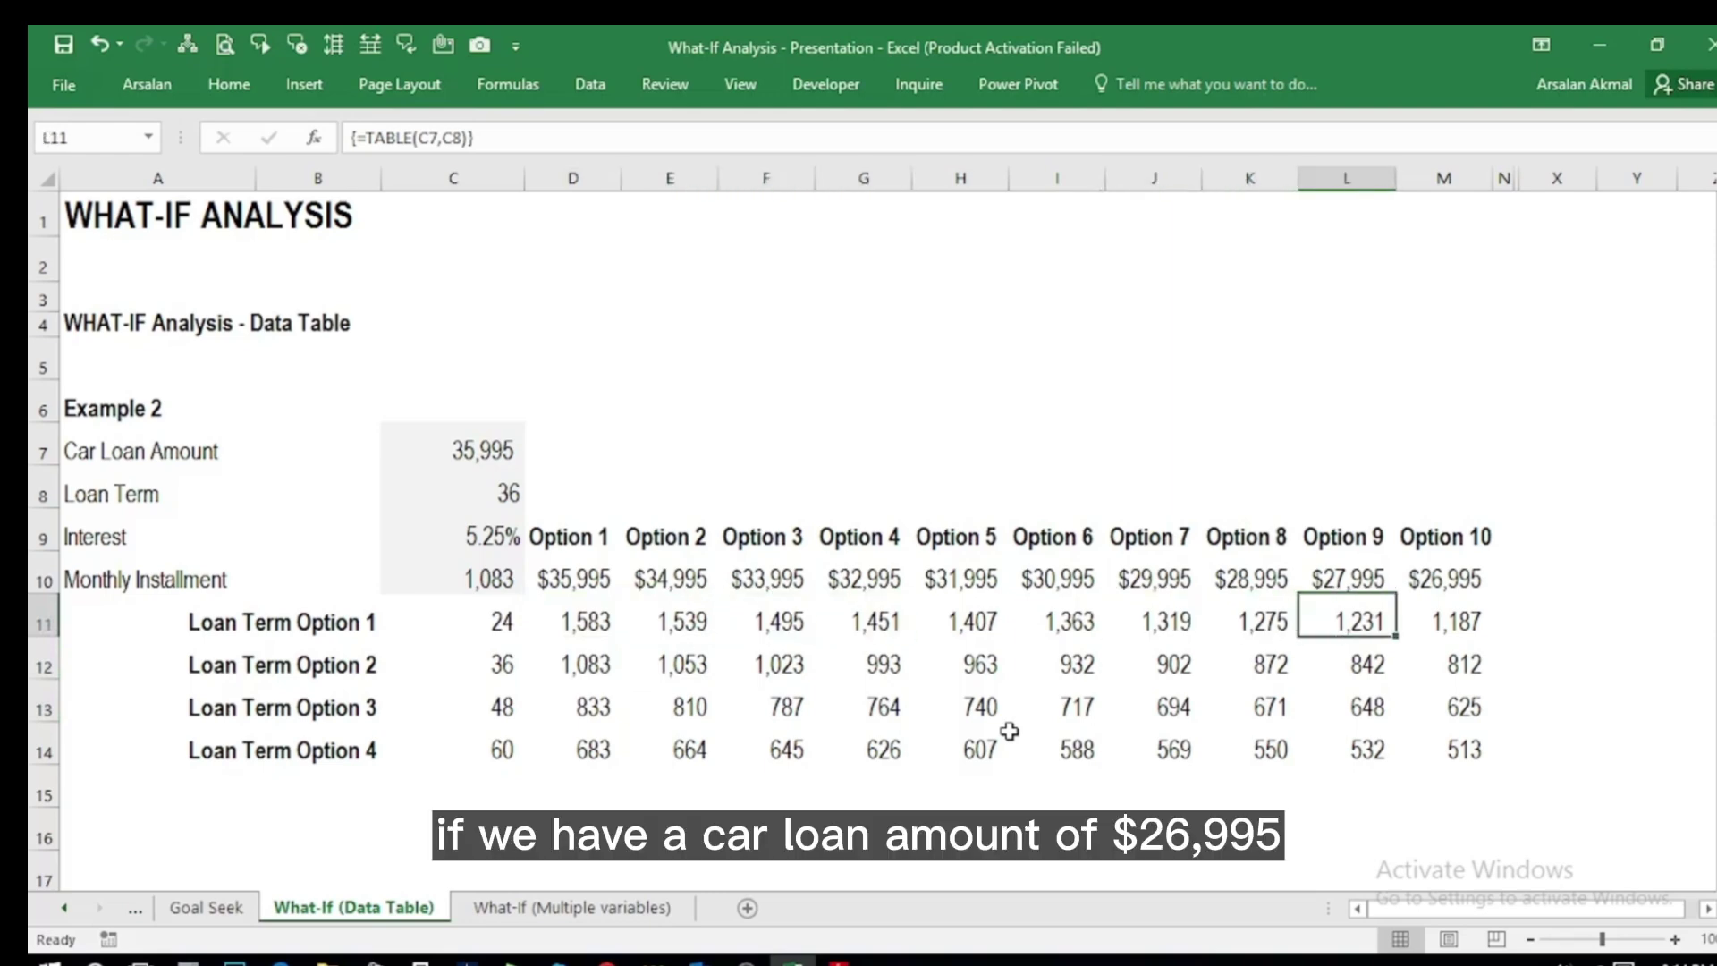
{"action": "key", "text": "Right"}
{"action": "key", "text": "Up"}
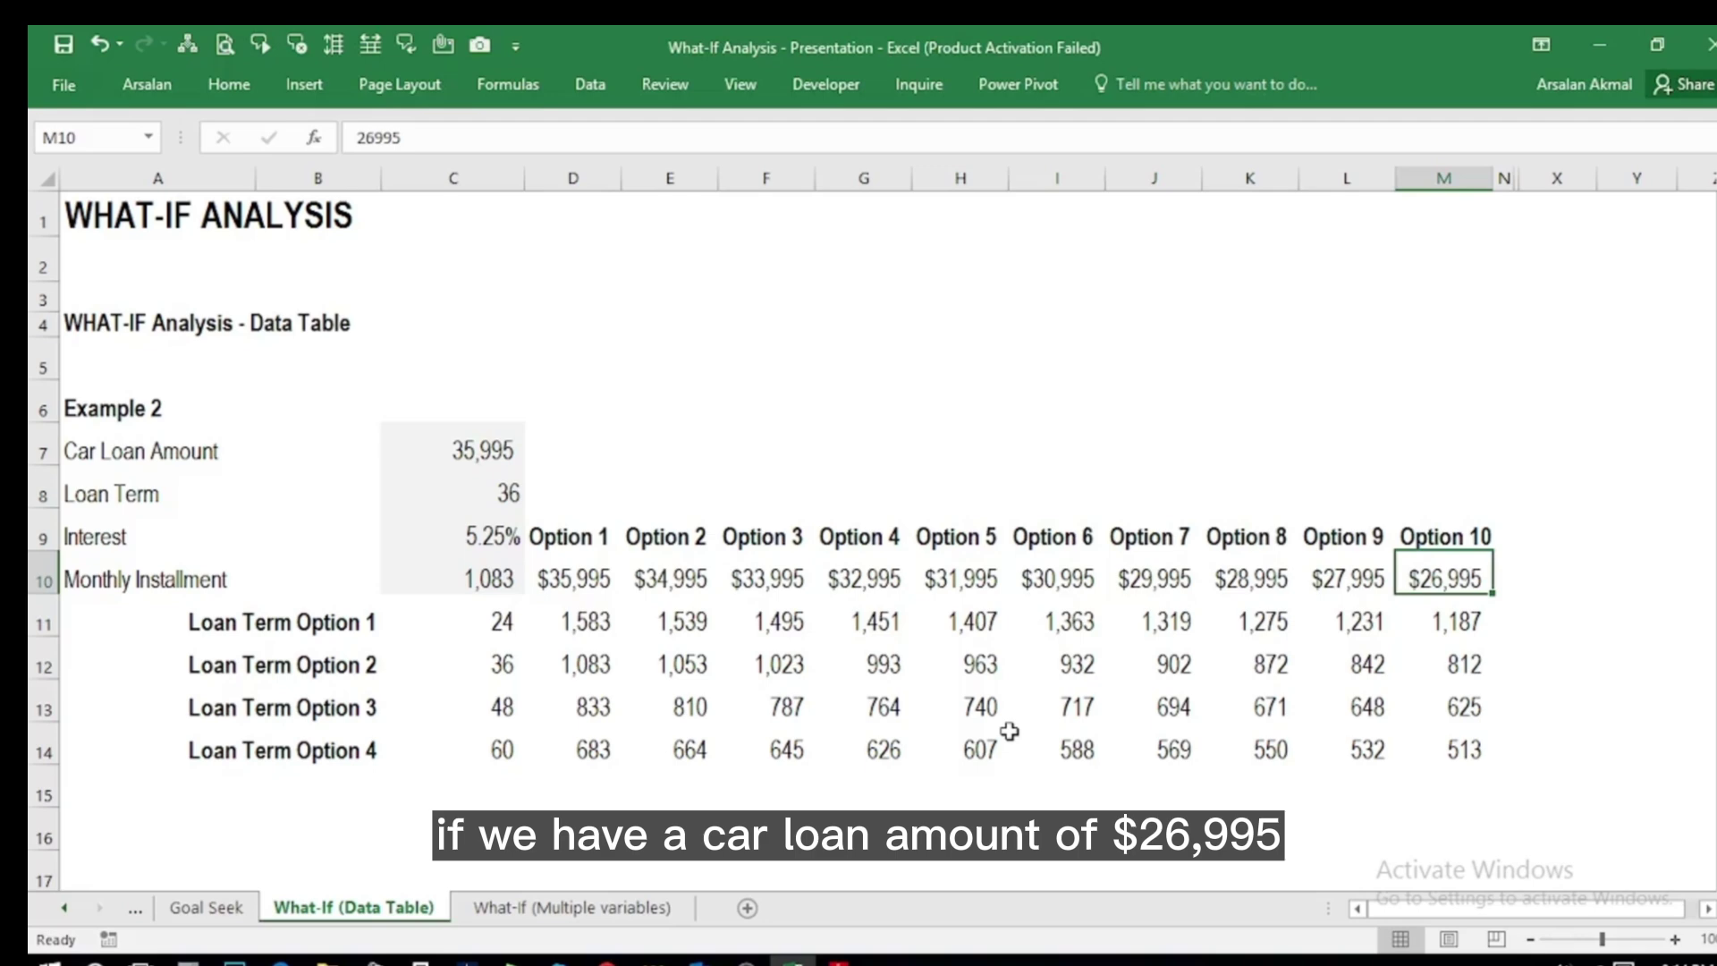
{"action": "key", "text": "Down"}
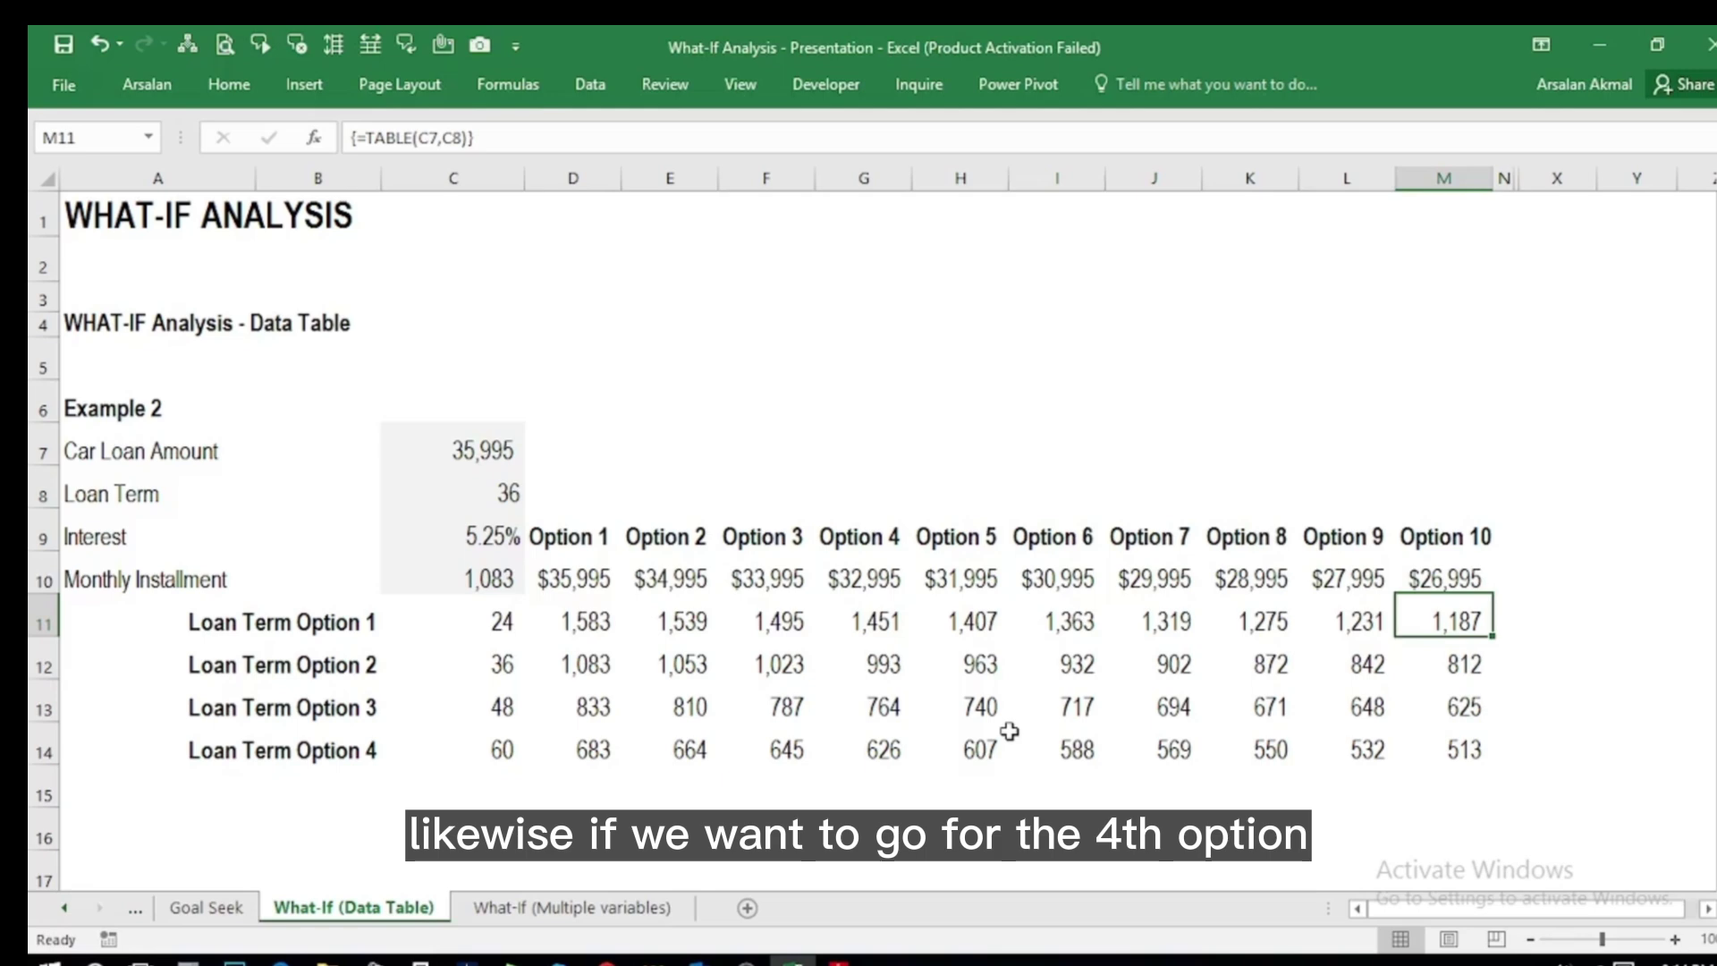
{"action": "key", "text": "Down"}
{"action": "key", "text": "Down"}
{"action": "key", "text": "Down"}
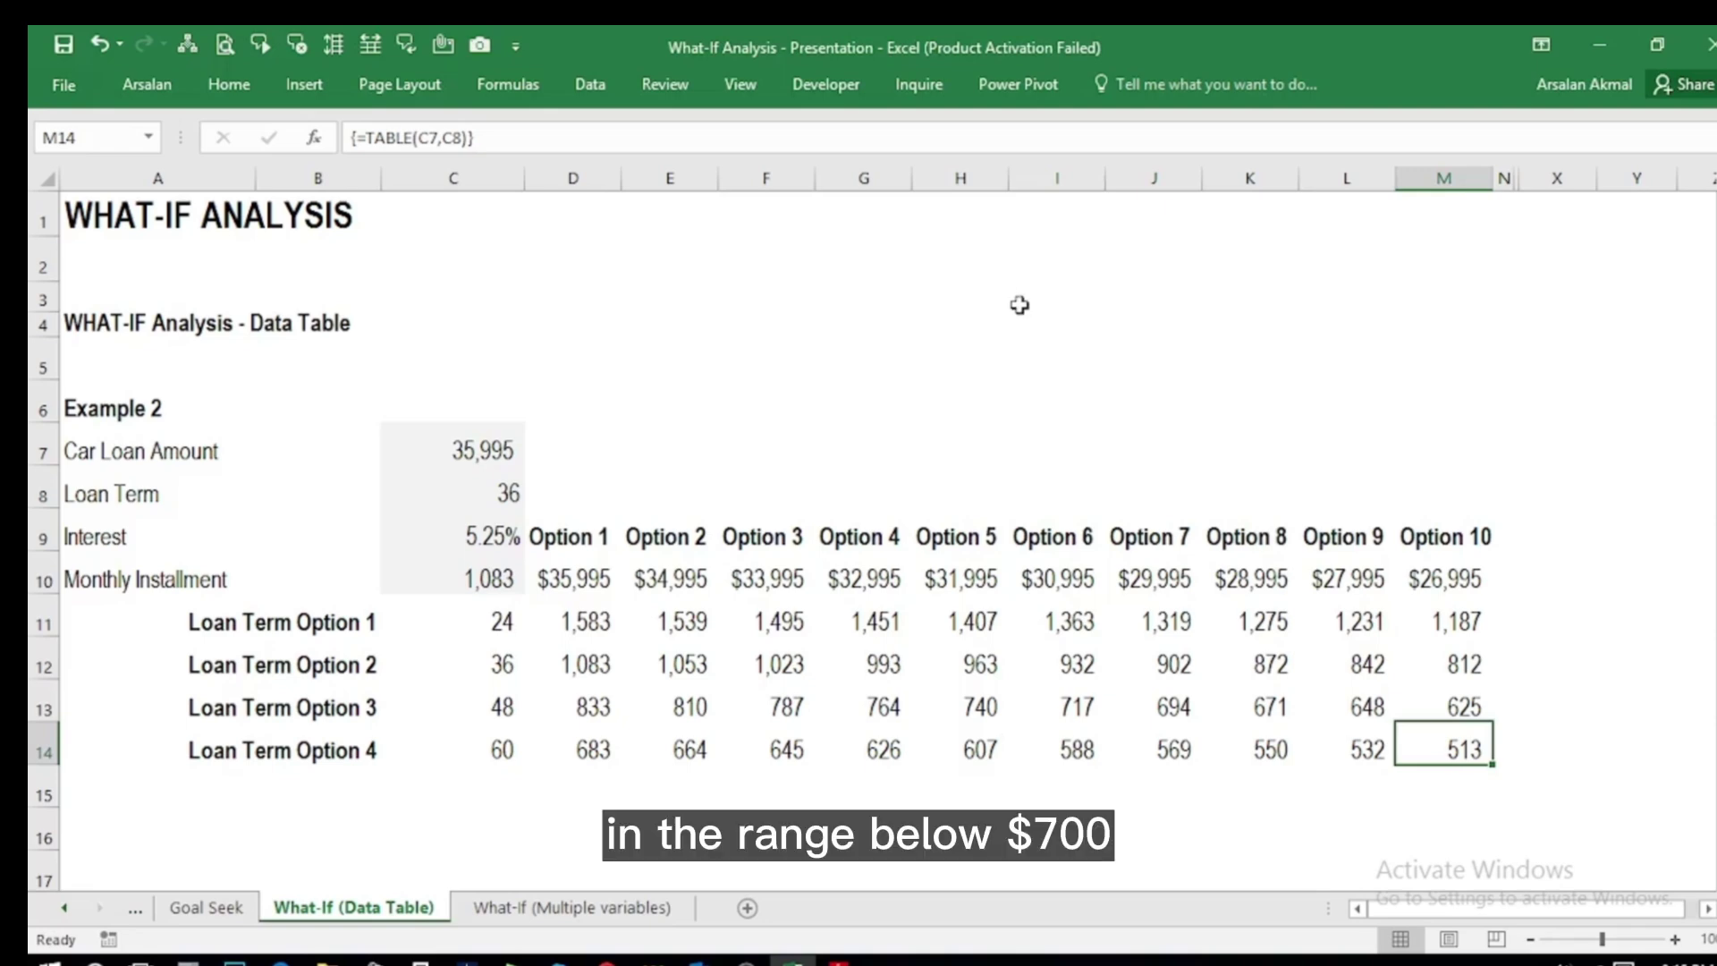
Step: Highlight the 48-month installments below $700, from Option 7 to Option 10 (J13:M13), with yellow fill
{"action": "left_click", "coordinate": [1172, 704]}
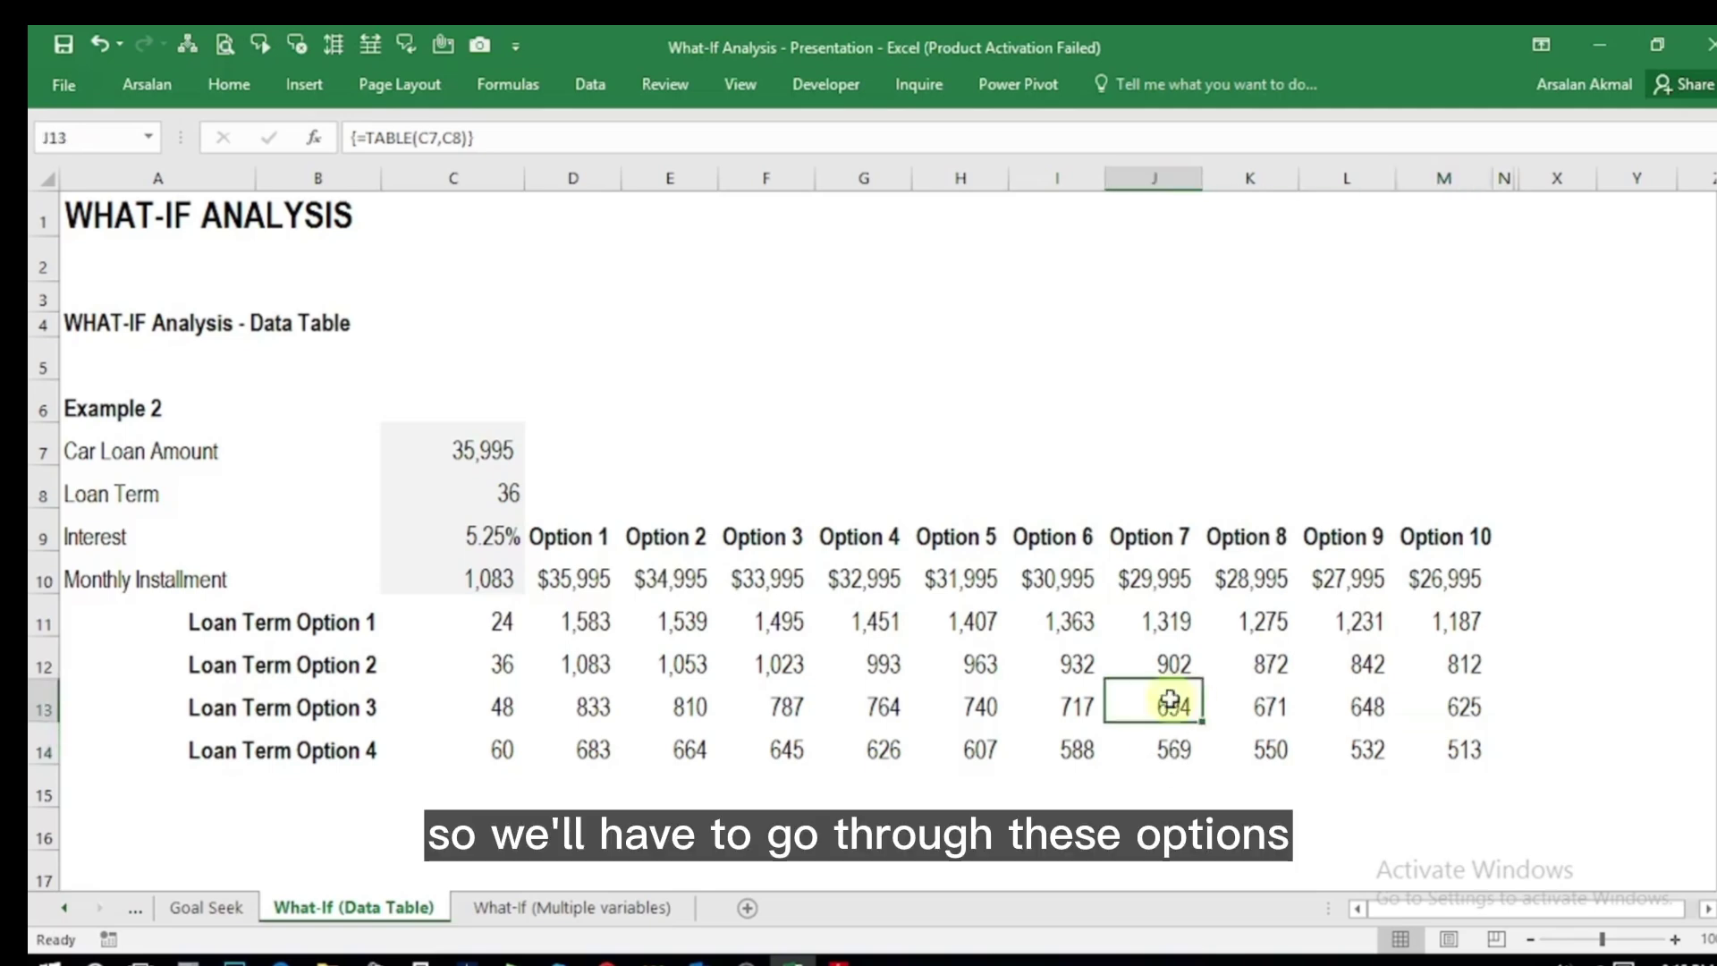
{"action": "key", "text": "ctrl+shift+Right"}
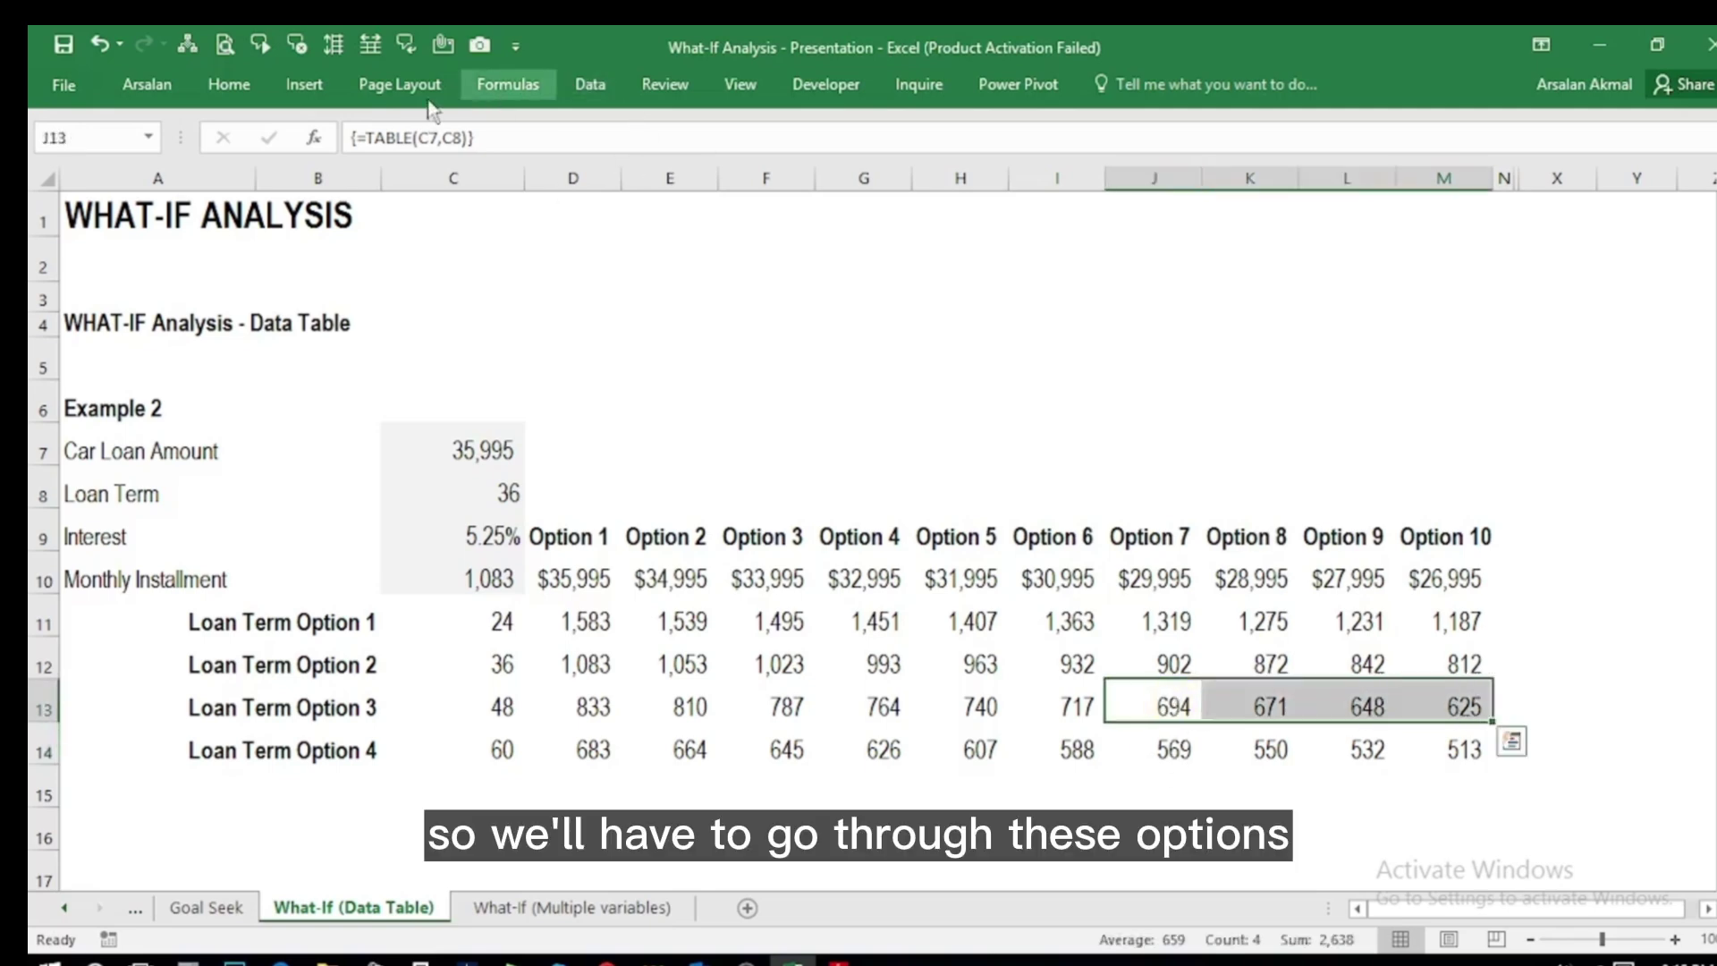
{"action": "left_click", "coordinate": [221, 85]}
{"action": "left_click", "coordinate": [409, 167]}
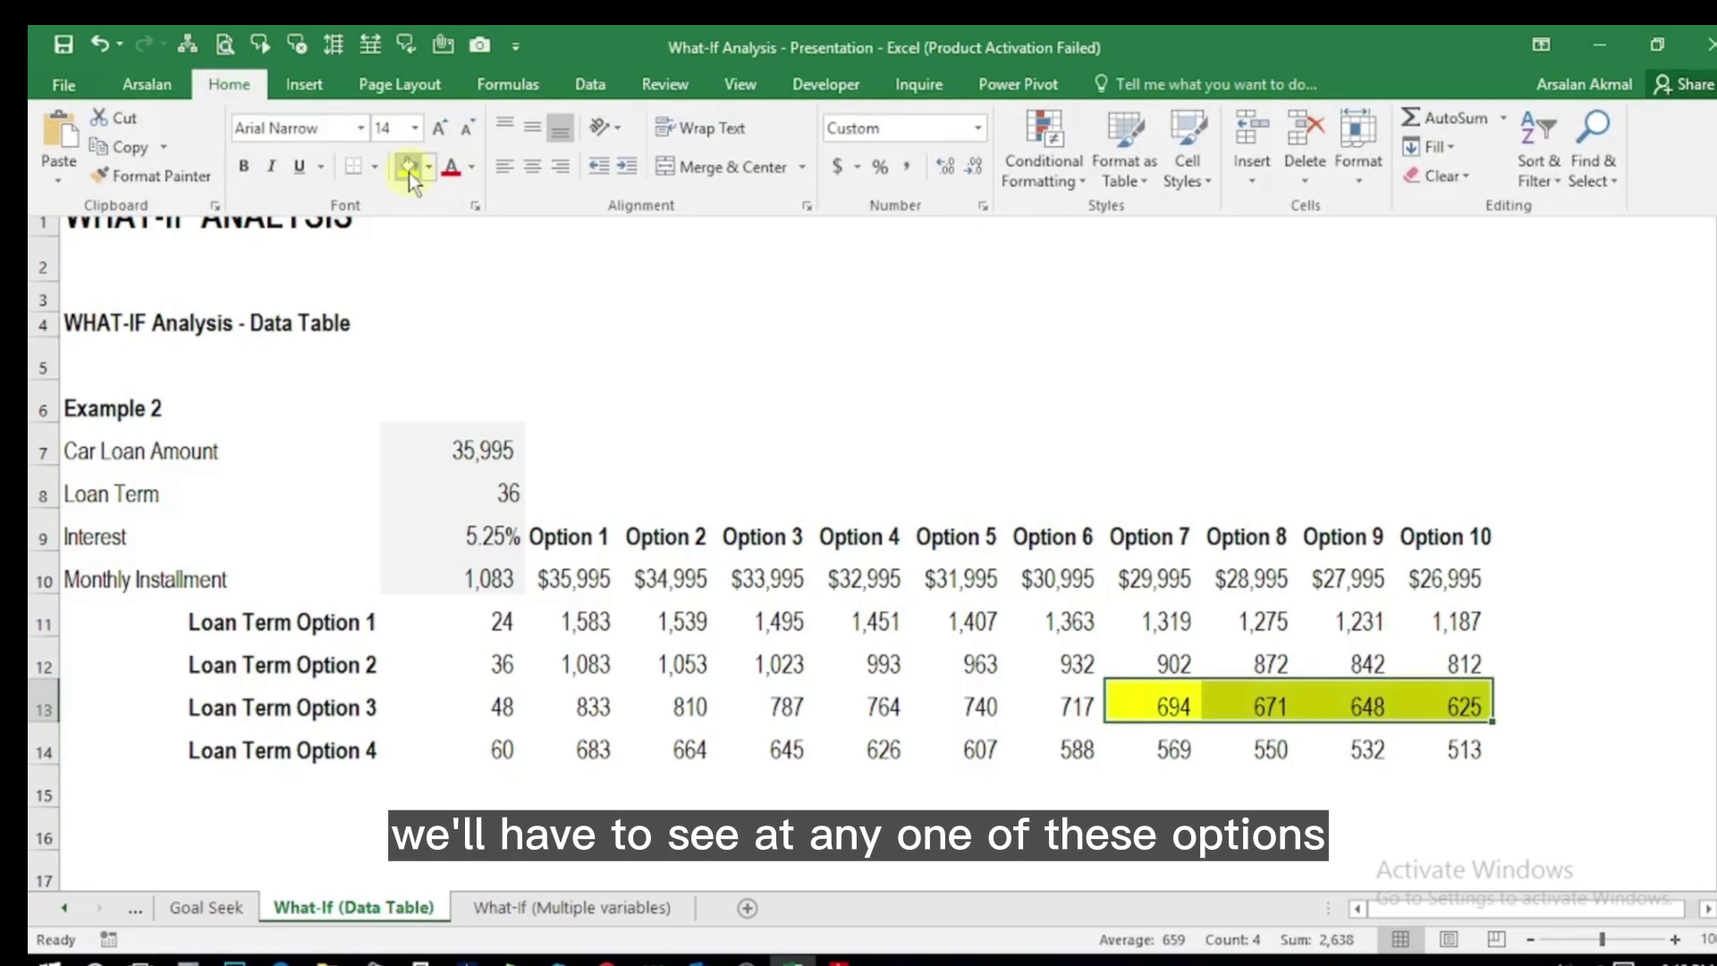
{"action": "left_click", "coordinate": [501, 749]}
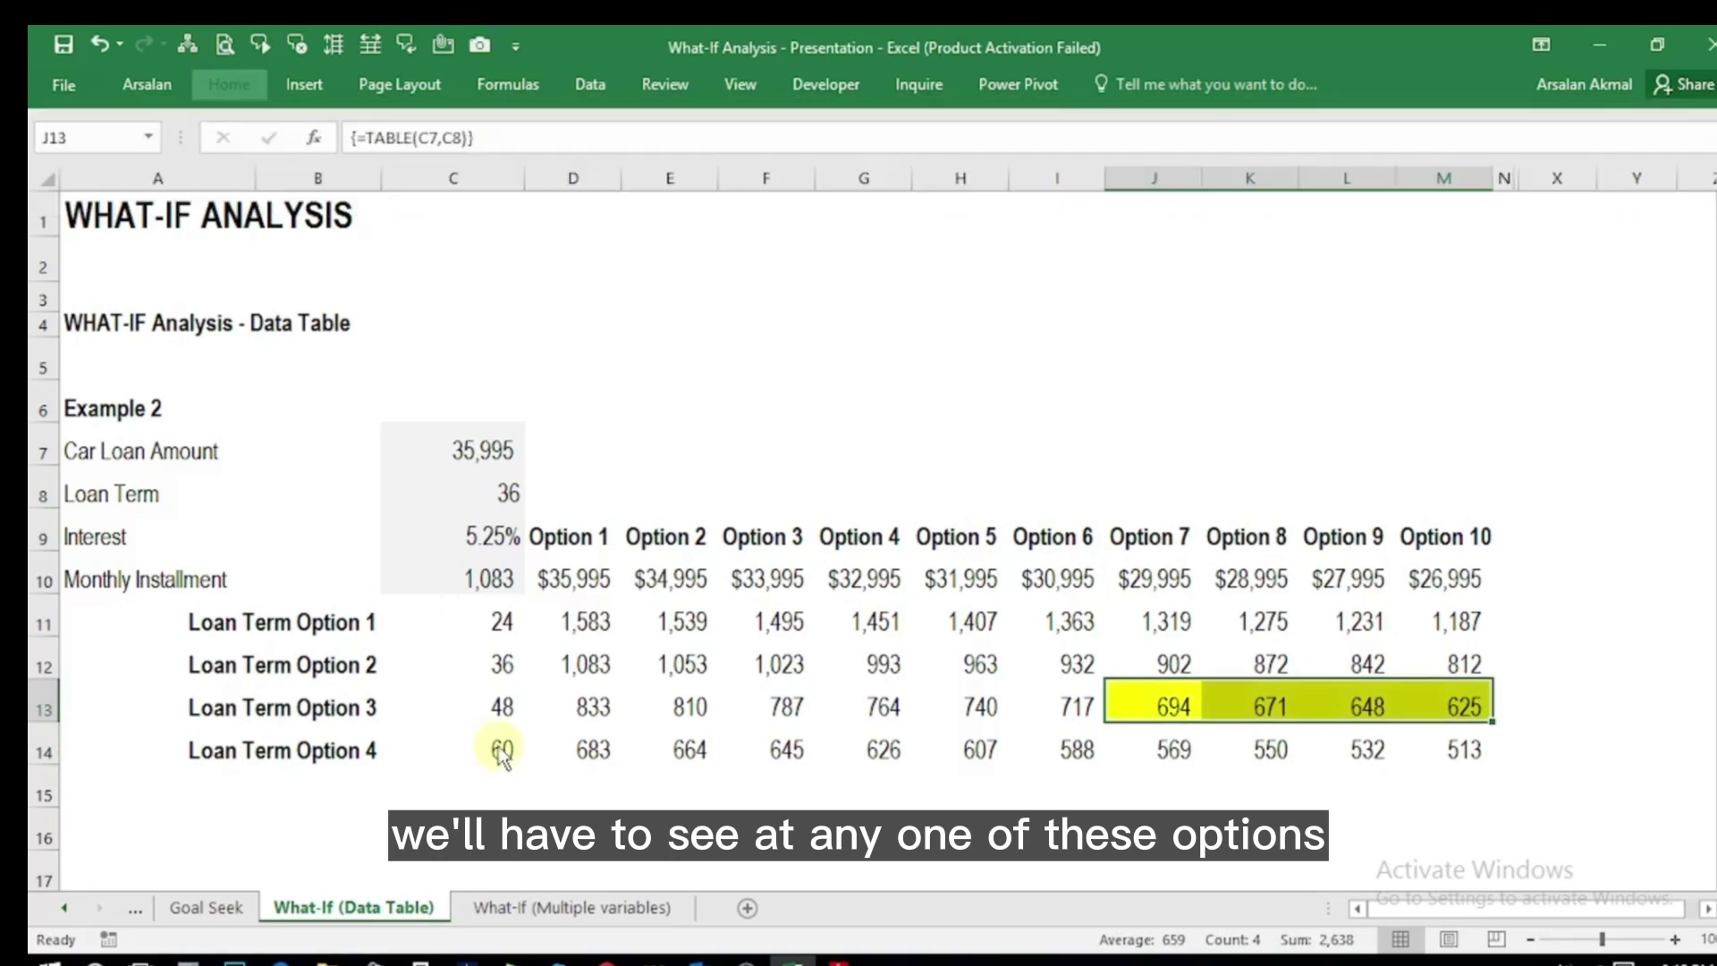
Step: Highlight all the 60-month installments, from Option 1 to Option 10 (D14:M14), with the same yellow fill
{"action": "left_click", "coordinate": [570, 745]}
{"action": "key", "text": "ctrl+shift+Right"}
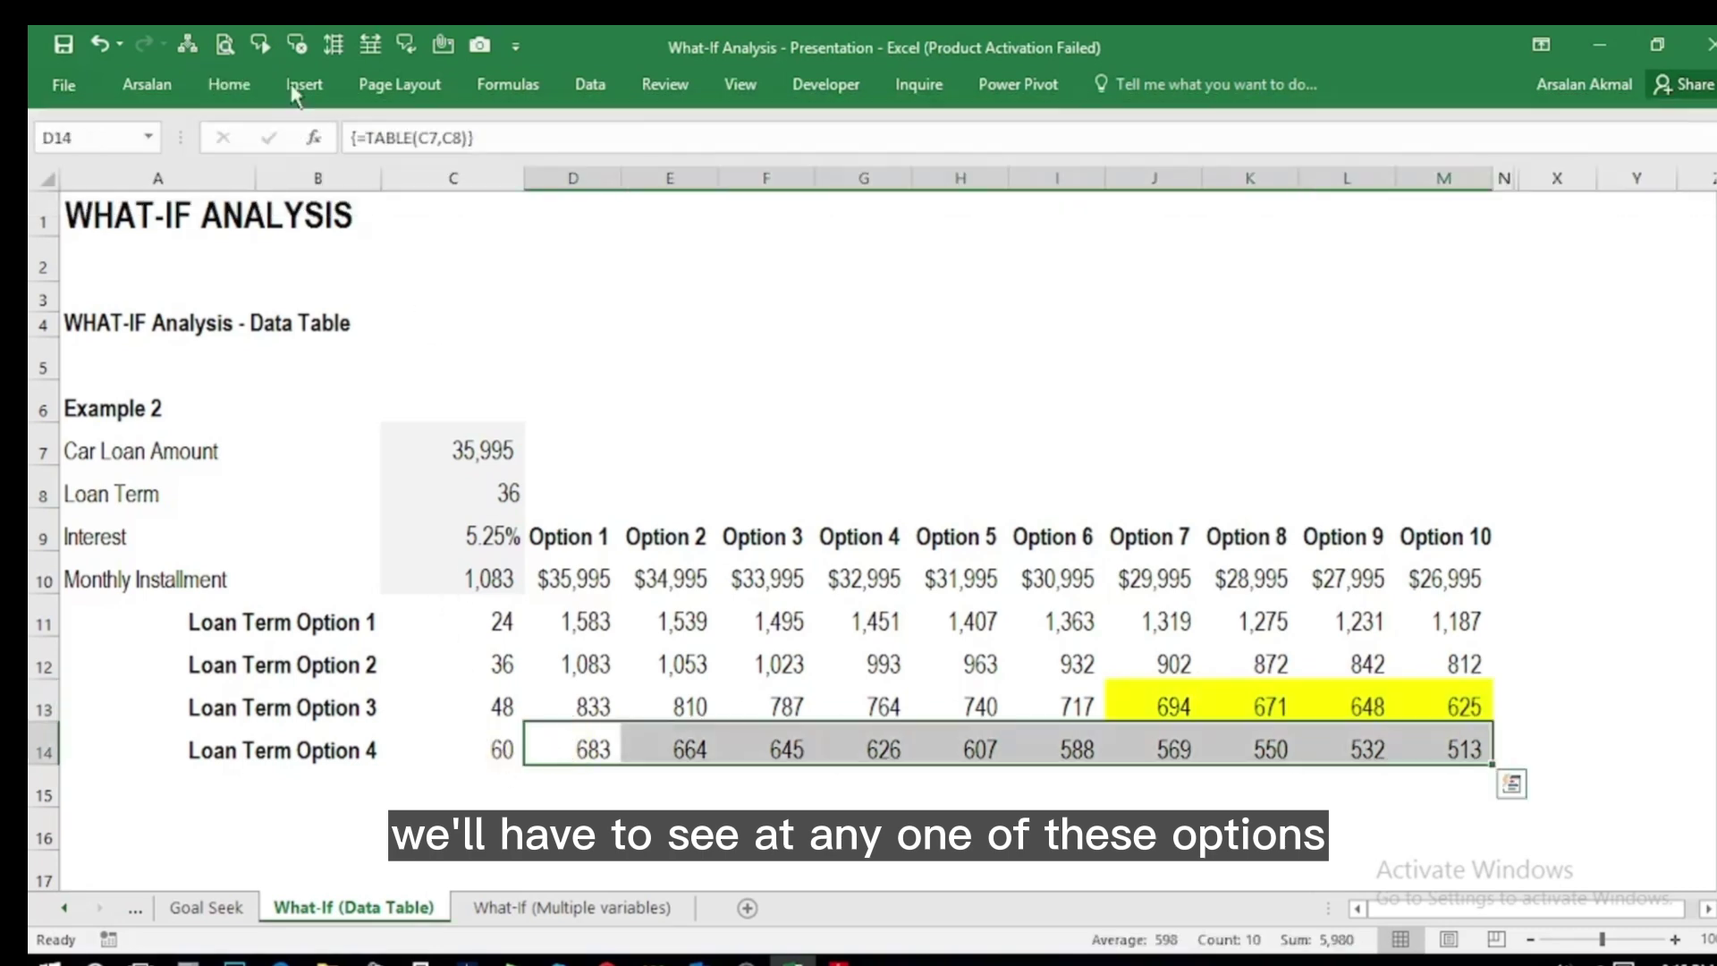
{"action": "key", "text": "F4"}
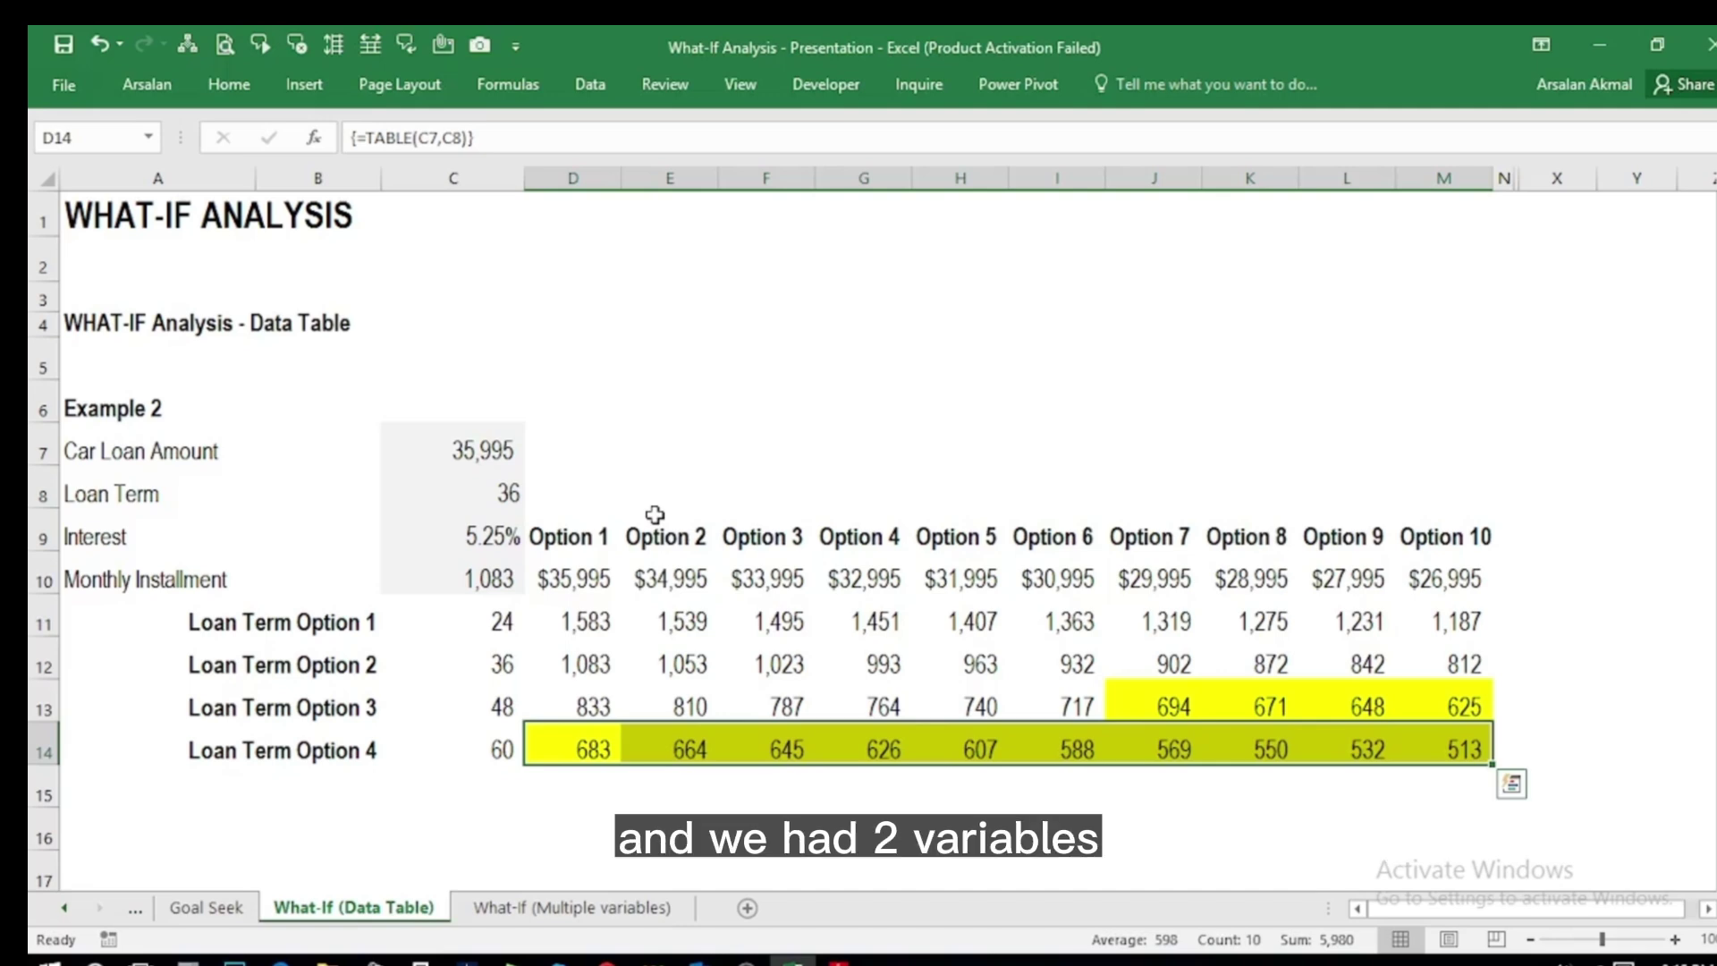
{"action": "left_click", "coordinate": [141, 452]}
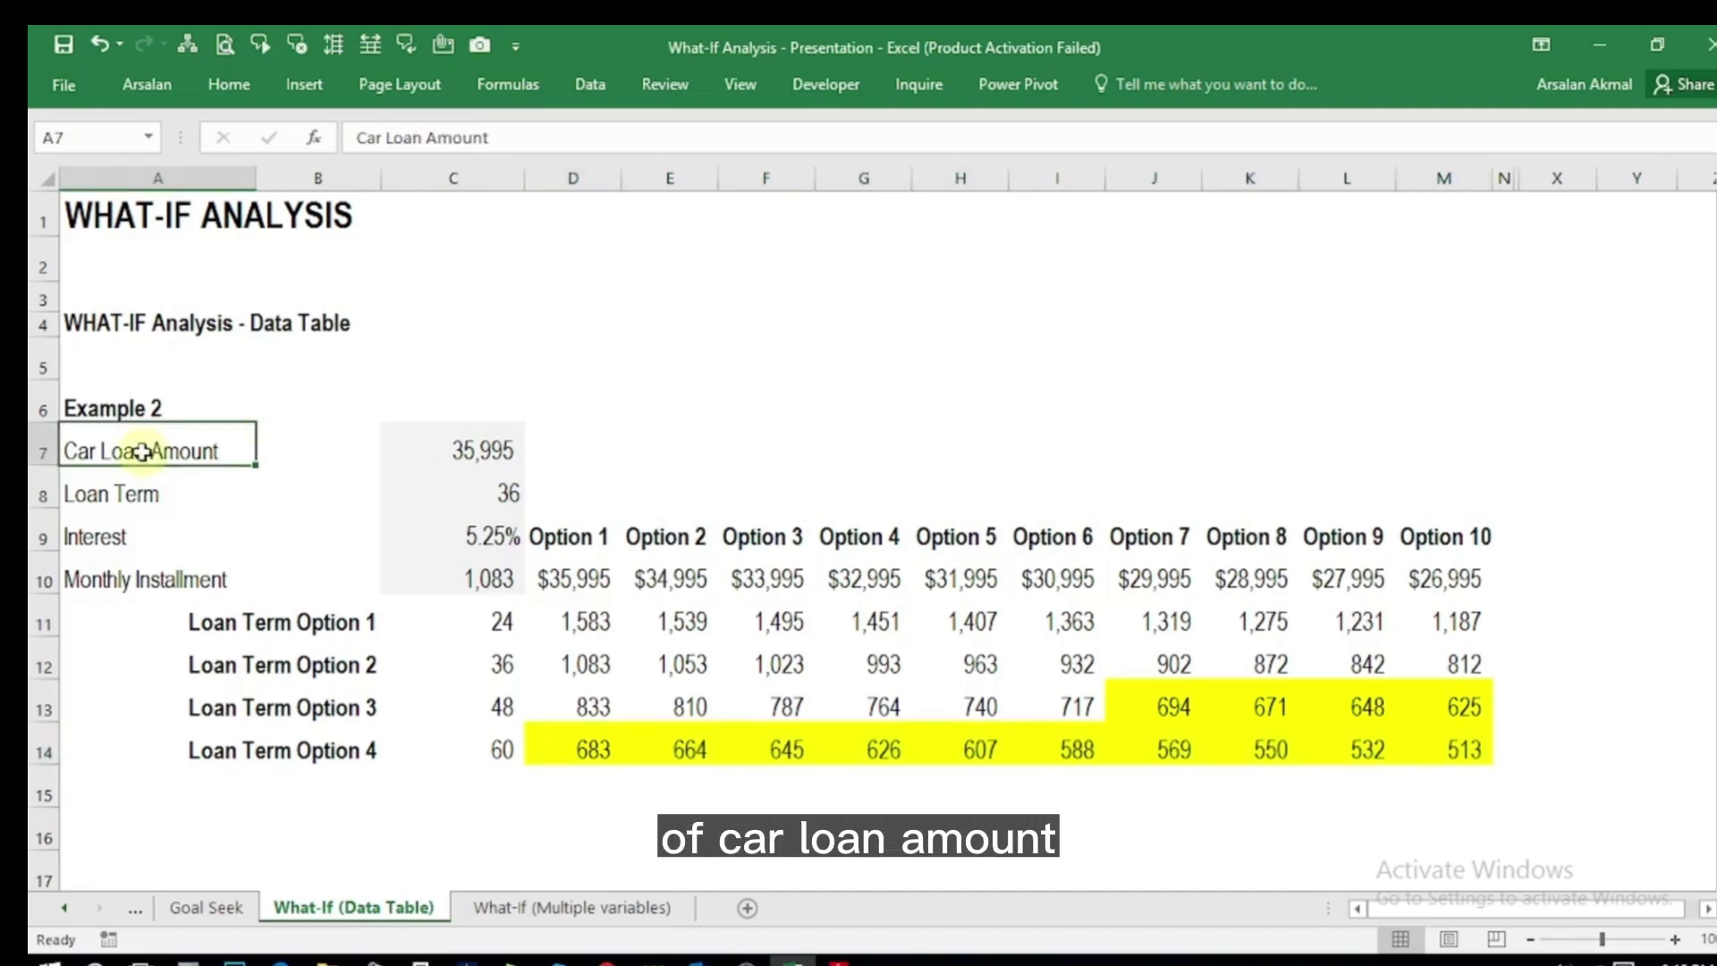
{"action": "left_click", "coordinate": [106, 510]}
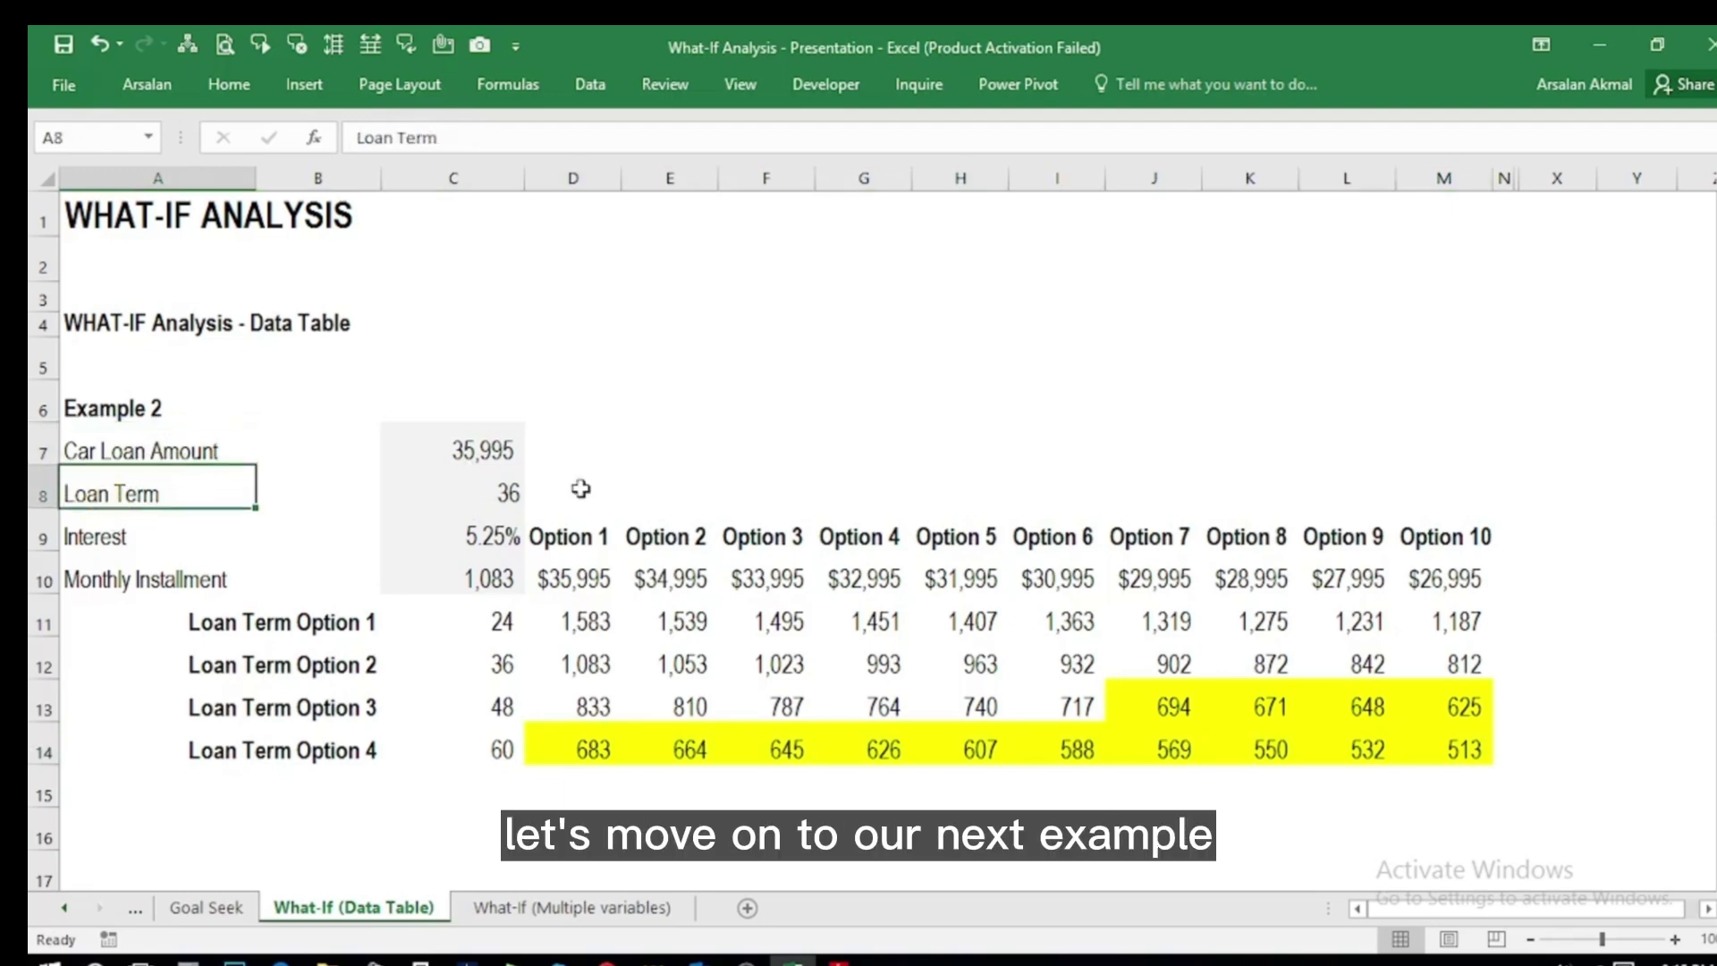
Step: On the What-If (Multiple variables) sheet, open Scenario Manager and delete the existing Short Term and Mid Term scenarios
{"action": "key", "text": "ctrl+Page_Down"}
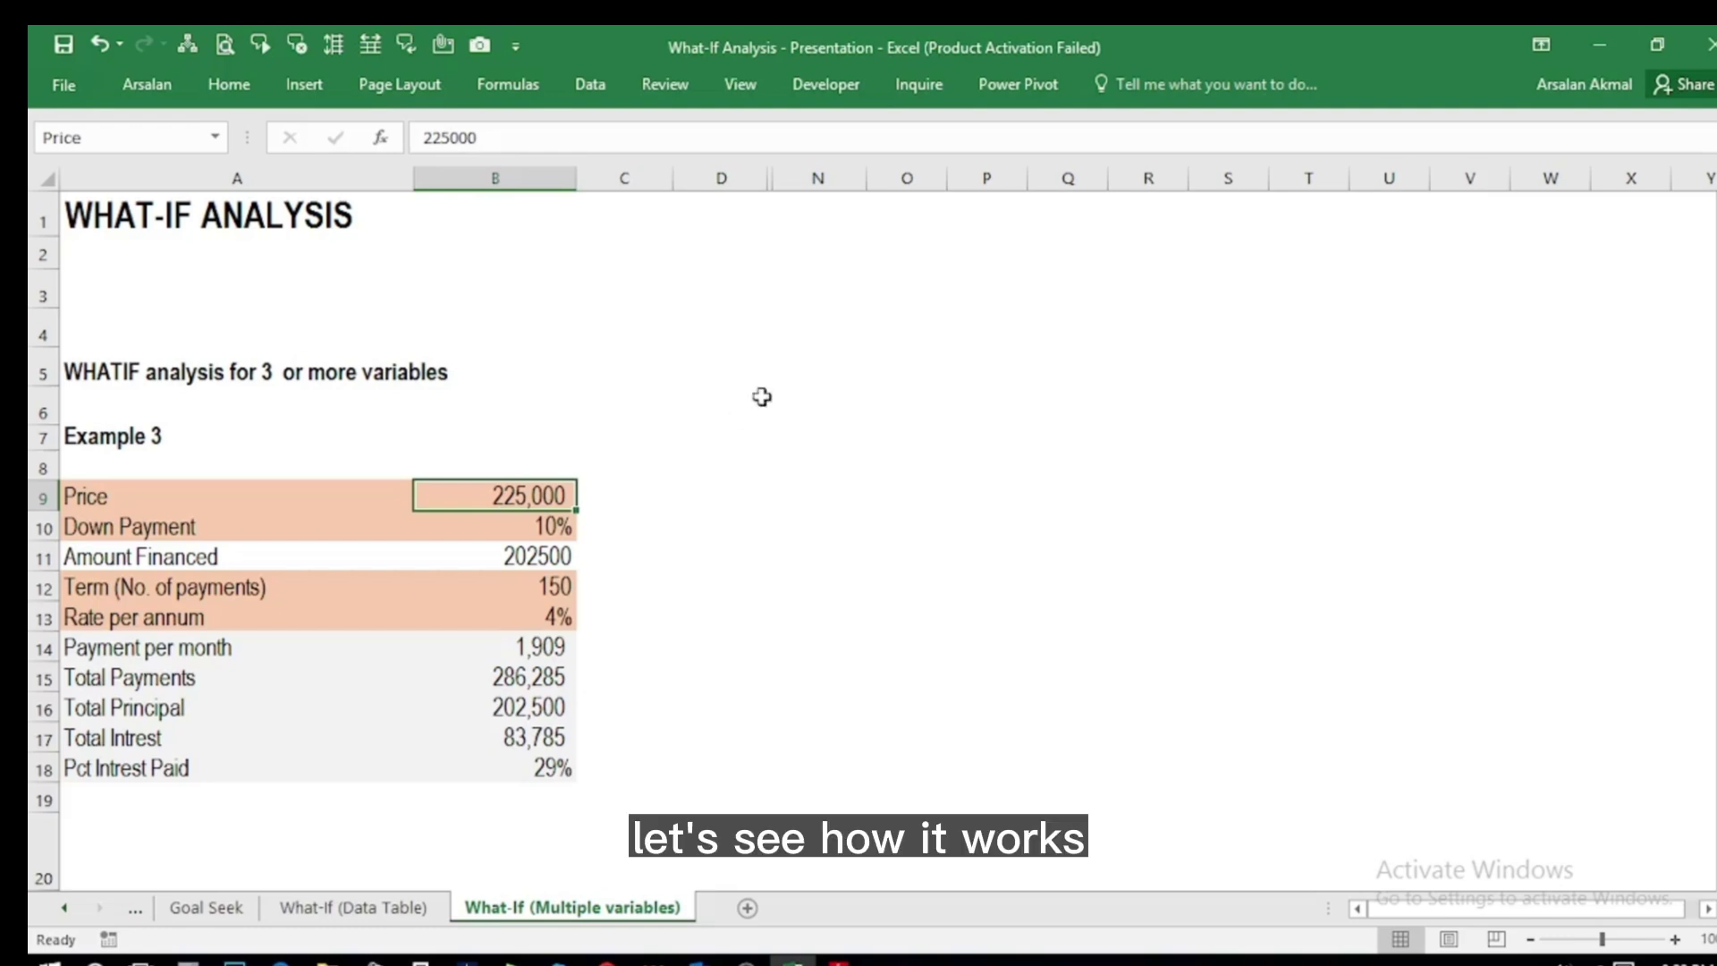
{"action": "left_click", "coordinate": [590, 89]}
{"action": "left_click", "coordinate": [1211, 178]}
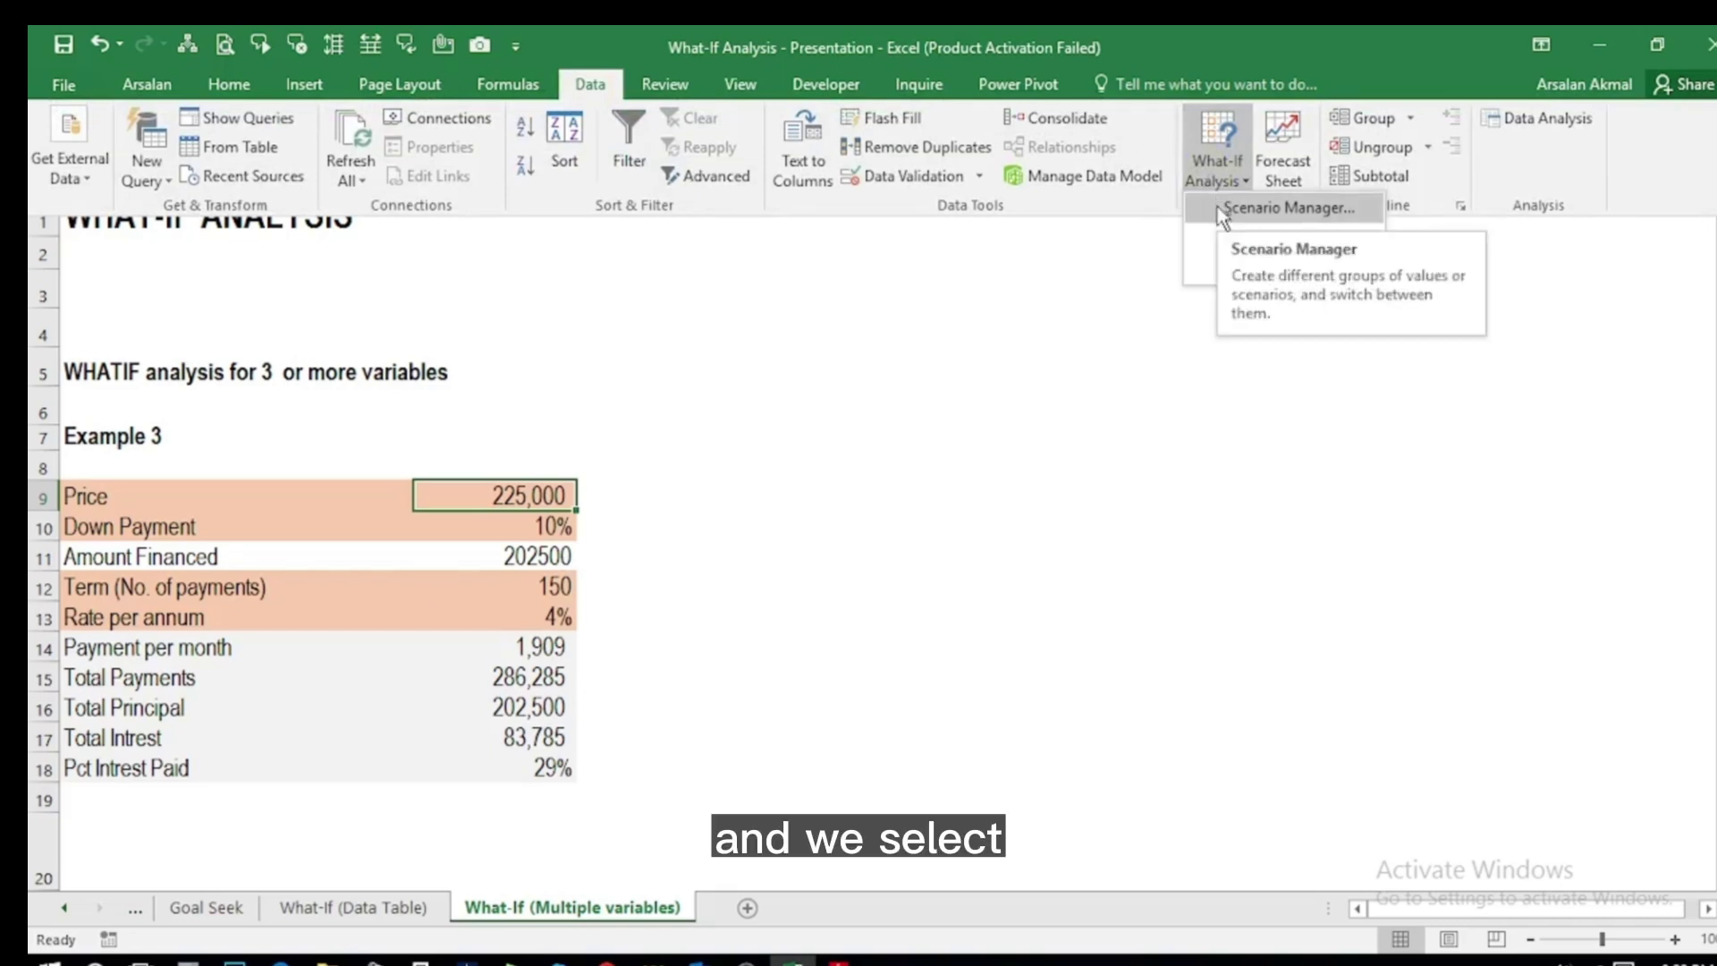
{"action": "left_click", "coordinate": [1217, 206]}
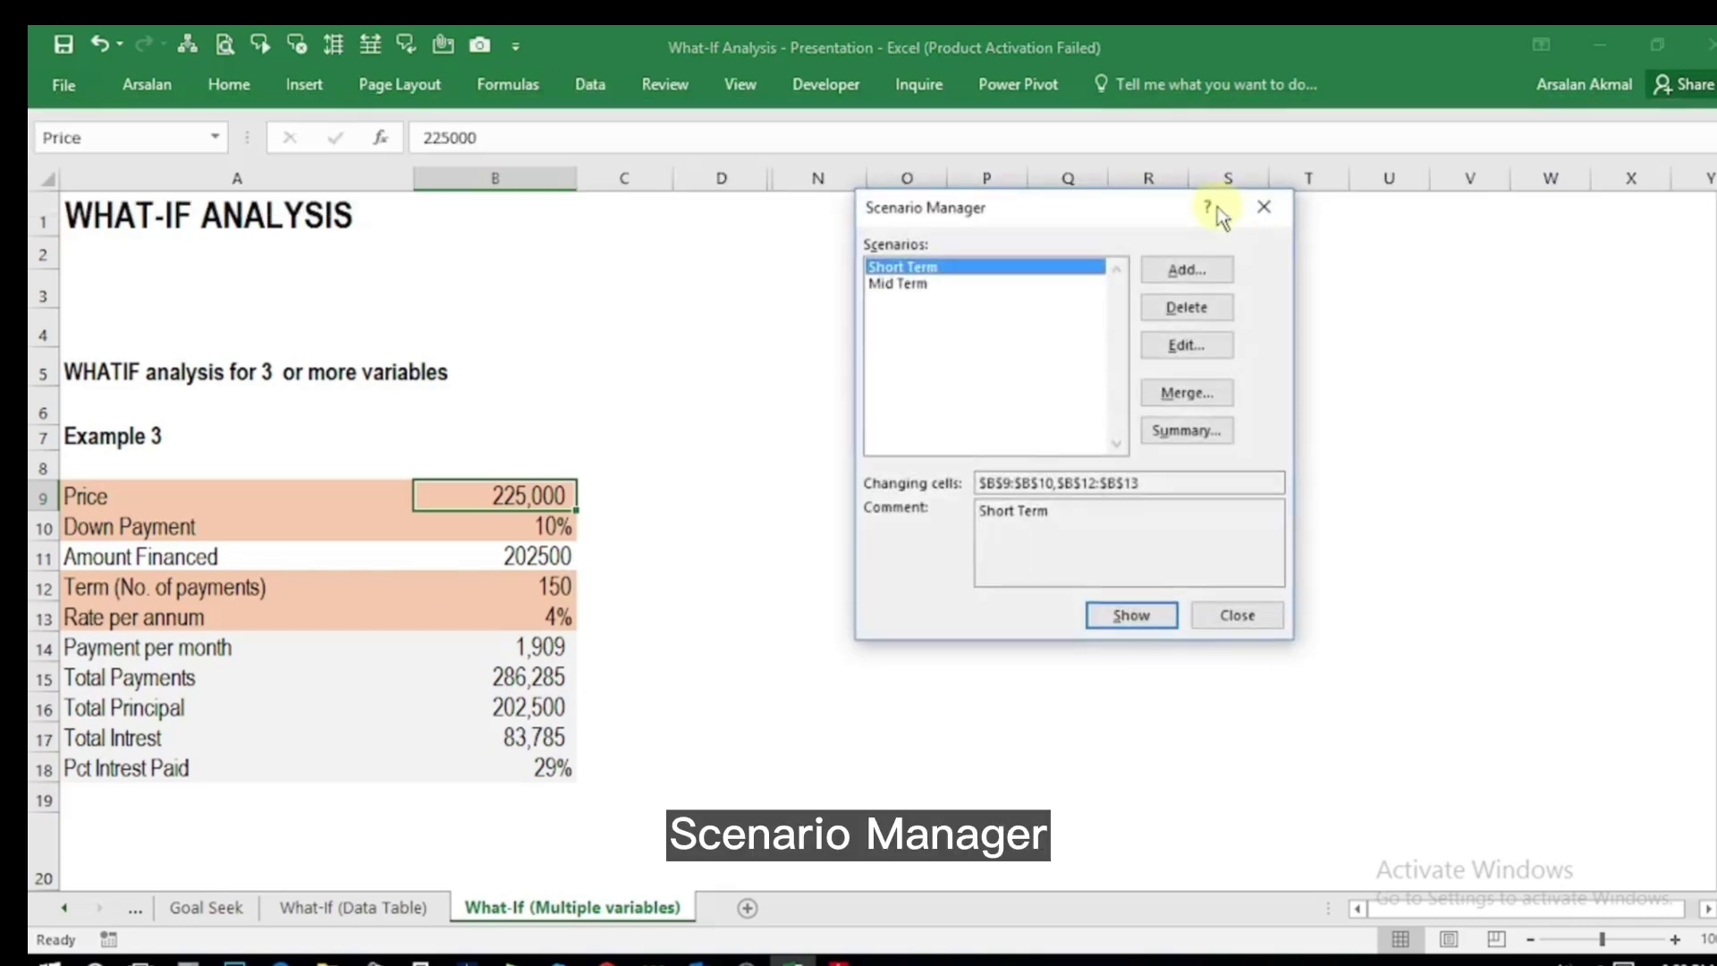
{"action": "left_click", "coordinate": [1187, 307]}
{"action": "left_click", "coordinate": [1187, 307]}
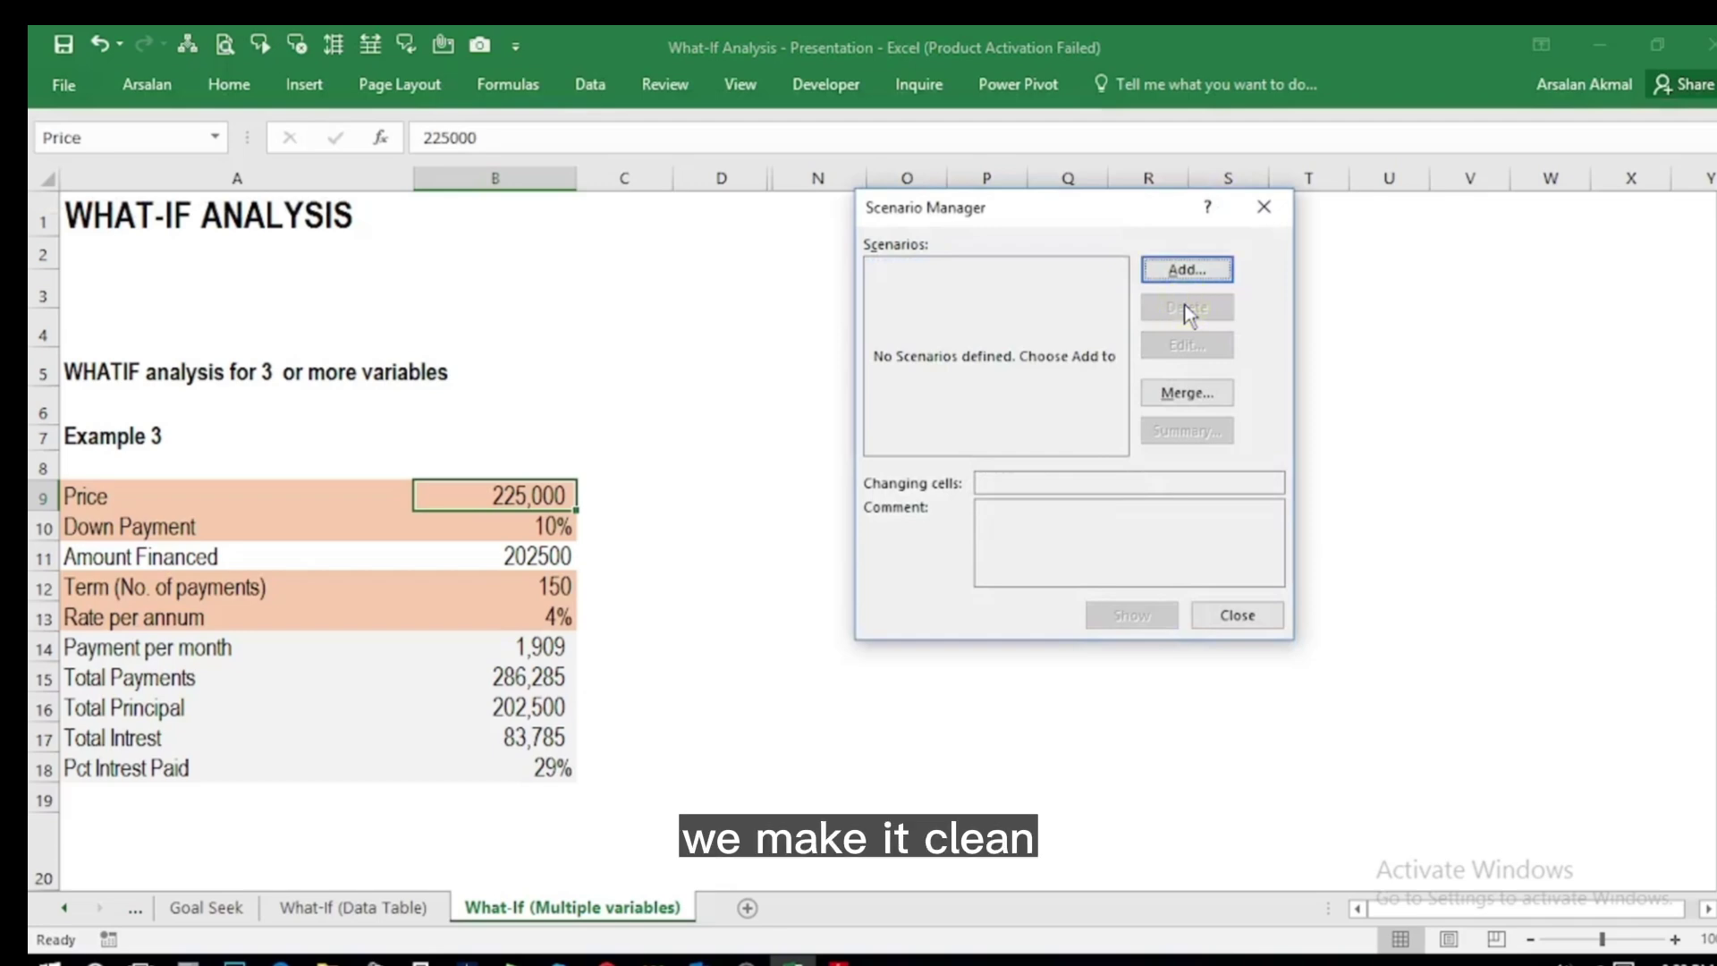
Step: Begin a new scenario named Long Term Loan with B9, B10, B12 and B13 as its changing cells
{"action": "left_click", "coordinate": [1167, 270]}
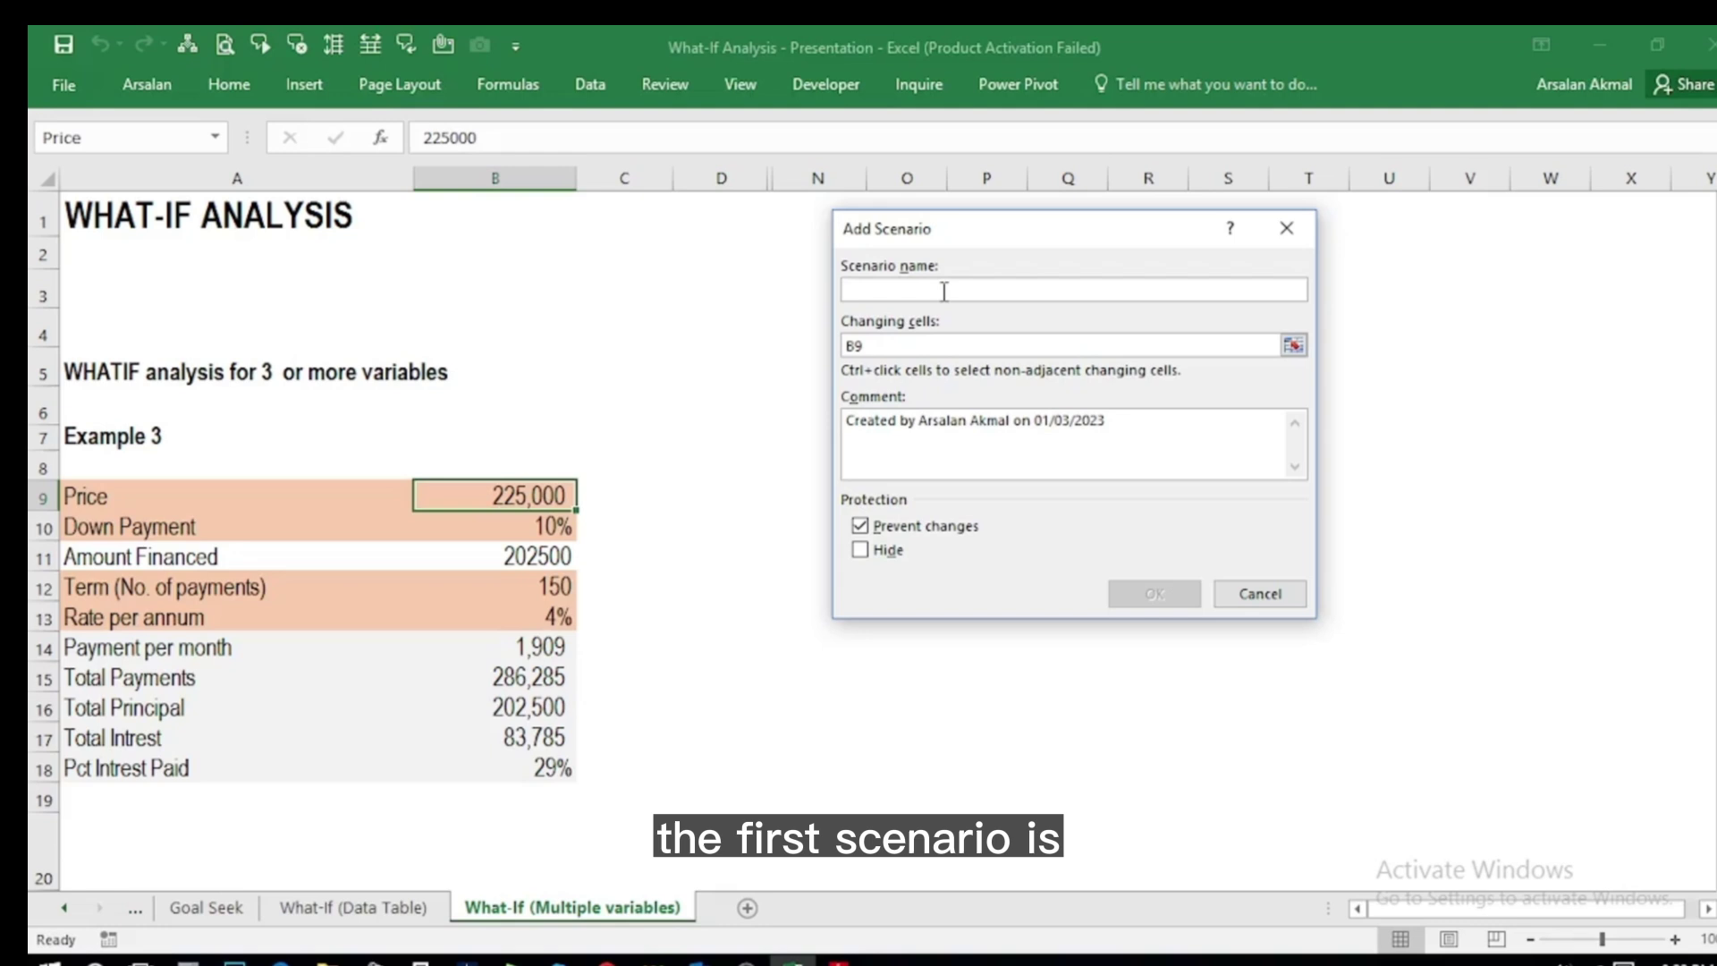
{"action": "type", "text": "Lon"}
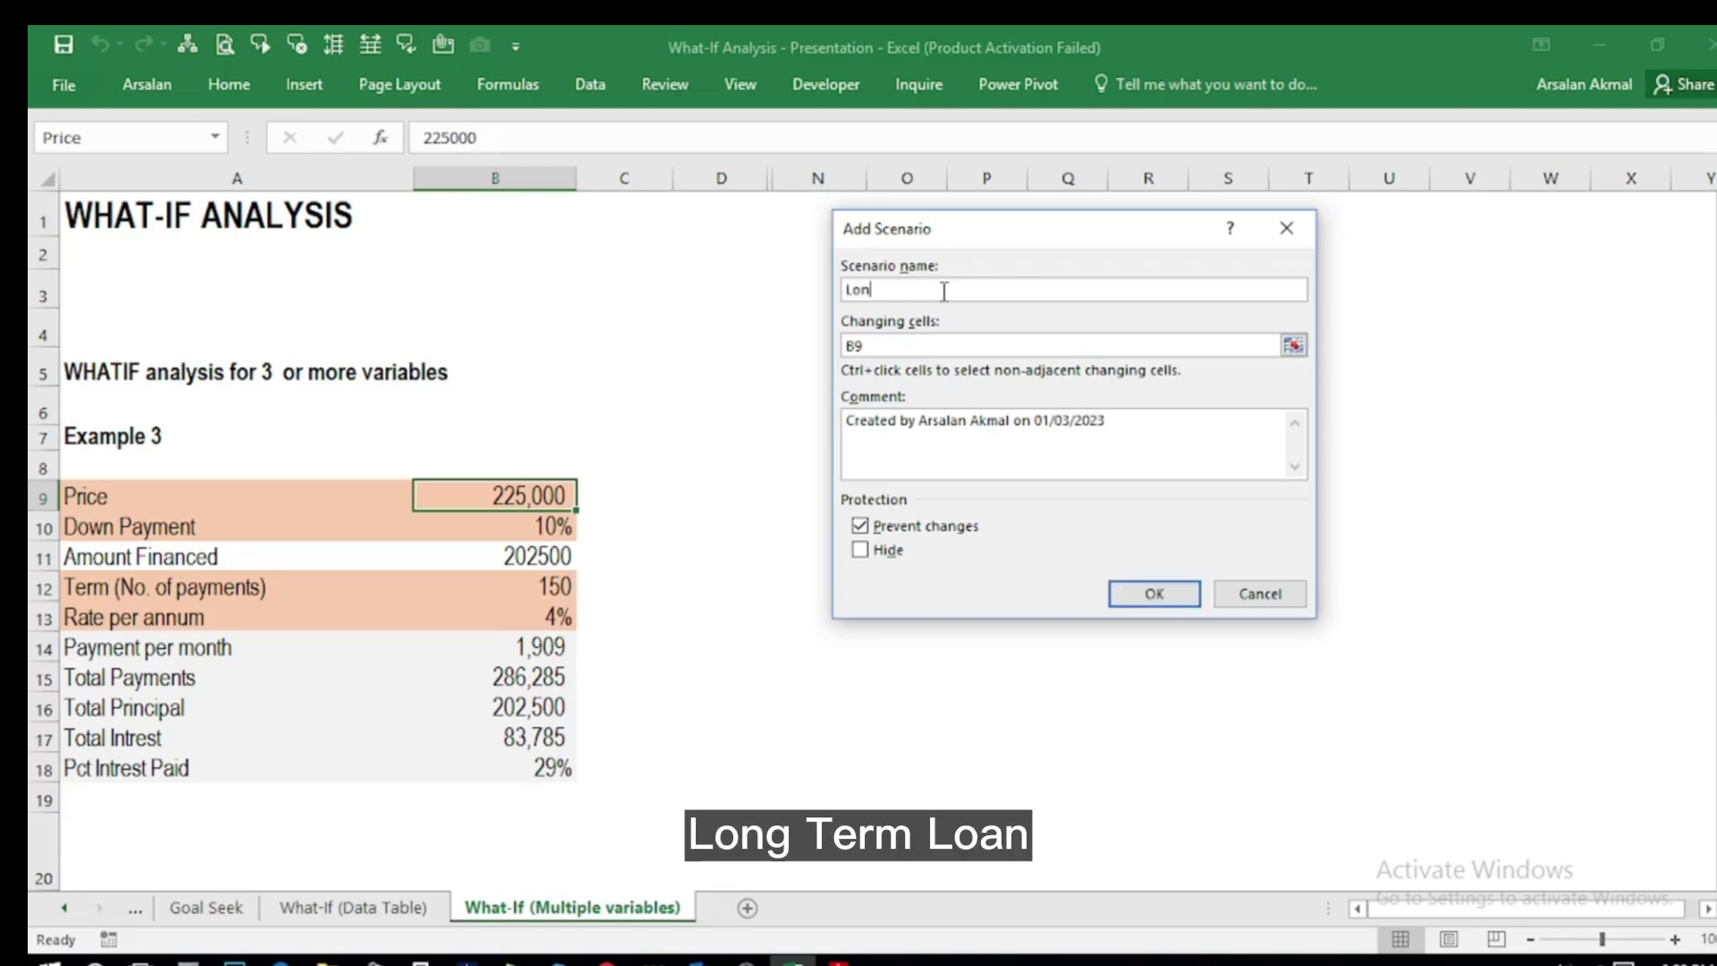
{"action": "type", "text": "g Term Loan"}
{"action": "key", "text": "Tab"}
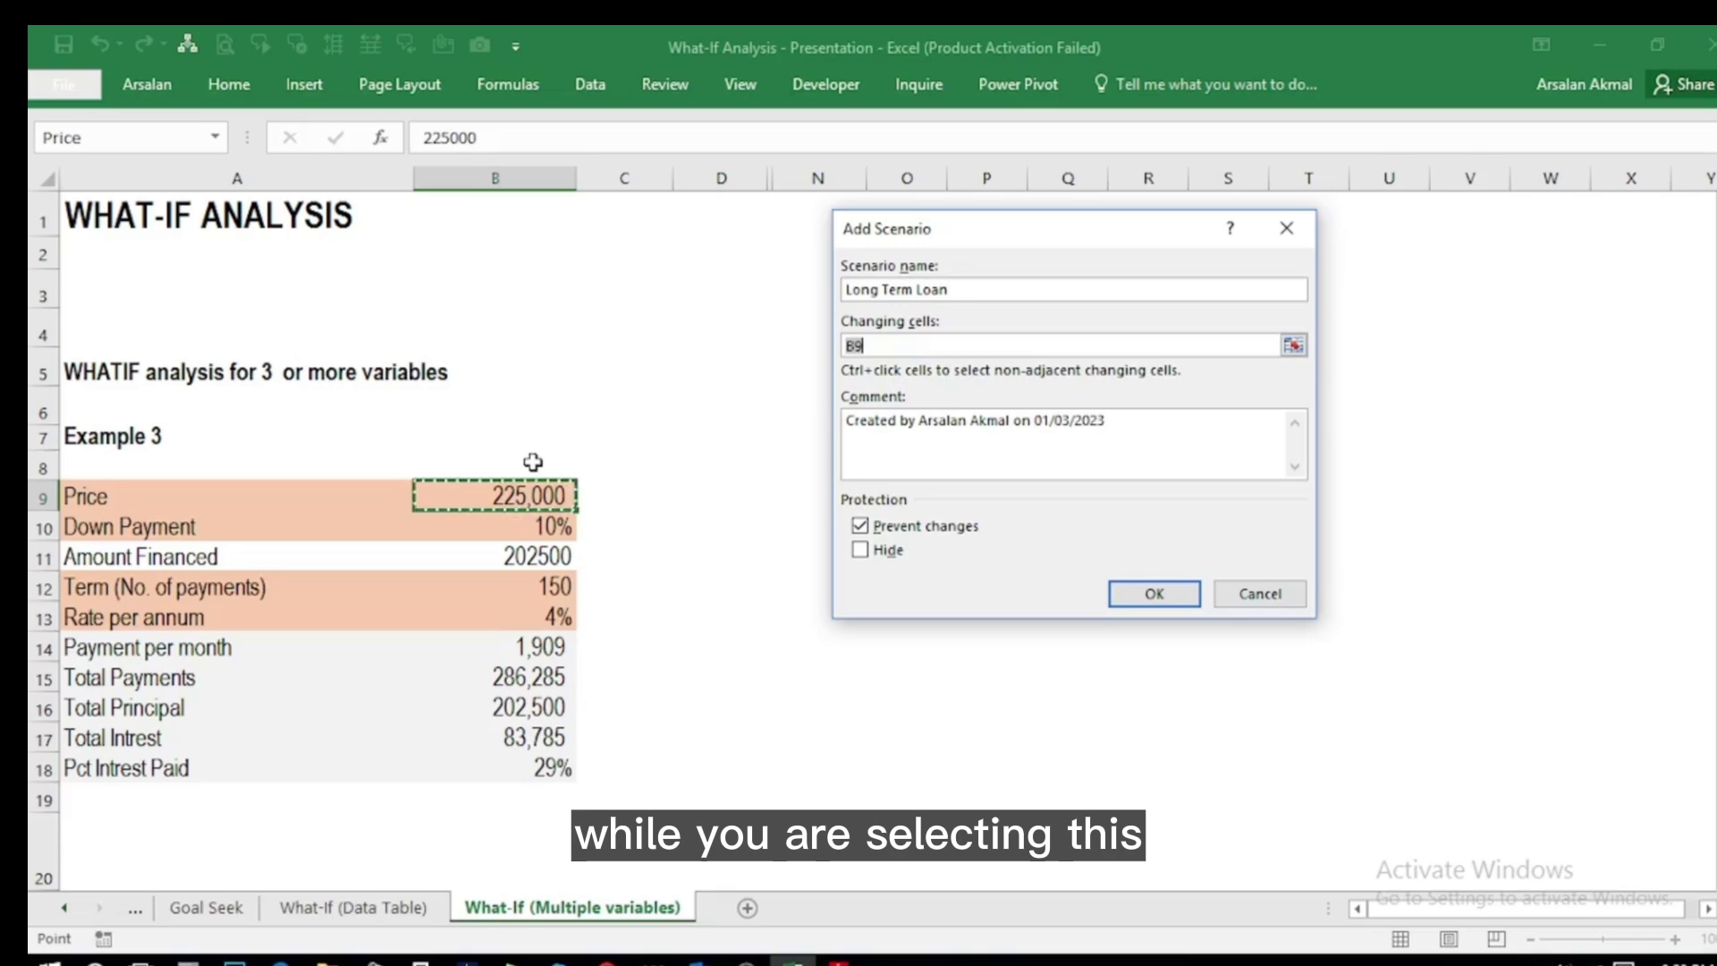
{"action": "left_click", "coordinate": [537, 527], "text": "ctrl"}
{"action": "left_click", "coordinate": [533, 582], "text": "ctrl"}
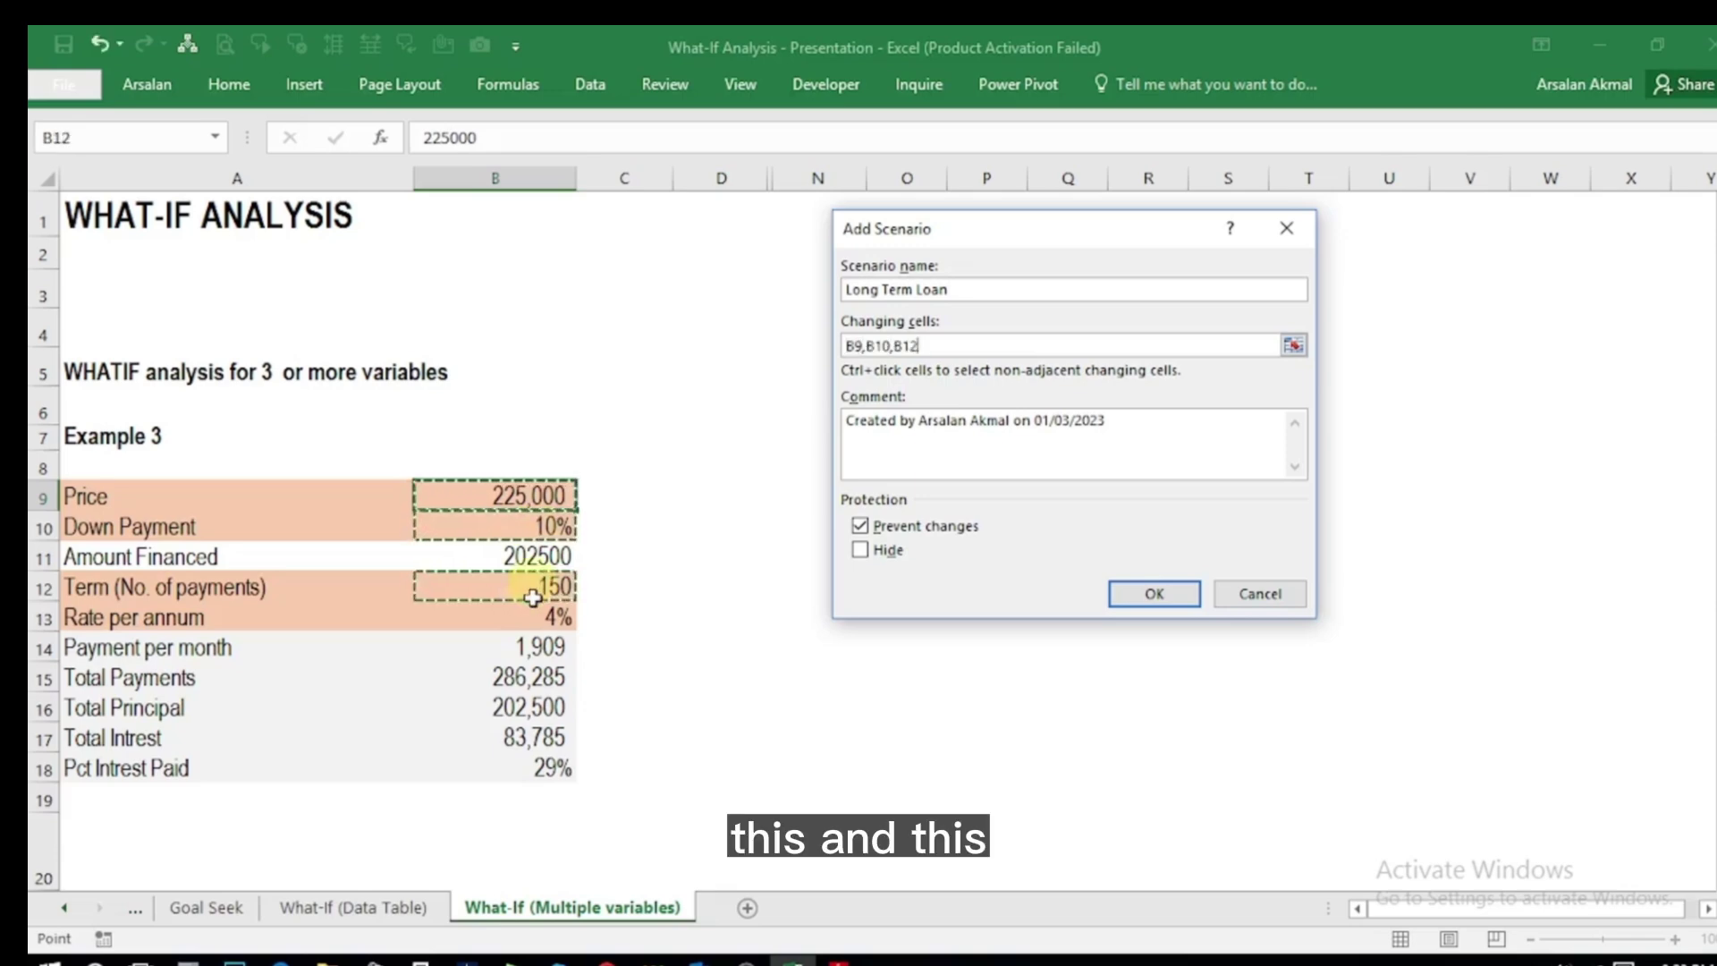
{"action": "left_click", "coordinate": [534, 617], "text": "ctrl"}
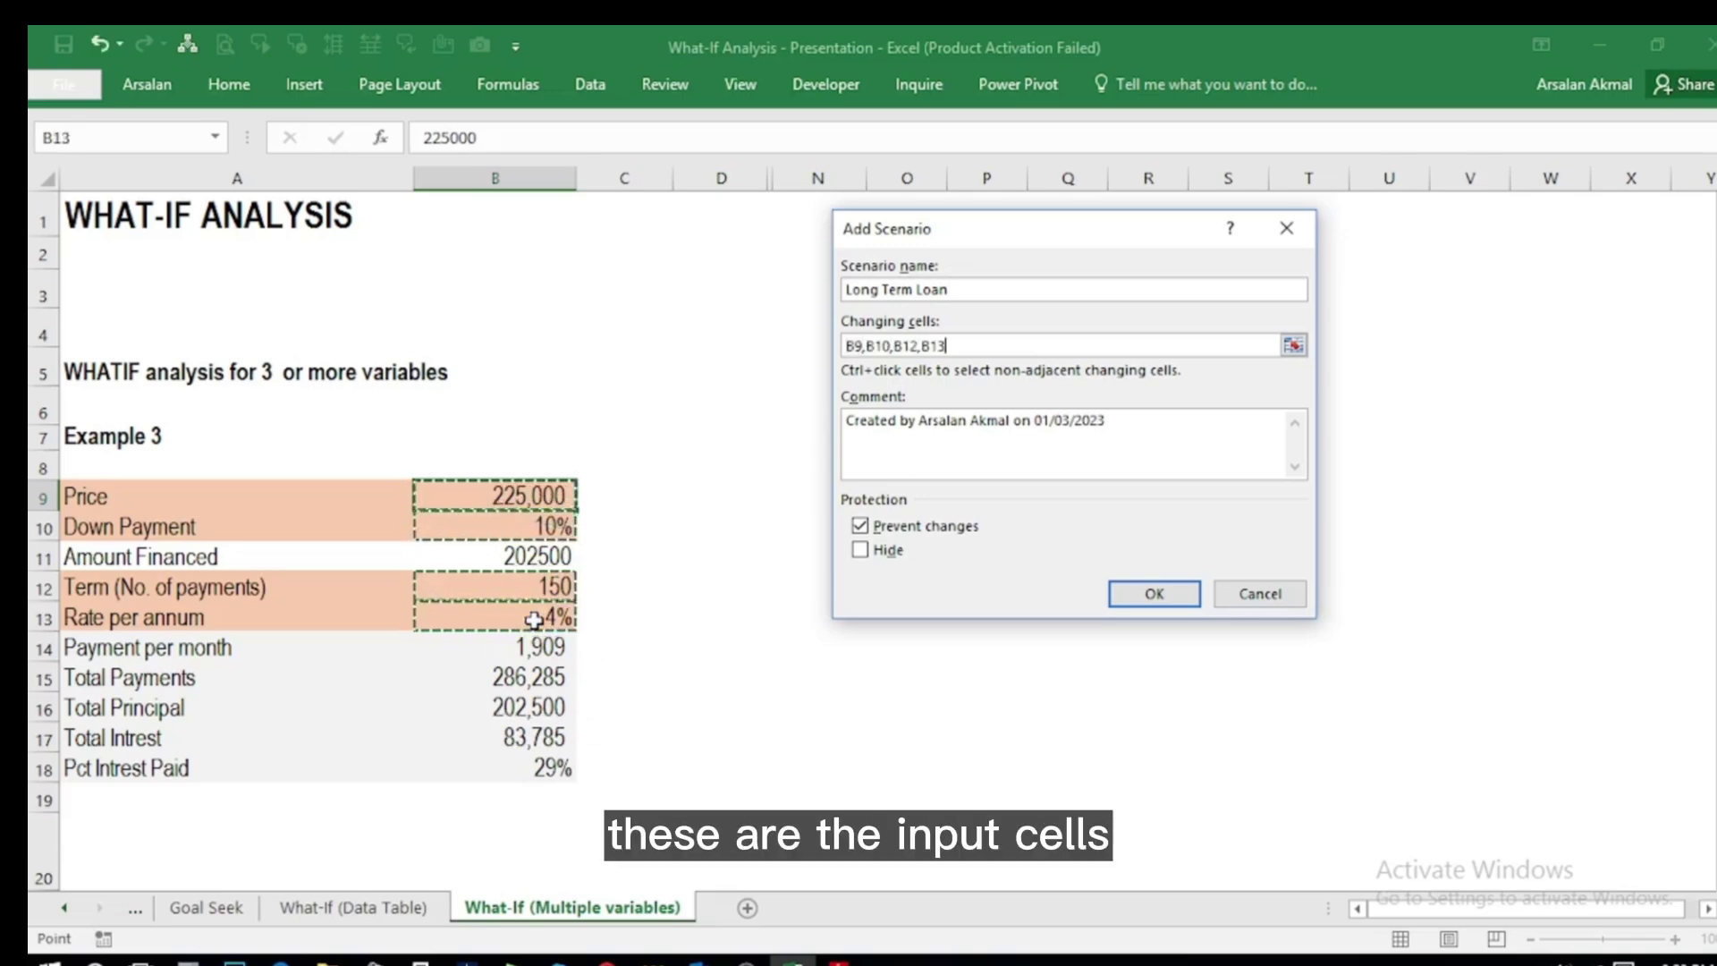
Step: Allow changes to the Long Term Loan scenario, replace its comment with "Long Term Loan" and accept its definition
{"action": "left_click", "coordinate": [862, 530]}
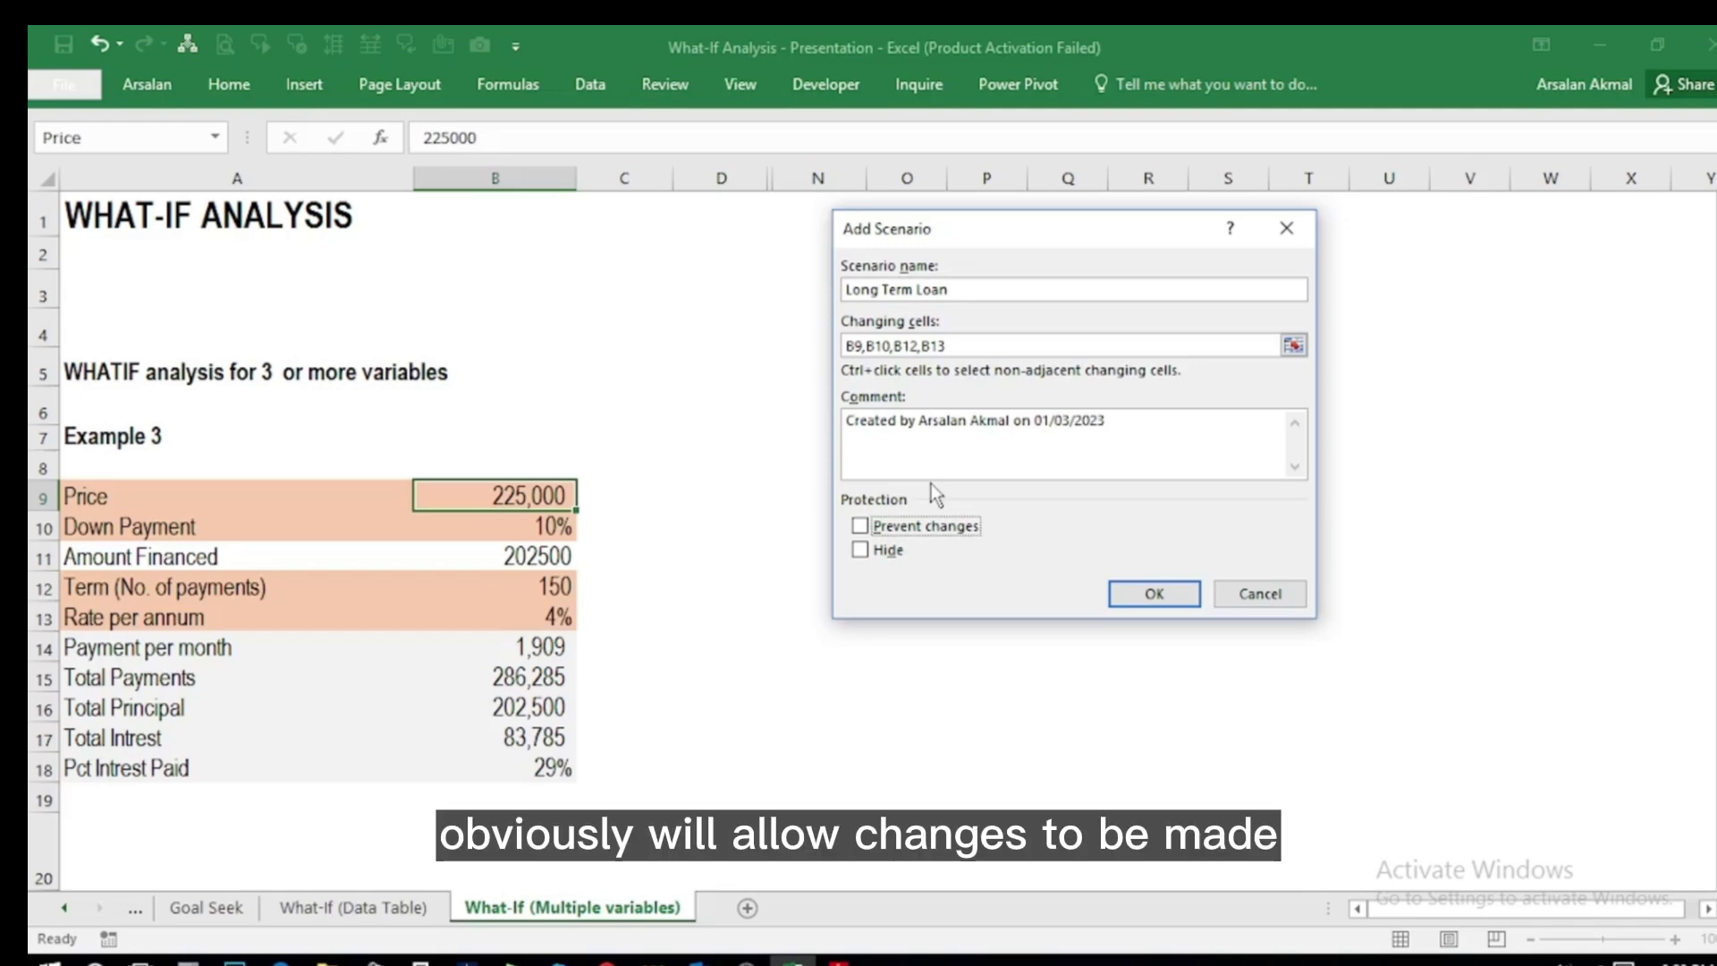
{"action": "left_click", "coordinate": [1119, 425]}
{"action": "key", "text": "ctrl+a"}
{"action": "type", "text": "Long "}
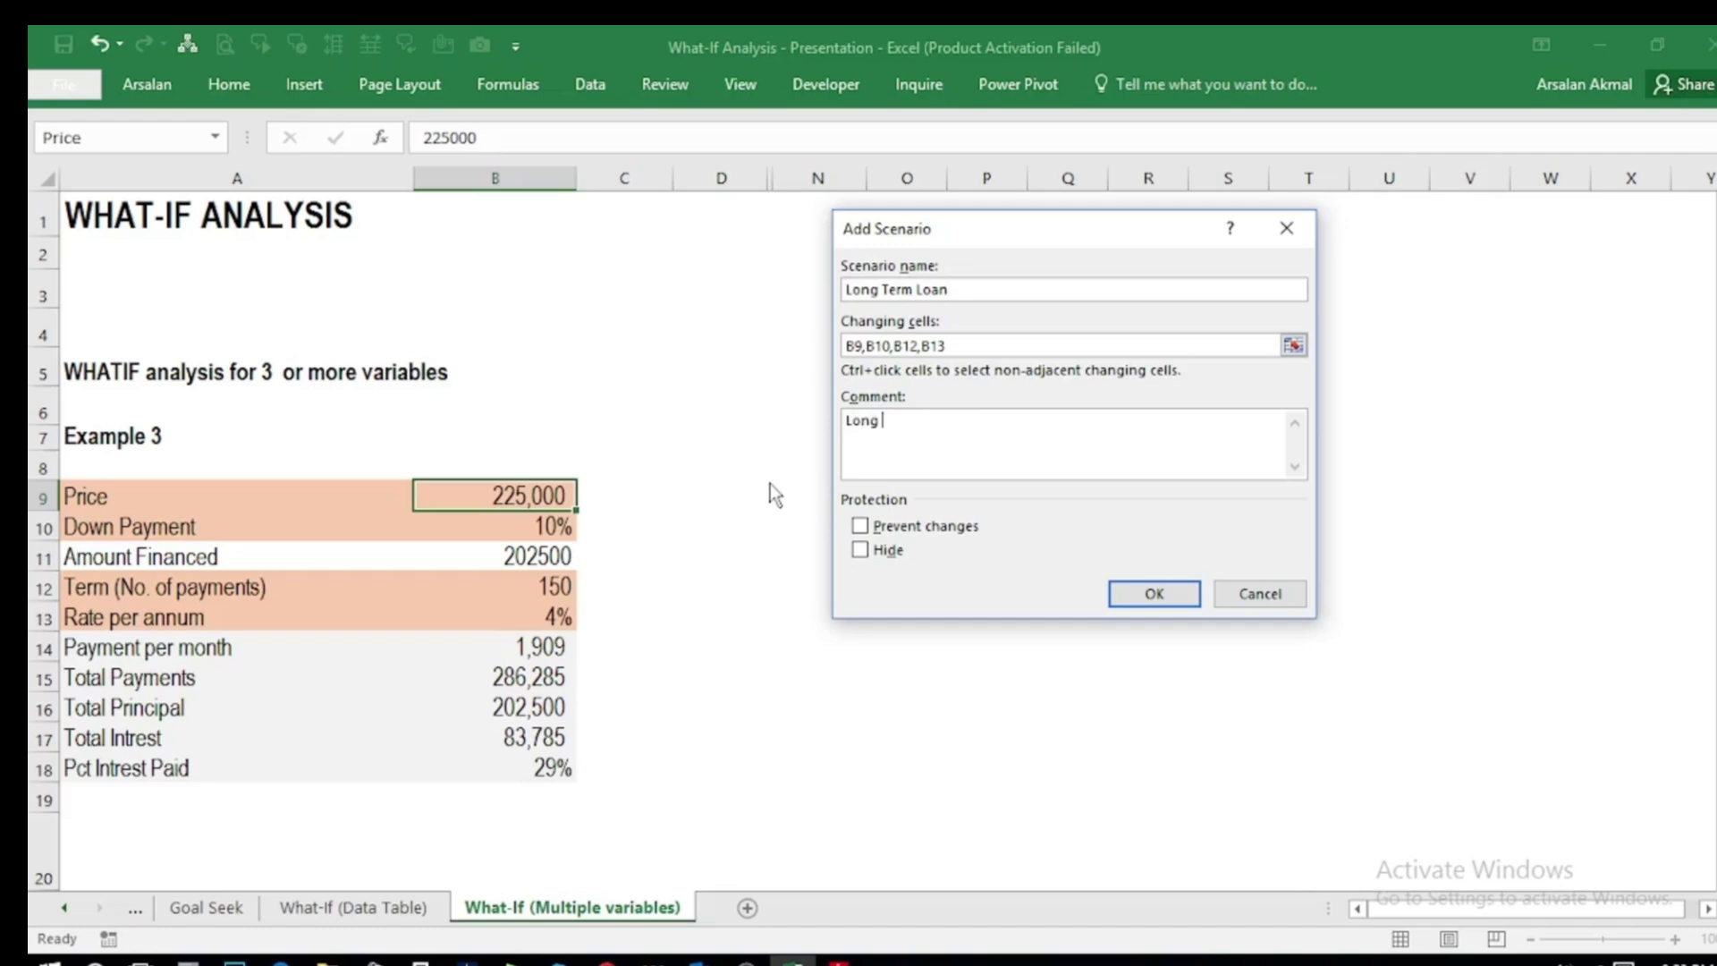
{"action": "type", "text": "Term Loan"}
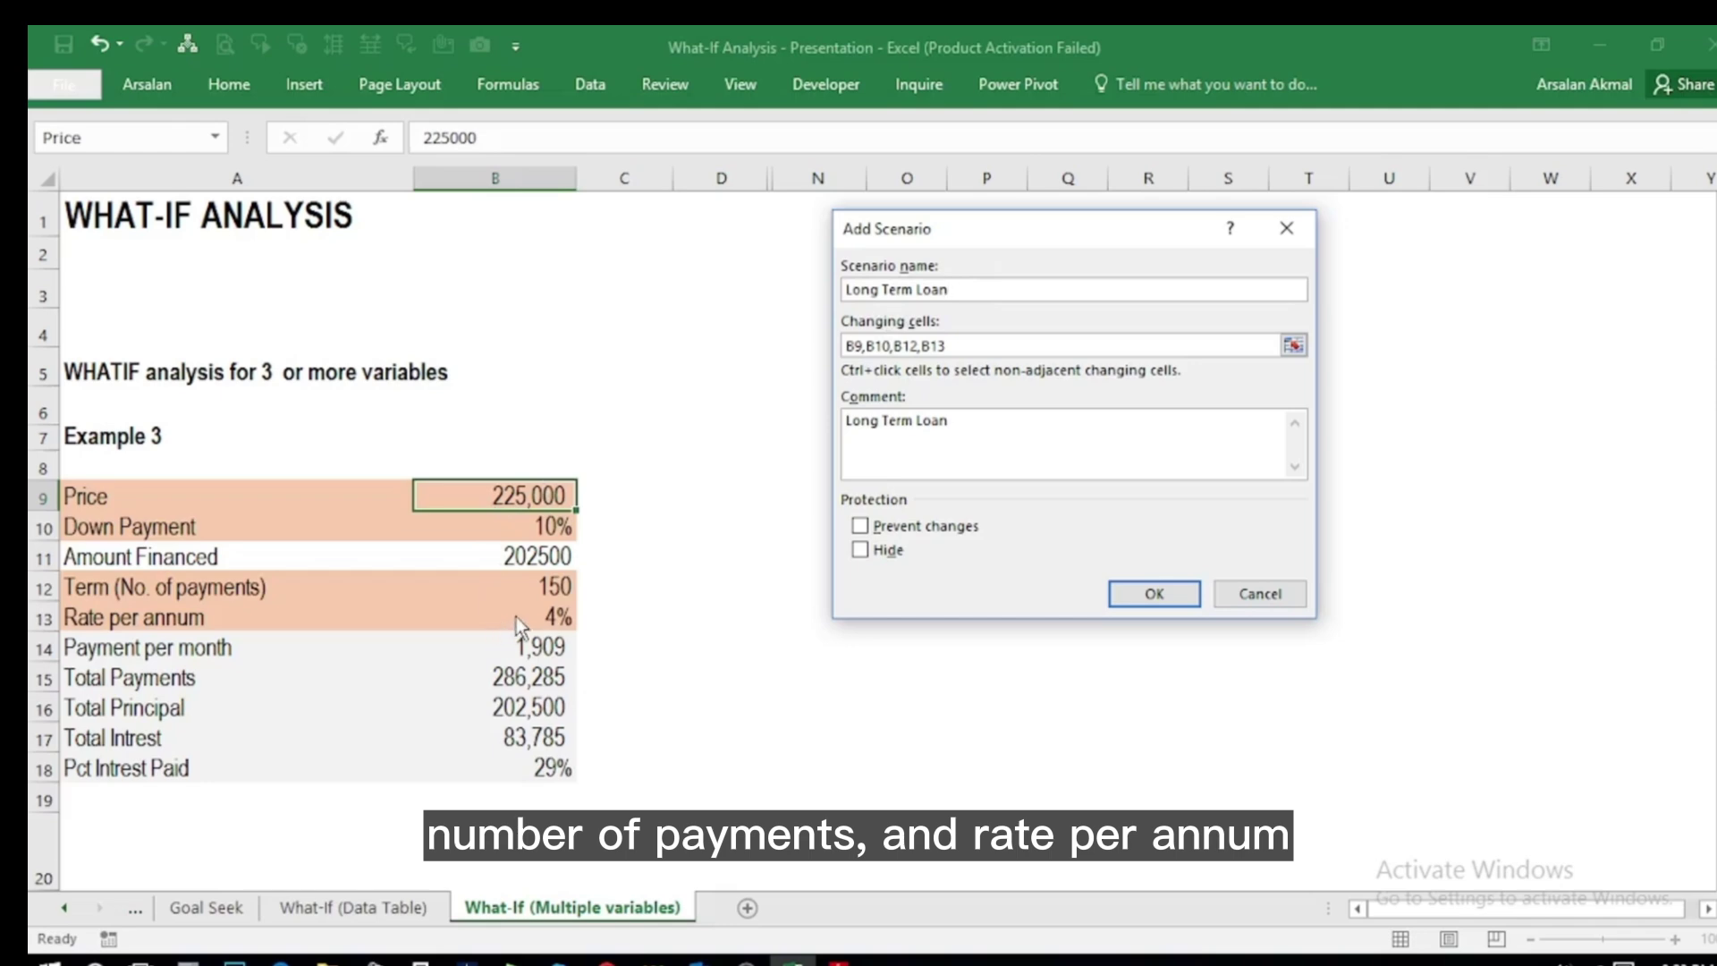
{"action": "left_click", "coordinate": [1145, 594]}
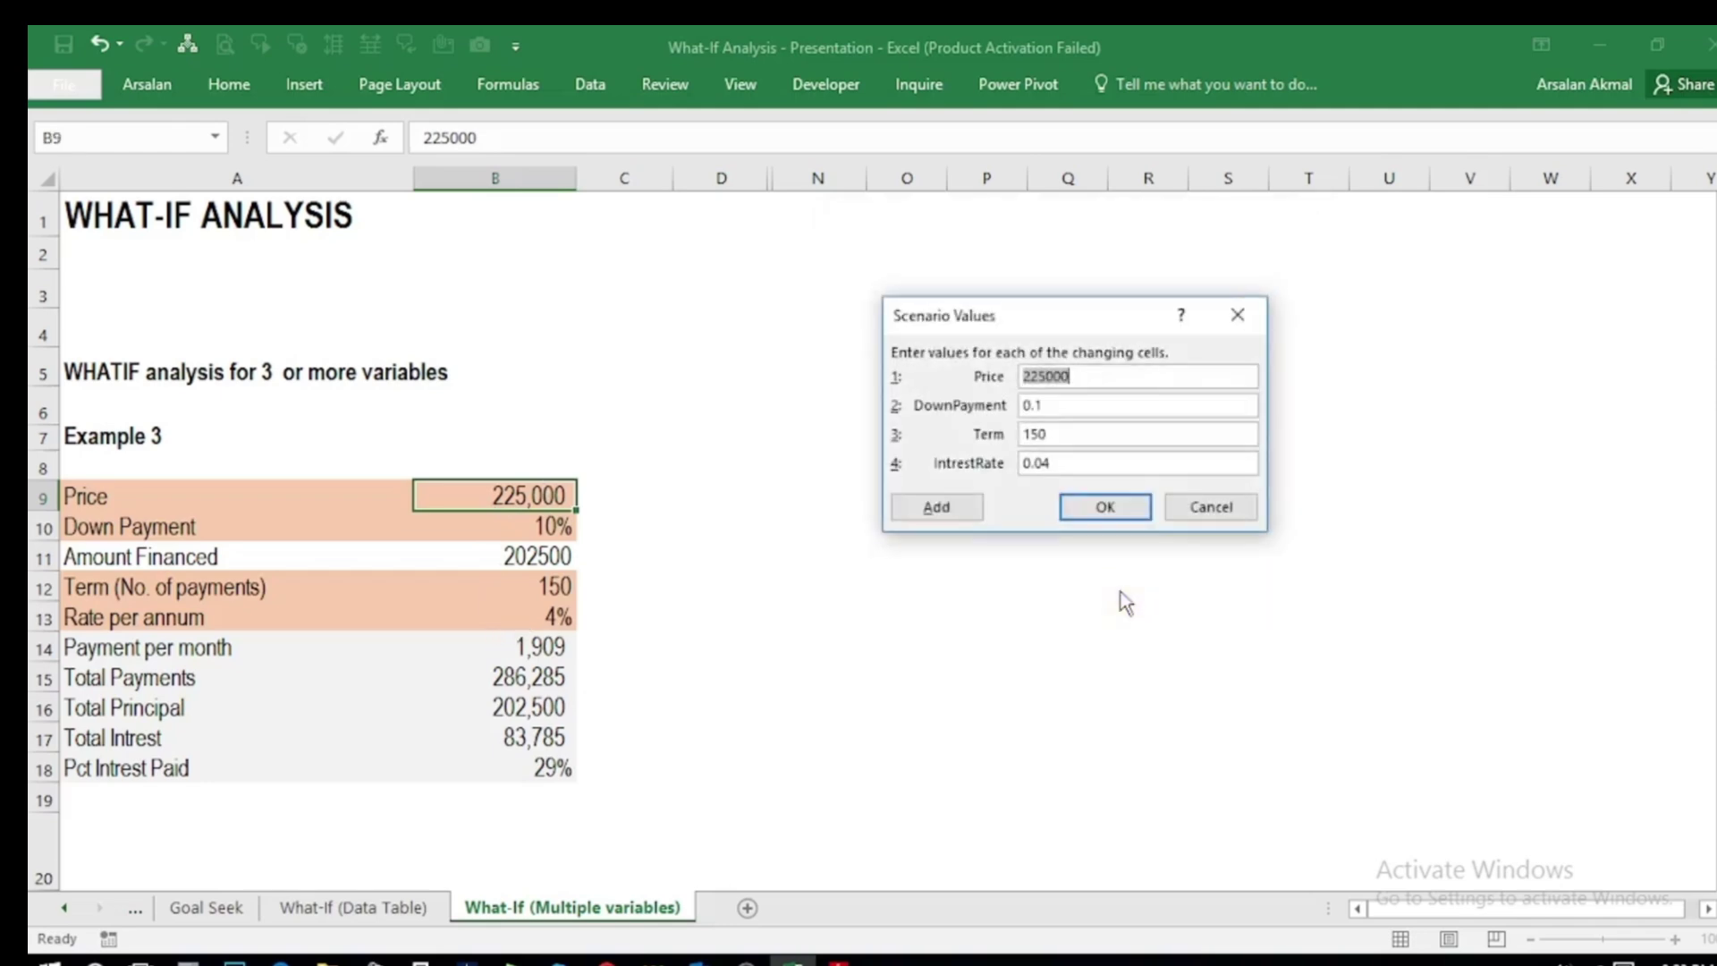
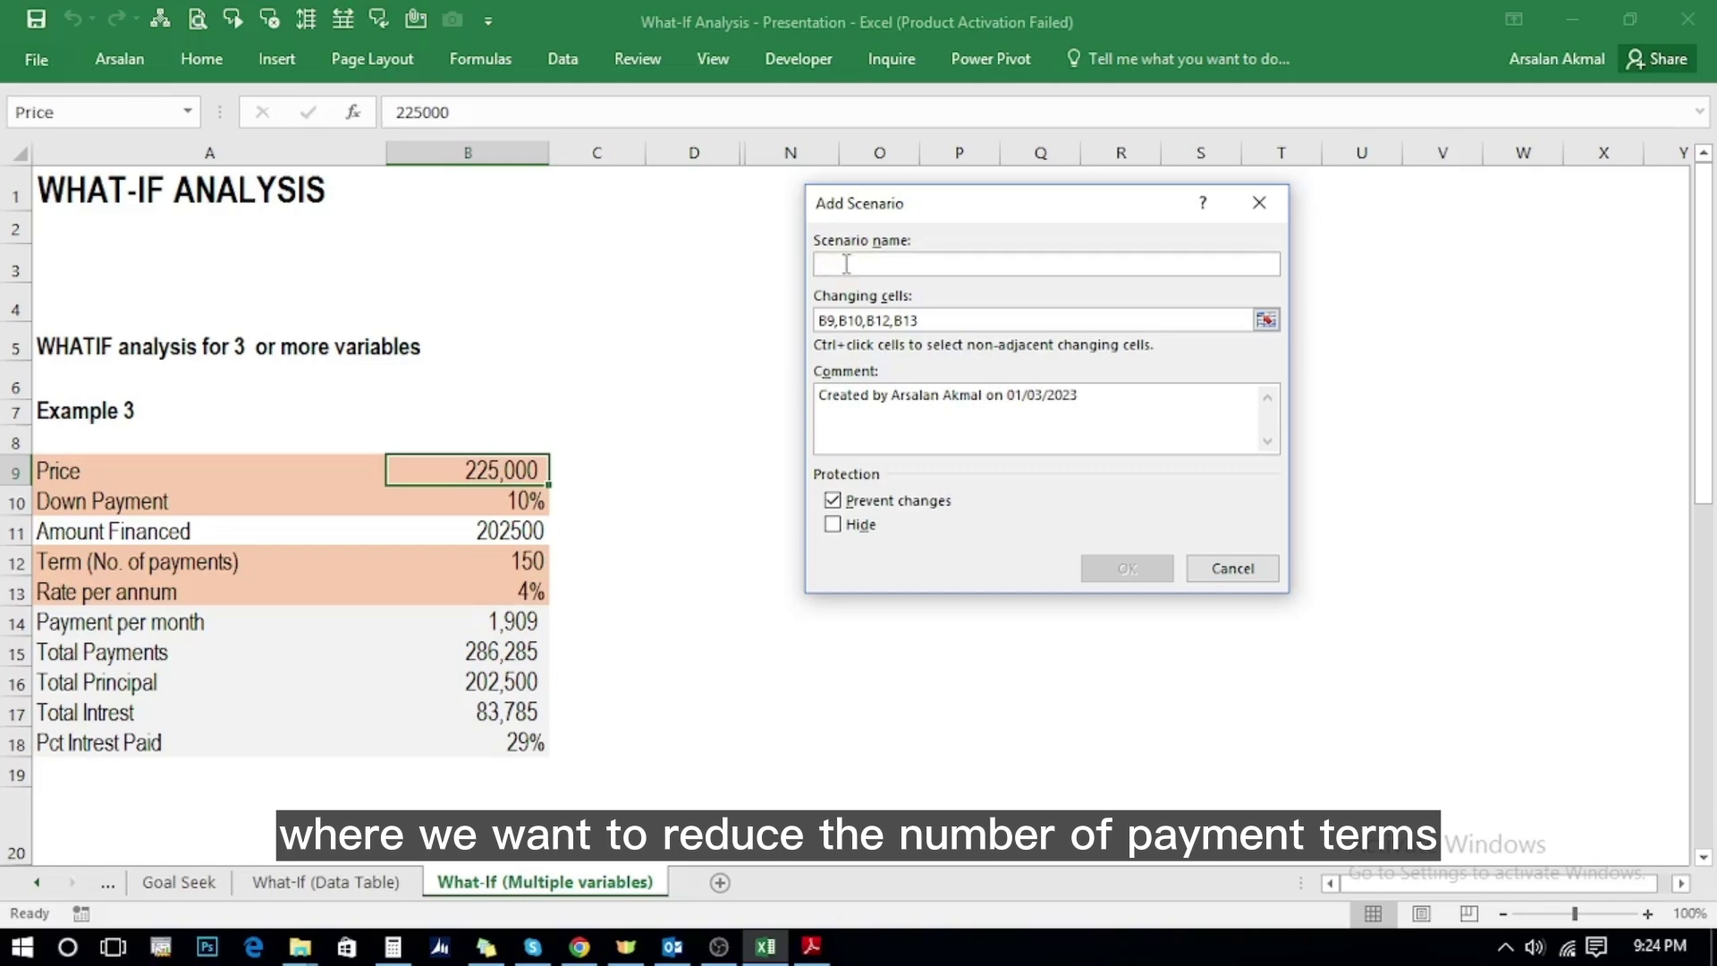
Step: Define a second scenario named Short Term Loan for changing cells B9, B10, B12 and B13, without change protection
{"action": "type", "text": "Short "}
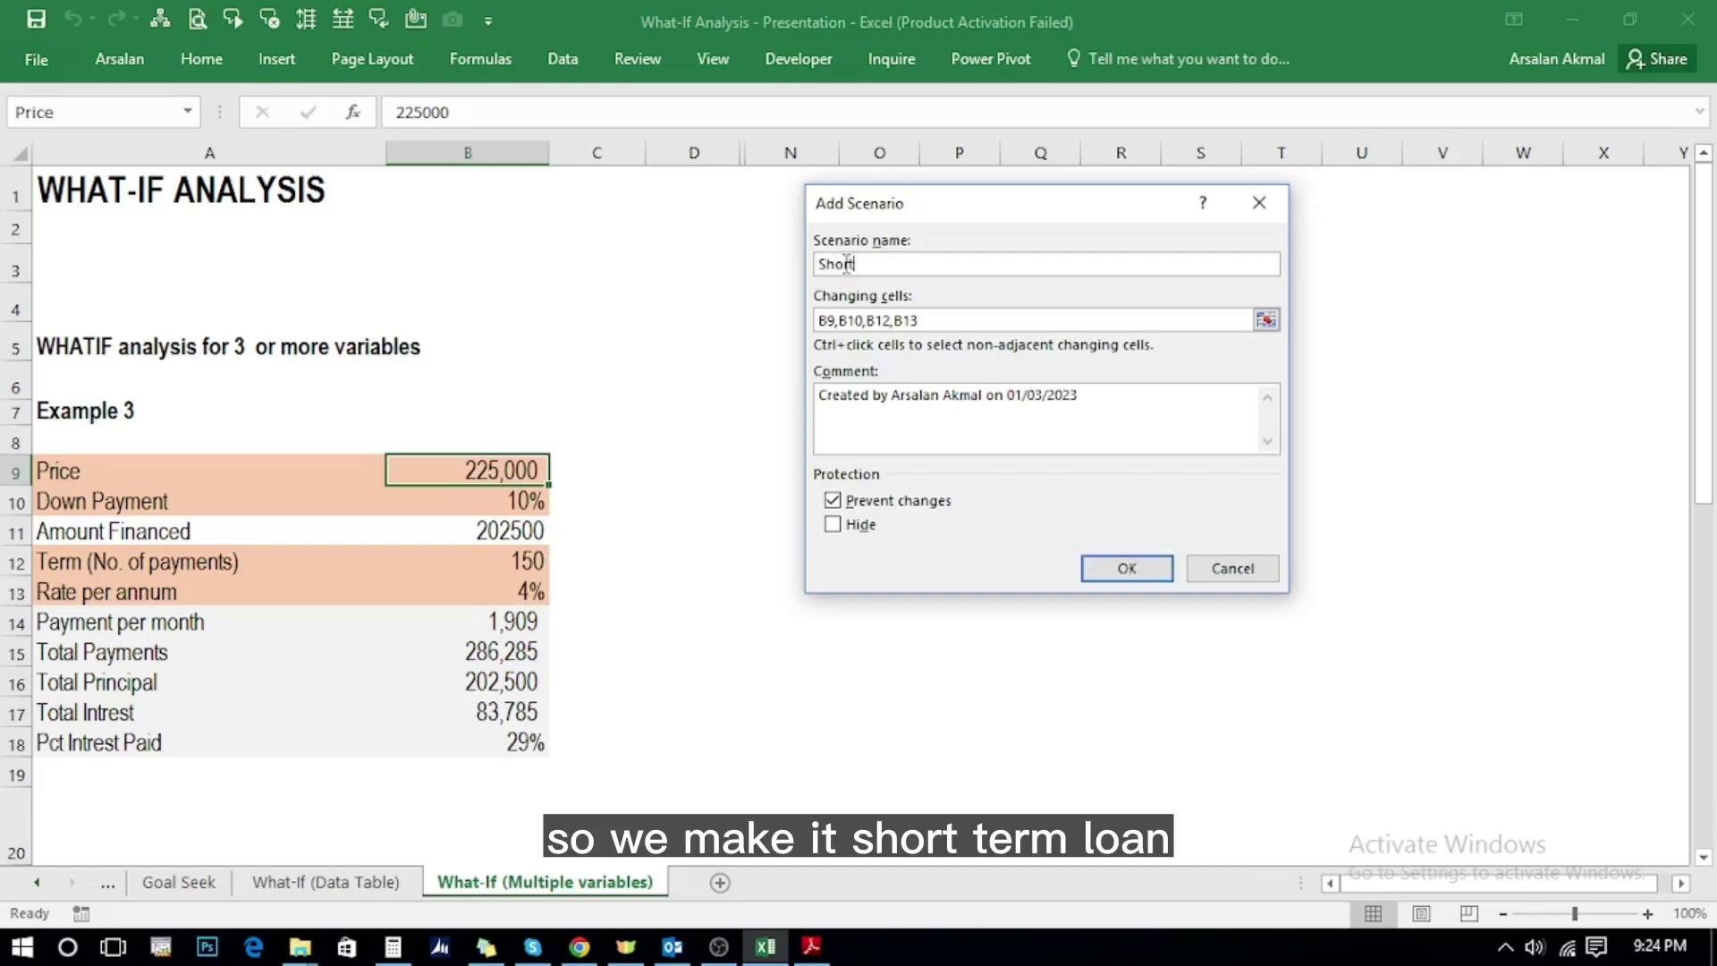
{"action": "type", "text": "Term Loan"}
{"action": "left_click", "coordinate": [924, 316]}
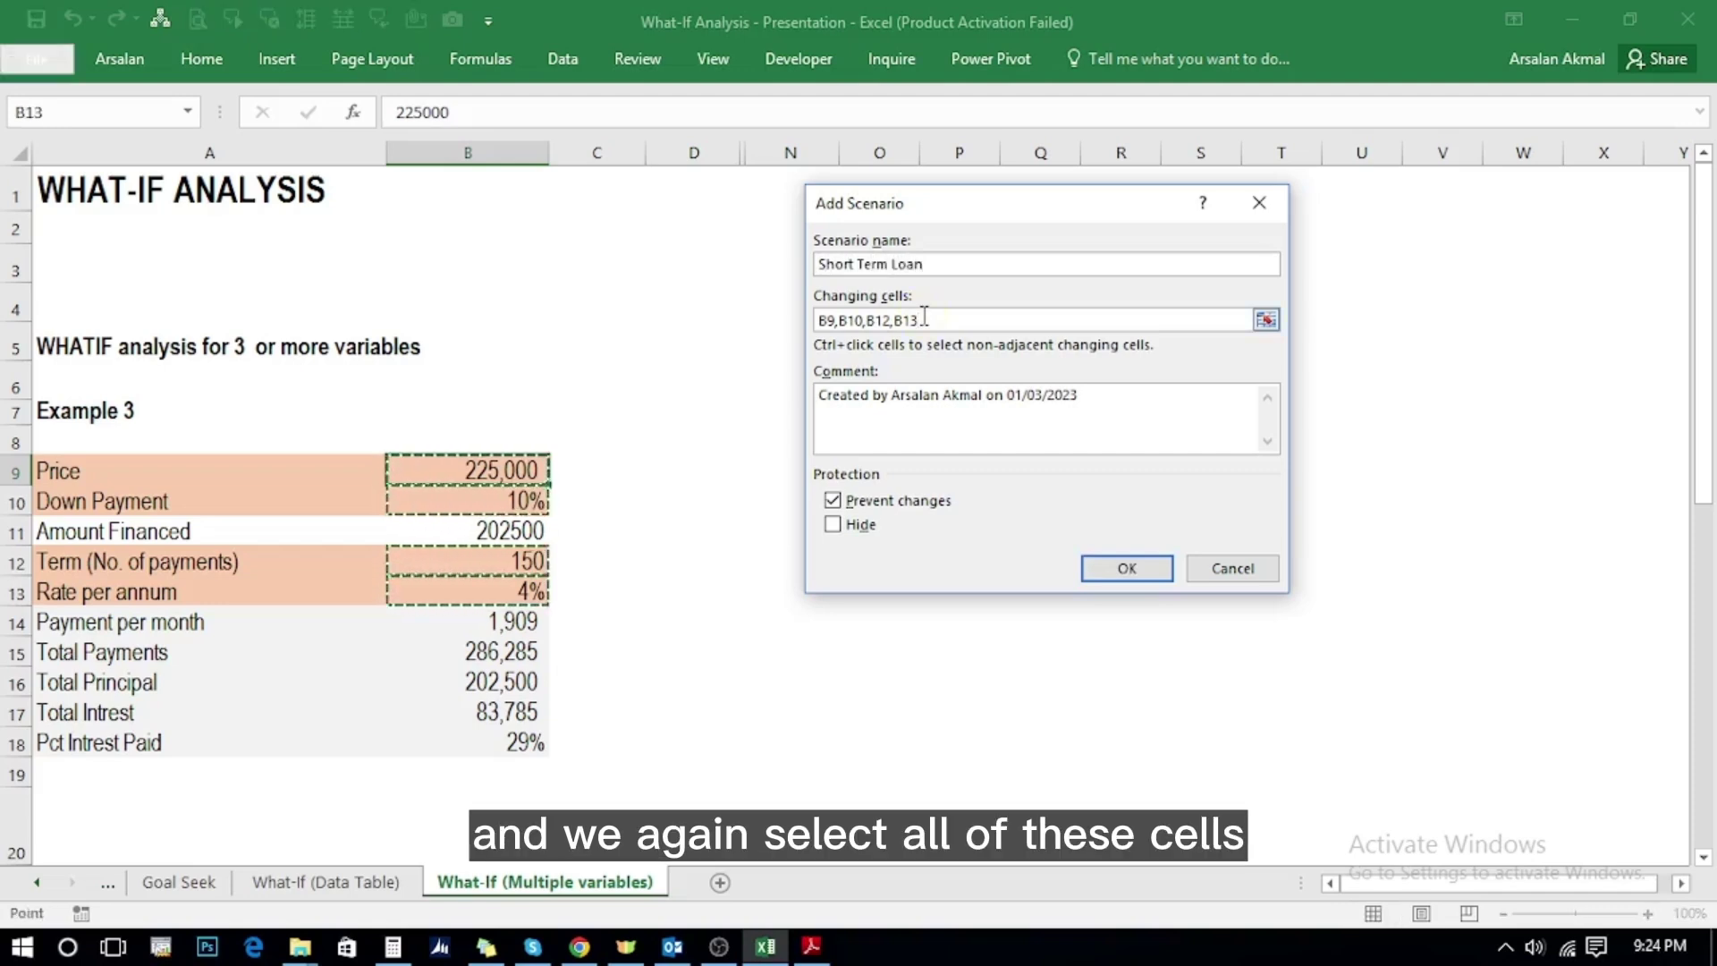
{"action": "left_click", "coordinate": [836, 504]}
{"action": "left_click", "coordinate": [1150, 567]}
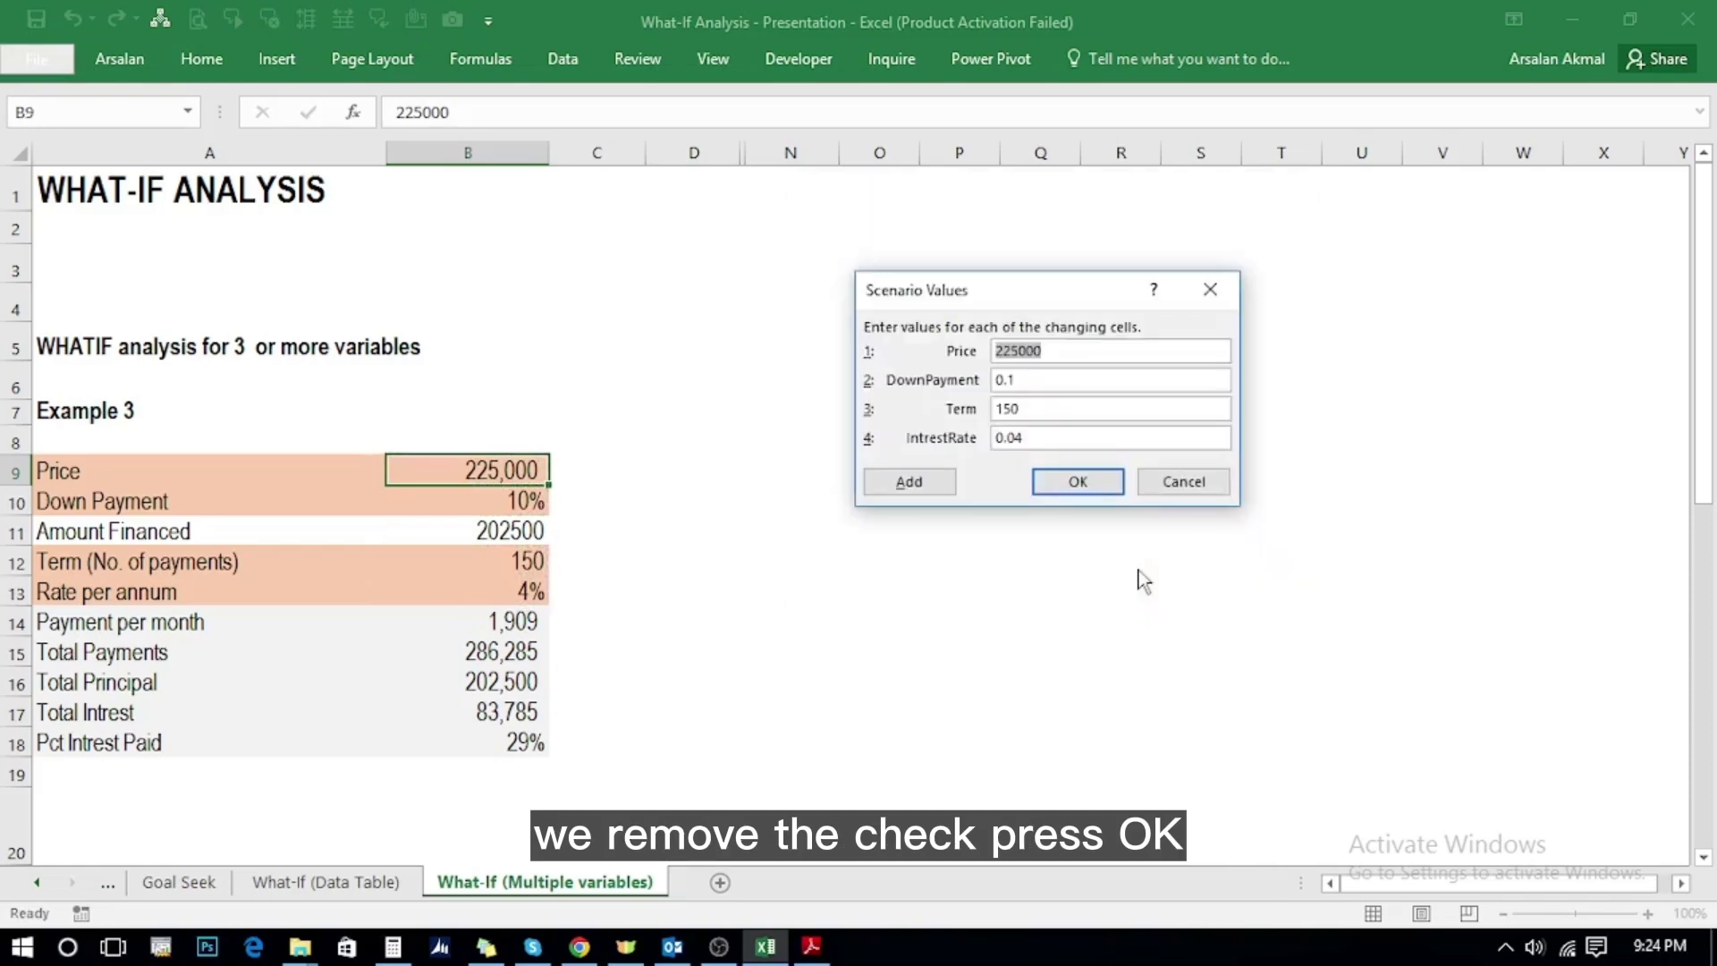
Step: Set the Short Term Loan scenario's Term value to 120 and add the scenario, continuing with another new one
{"action": "left_click", "coordinate": [1029, 410]}
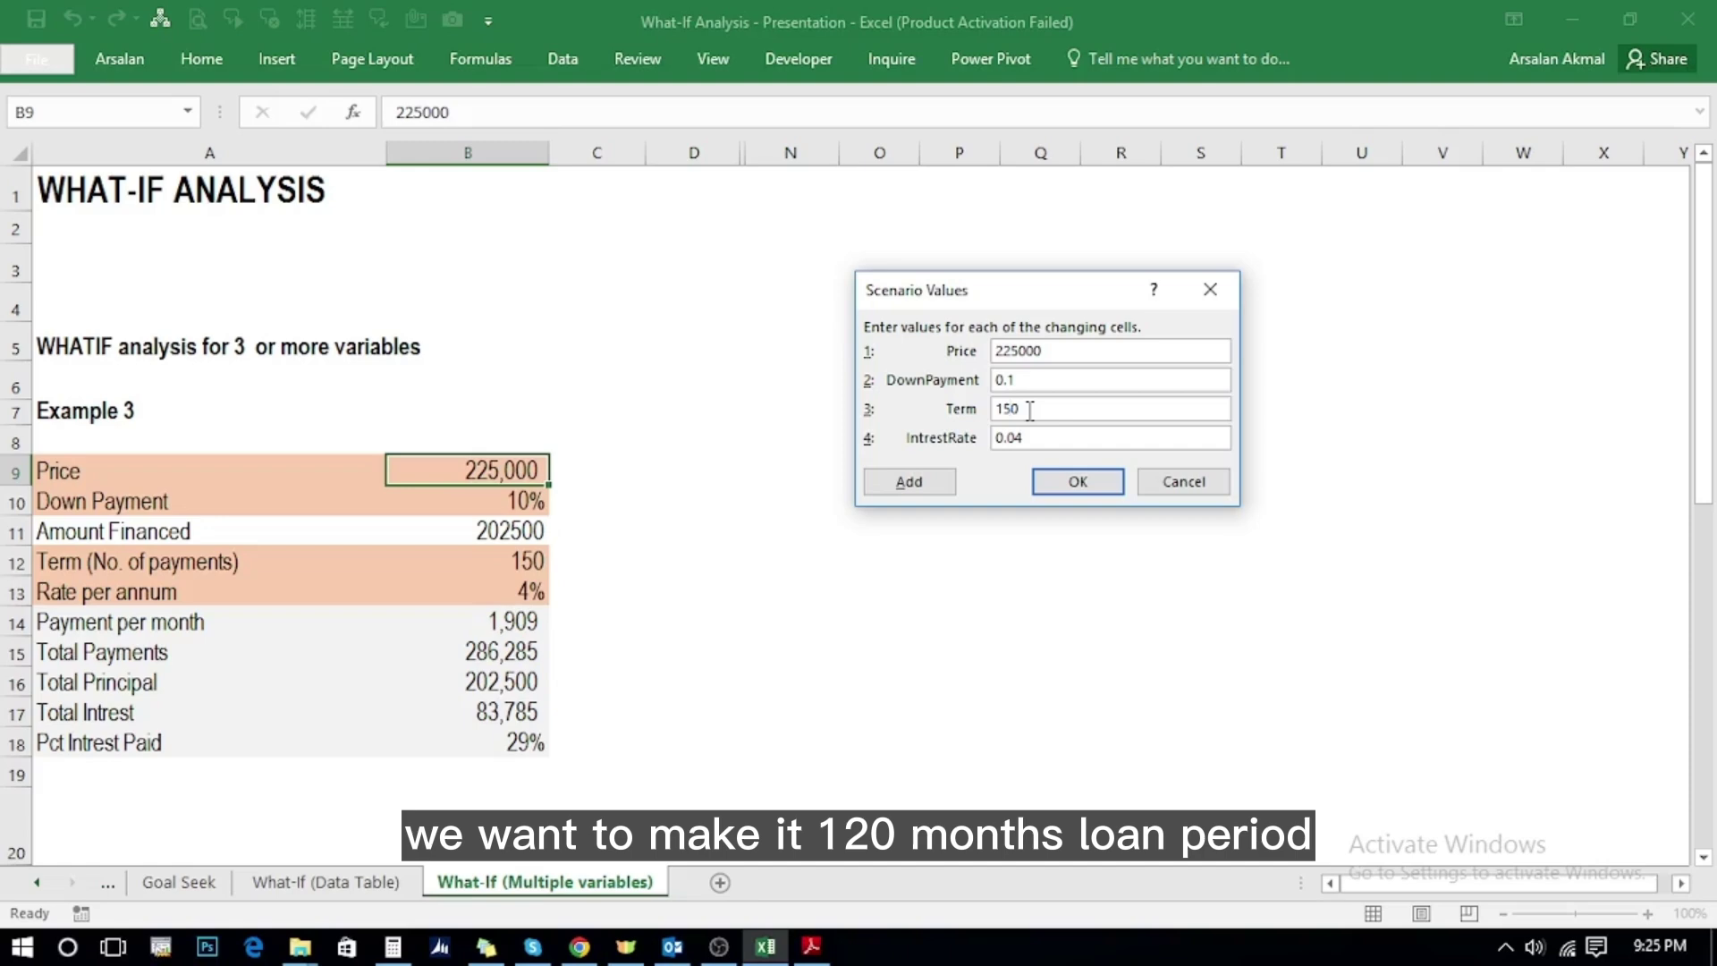
{"action": "key", "text": "Left"}
{"action": "type", "text": "2"}
{"action": "left_click", "coordinate": [922, 479]}
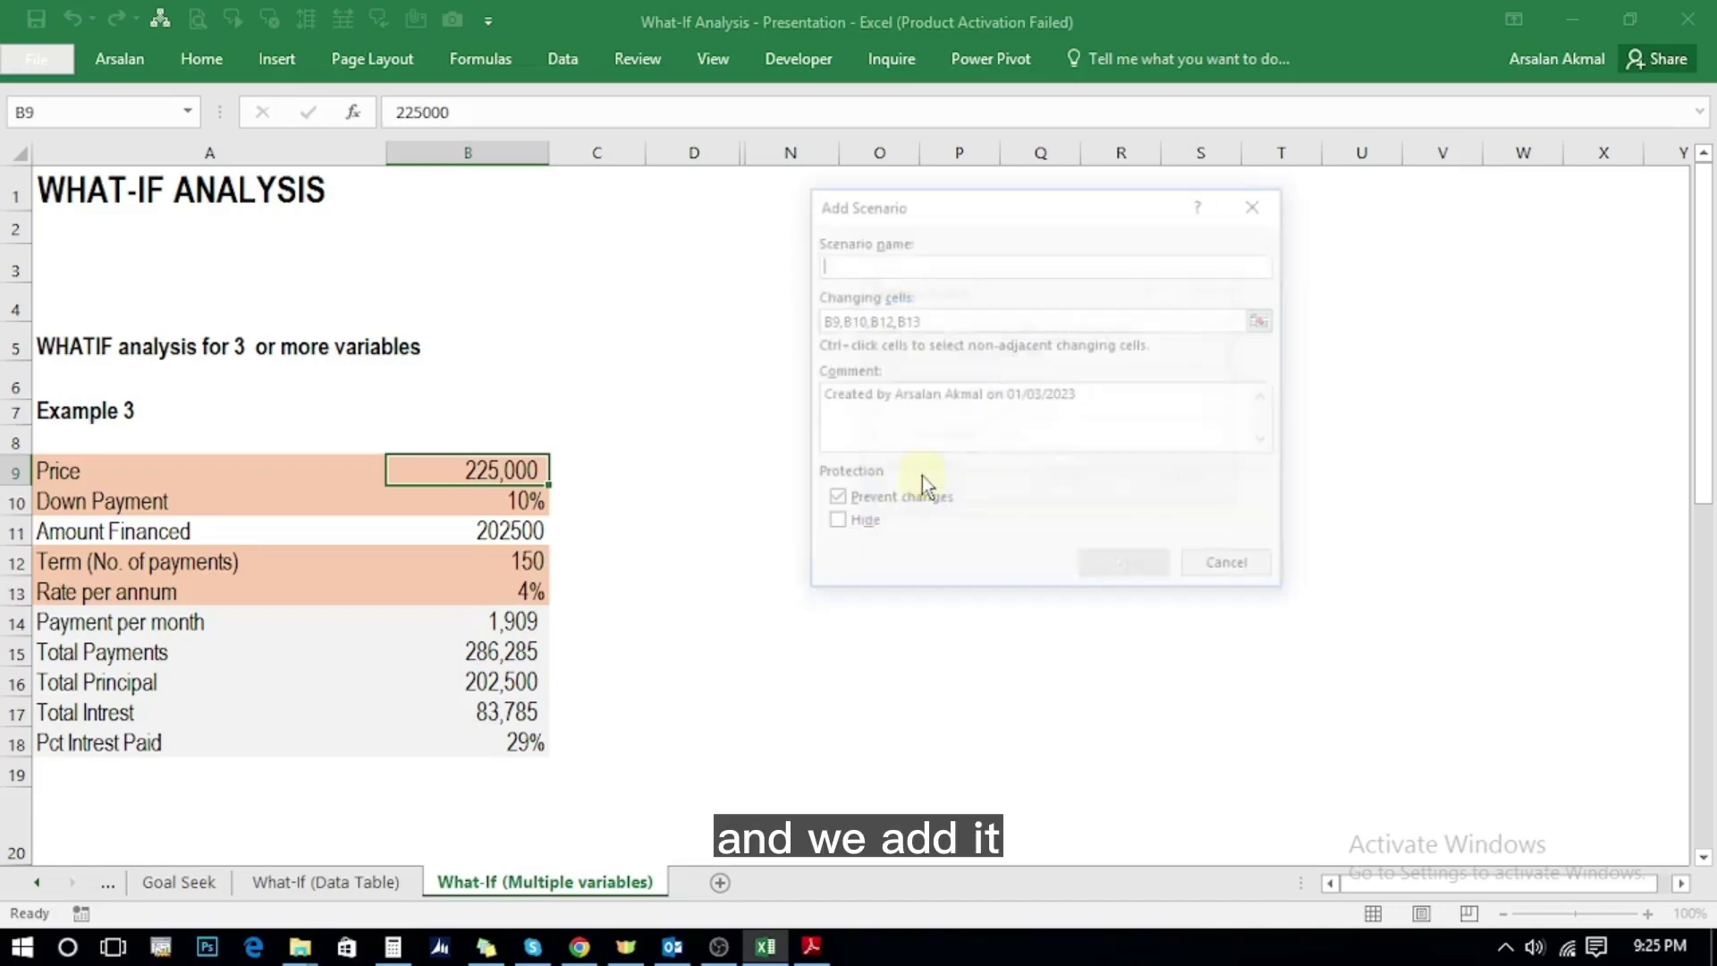
Step: Define a third scenario named Increase in Rate for the same changing cells, with the comment "Increase in Rates" and no change protection
{"action": "left_click", "coordinate": [856, 266]}
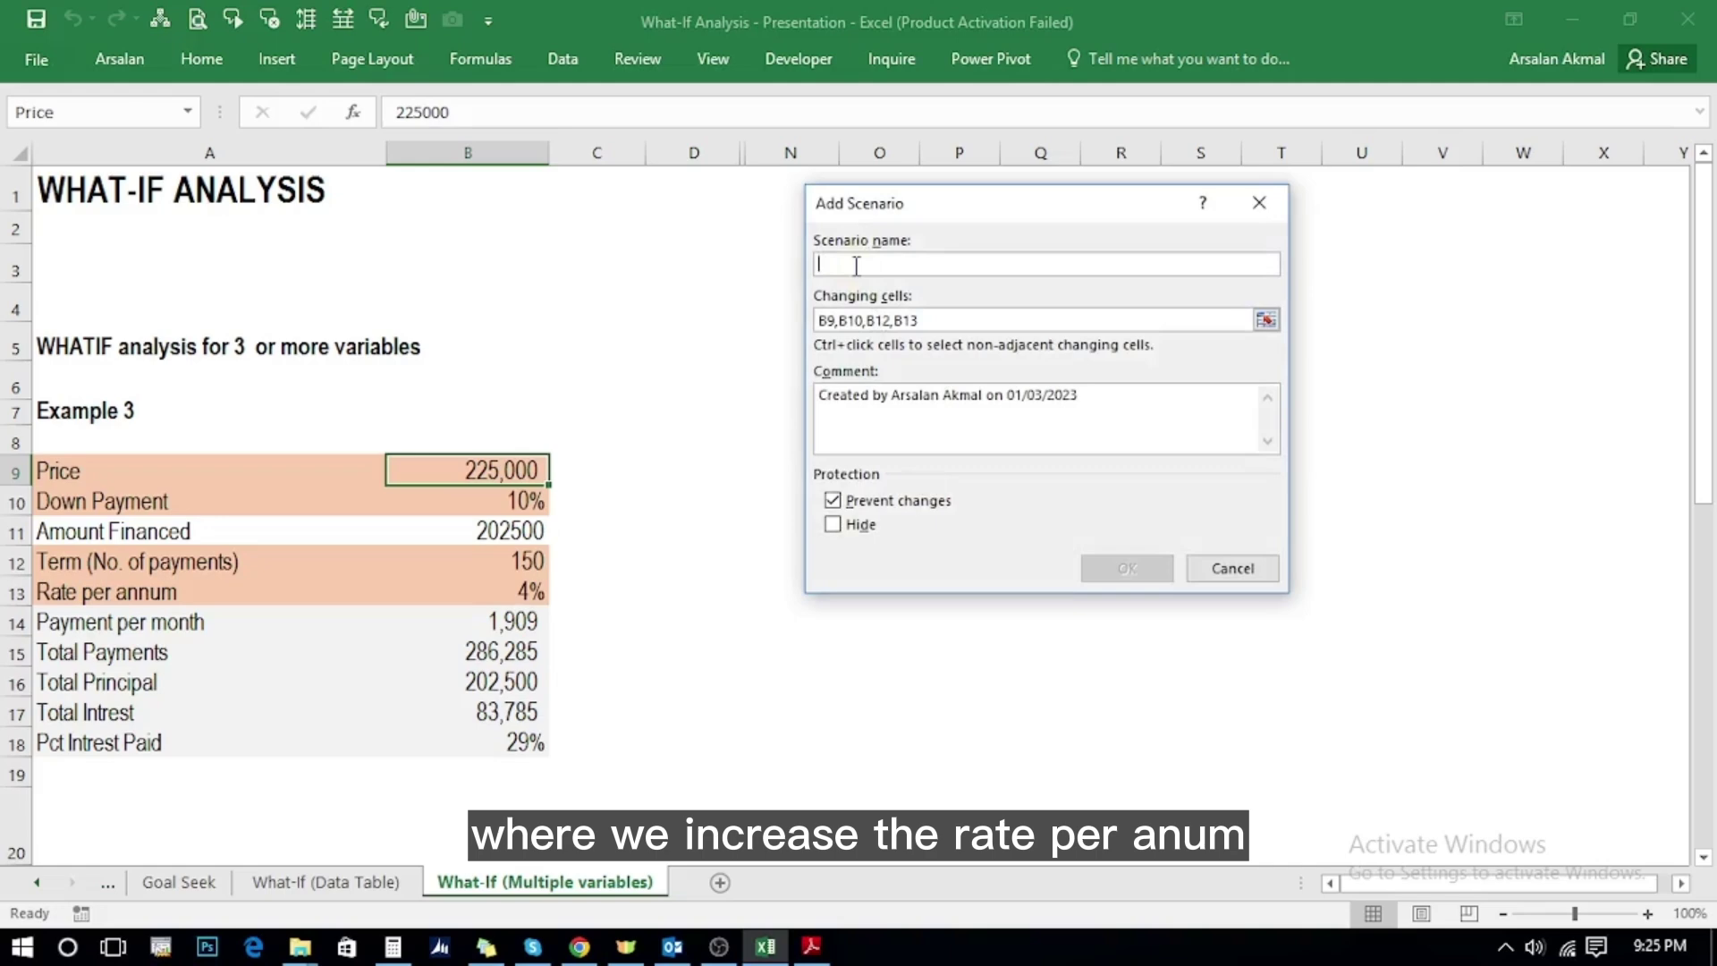
{"action": "type", "text": "Increase in "}
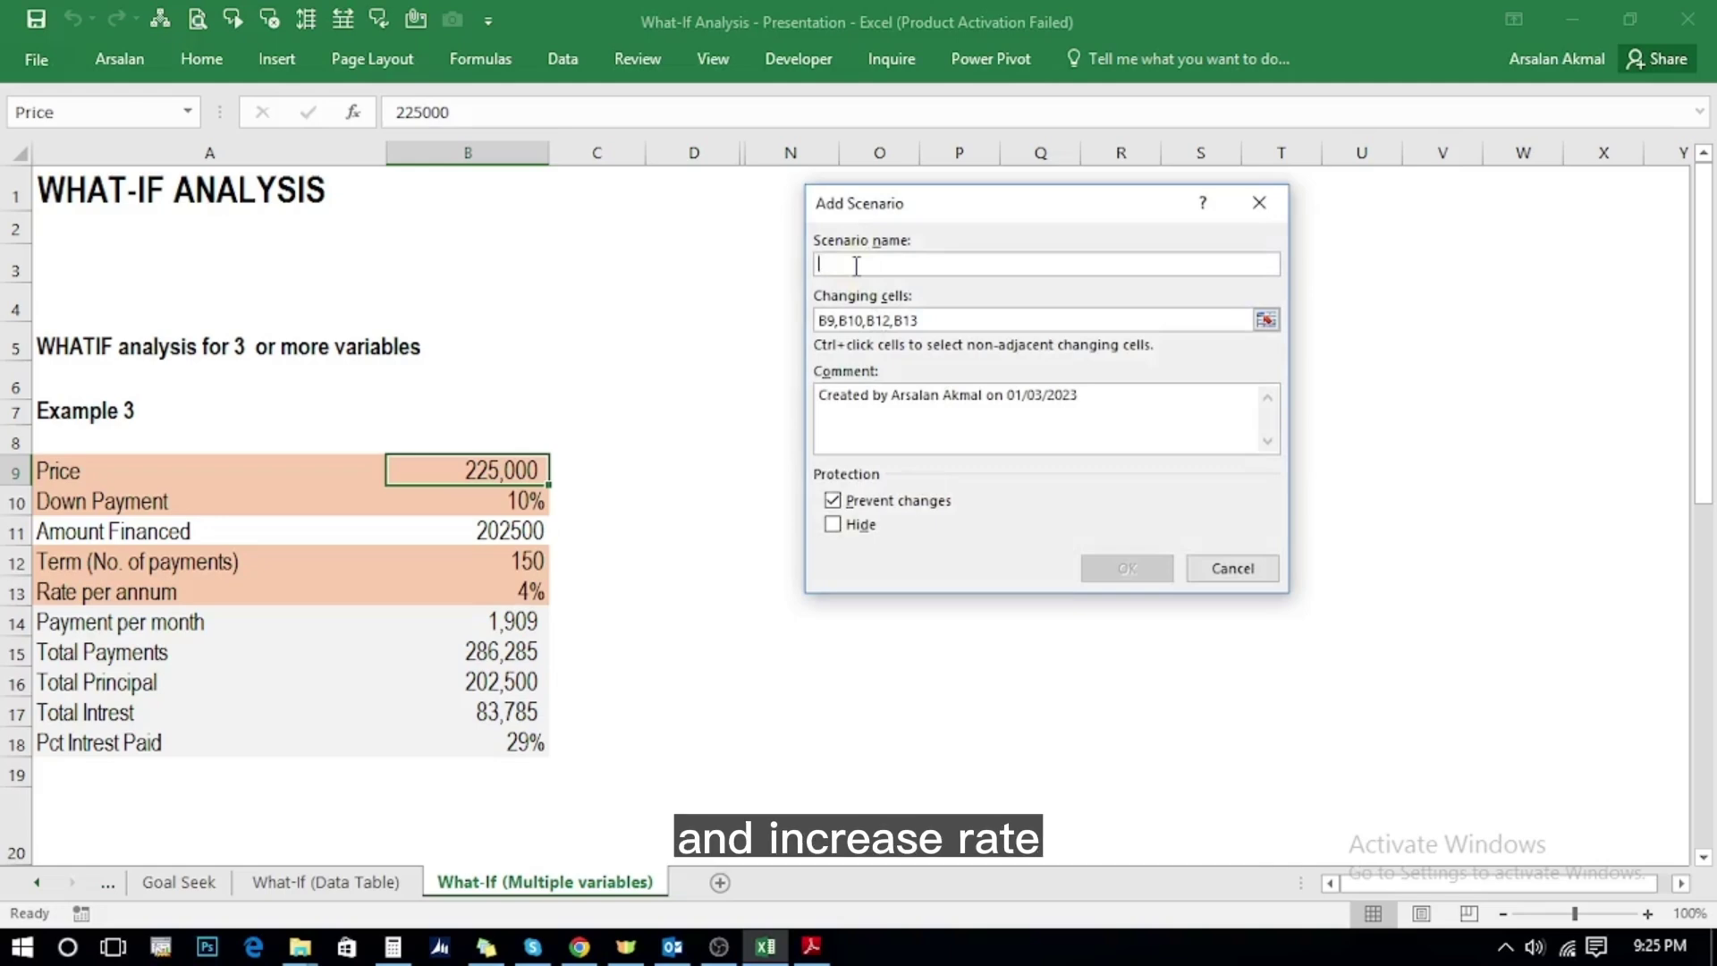
{"action": "type", "text": "Rate"}
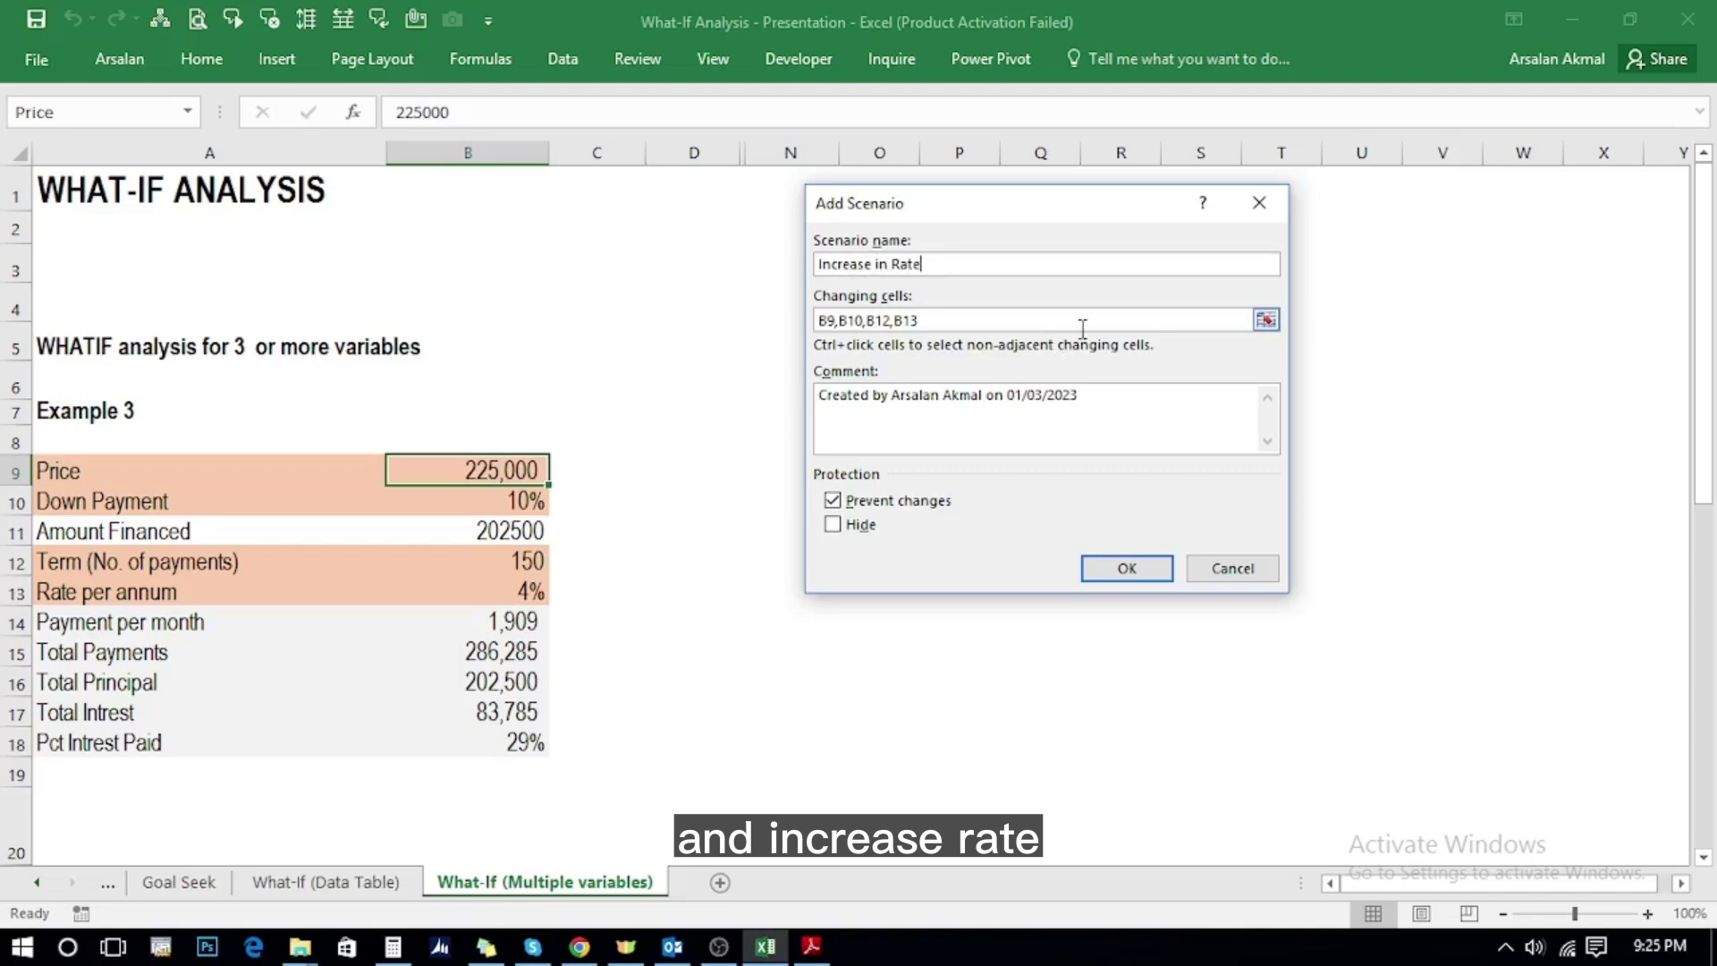
{"action": "key", "text": "Tab"}
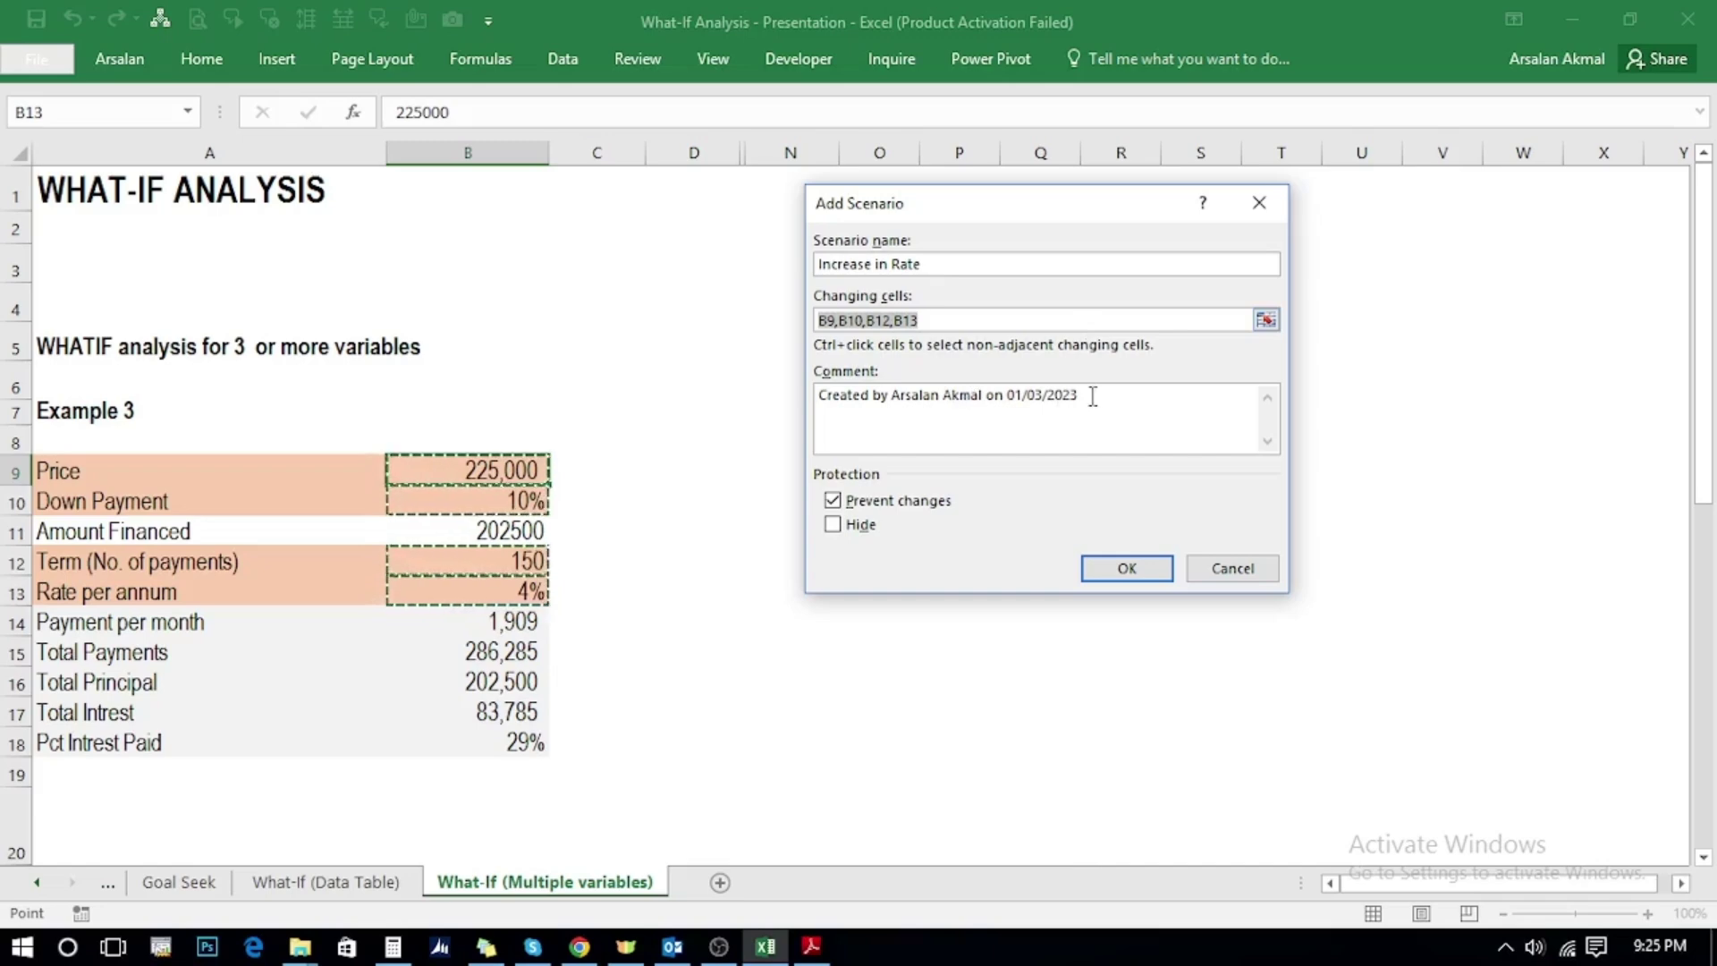
{"action": "key", "text": "Tab"}
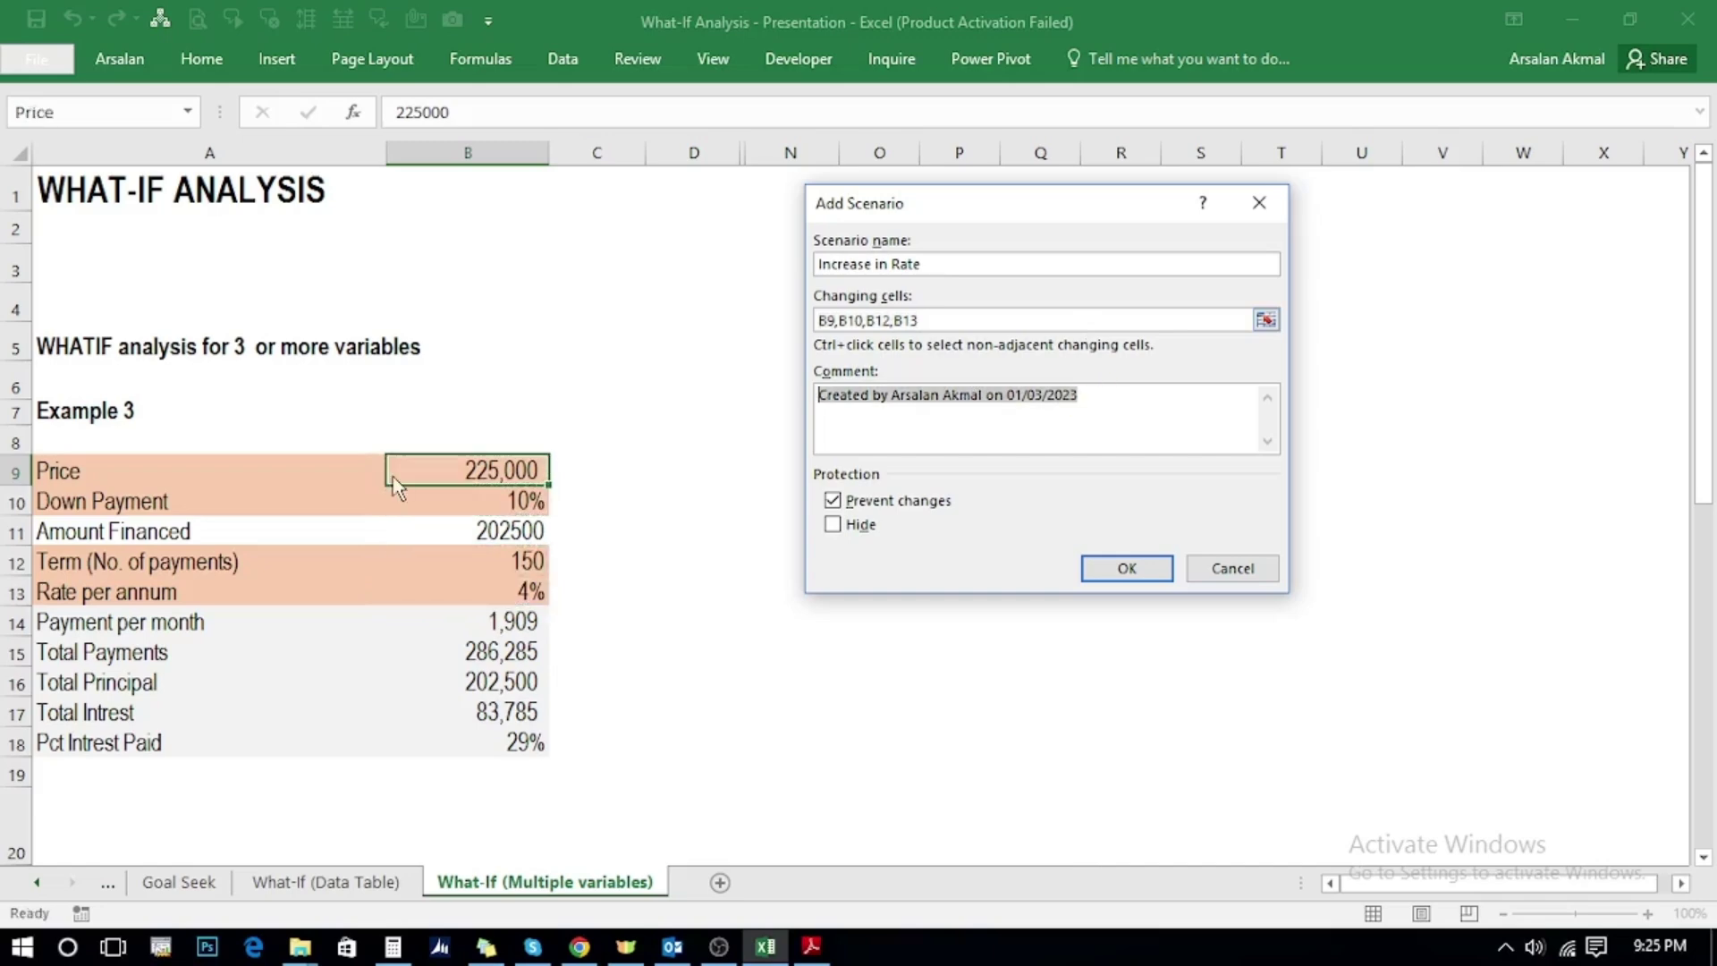
{"action": "type", "text": "Increase i"}
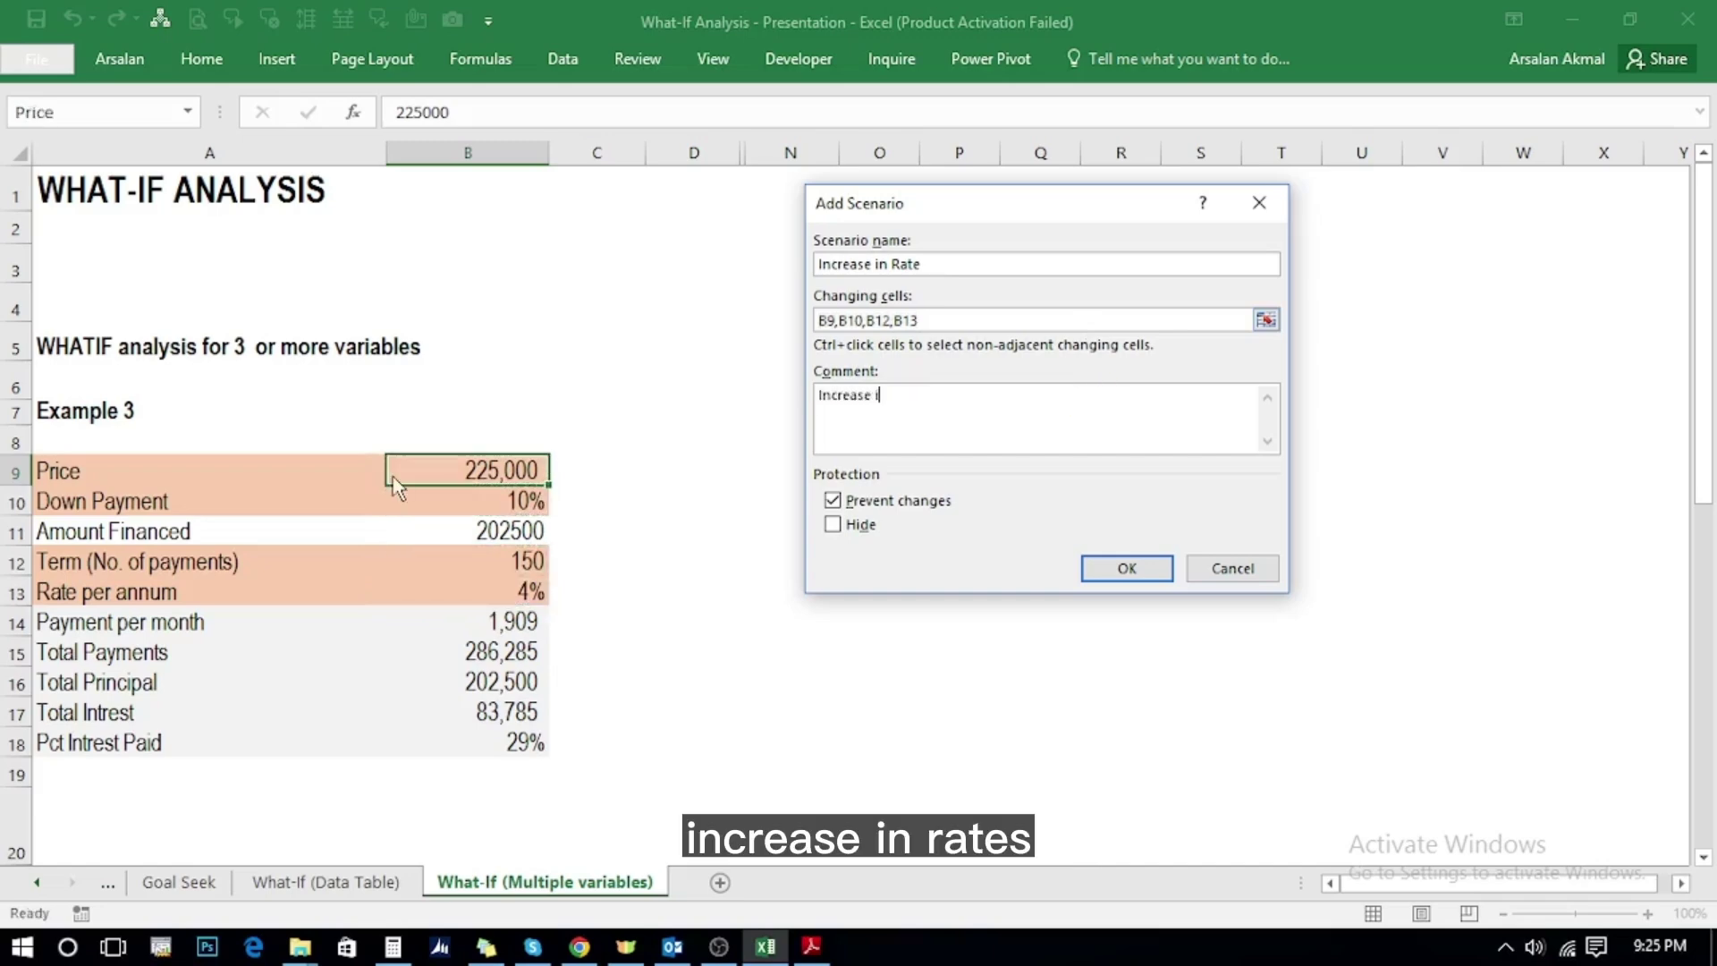
{"action": "type", "text": "n Rates"}
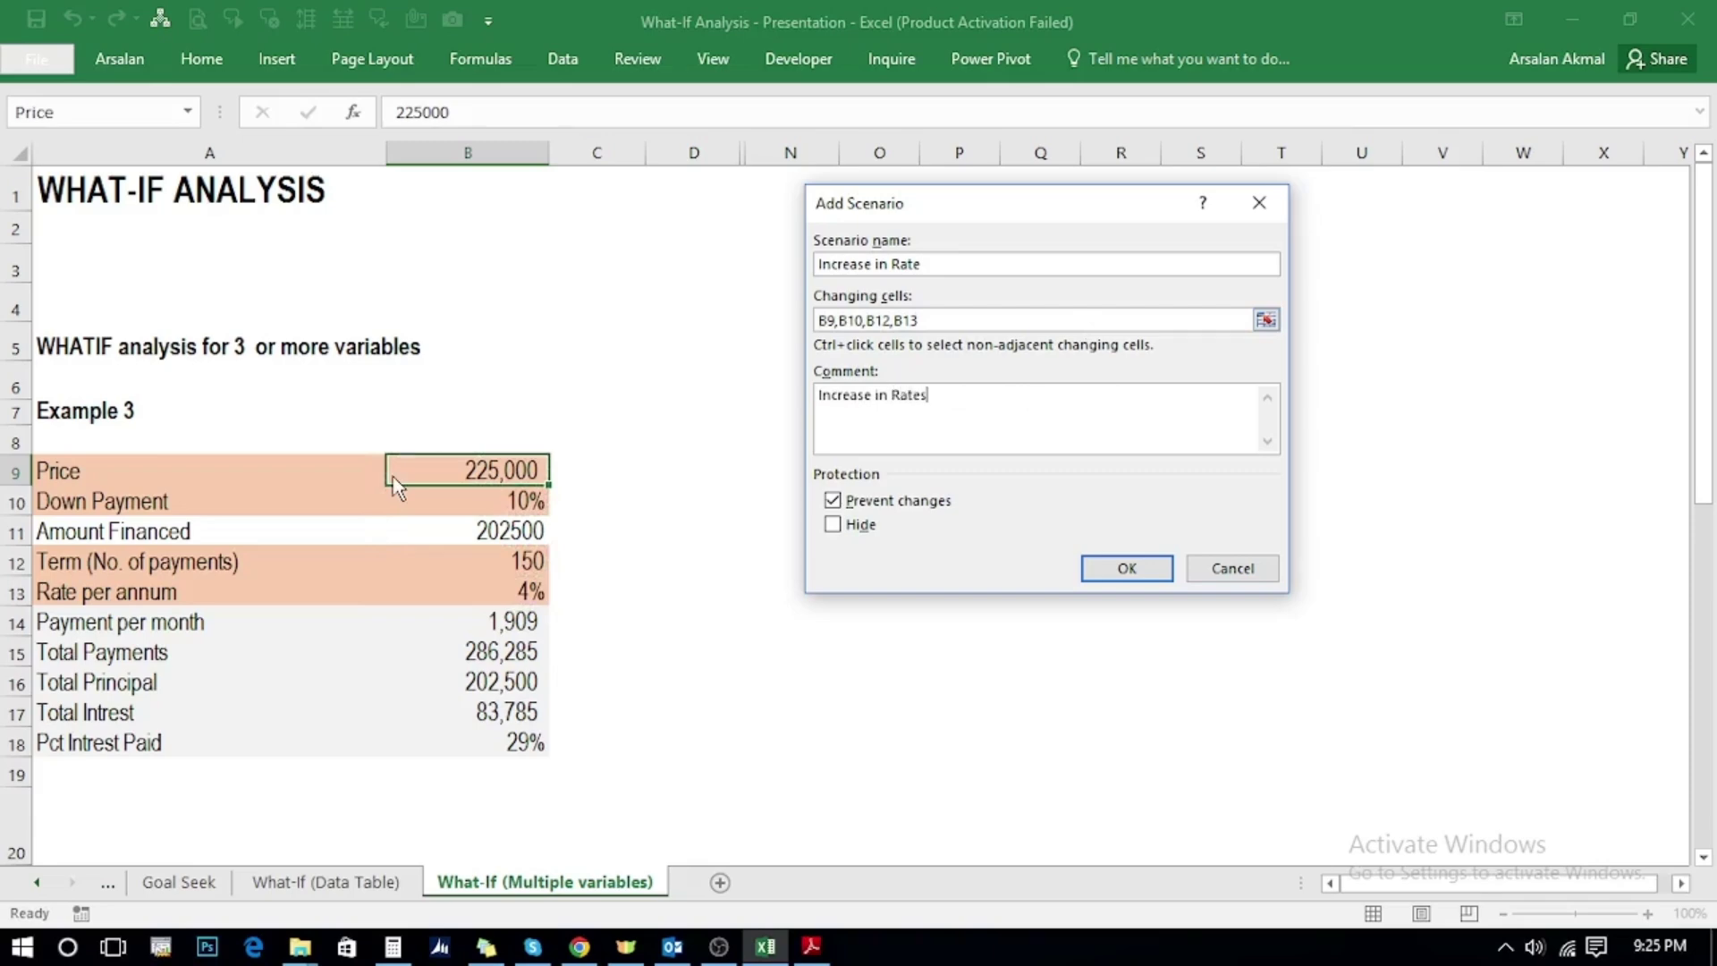
{"action": "key", "text": "Tab"}
{"action": "key", "text": "space"}
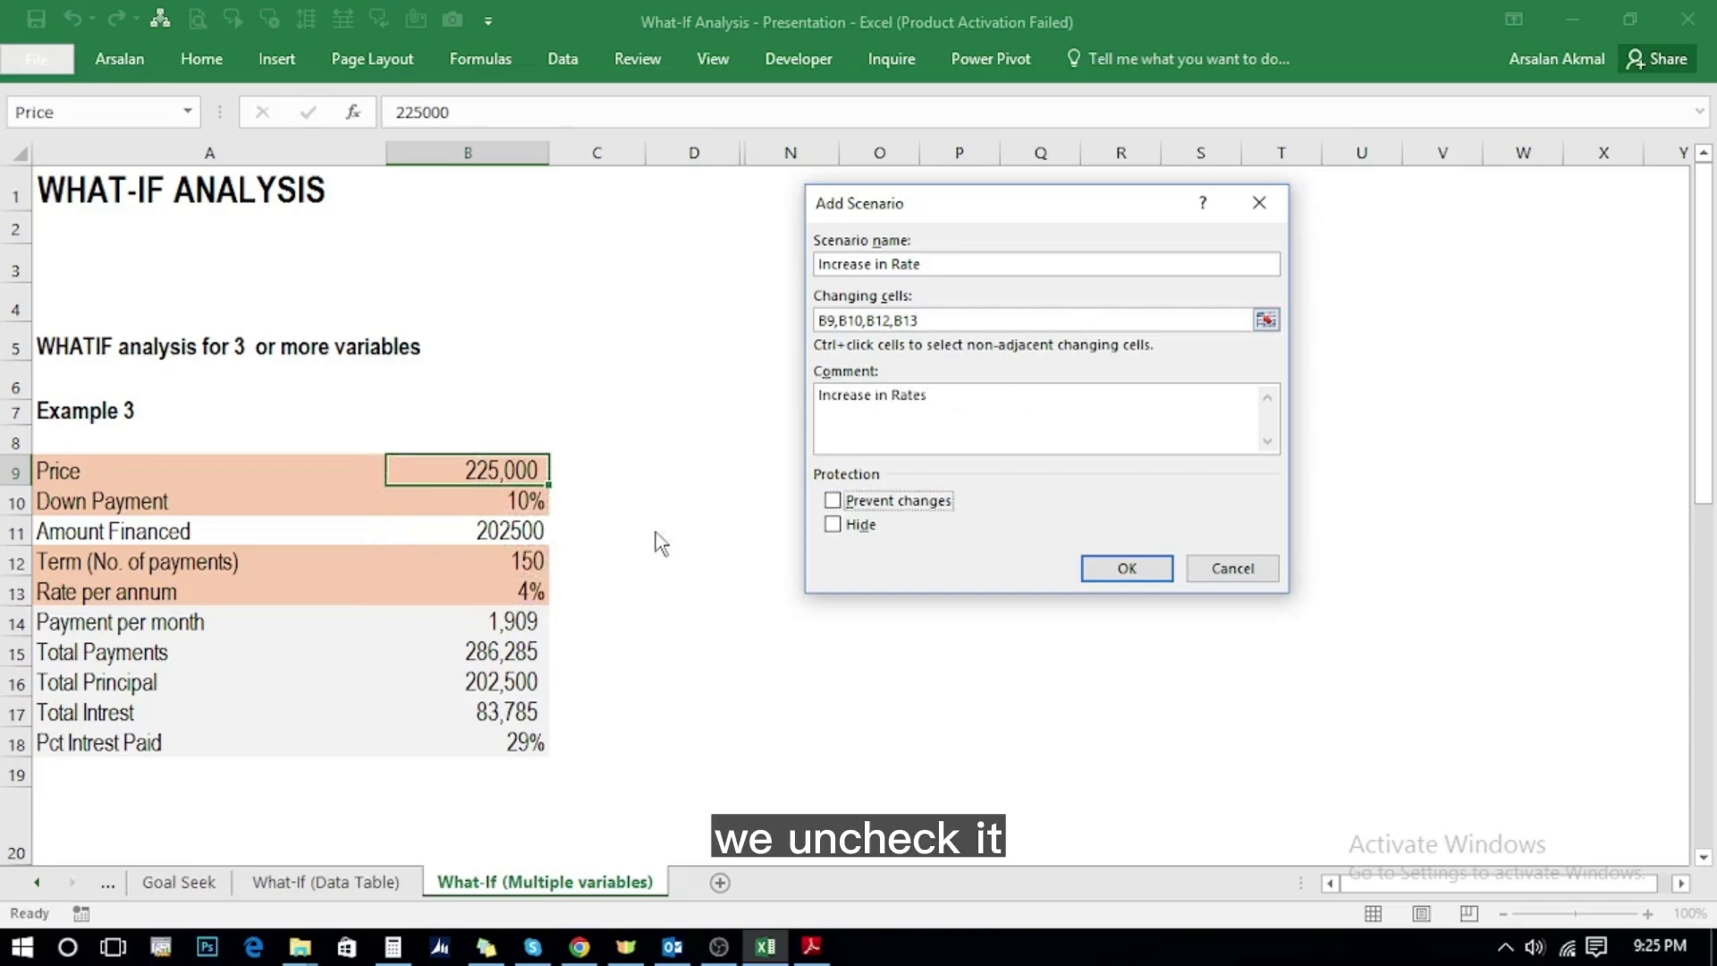
{"action": "left_click", "coordinate": [1125, 569]}
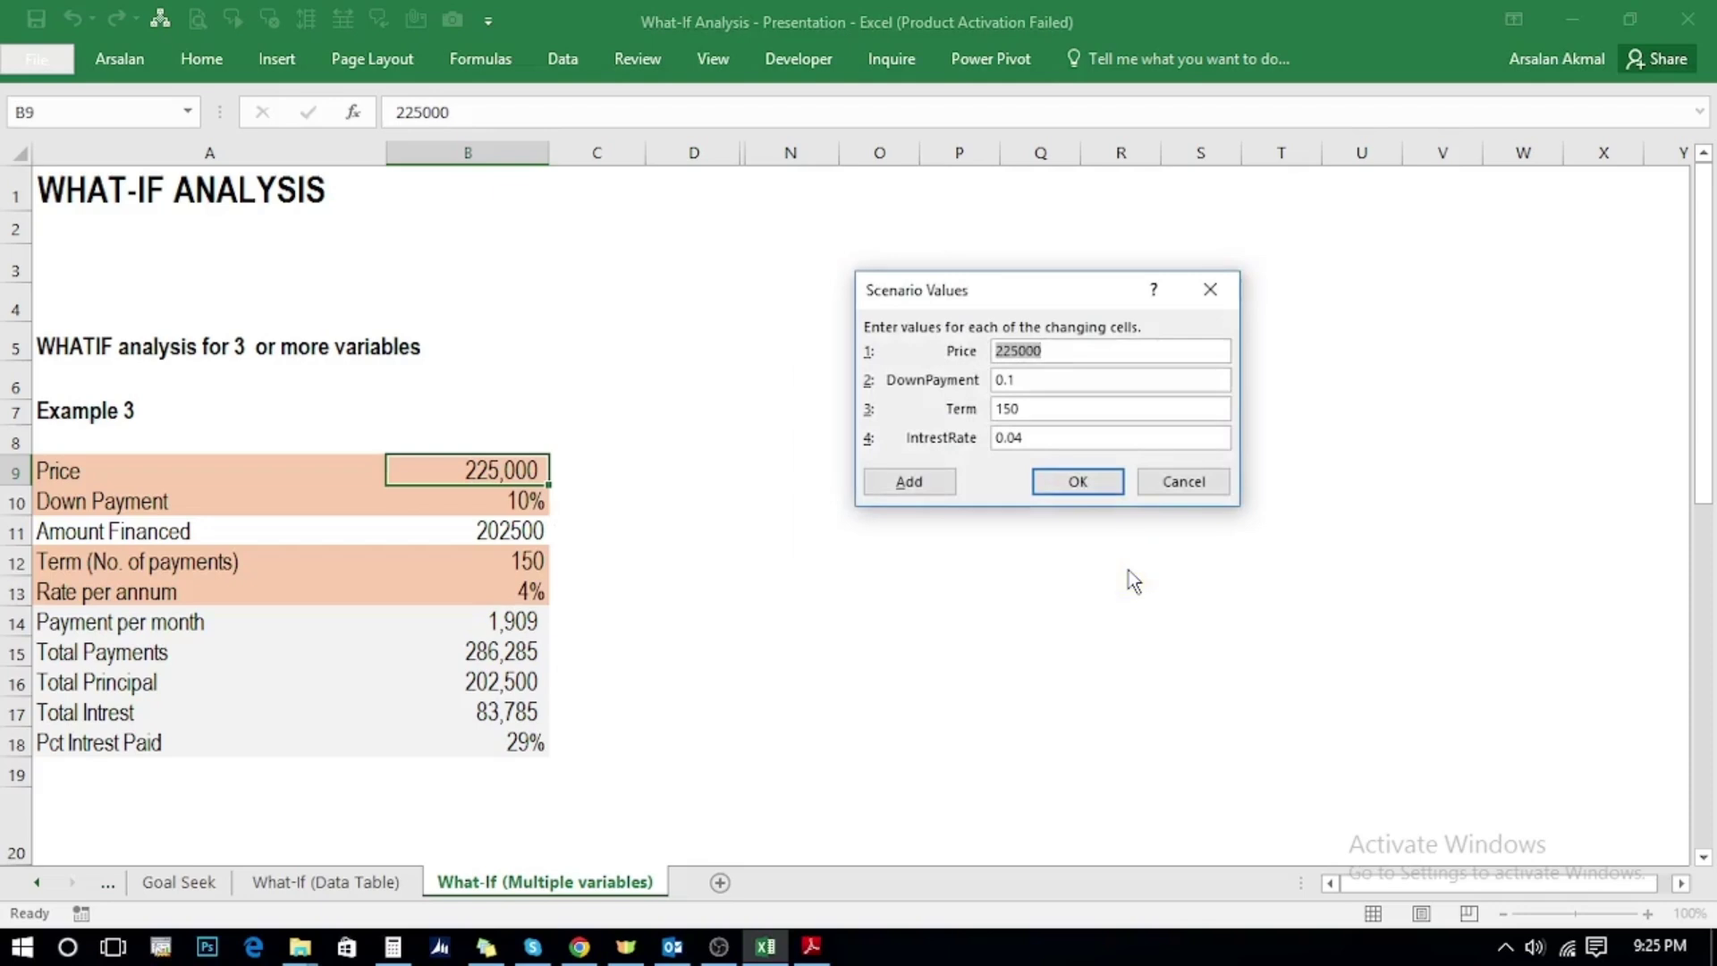
Step: Set the Increase in Rate scenario's interest rate to 0.06 and save the scenario
{"action": "left_click", "coordinate": [1035, 439]}
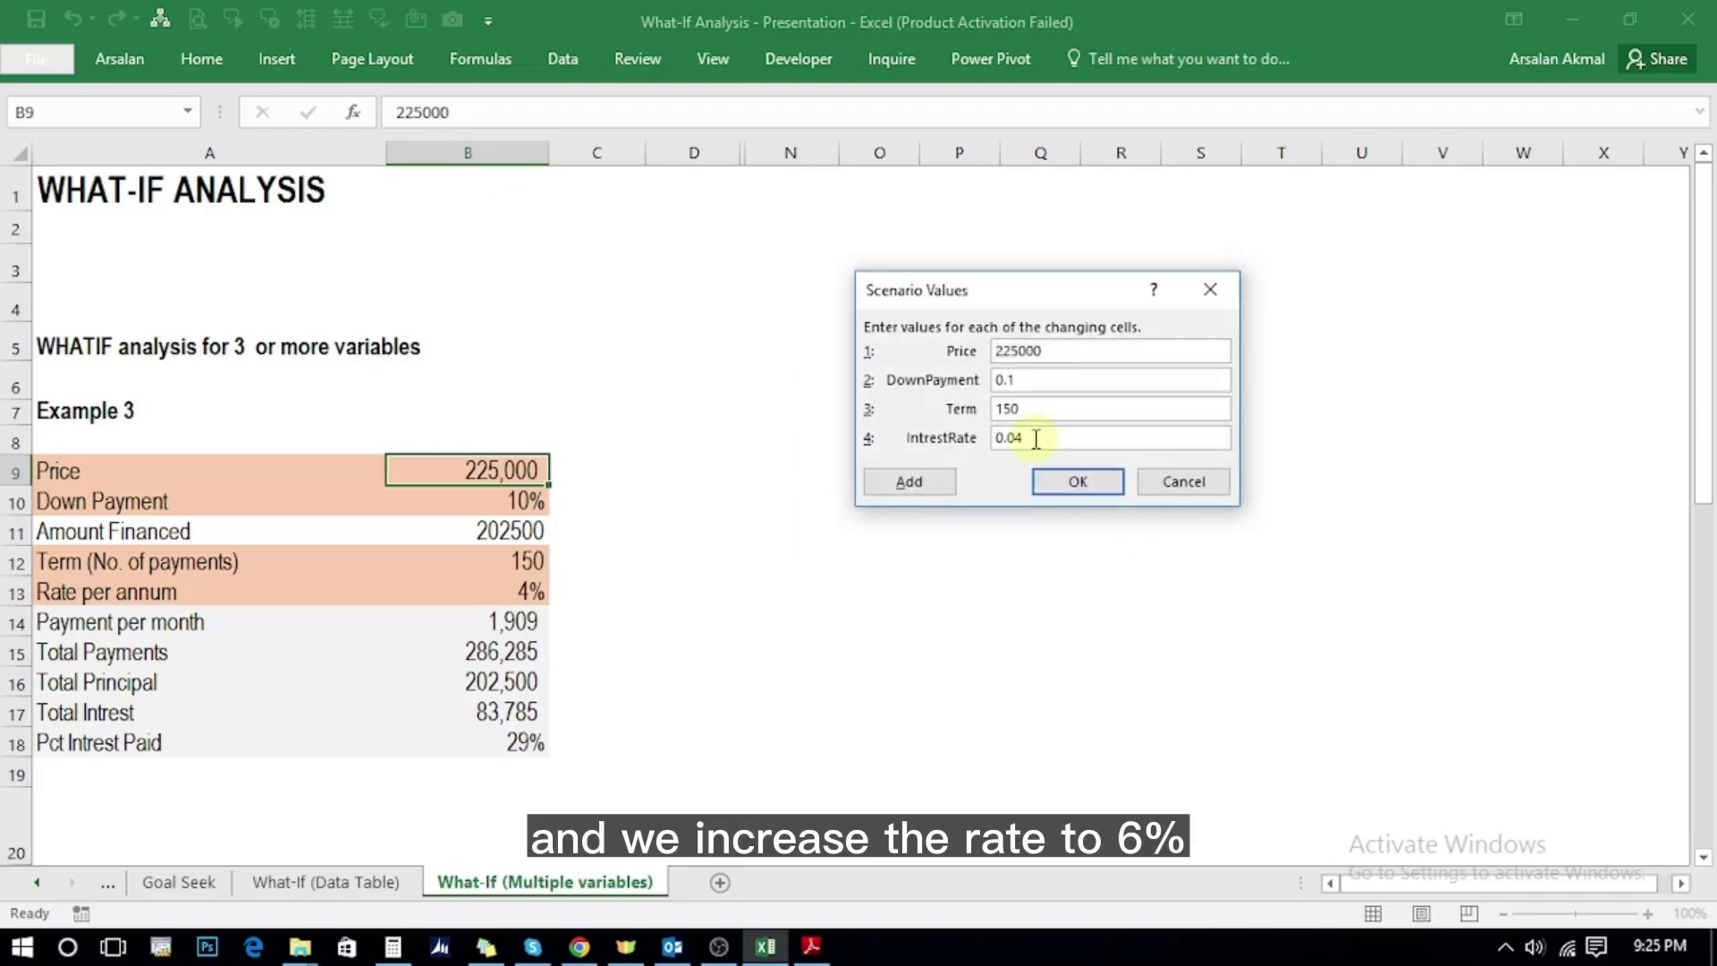
{"action": "key", "text": "shift+Left"}
{"action": "type", "text": "6"}
{"action": "left_click", "coordinate": [1076, 483]}
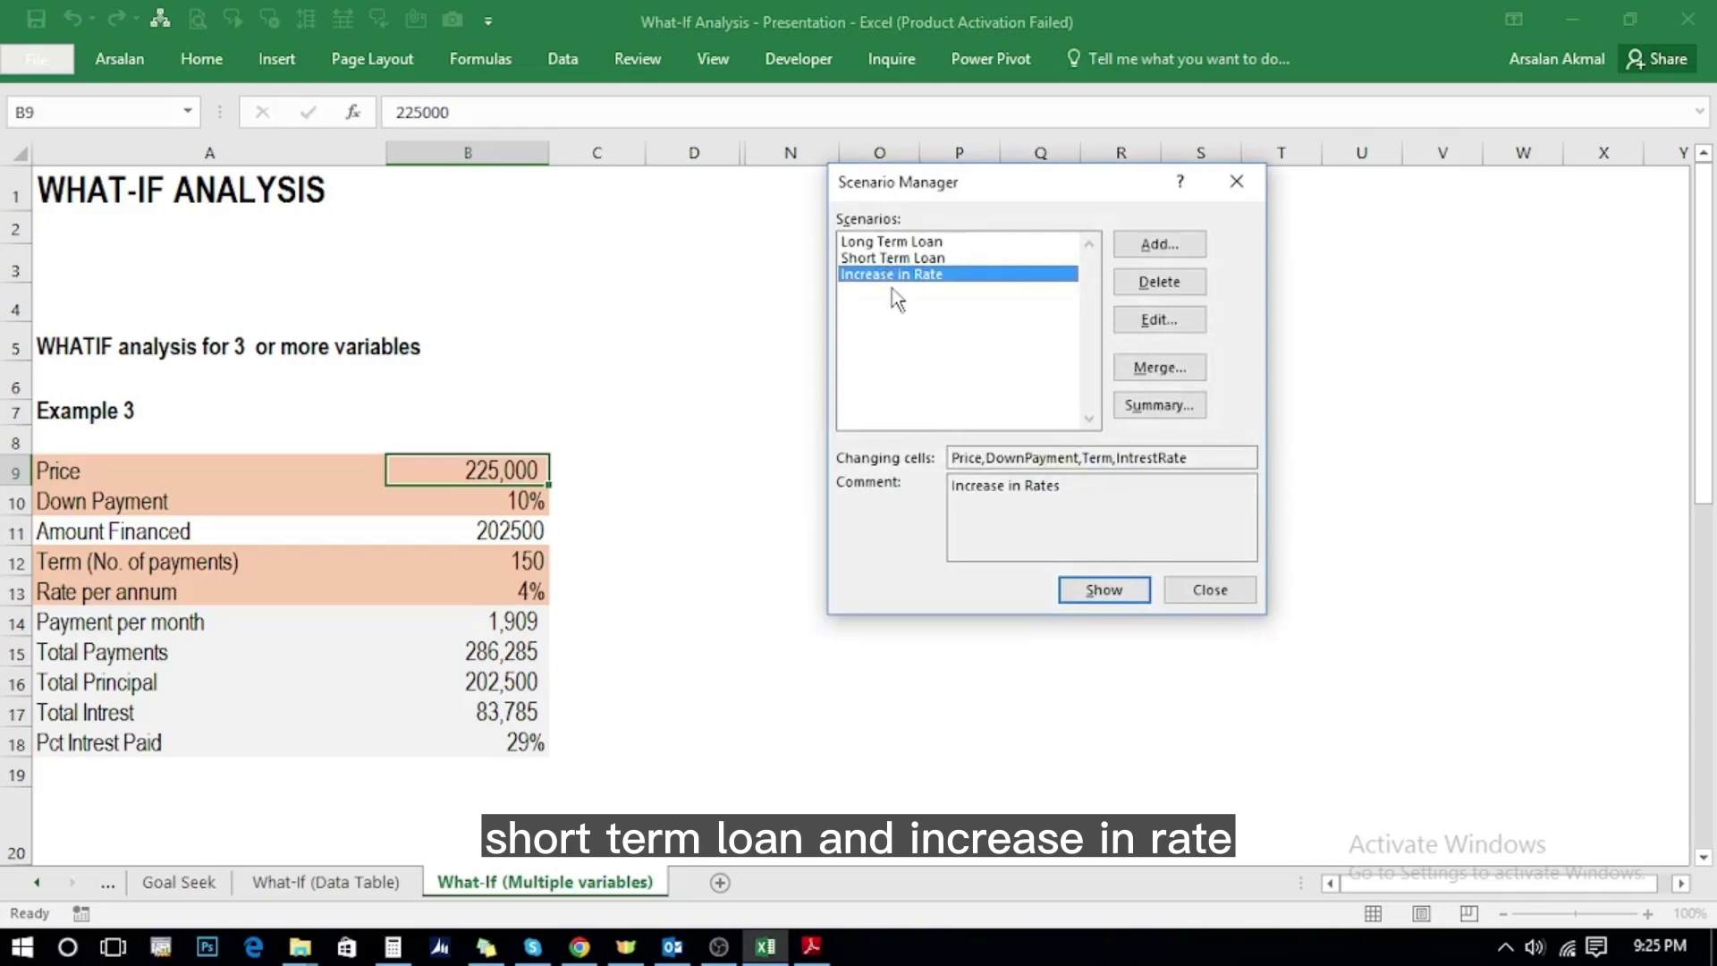
Step: Generate a Scenario summary report for the loan scenarios, using cells B14 through B18 as the result cells
{"action": "left_click", "coordinate": [1129, 415]}
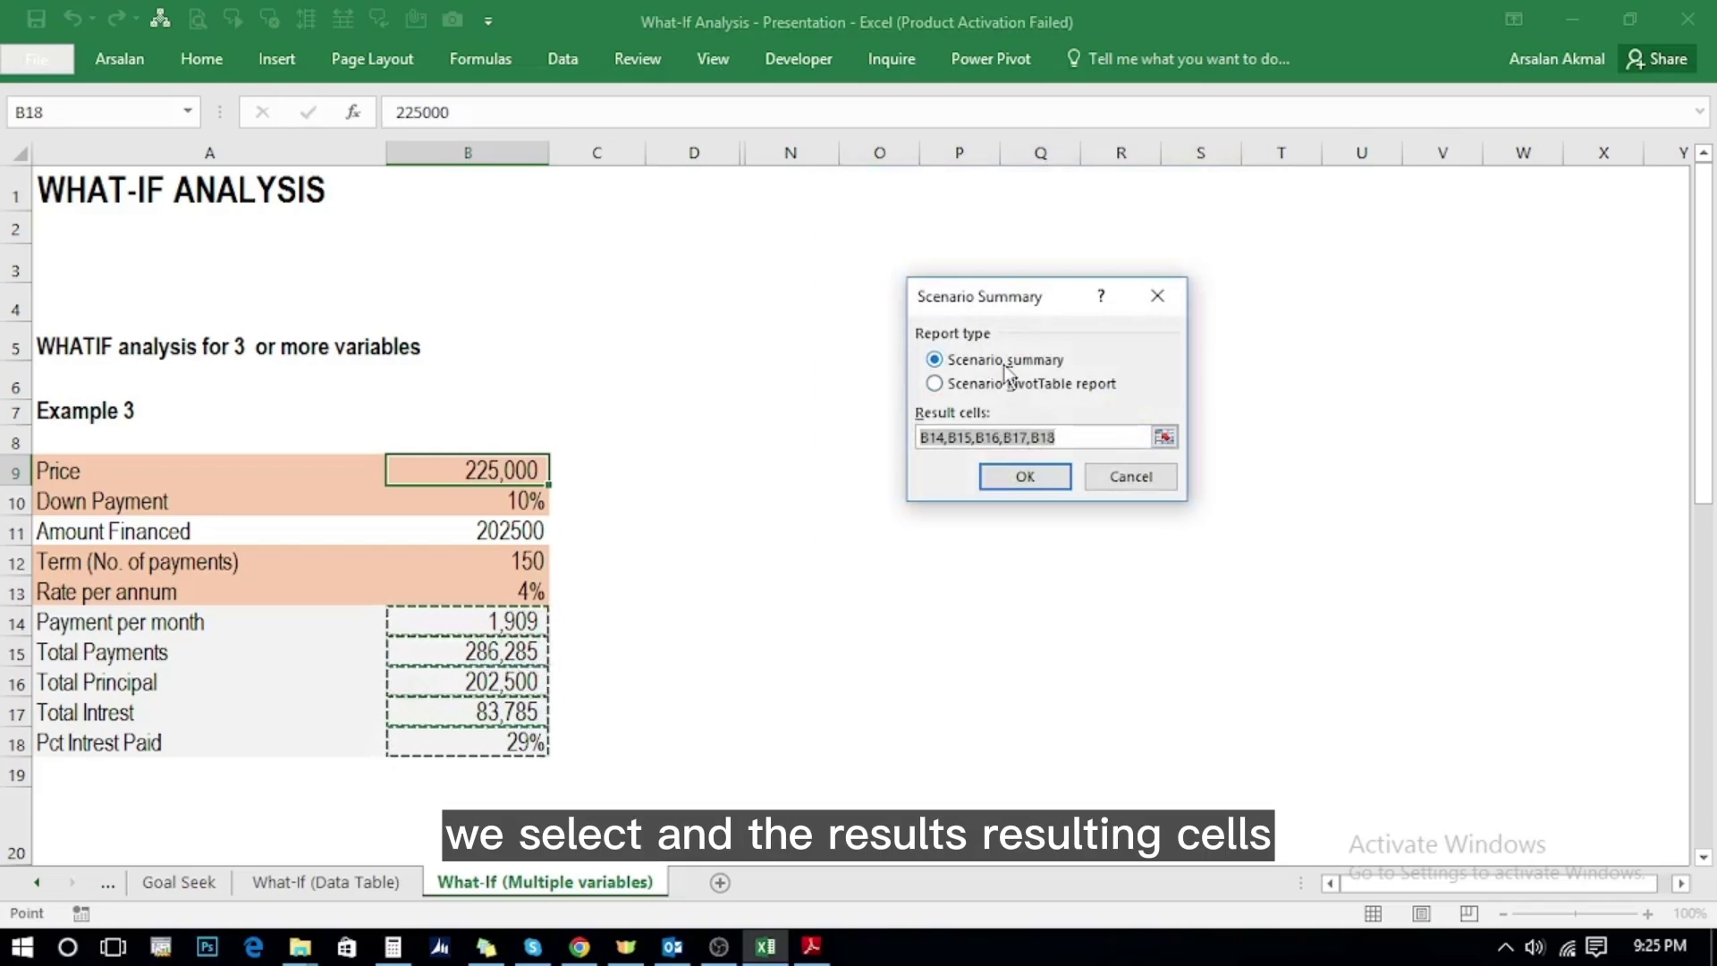
{"action": "key", "text": "Down"}
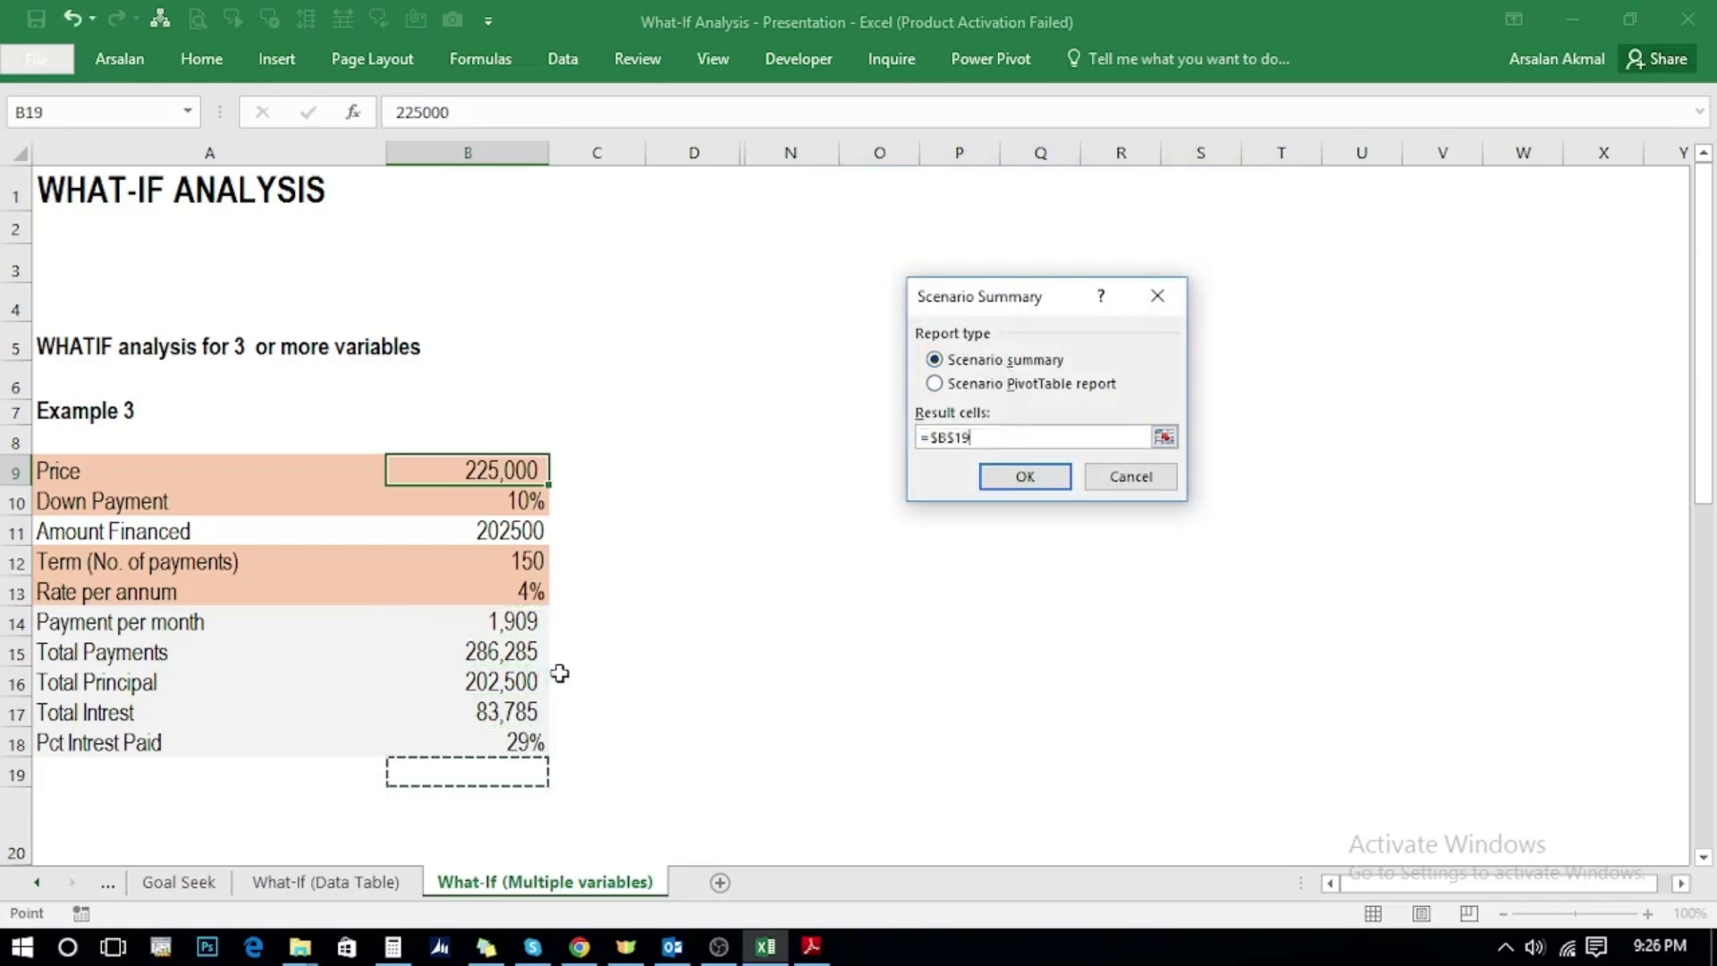
{"action": "key", "text": "Up"}
{"action": "key", "text": "Up"}
{"action": "key", "text": "Up"}
{"action": "key", "text": "Up"}
{"action": "key", "text": "Up"}
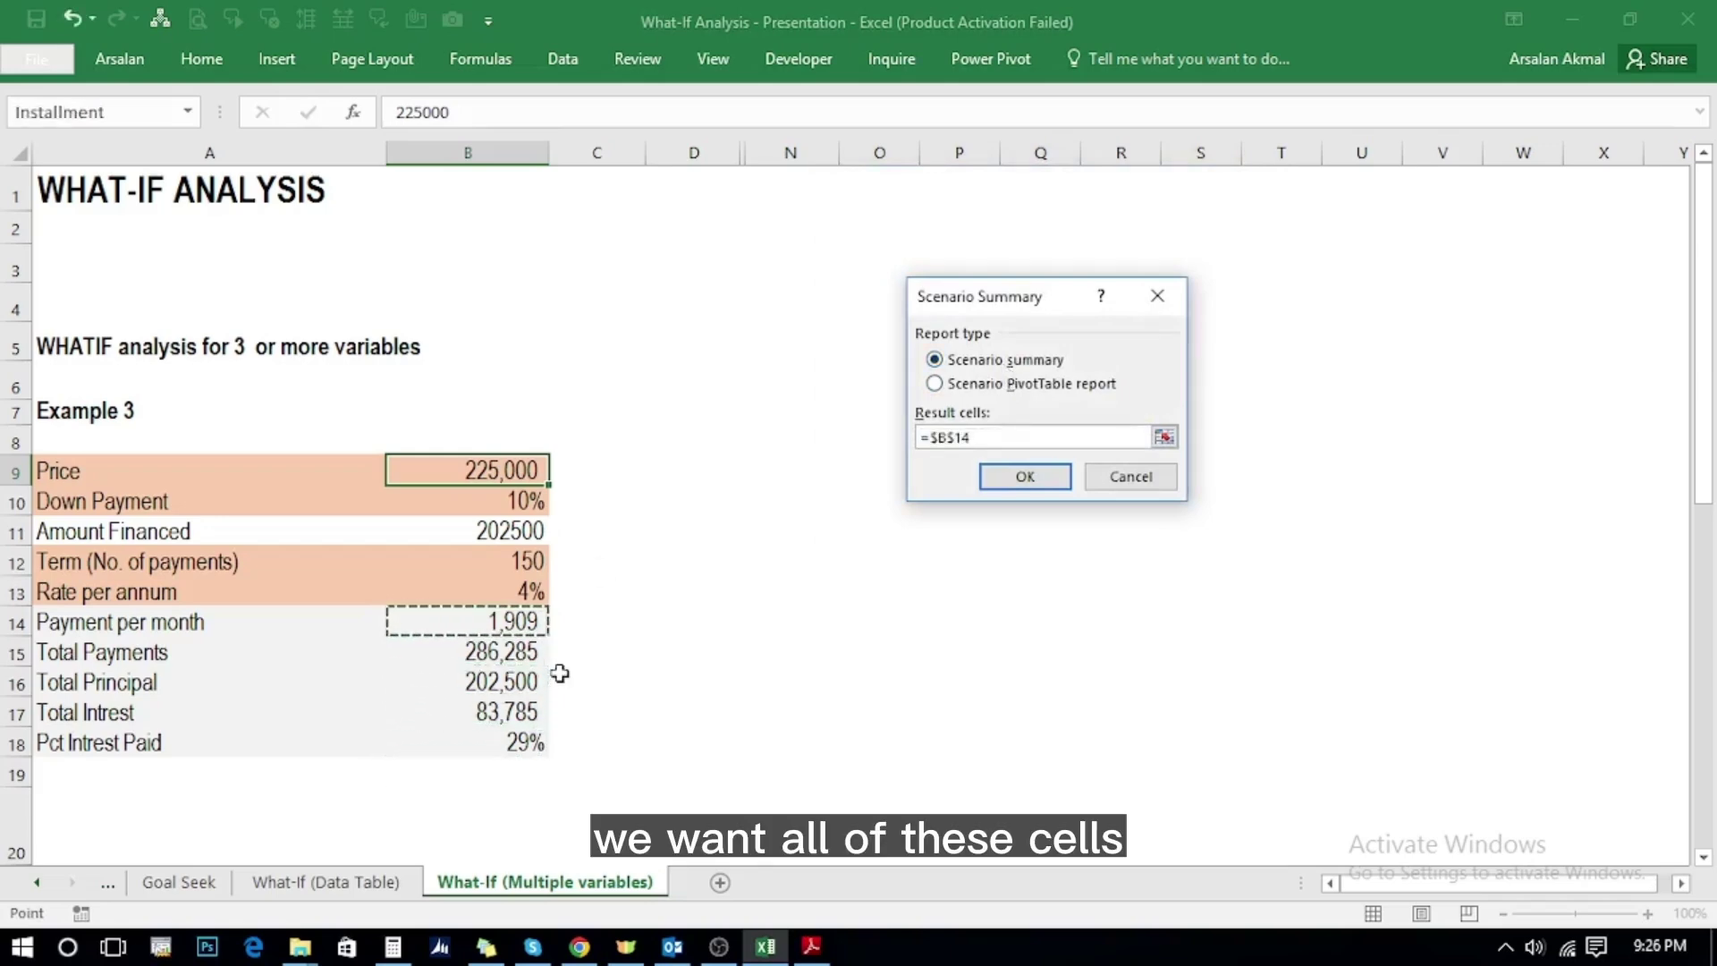
{"action": "left_click", "coordinate": [481, 651], "text": "ctrl"}
{"action": "left_click", "coordinate": [483, 681], "text": "ctrl"}
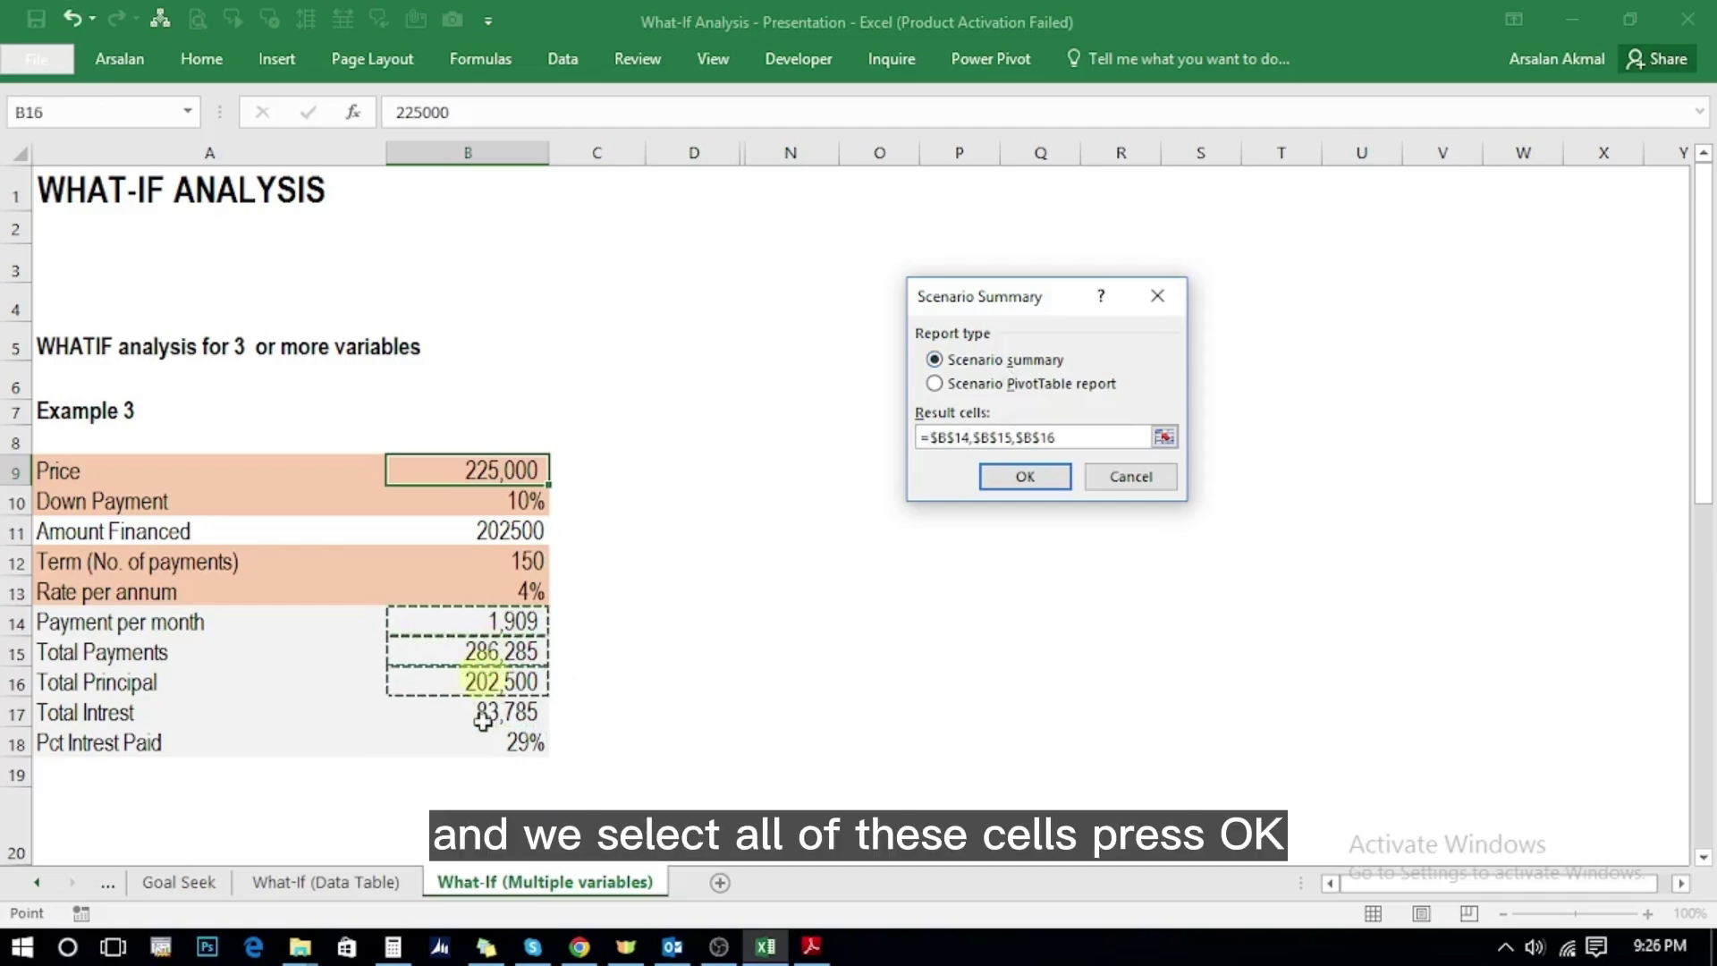
{"action": "left_click", "coordinate": [483, 712], "text": "ctrl"}
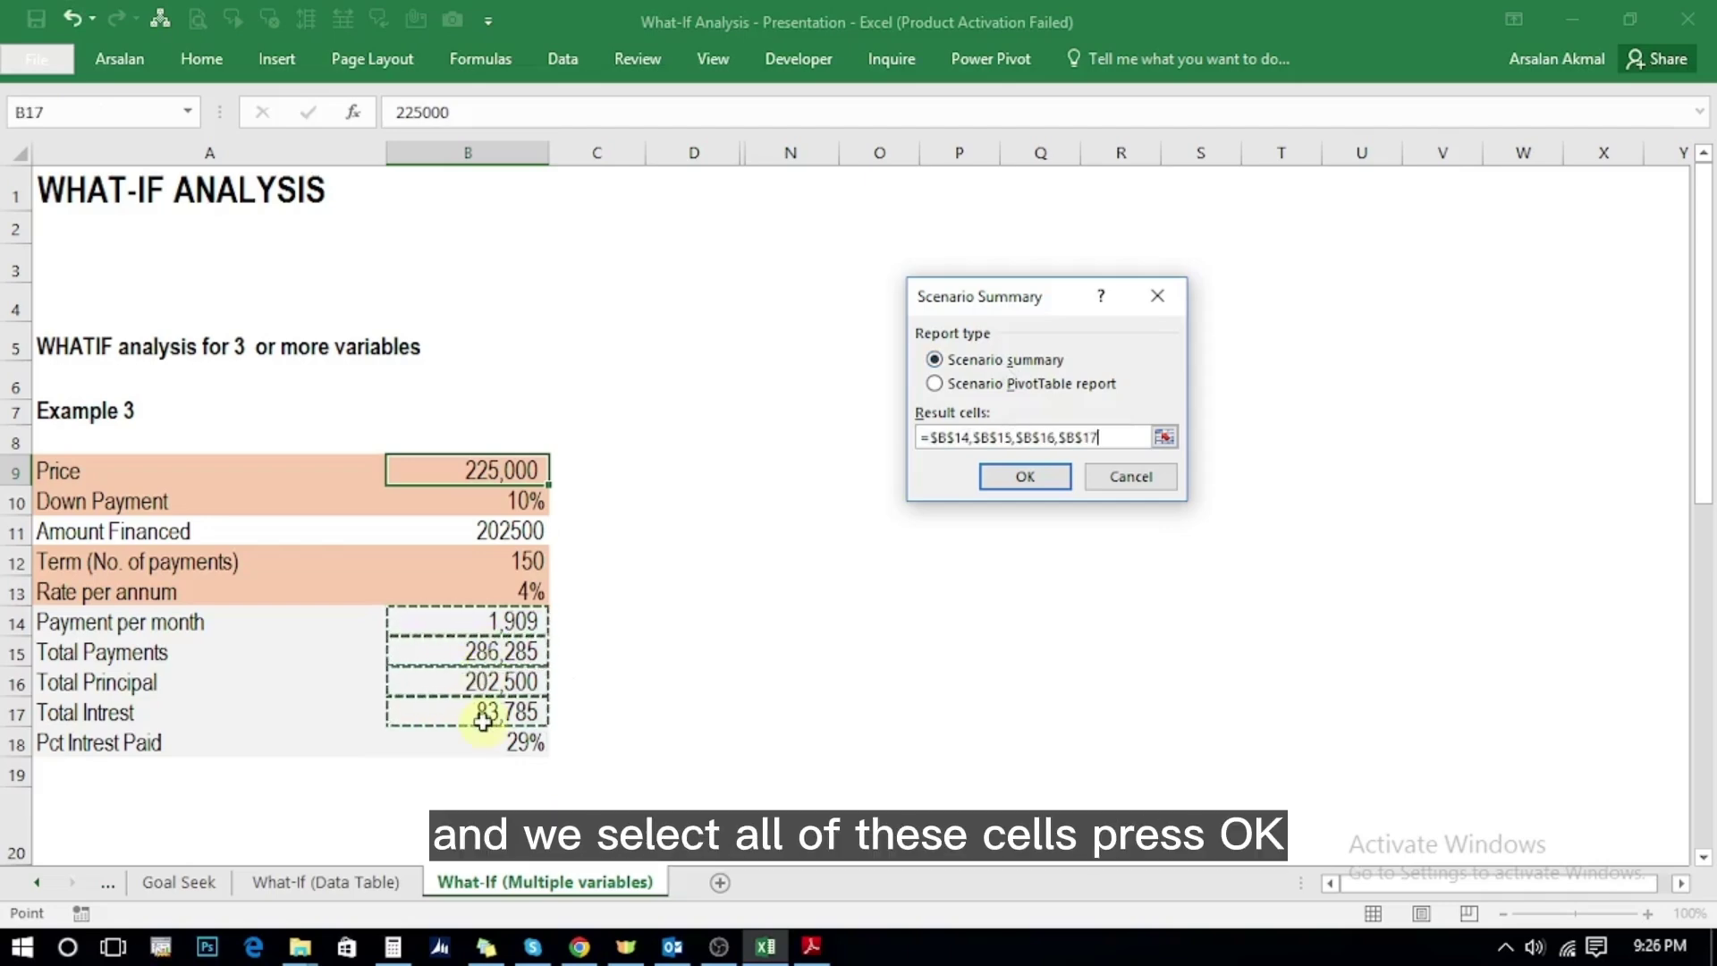
{"action": "left_click", "coordinate": [1025, 476]}
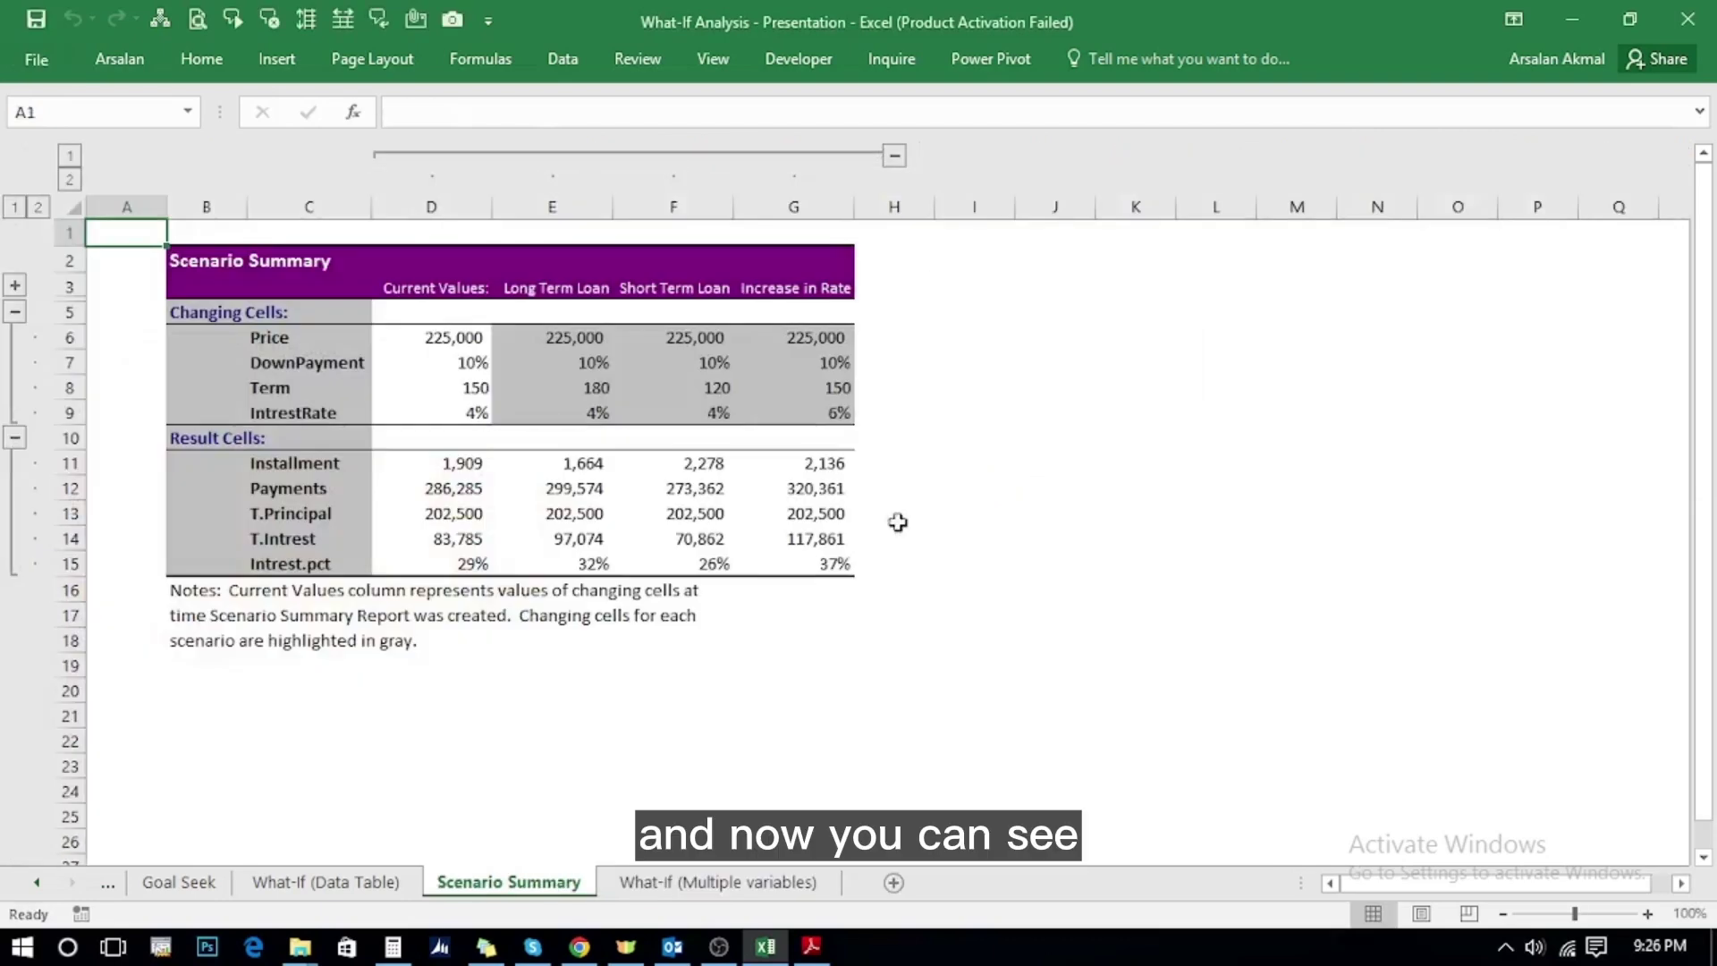
Step: Move the Scenario Summary sheet to the end, after the What-If (Multiple variables) sheet
{"action": "left_click", "coordinate": [508, 887]}
{"action": "left_click_drag", "start_coordinate": [722, 890], "coordinate": [885, 885]}
Step: Review the price, down payment, term and interest rate in the Current Values column of the scenario summary
{"action": "key", "text": "Right"}
{"action": "key", "text": "Right"}
{"action": "key", "text": "Down"}
{"action": "key", "text": "Down"}
{"action": "key", "text": "Down"}
{"action": "key", "text": "Down"}
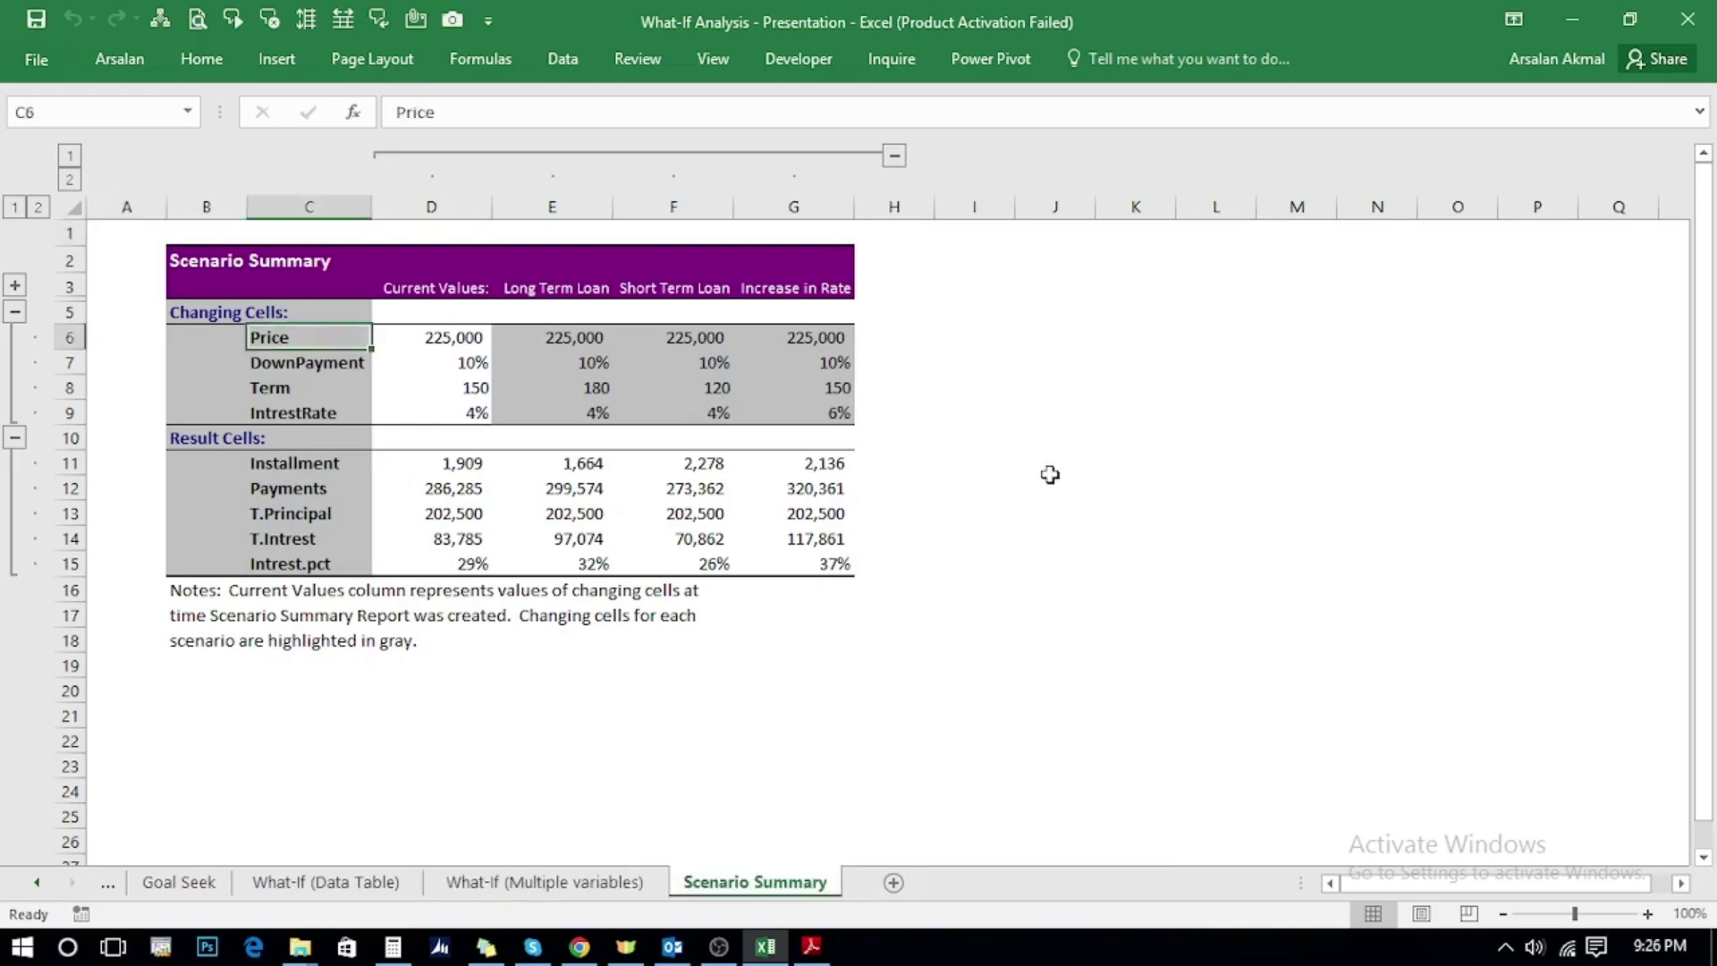
{"action": "key", "text": "Right"}
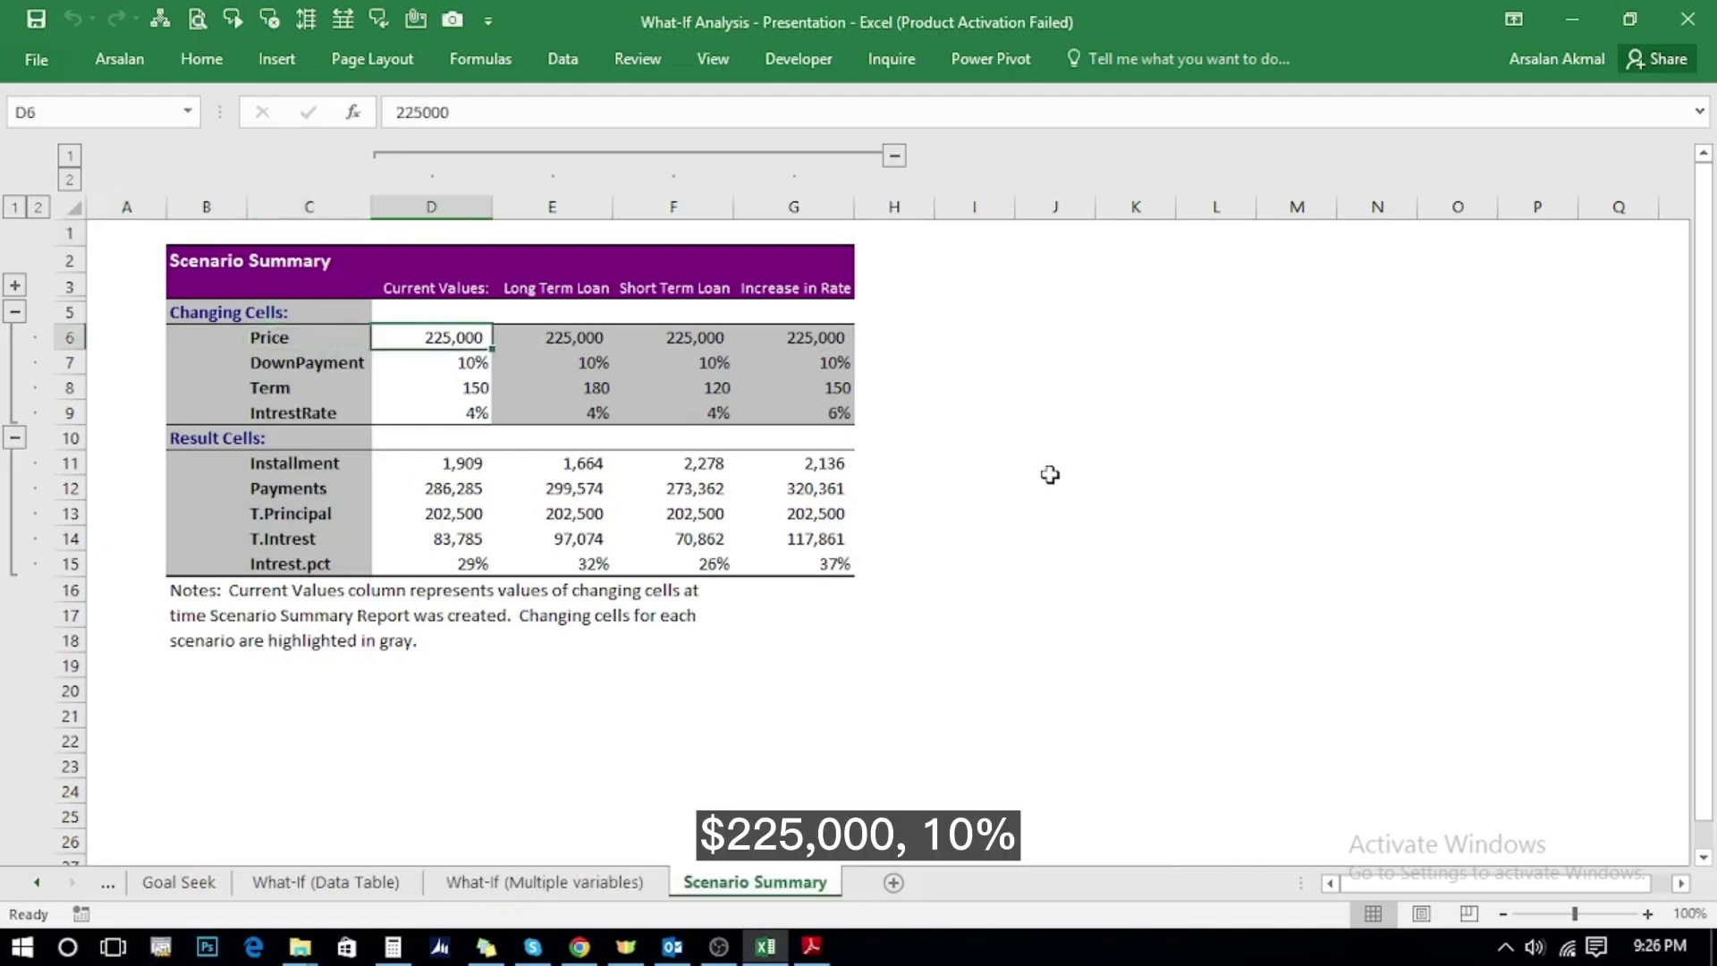
{"action": "key", "text": "Down"}
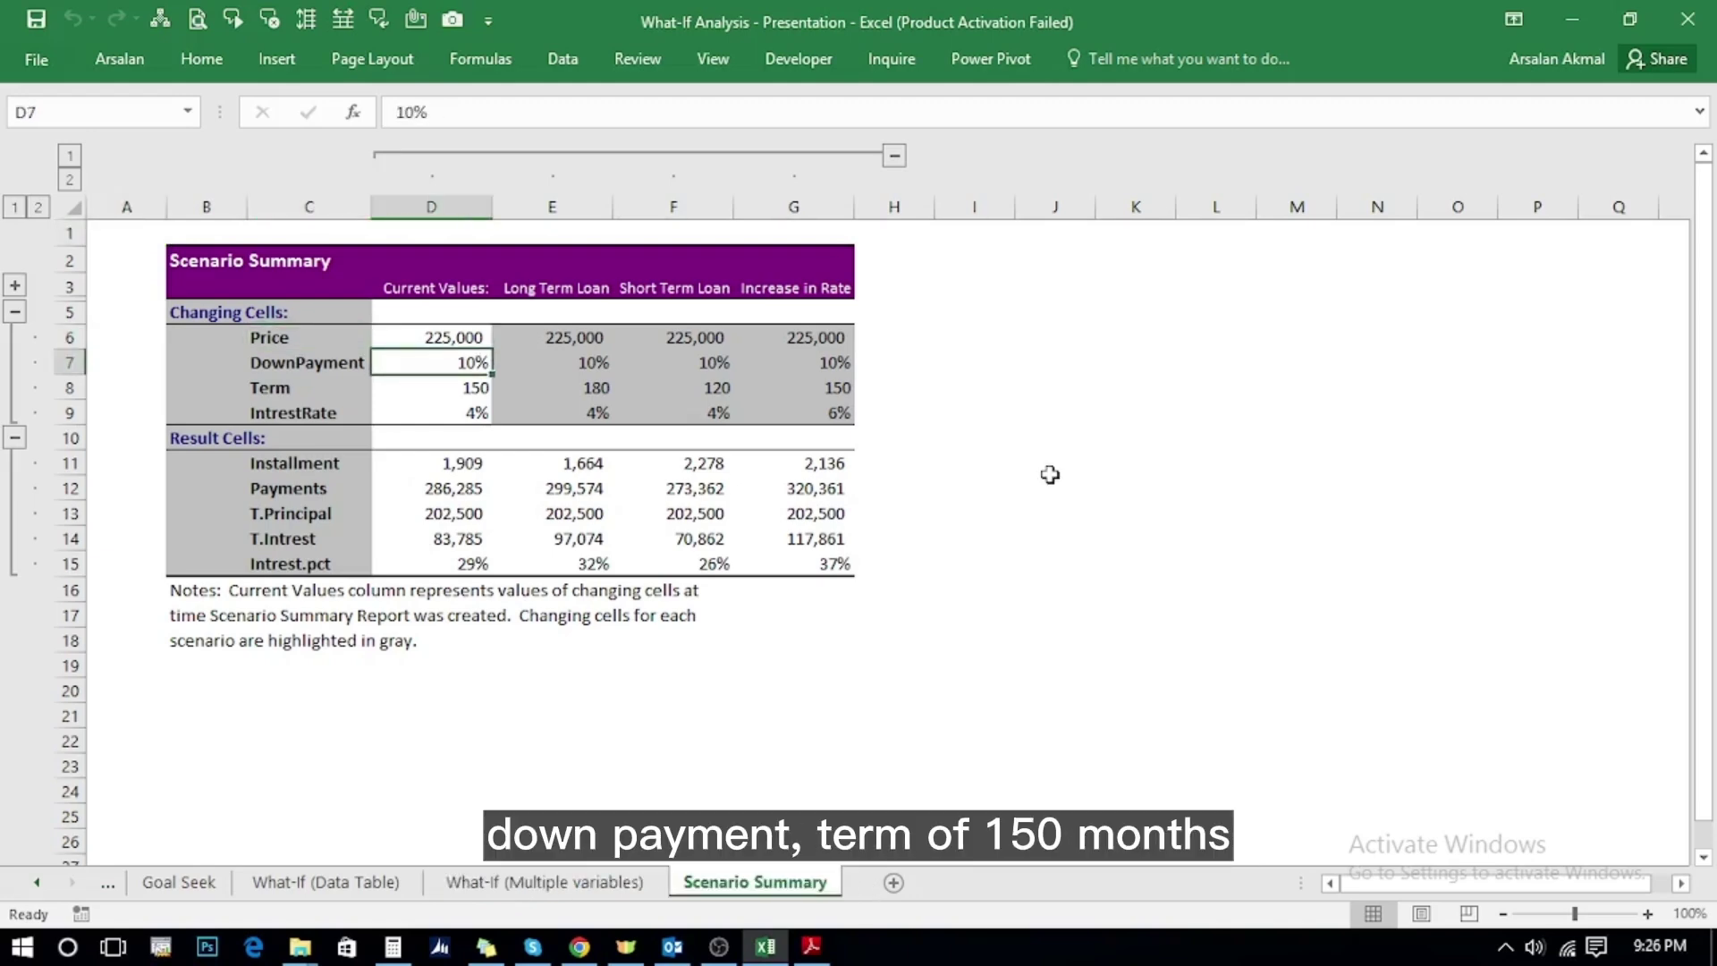
{"action": "key", "text": "Down"}
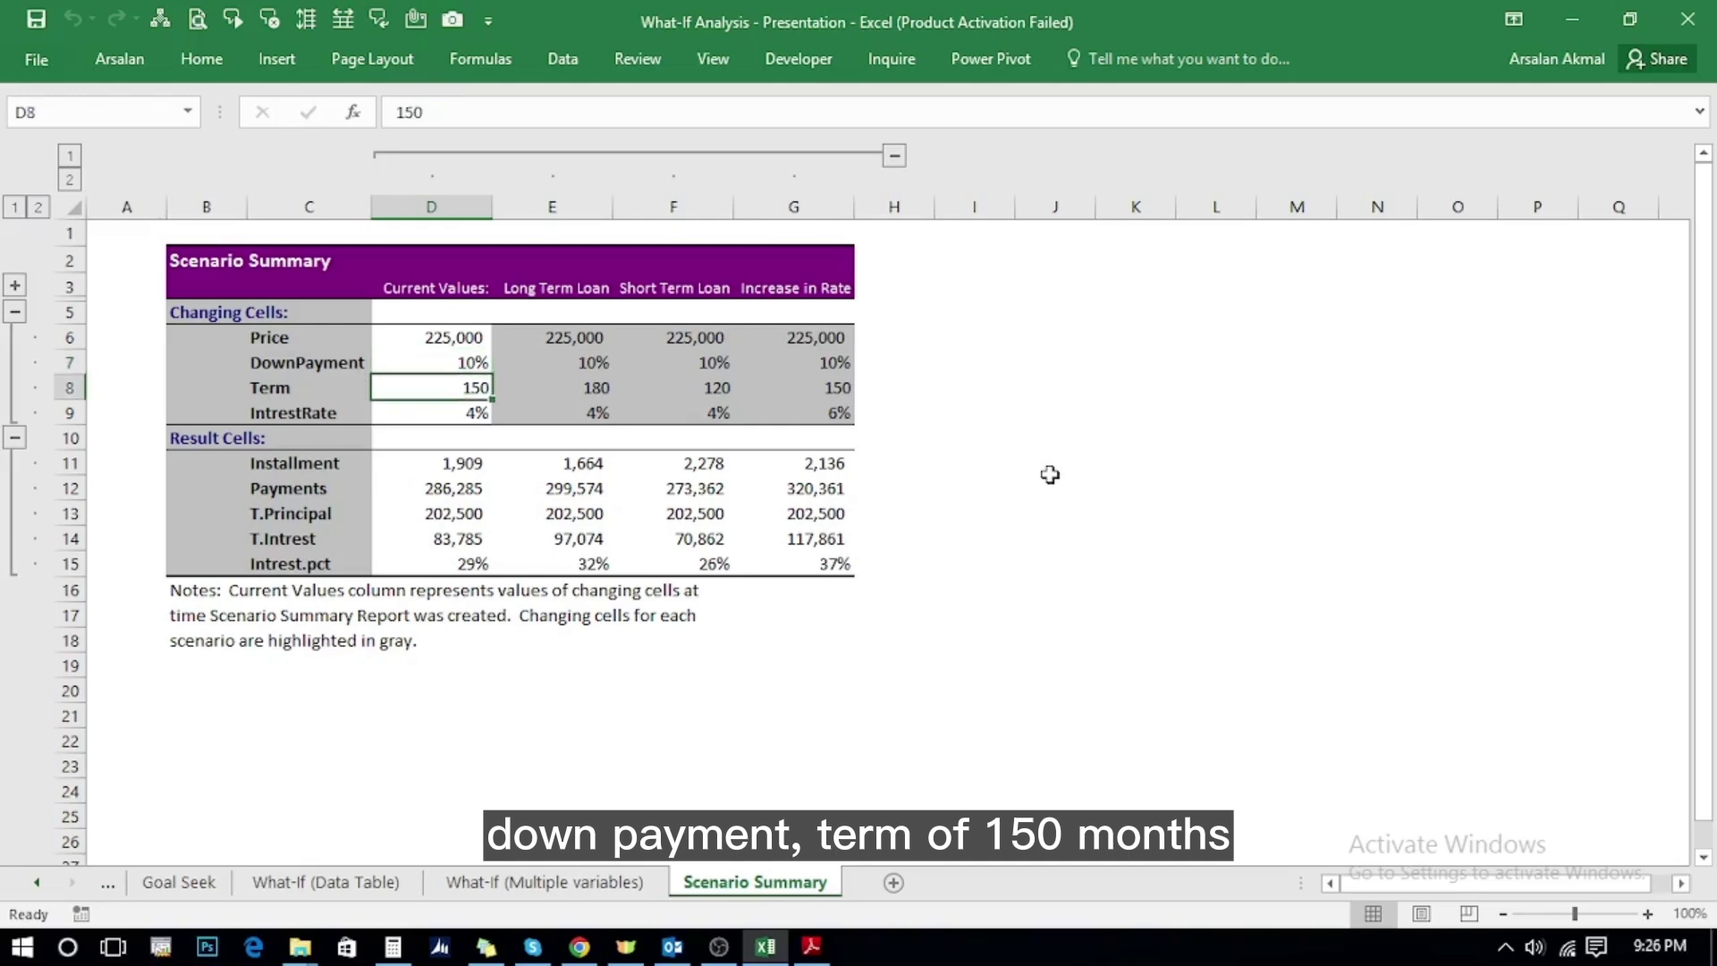
{"action": "key", "text": "Down"}
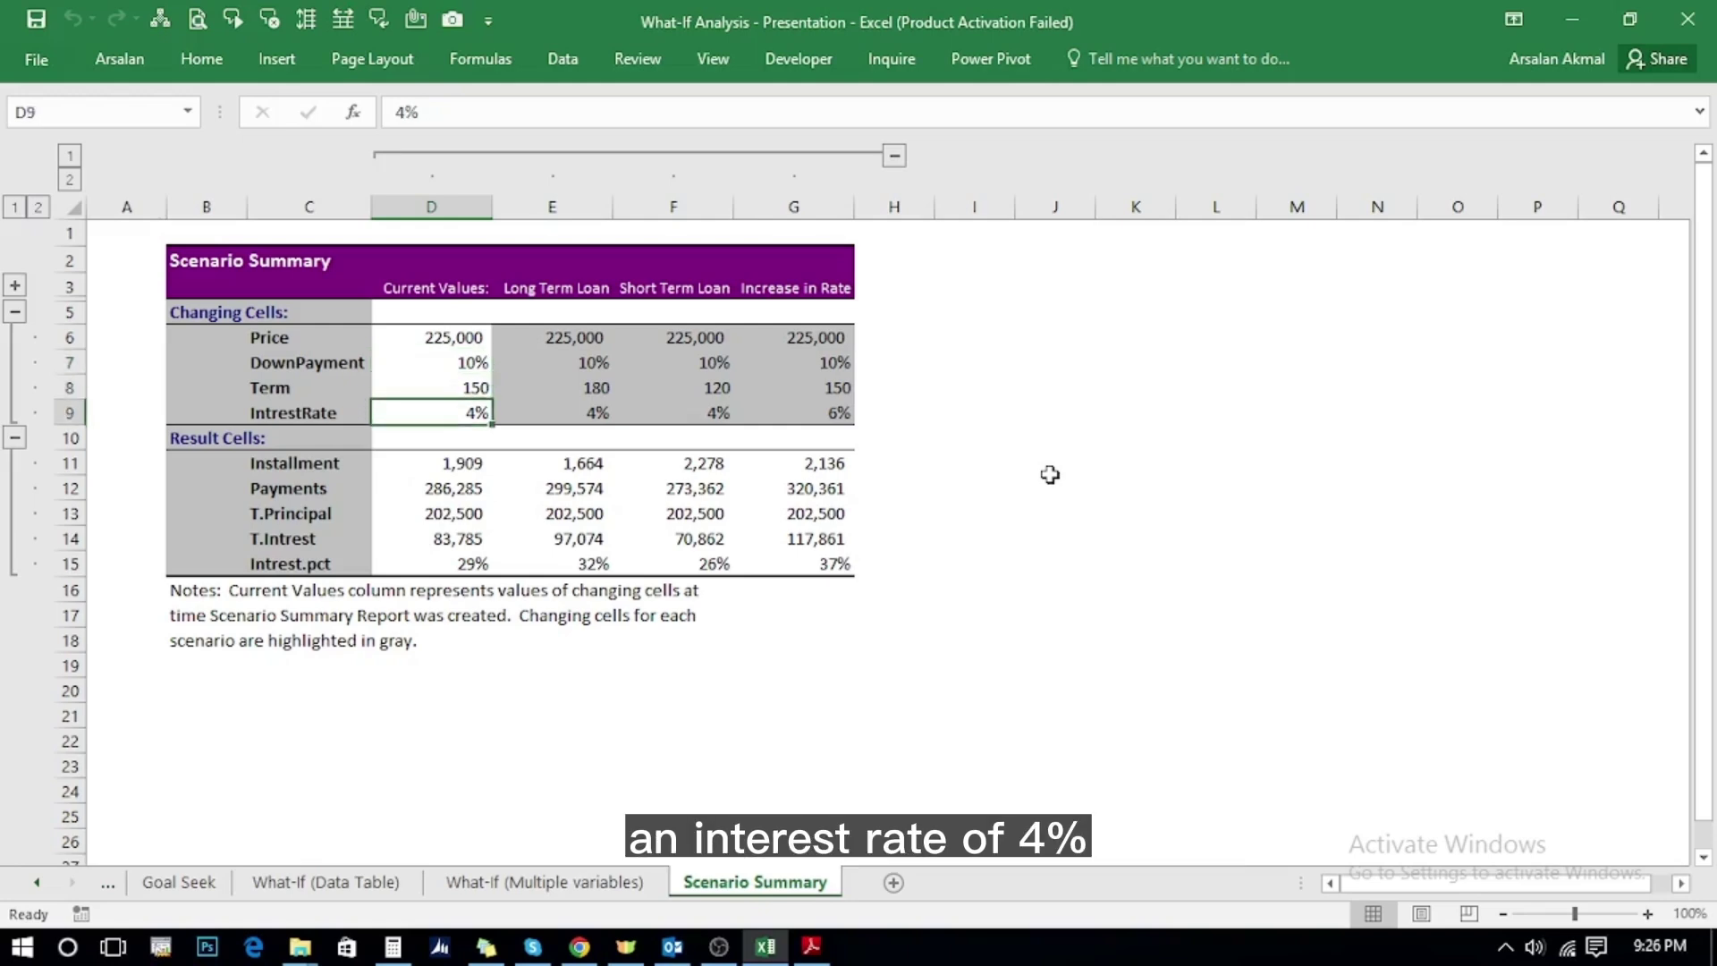
{"action": "key", "text": "Up"}
{"action": "key", "text": "Up"}
{"action": "key", "text": "Up"}
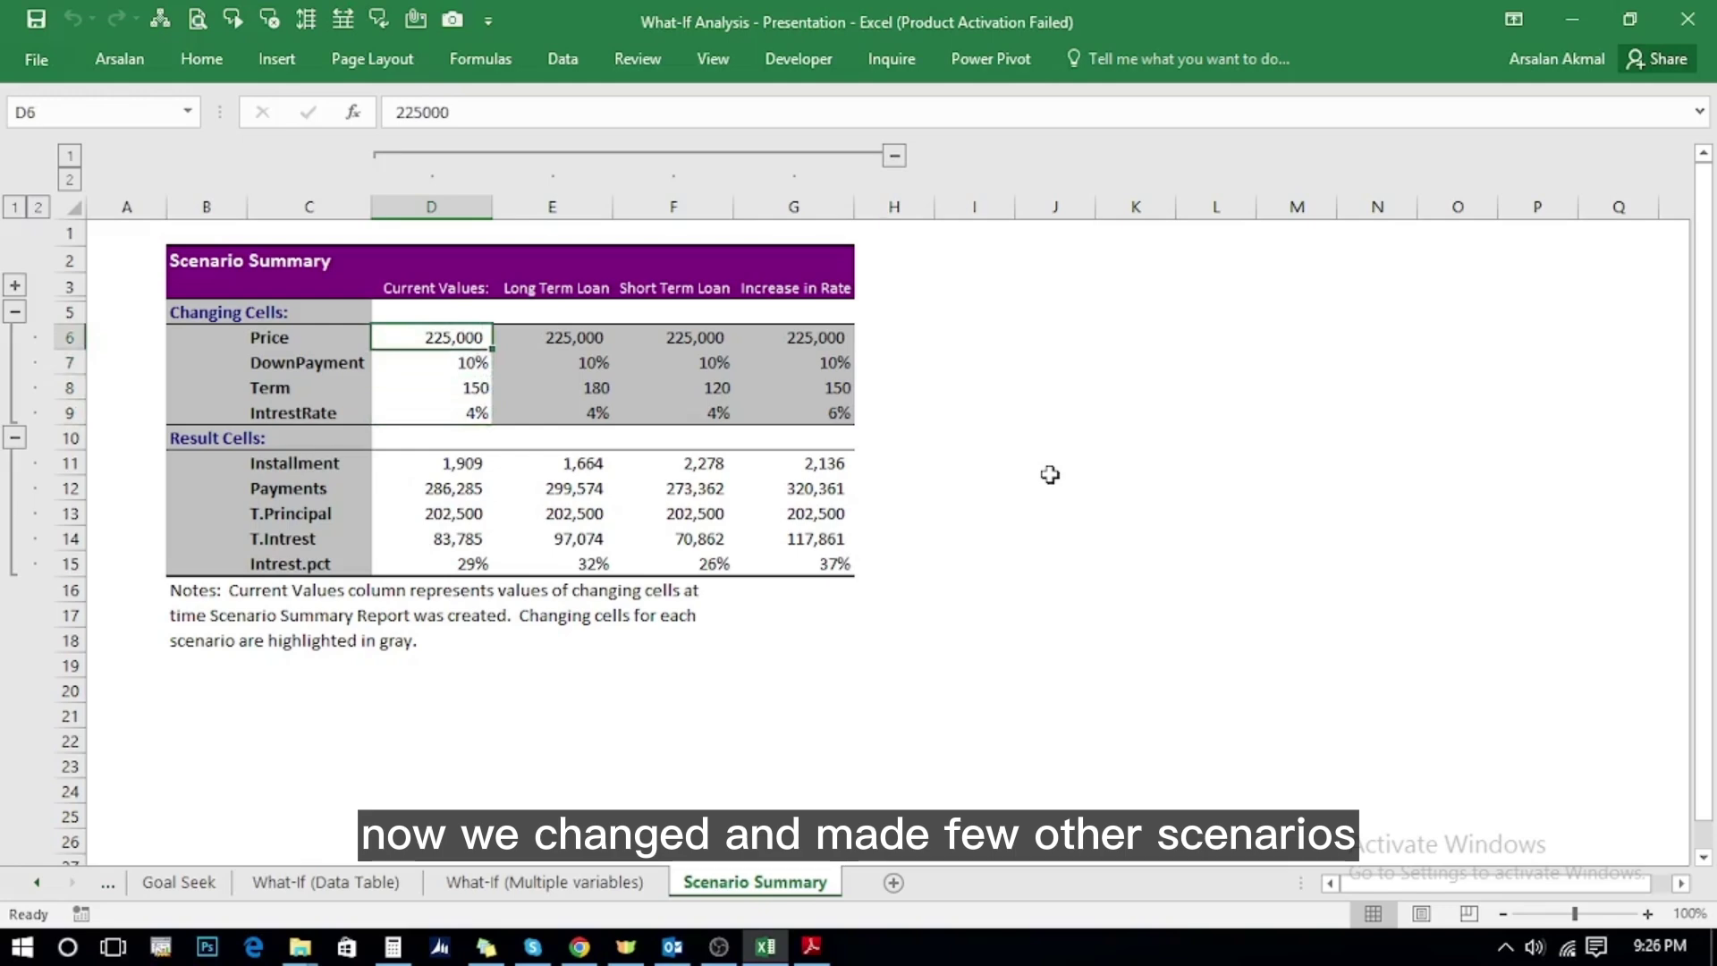
Step: Examine the Long Term Loan scenario's changing cells and compare its term with the current one
{"action": "key", "text": "Right"}
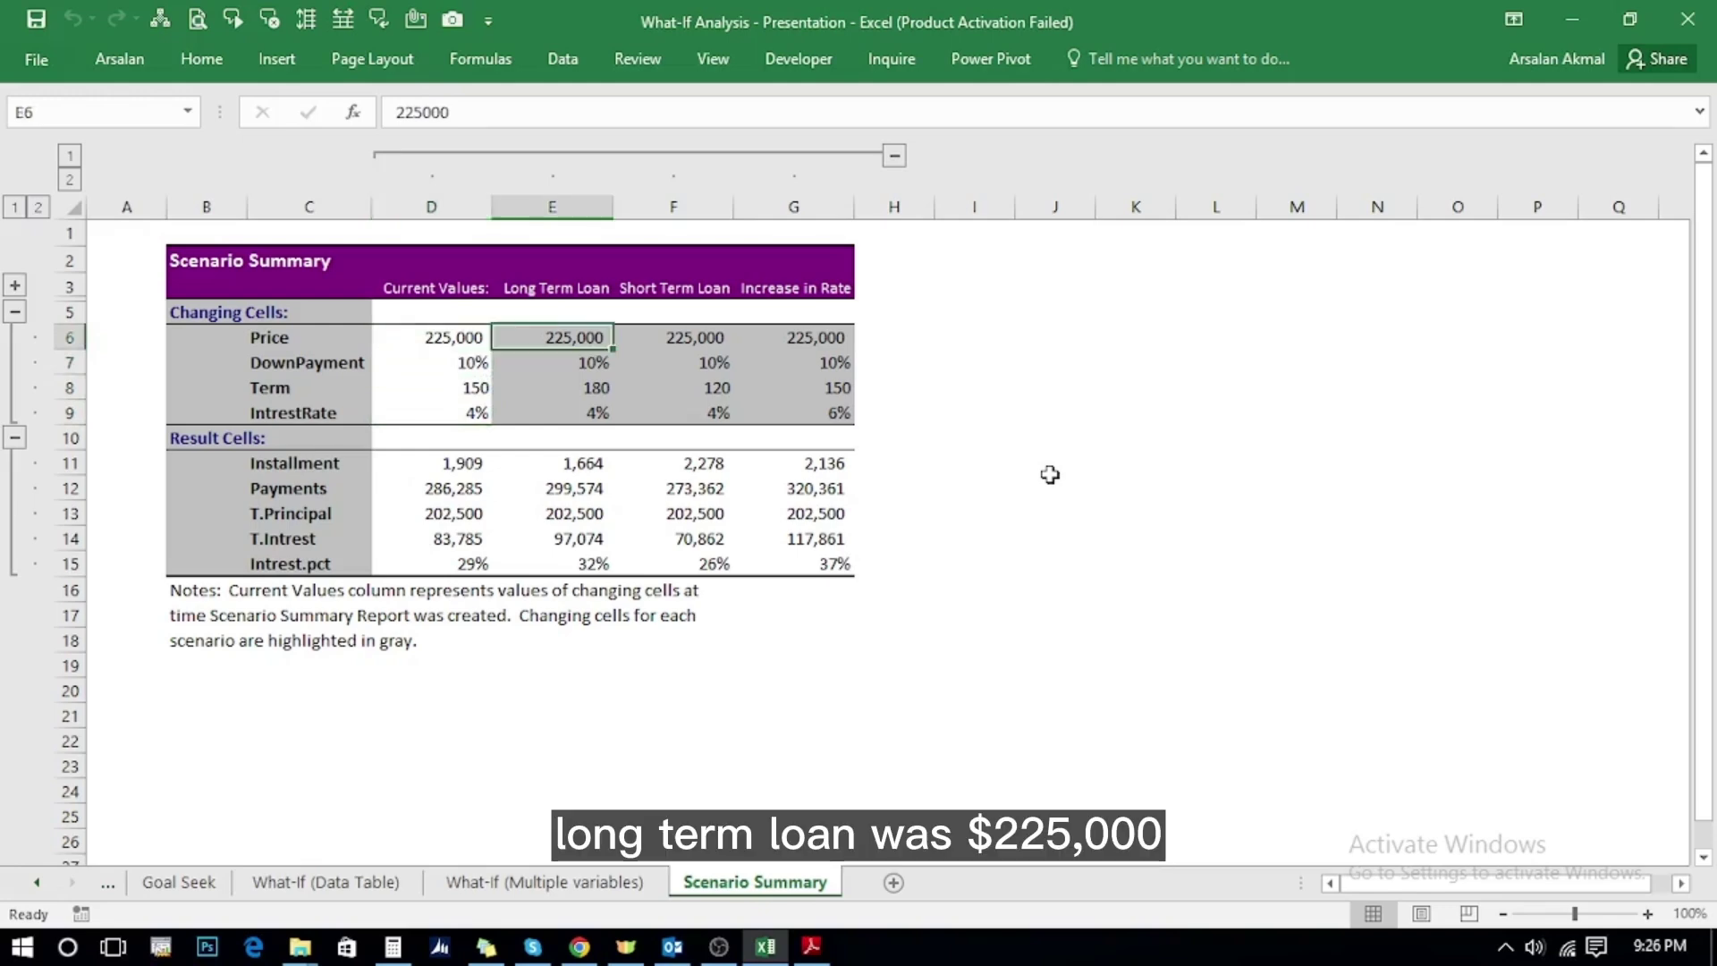
{"action": "key", "text": "Down"}
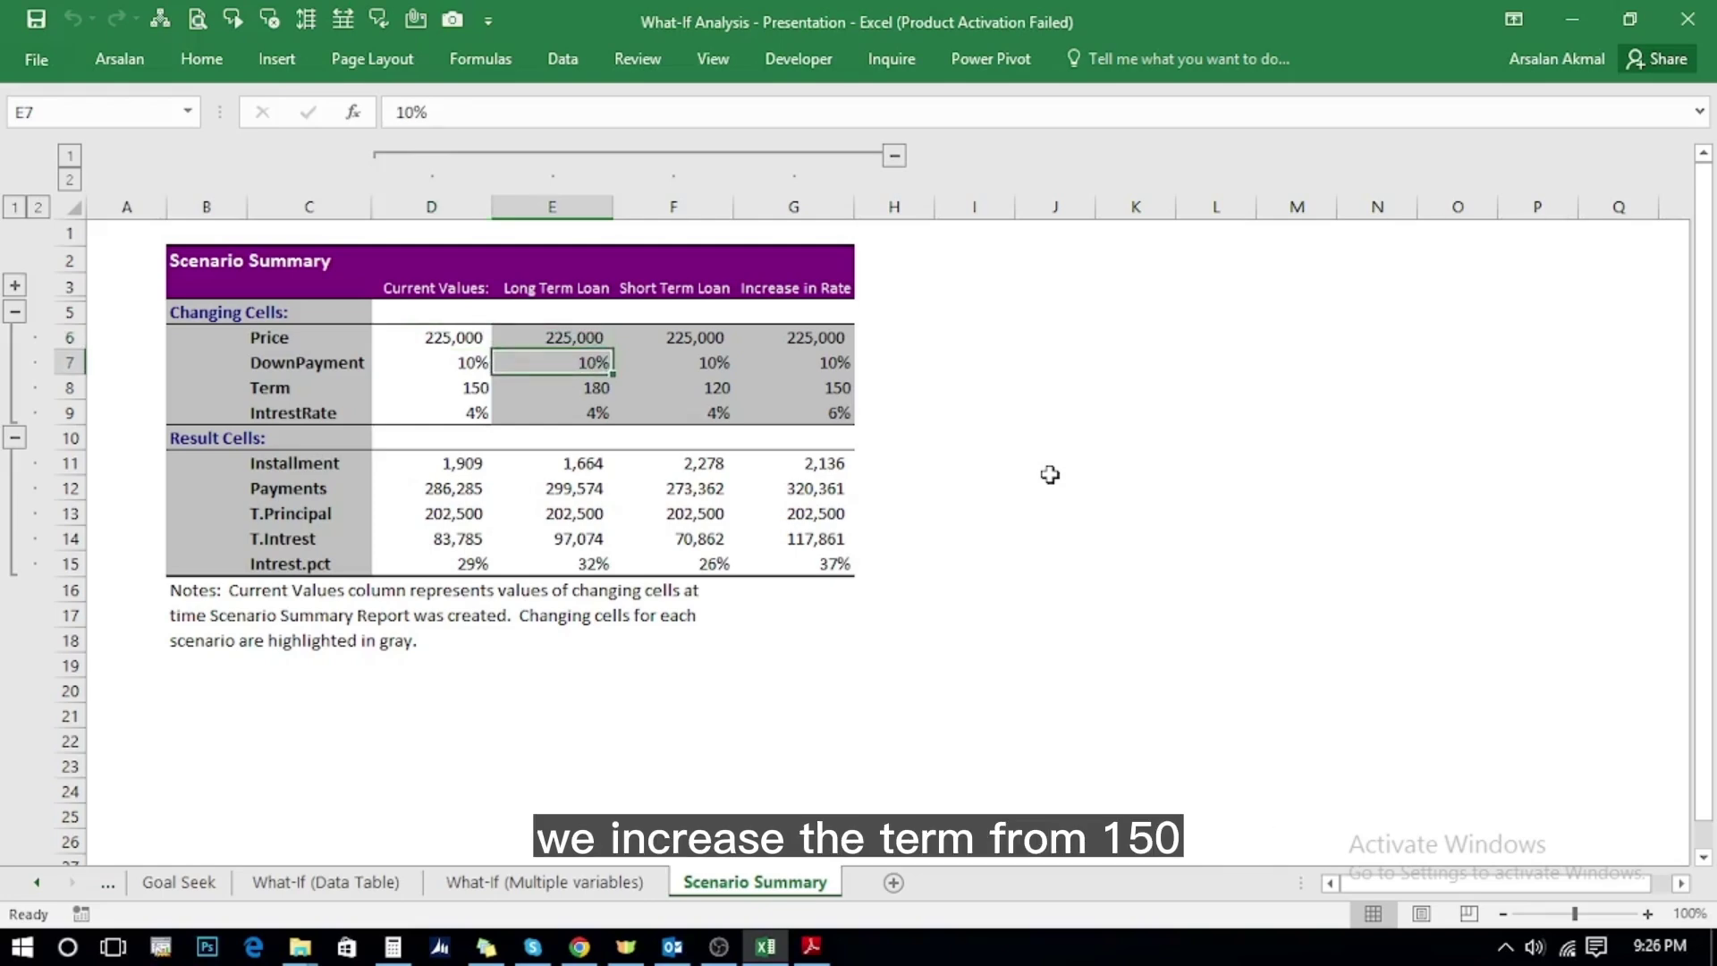
{"action": "key", "text": "Down"}
{"action": "key", "text": "Left"}
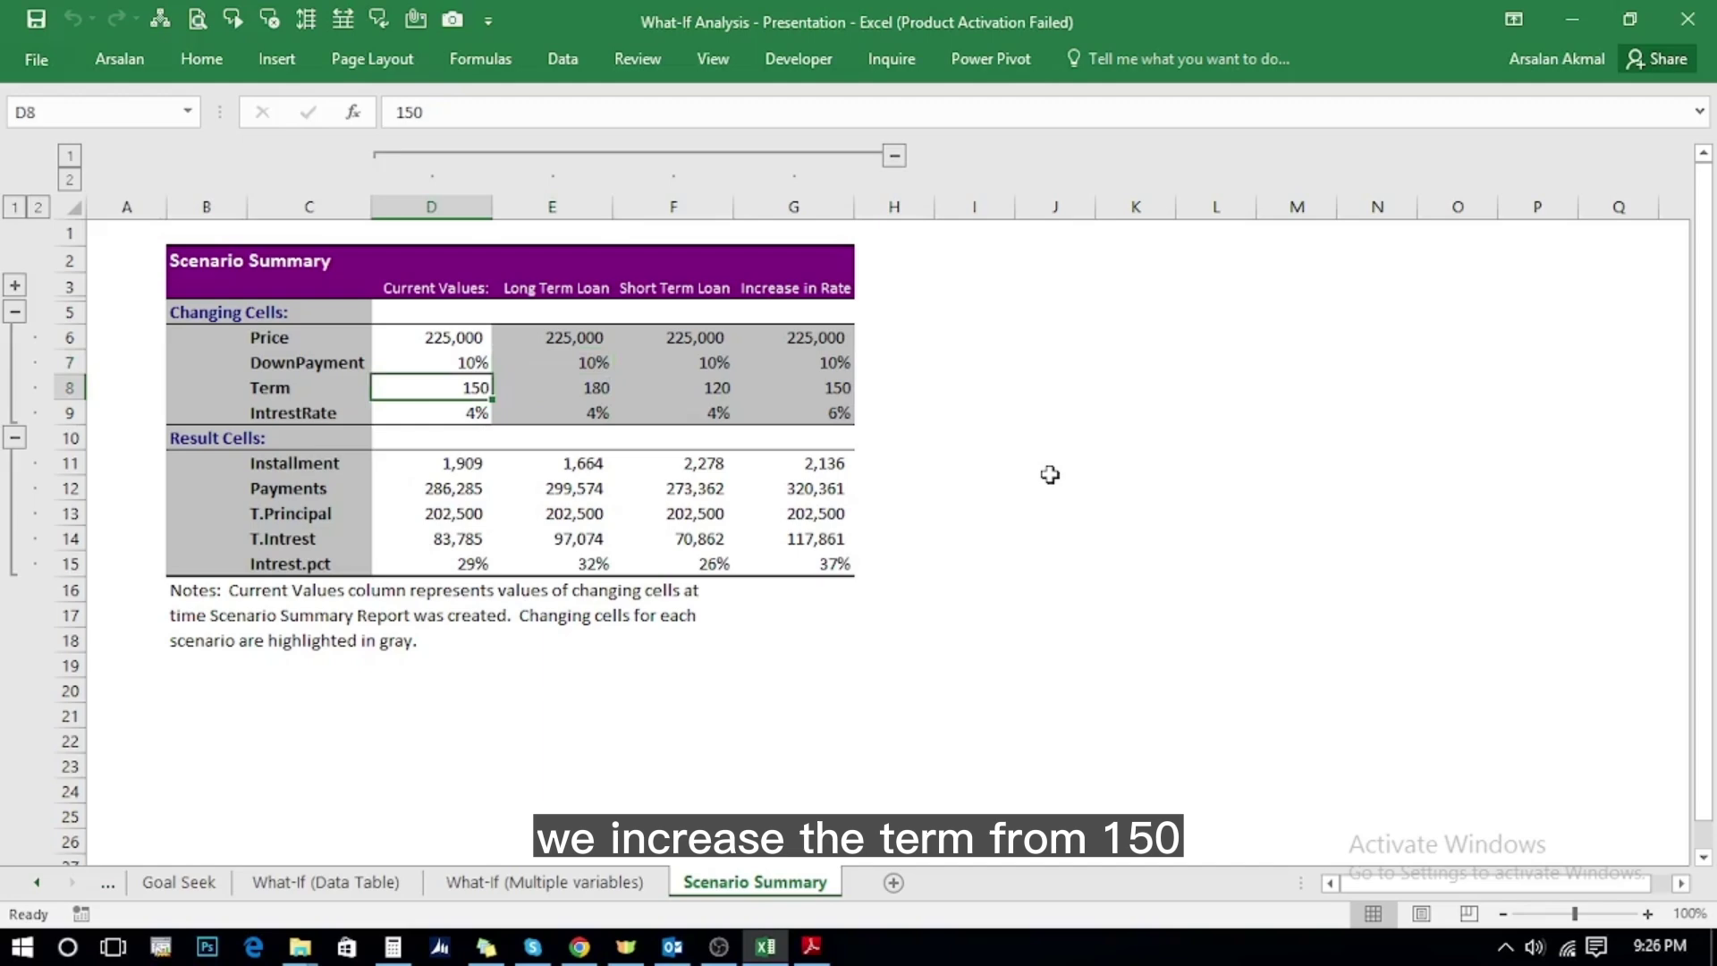
{"action": "key", "text": "Right"}
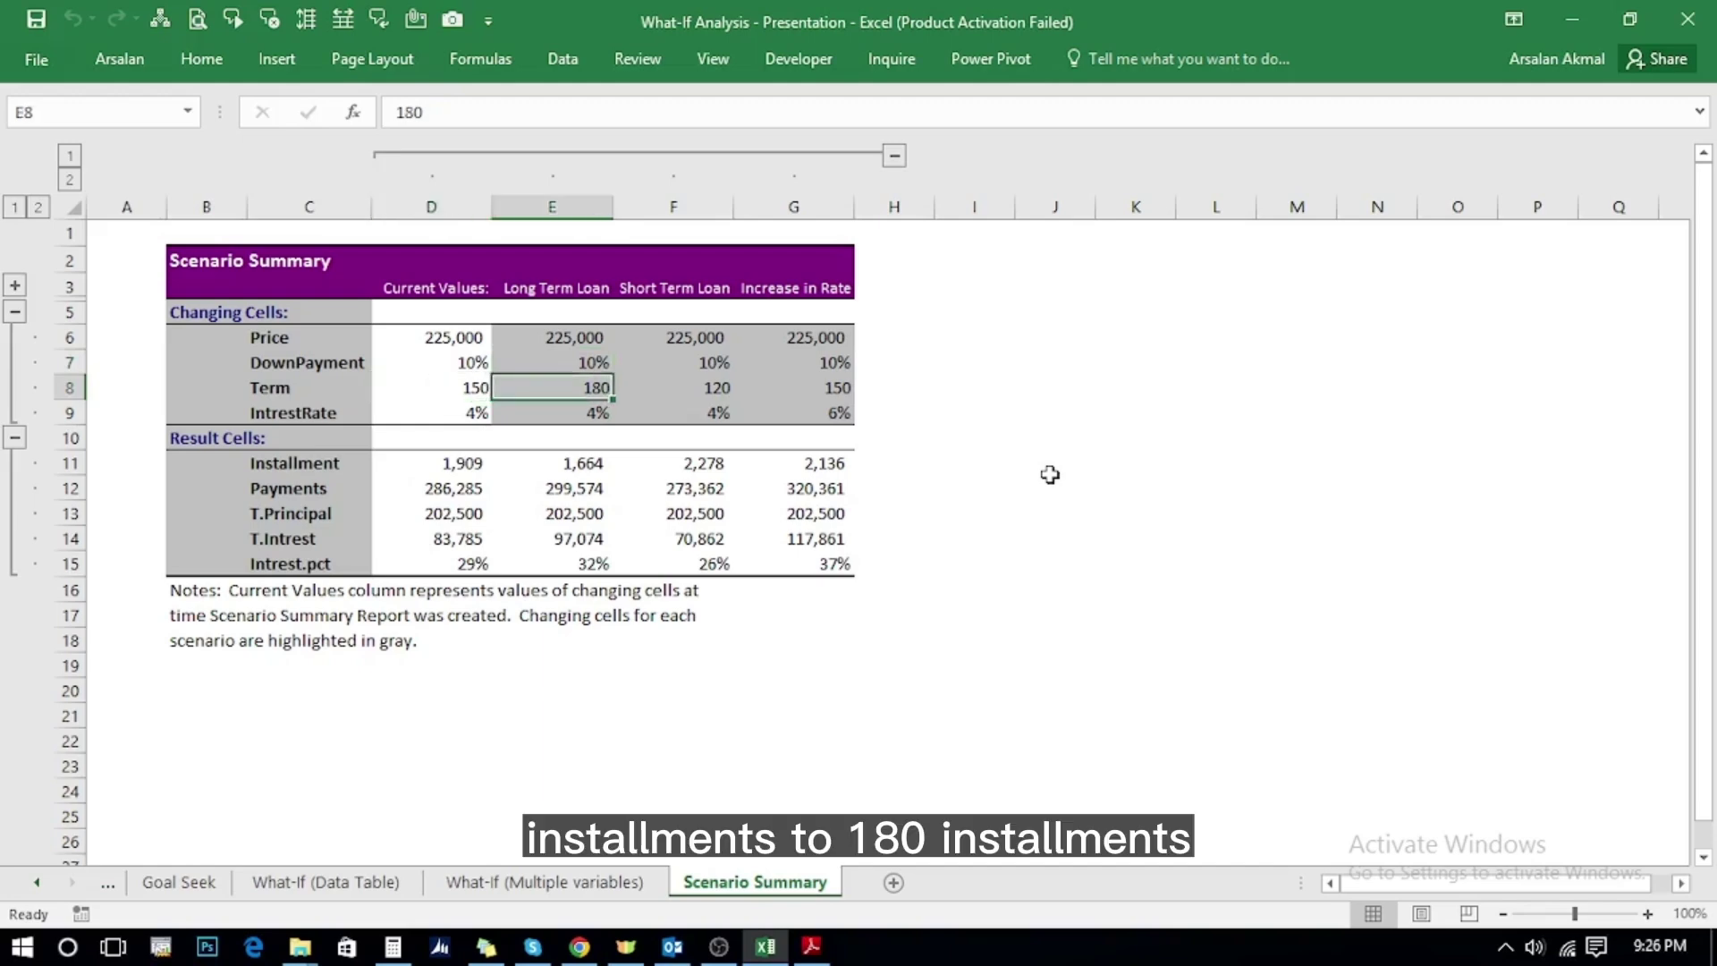
{"action": "key", "text": "Down"}
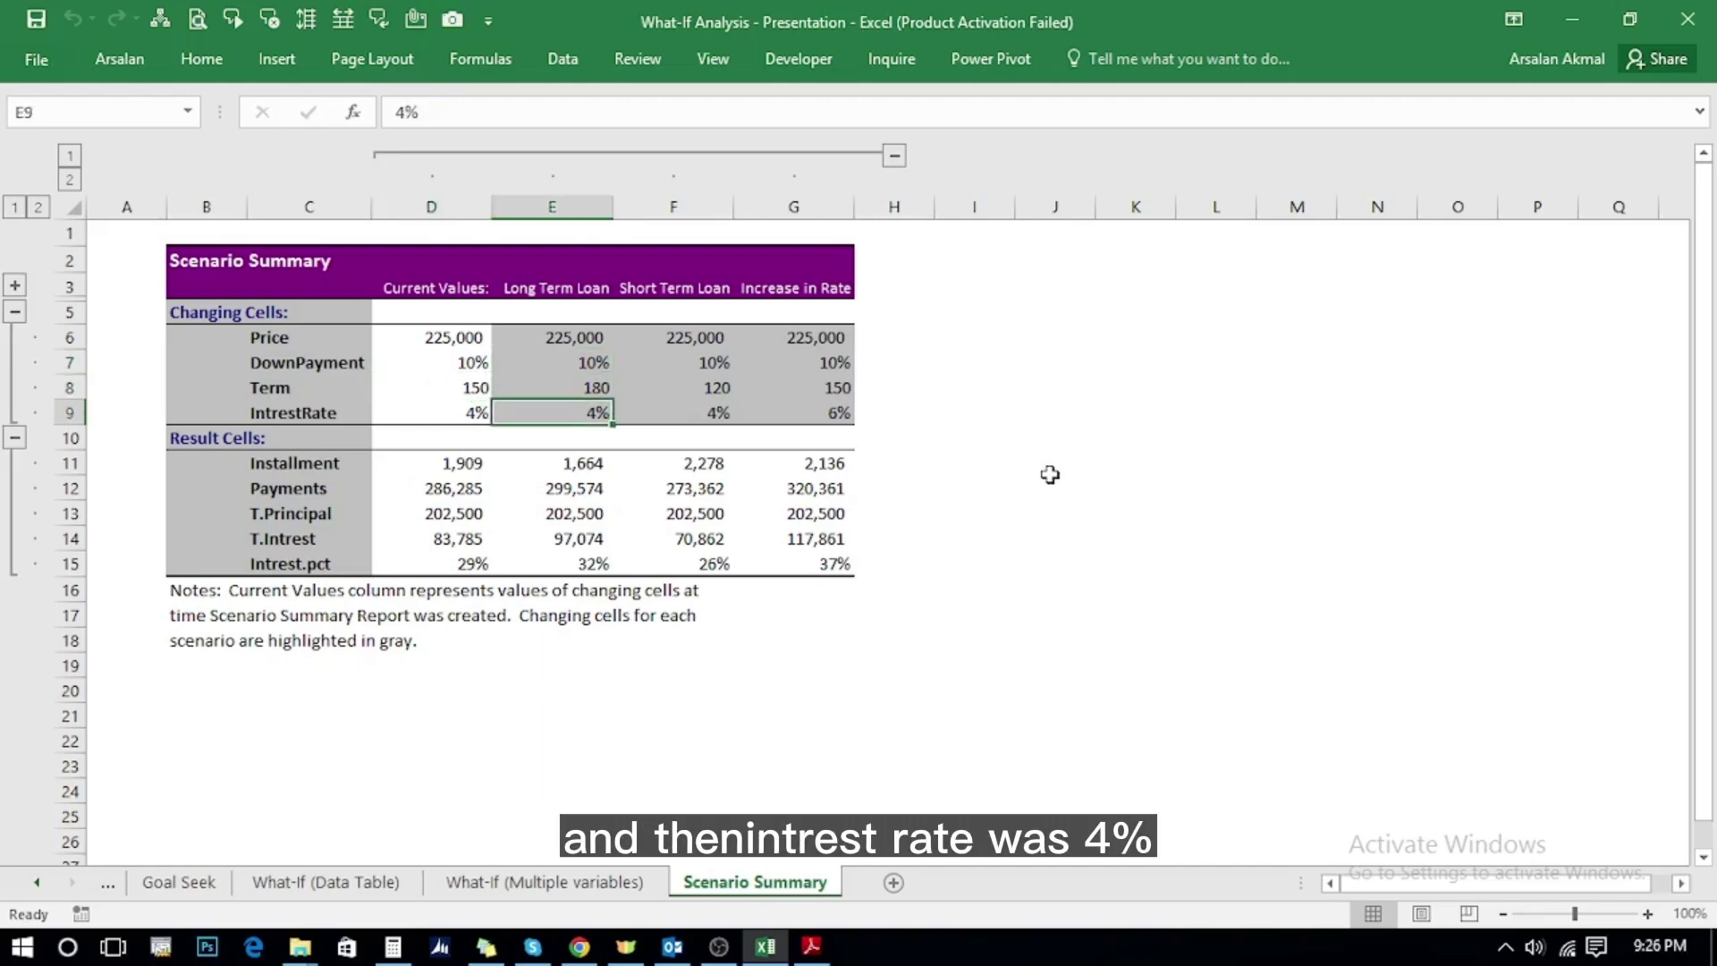
{"action": "key", "text": "Up"}
{"action": "key", "text": "Up"}
{"action": "key", "text": "Up"}
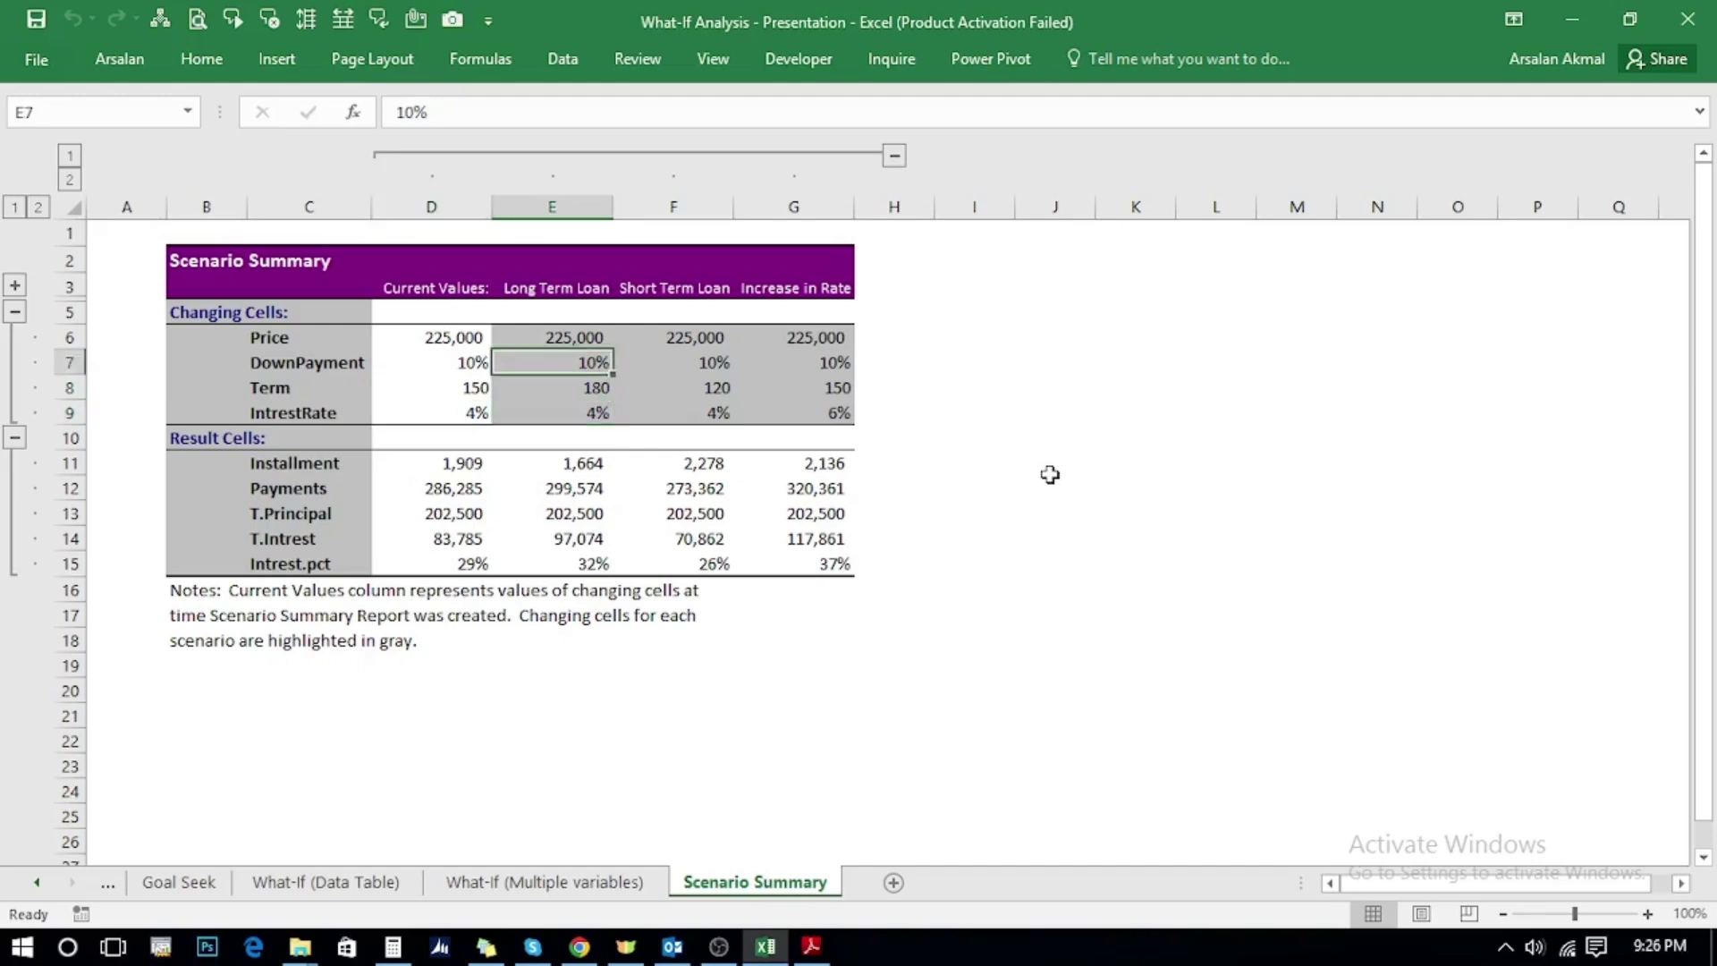
Step: Compare the Short Term Loan scenario's term with the current one and check the Increase in Rate scenario's interest rate
{"action": "key", "text": "Right"}
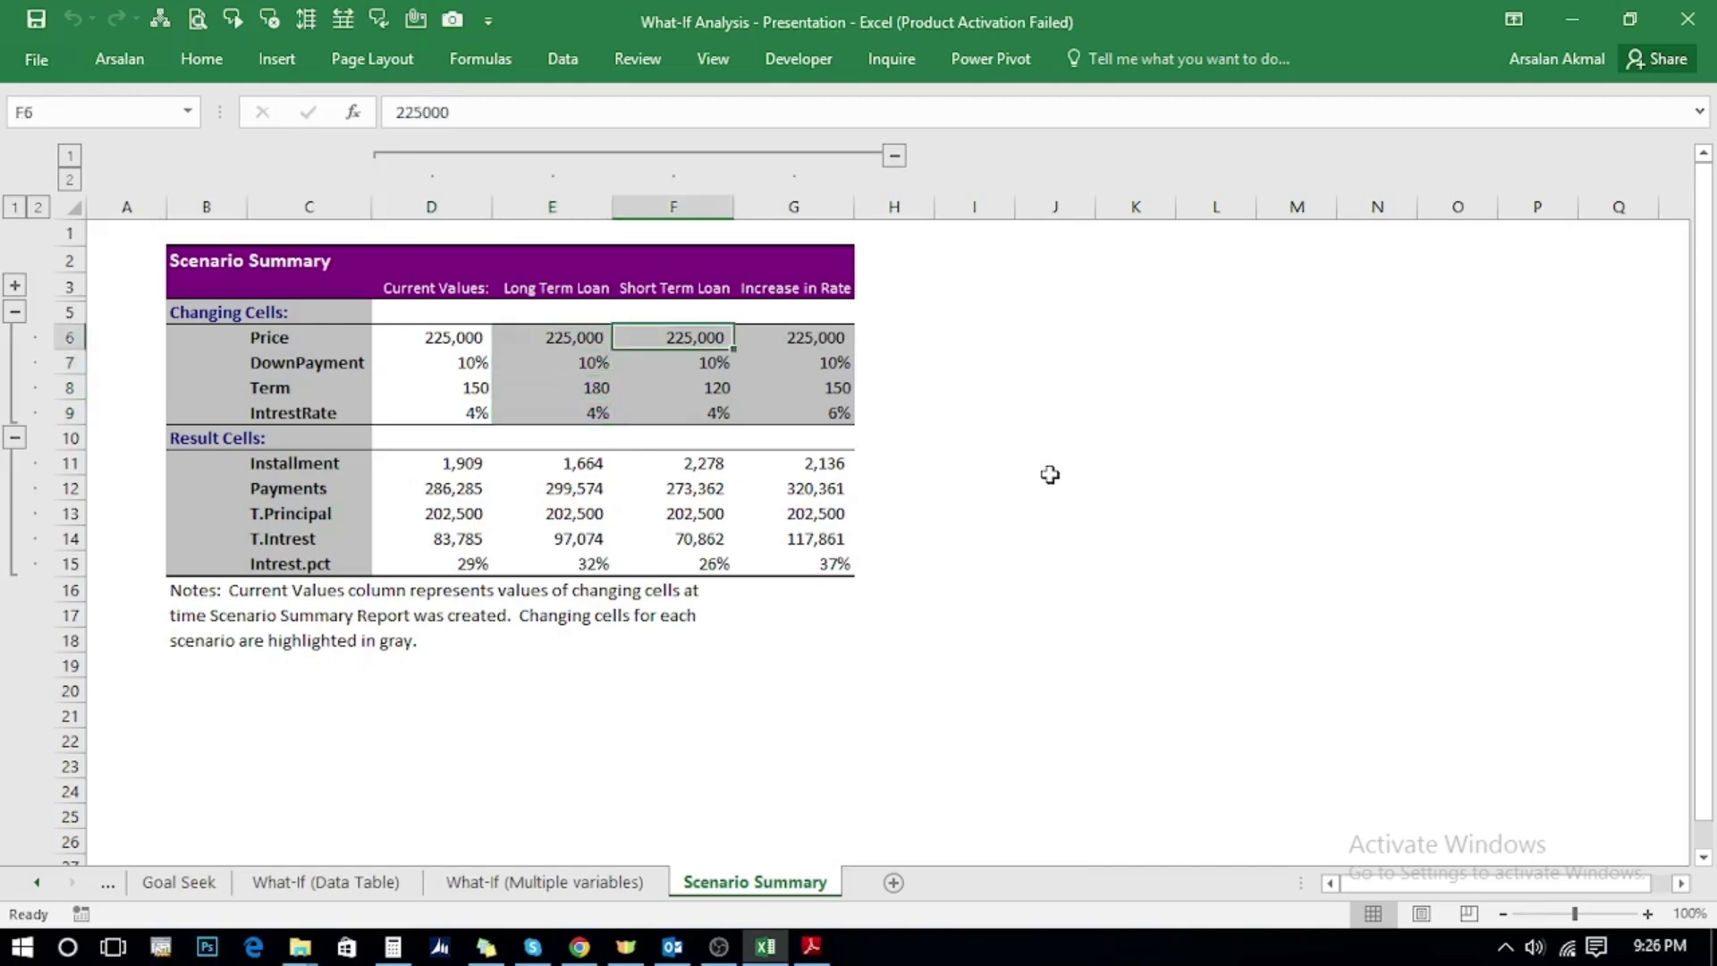
{"action": "key", "text": "Down"}
{"action": "key", "text": "Down"}
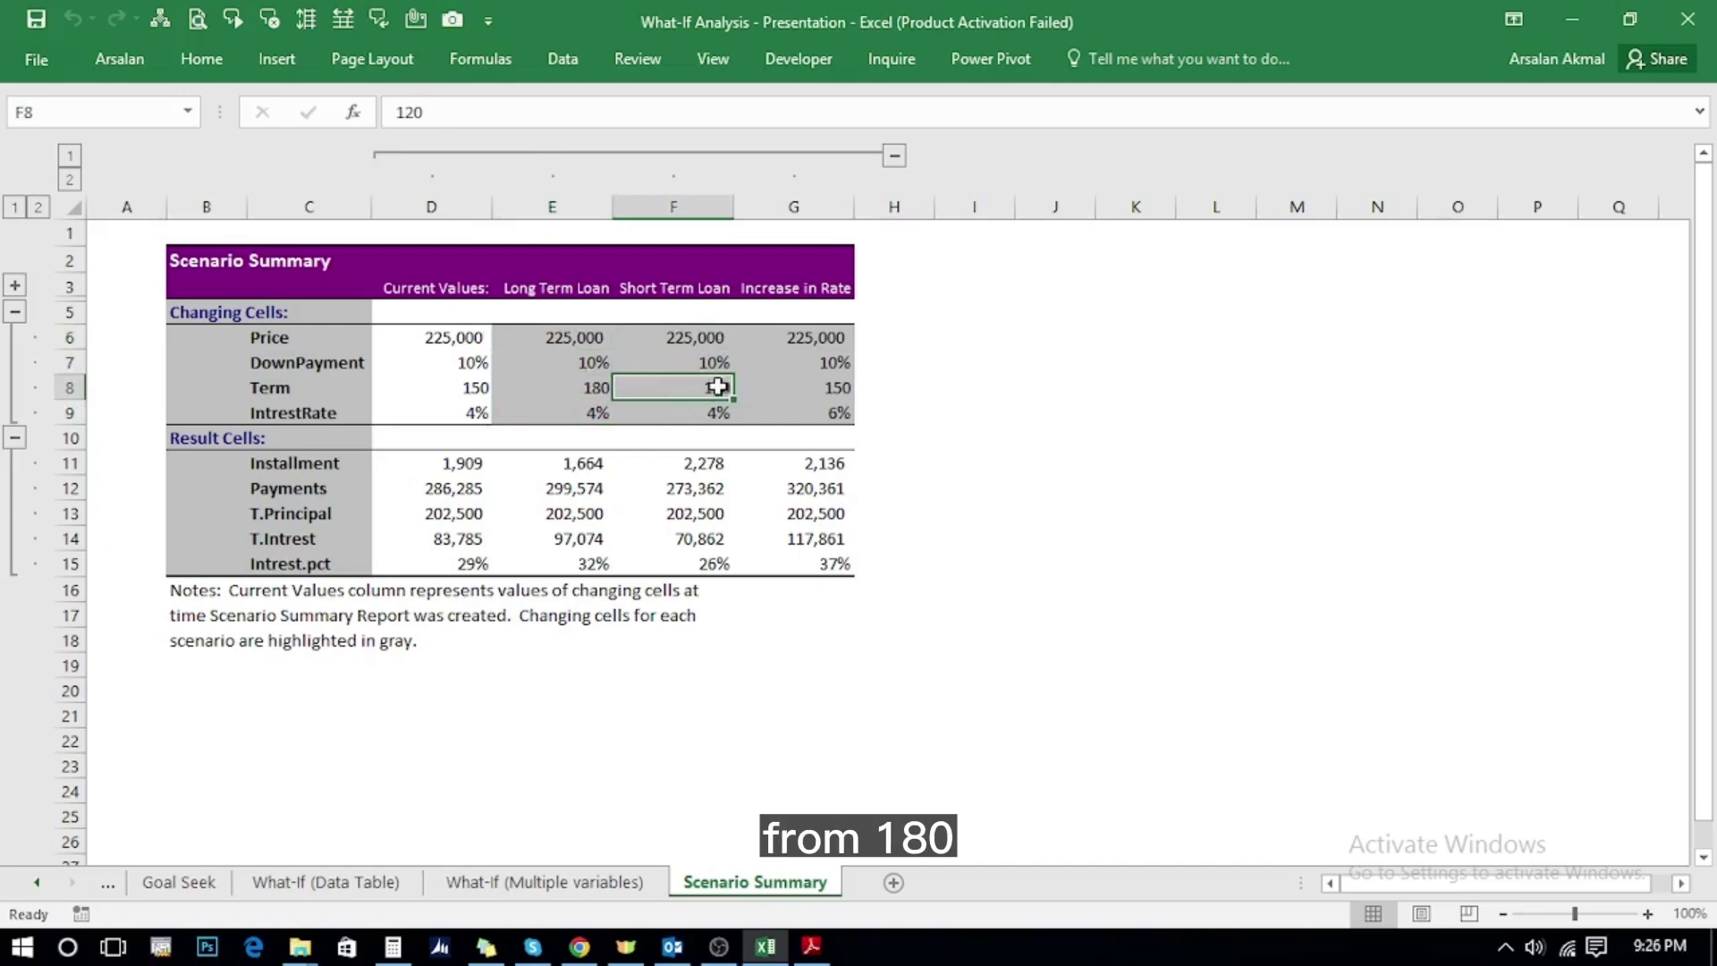
{"action": "left_click", "coordinate": [462, 385]}
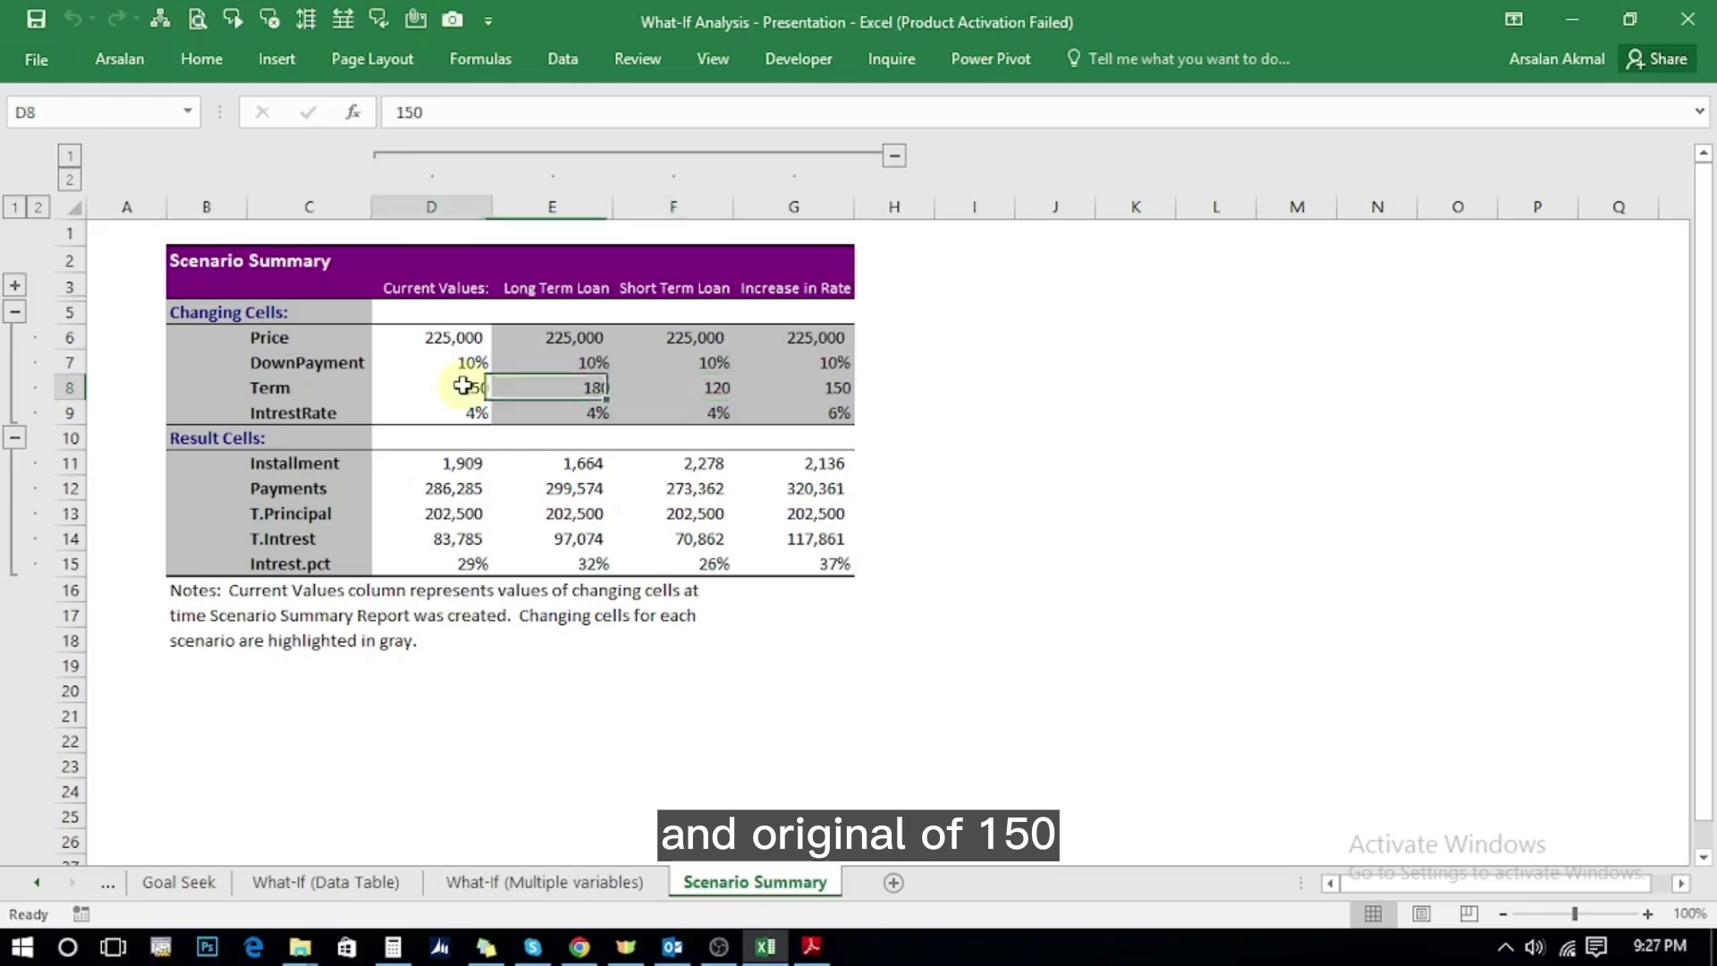
{"action": "left_click", "coordinate": [672, 387]}
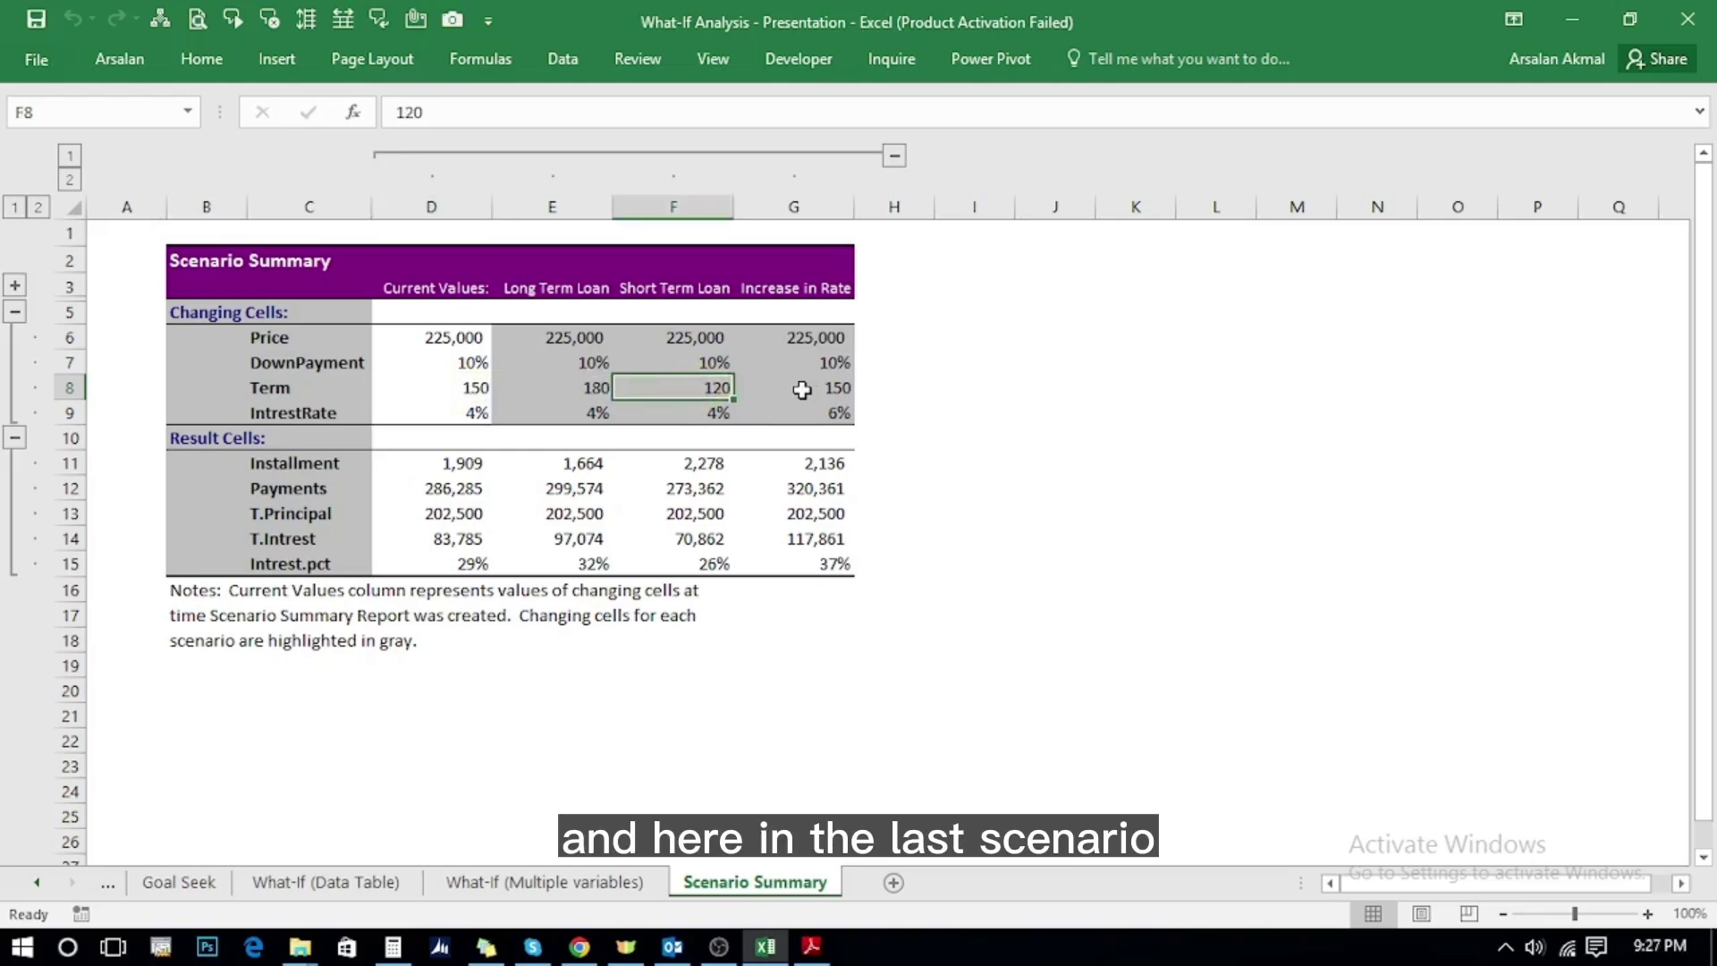
{"action": "left_click", "coordinate": [809, 416]}
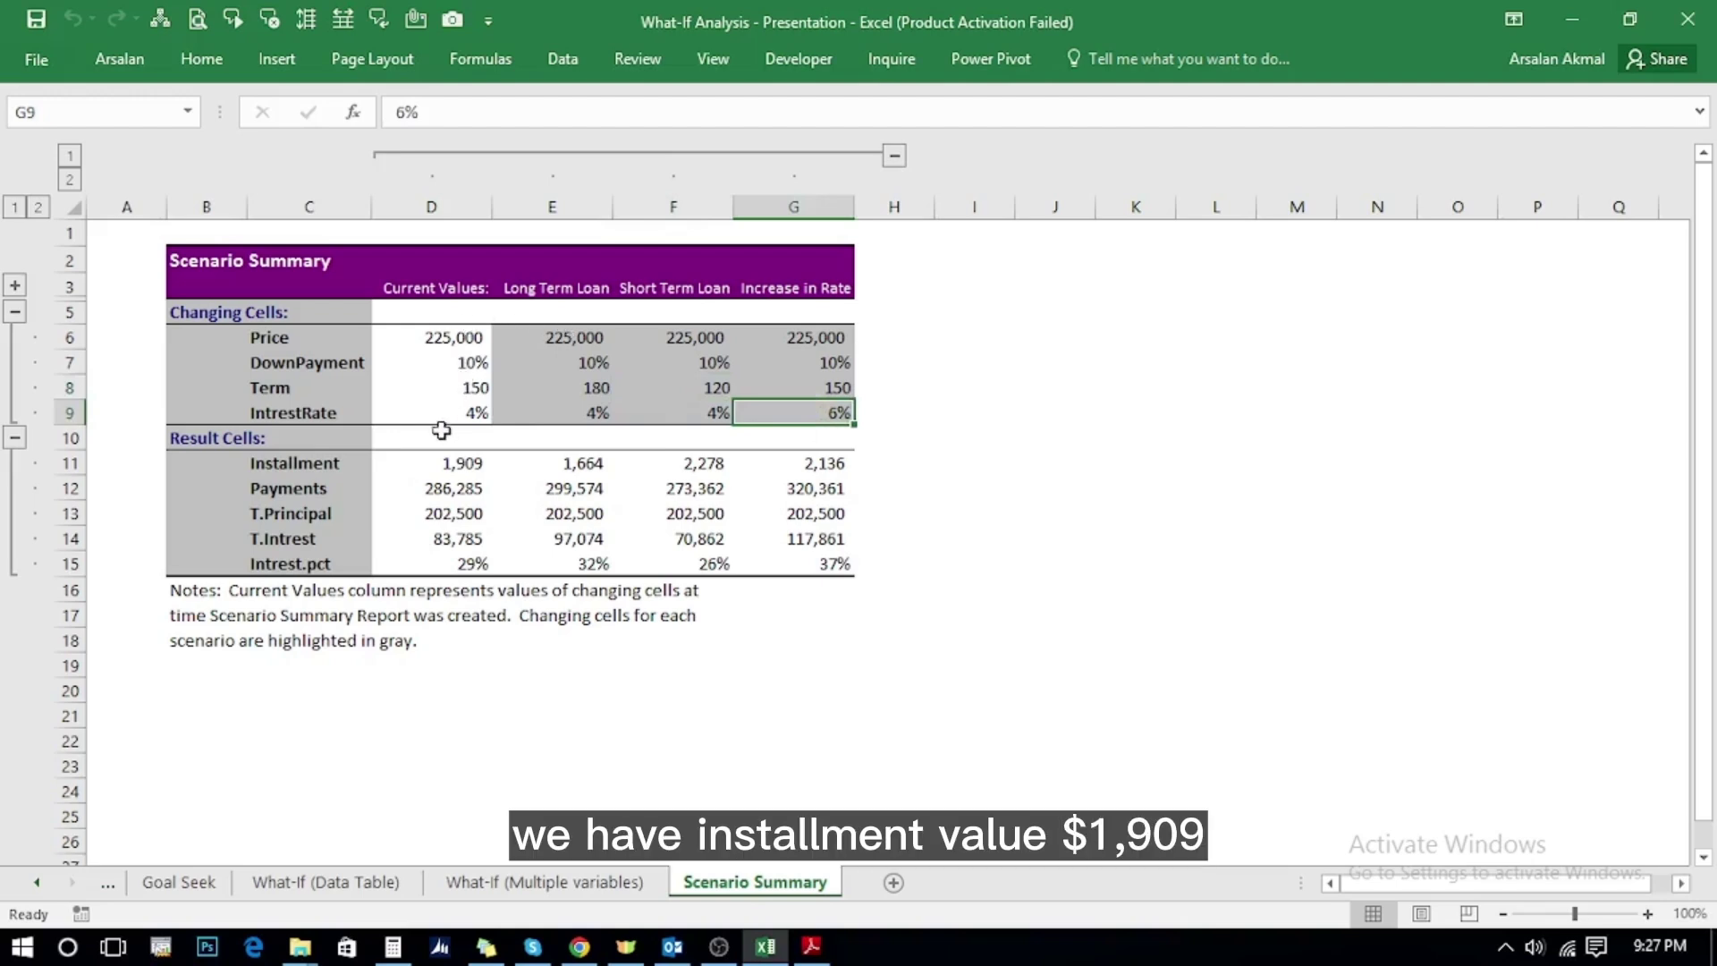
Step: Compare the resulting installments across the scenarios with their terms and rates, including the Increase in Rate scenario's total interest
{"action": "left_click", "coordinate": [432, 467]}
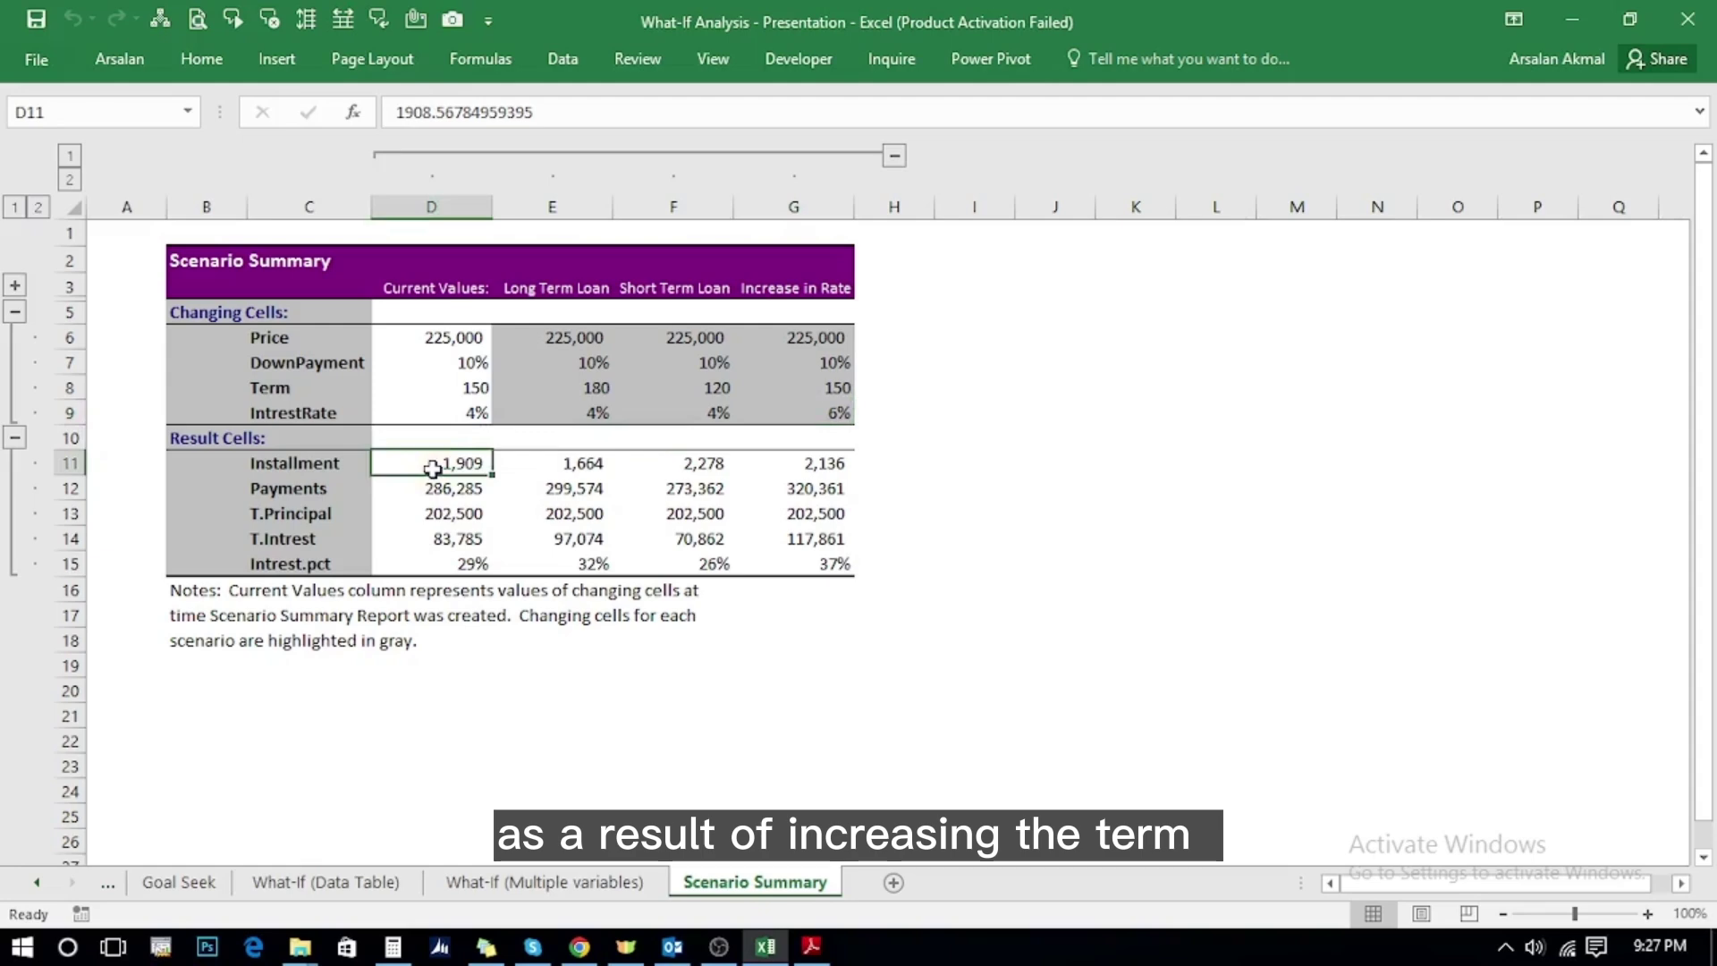
{"action": "left_click", "coordinate": [581, 390]}
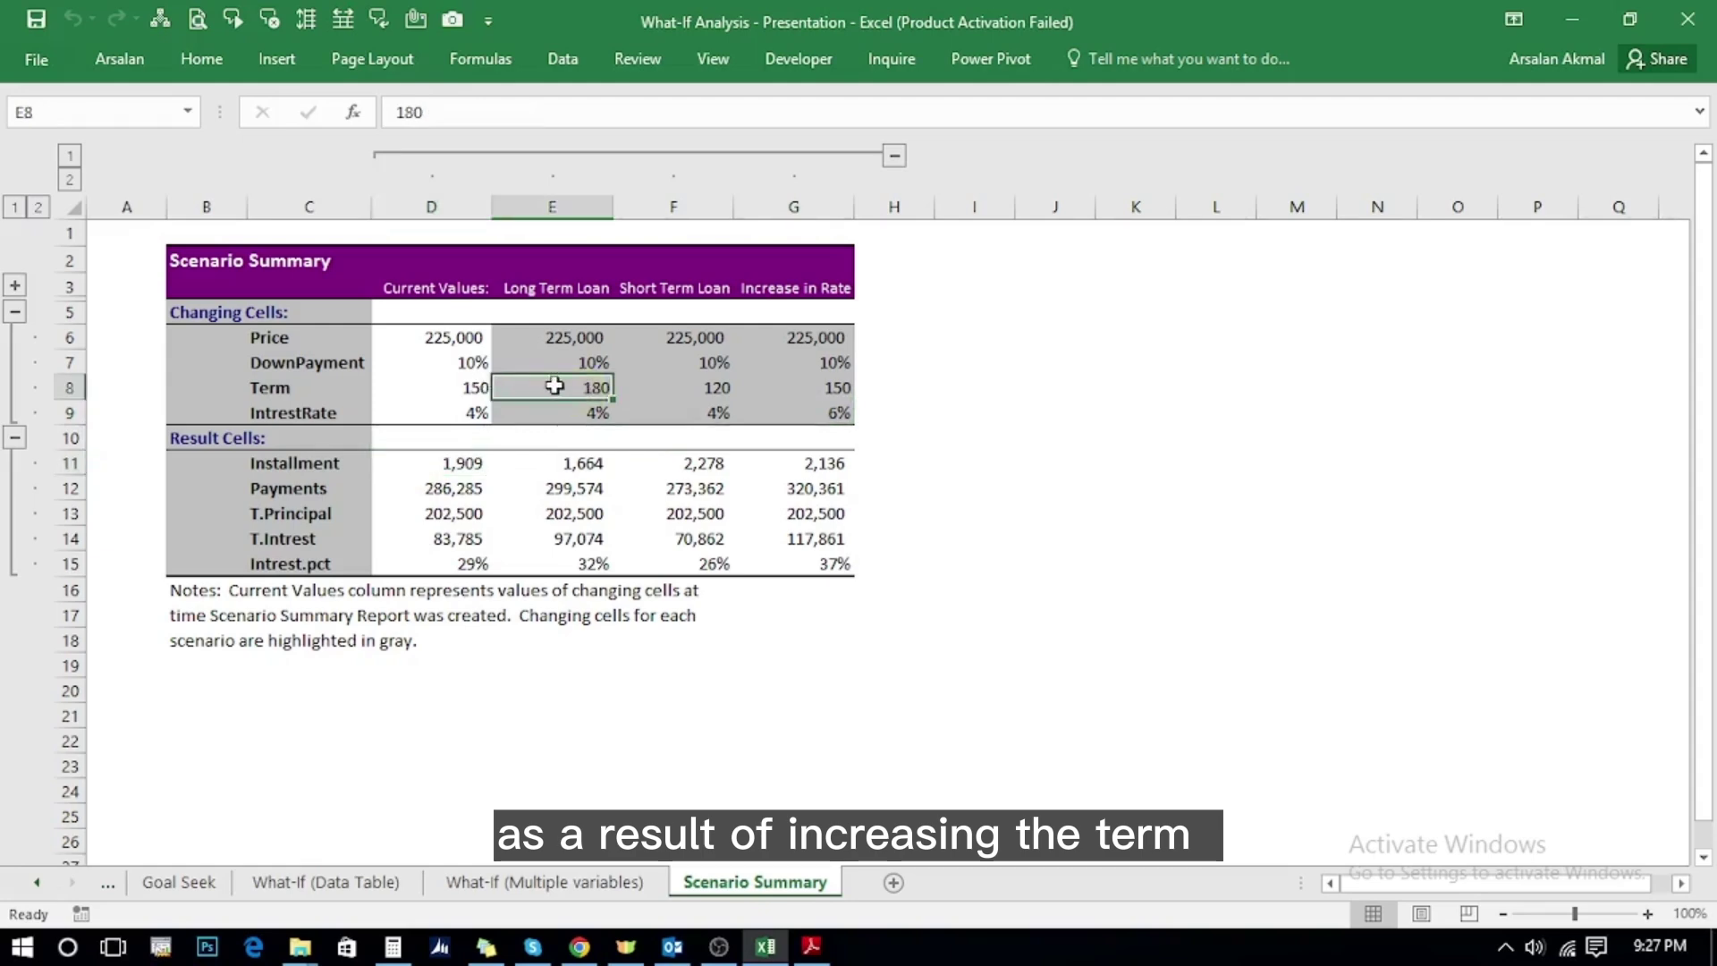
{"action": "left_click", "coordinate": [591, 463]}
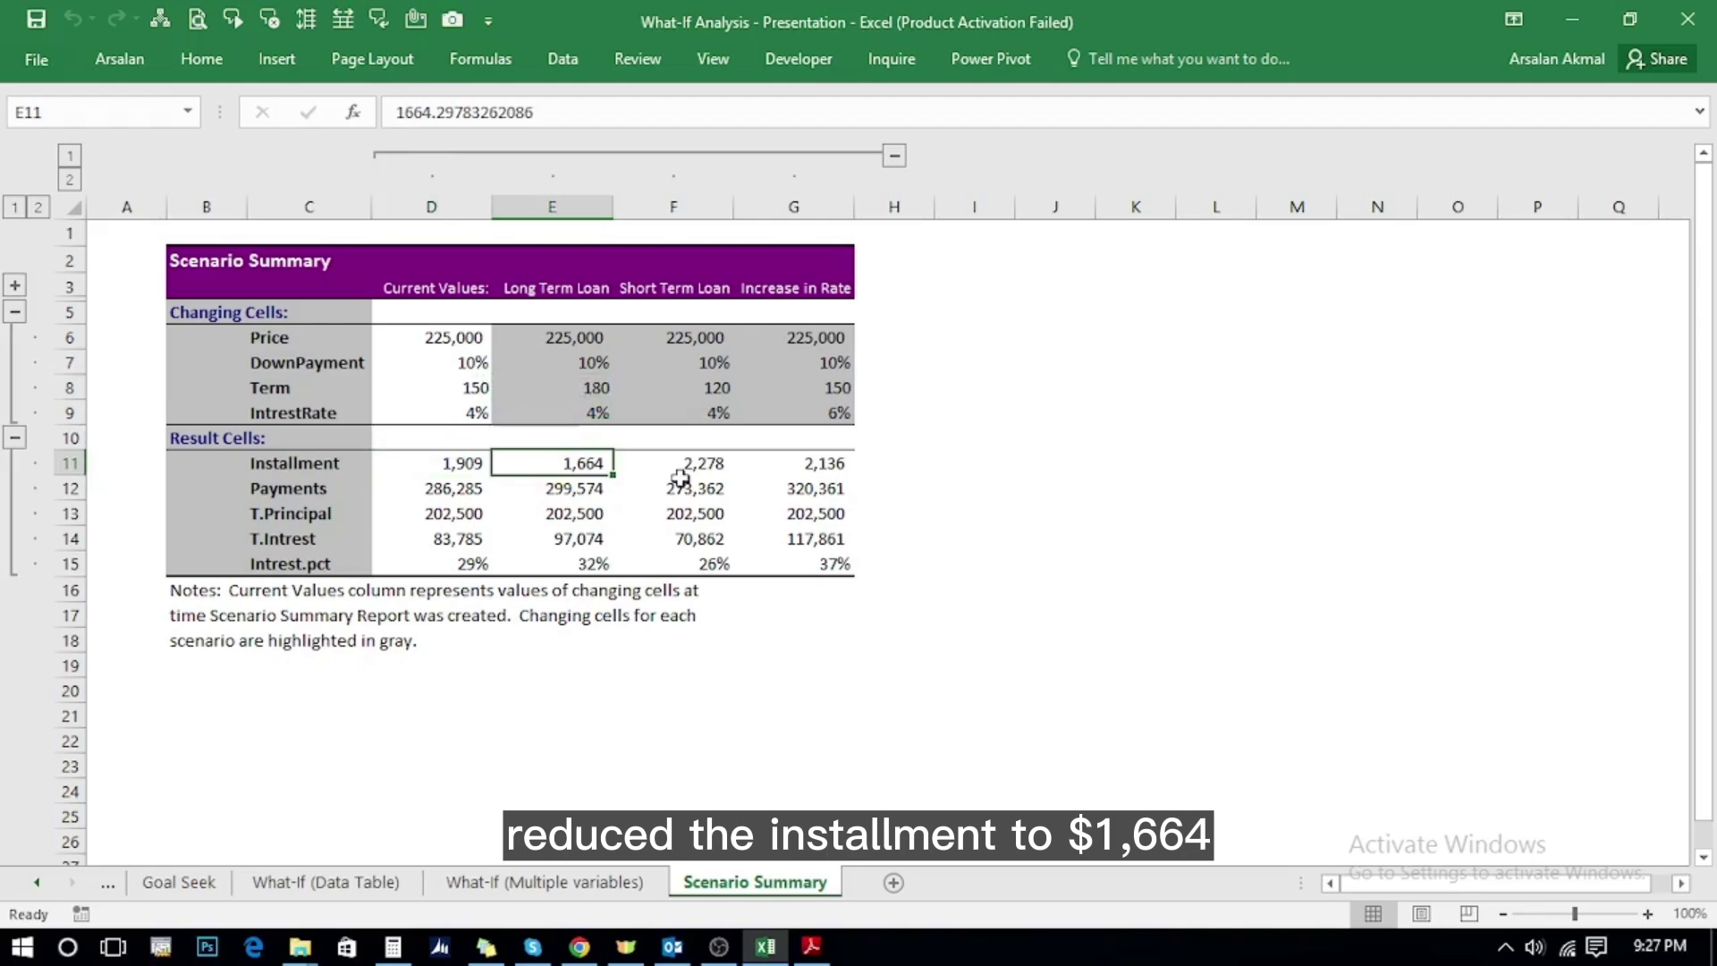
{"action": "left_click", "coordinate": [702, 466]}
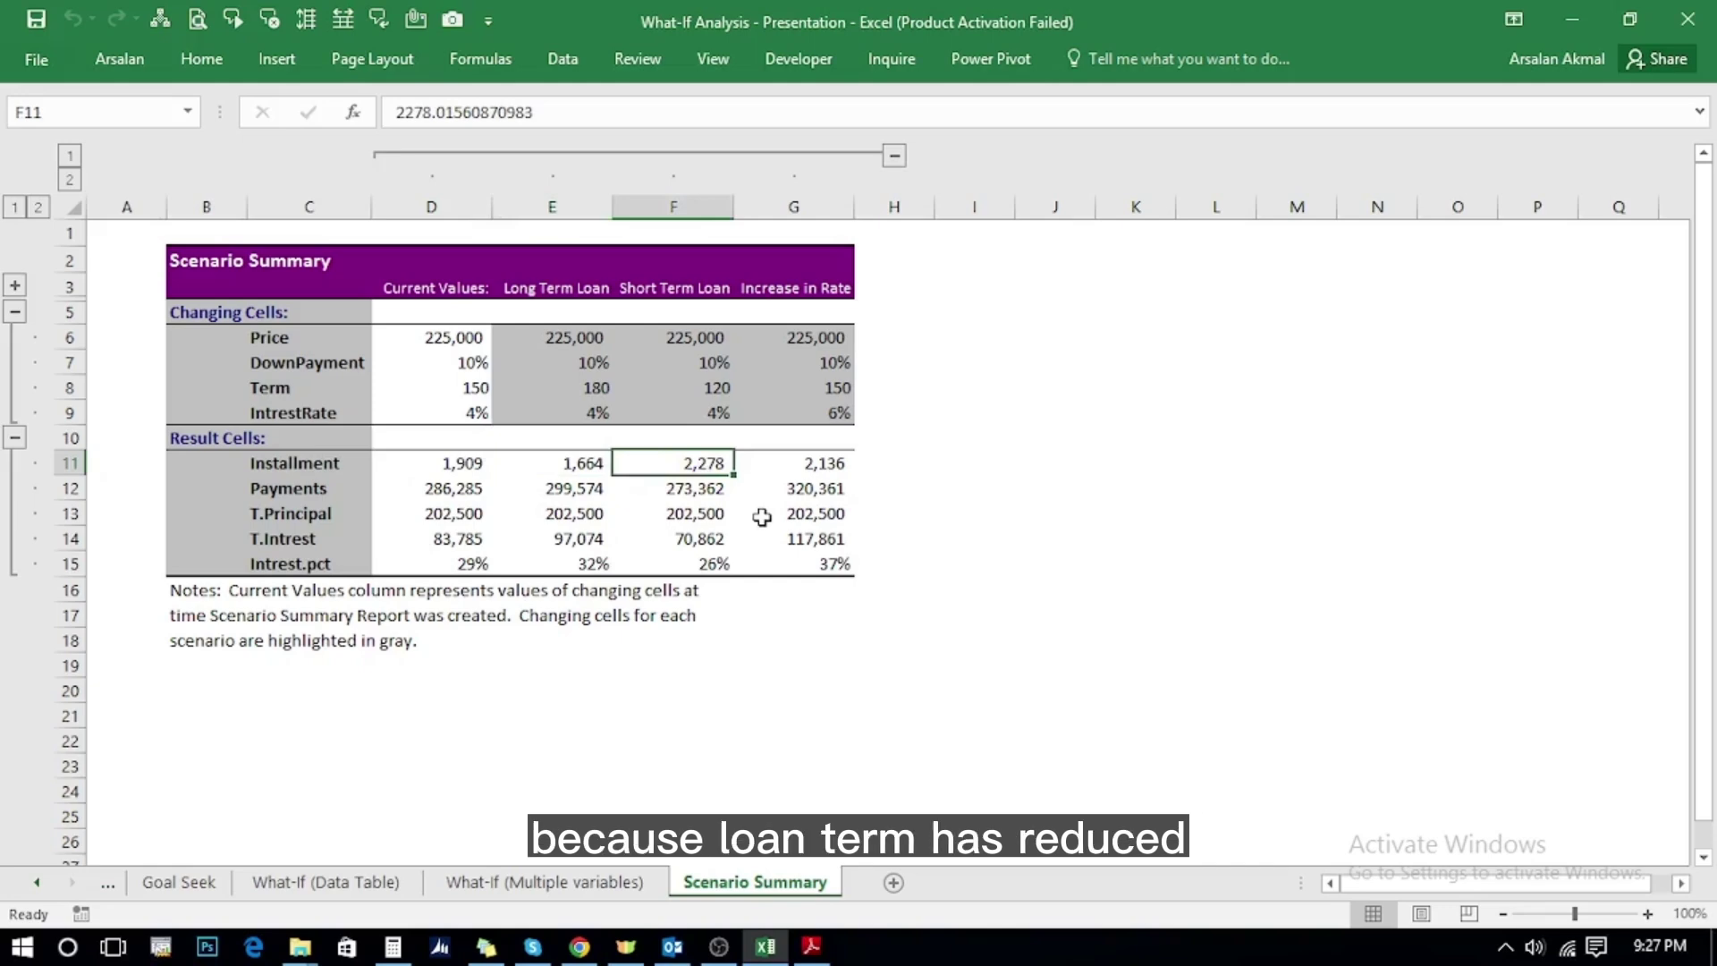
{"action": "left_click", "coordinate": [711, 387]}
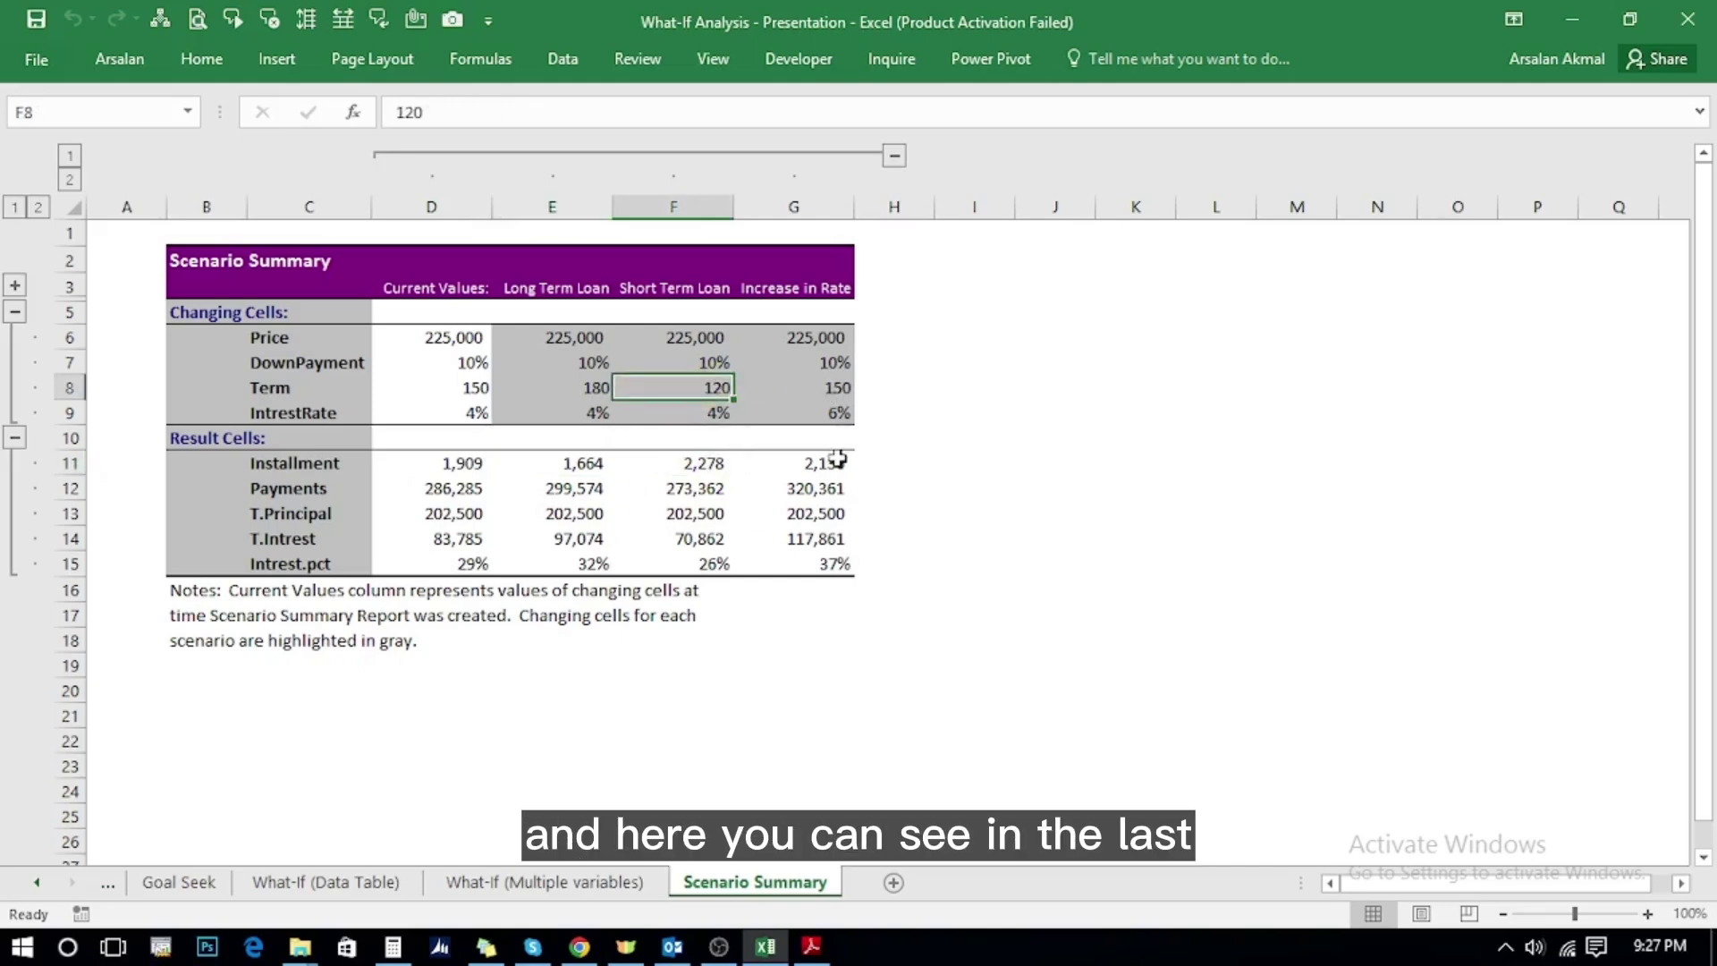
{"action": "left_click", "coordinate": [834, 414]}
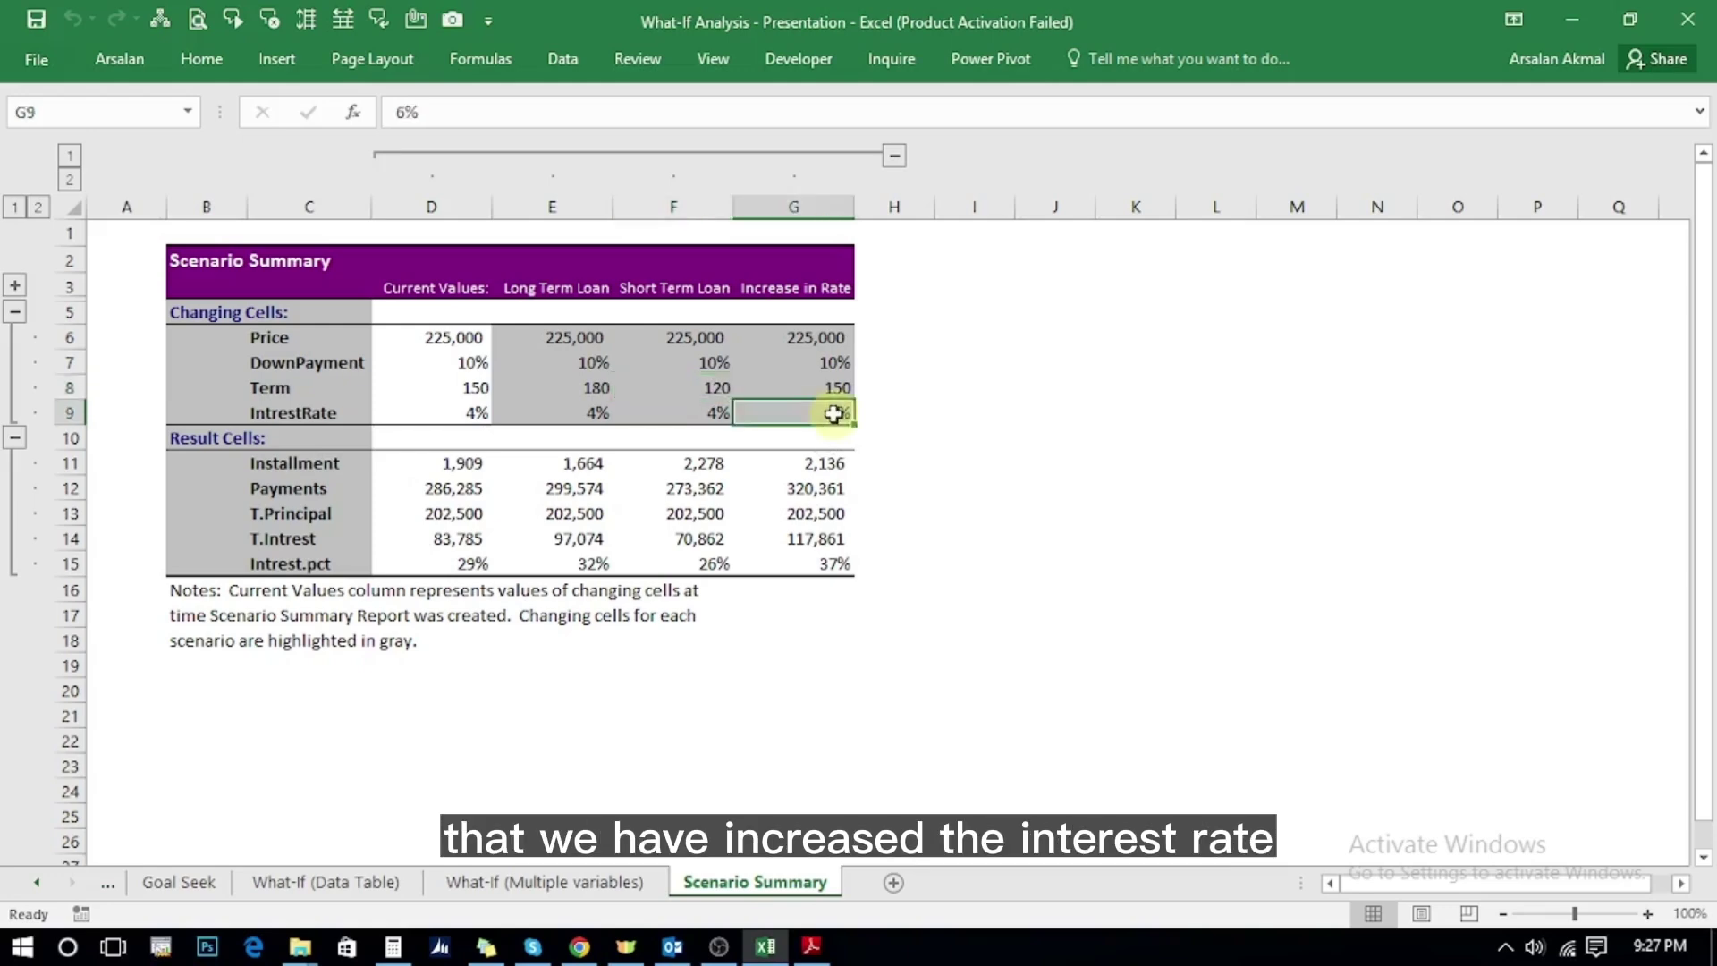
{"action": "left_click", "coordinate": [807, 541]}
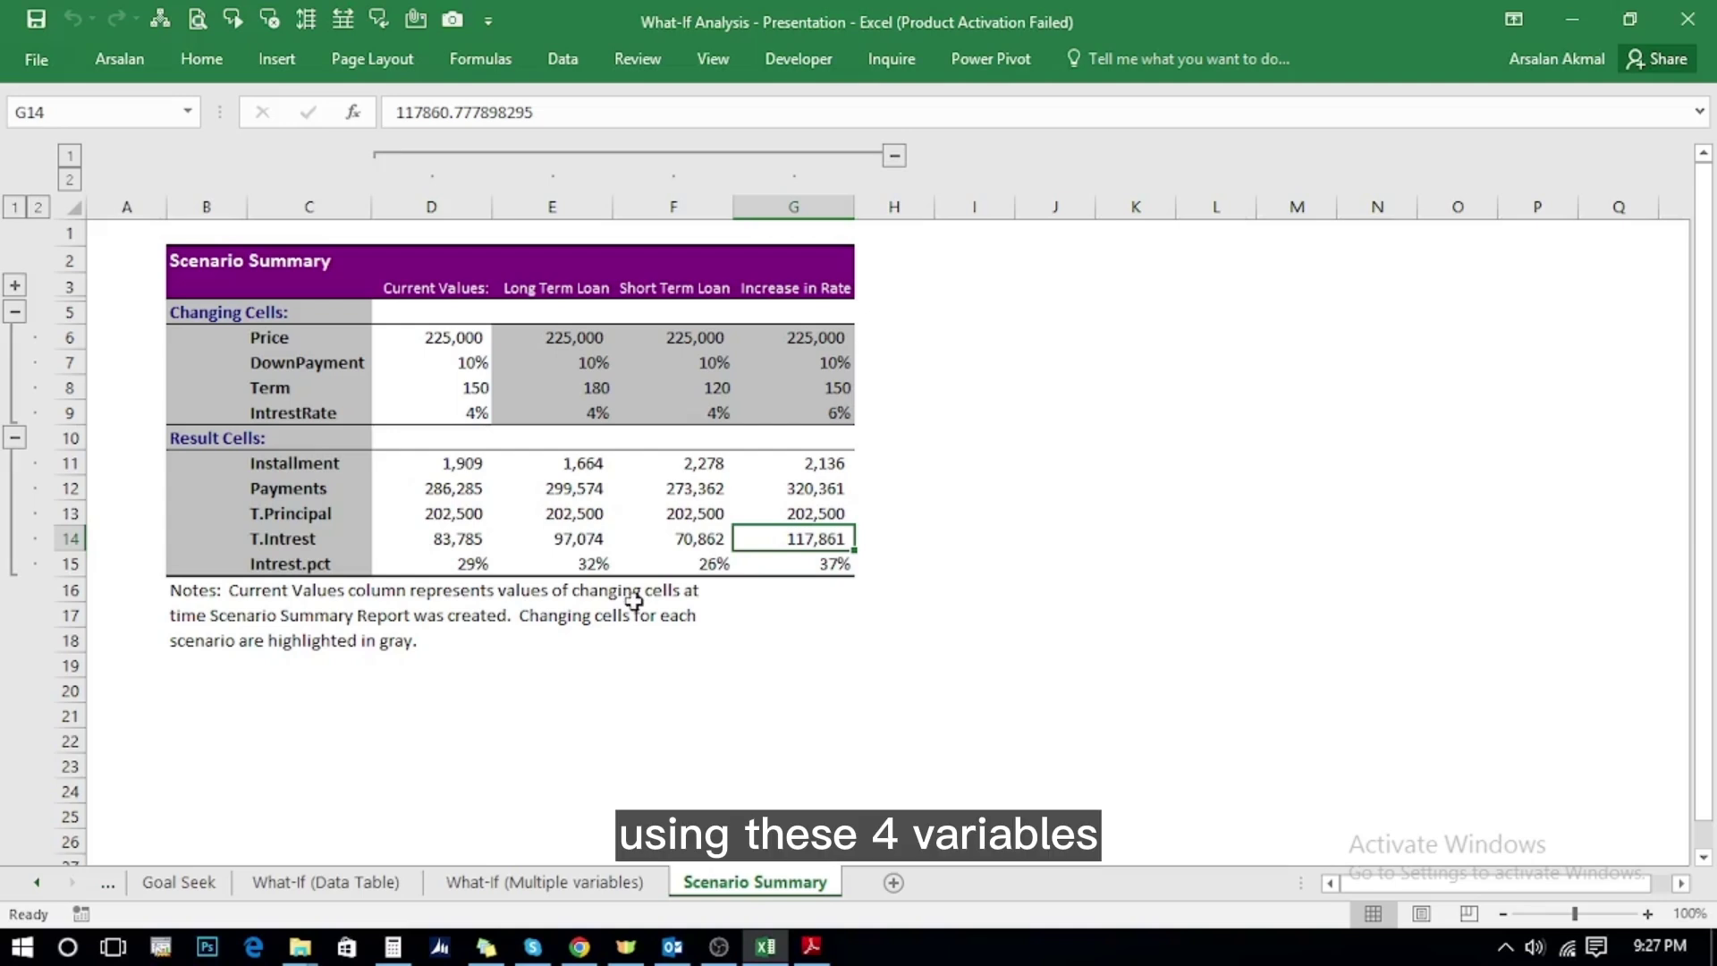
{"action": "left_click_drag", "start_coordinate": [270, 333], "coordinate": [264, 561]}
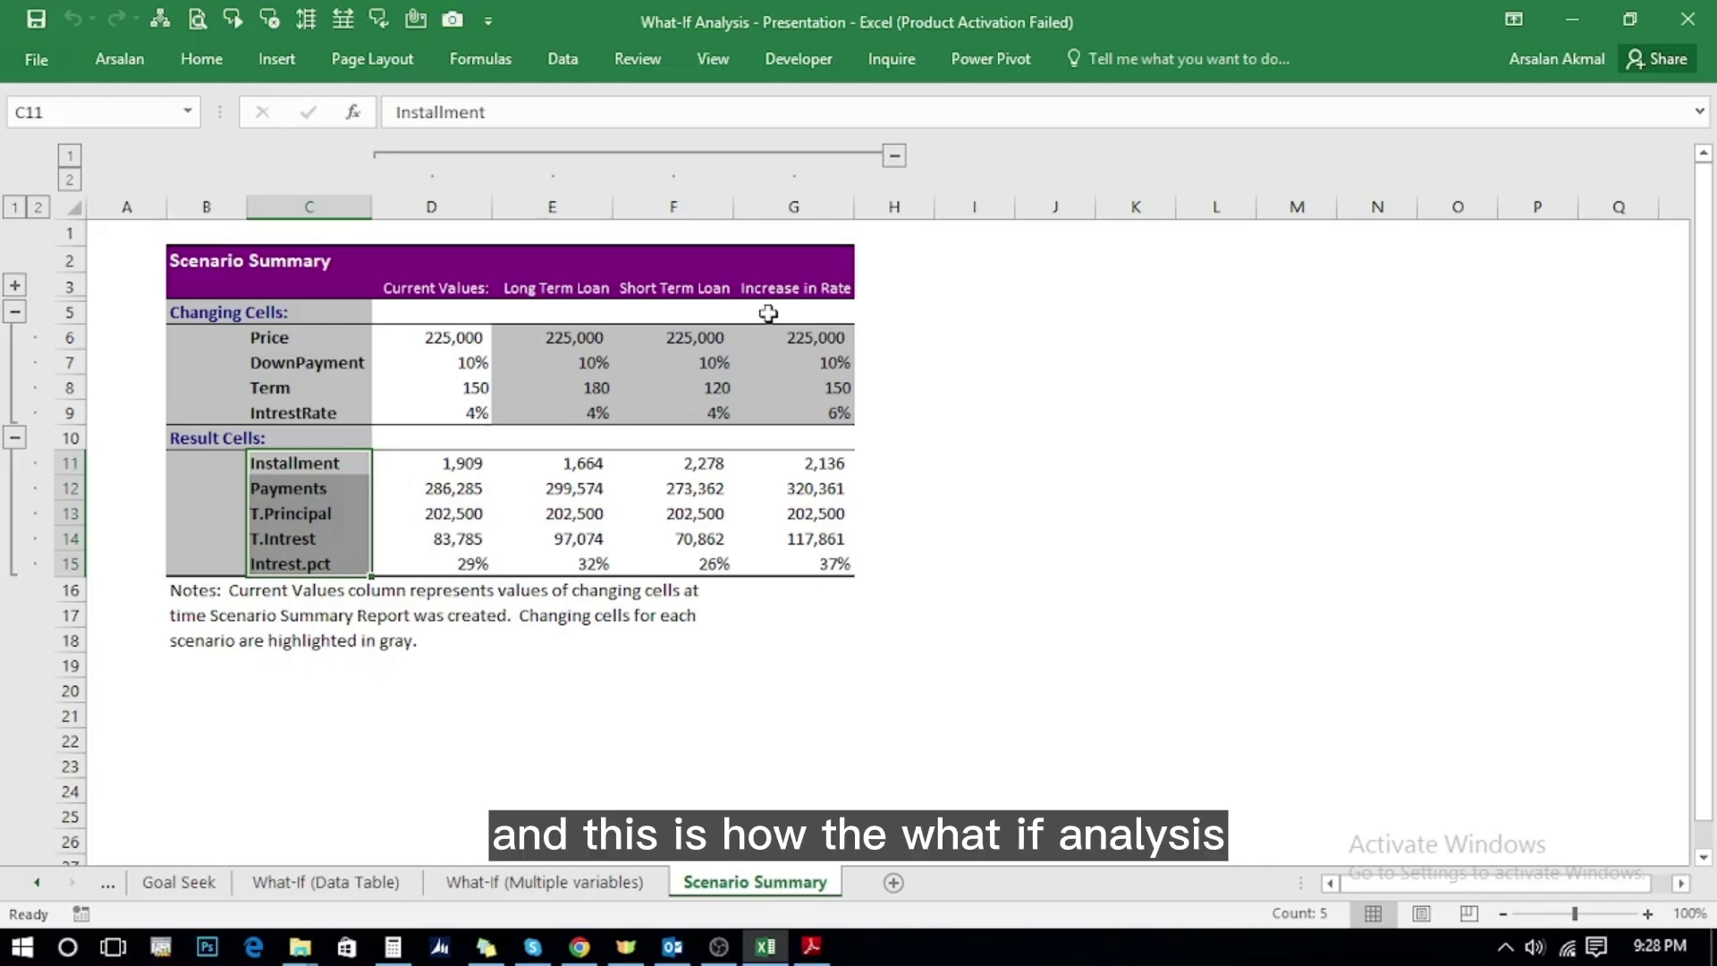
{"action": "left_click", "coordinate": [560, 59]}
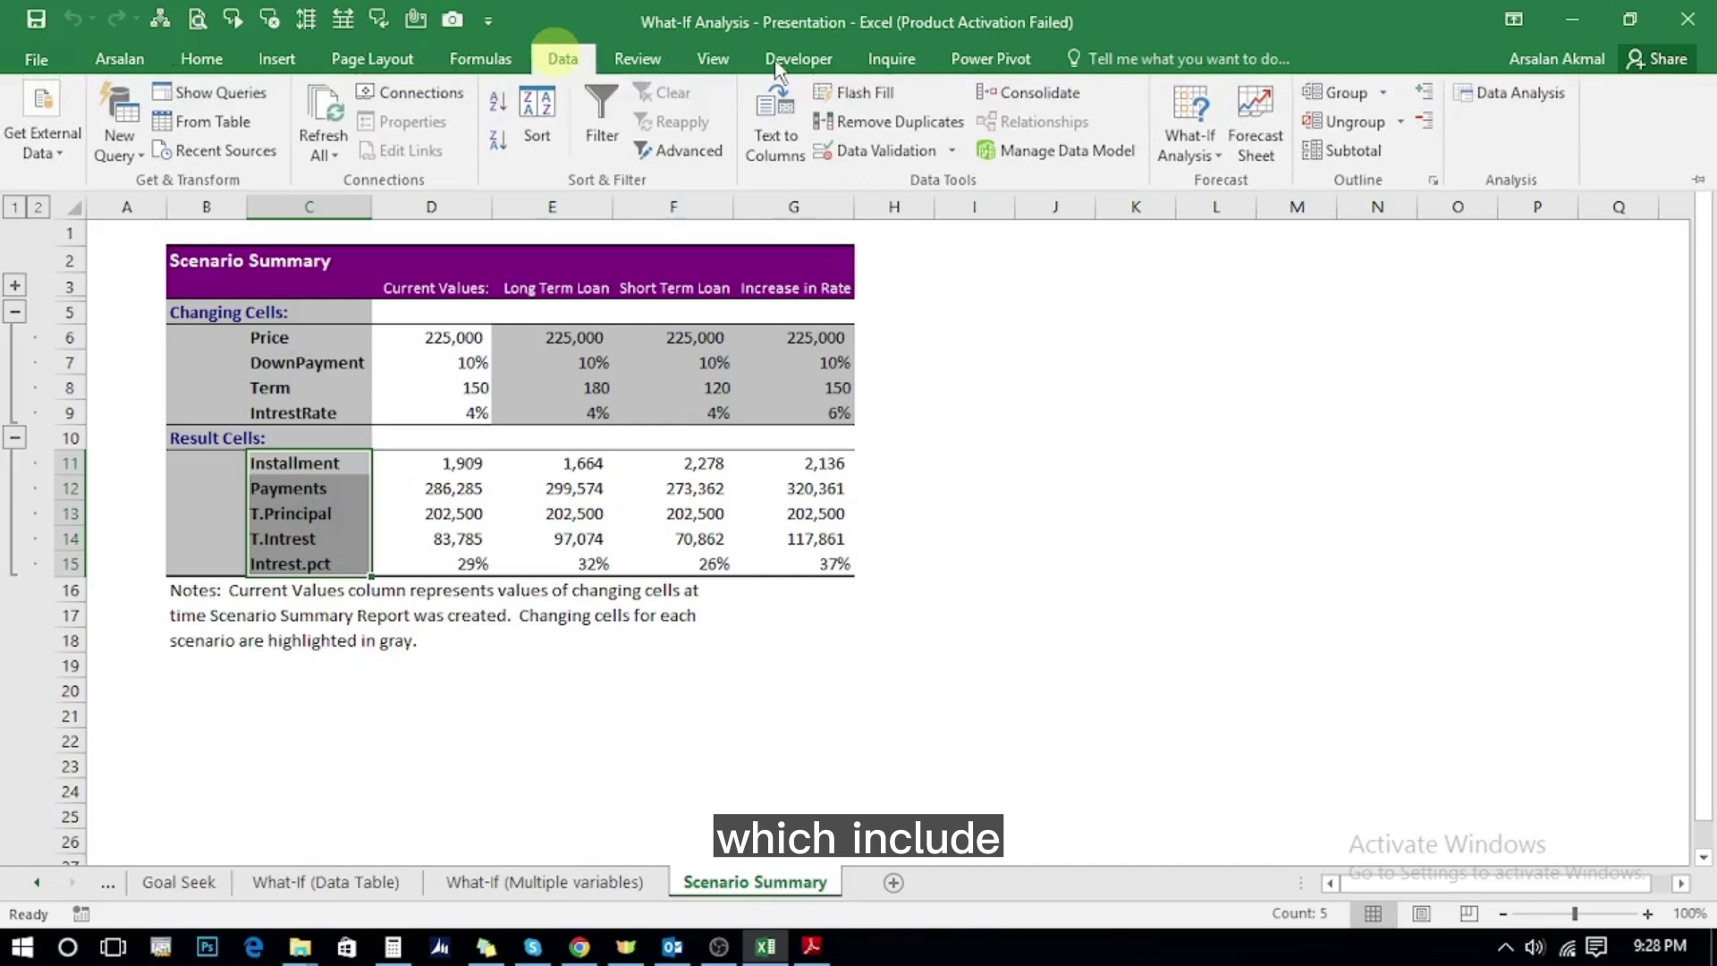
{"action": "left_click", "coordinate": [1206, 154]}
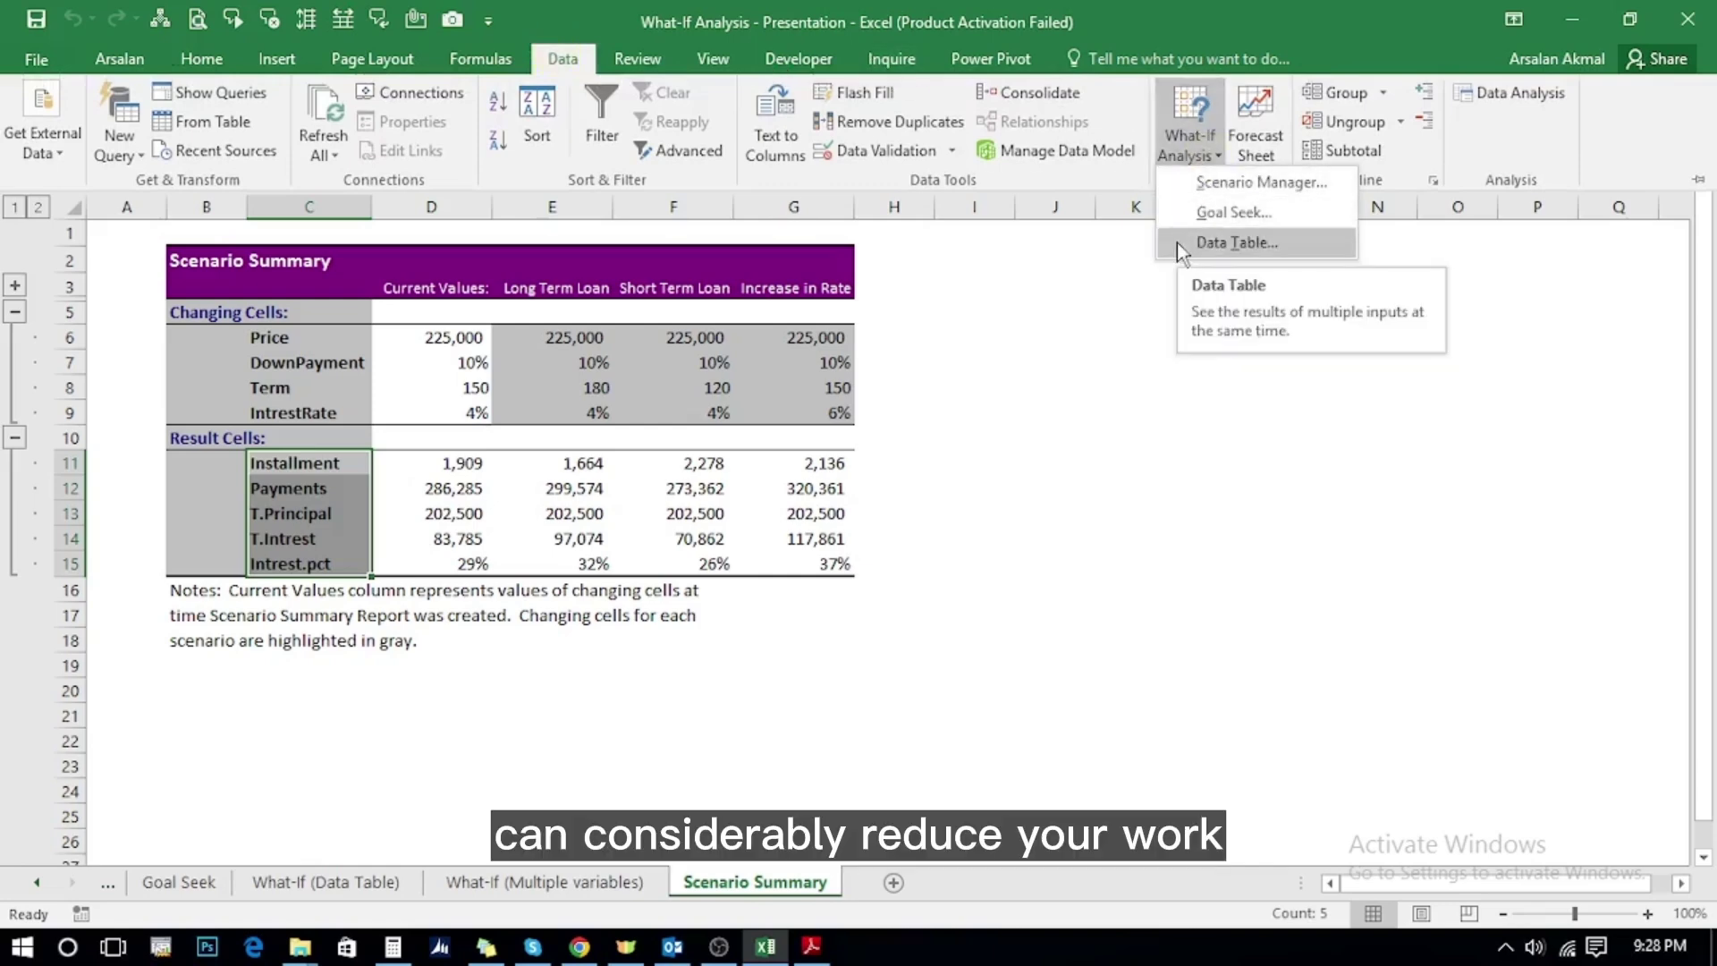
{"action": "left_click", "coordinate": [959, 417]}
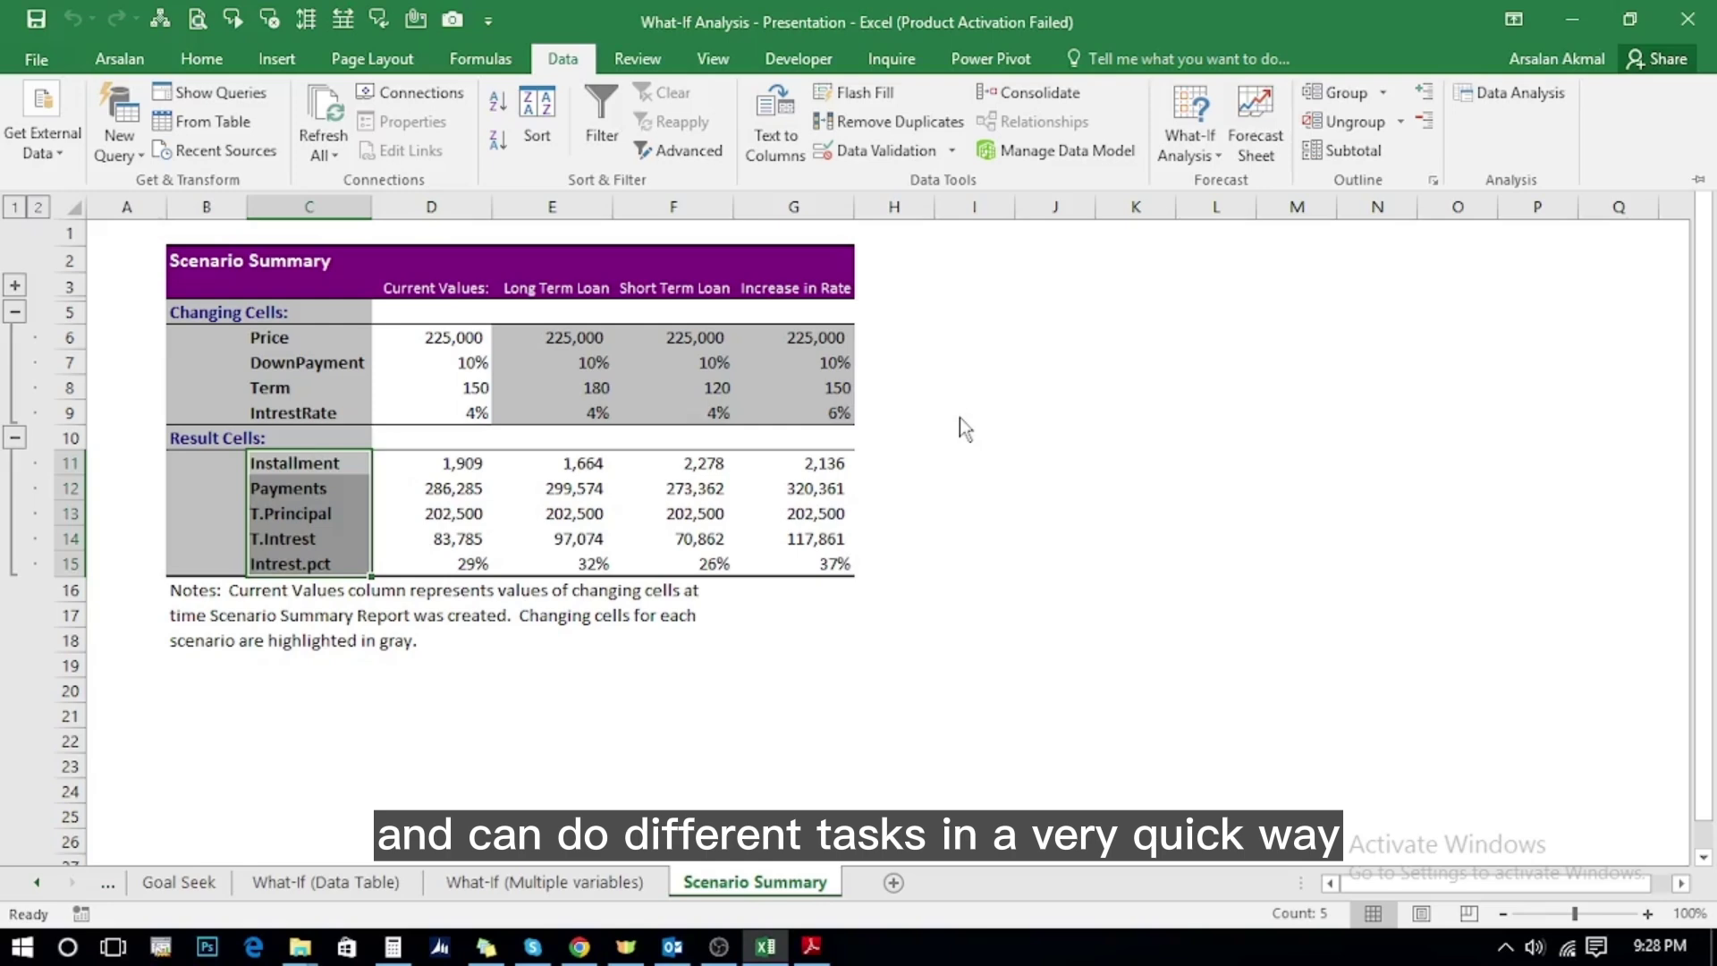
{"action": "key", "text": "ctrl+F1"}
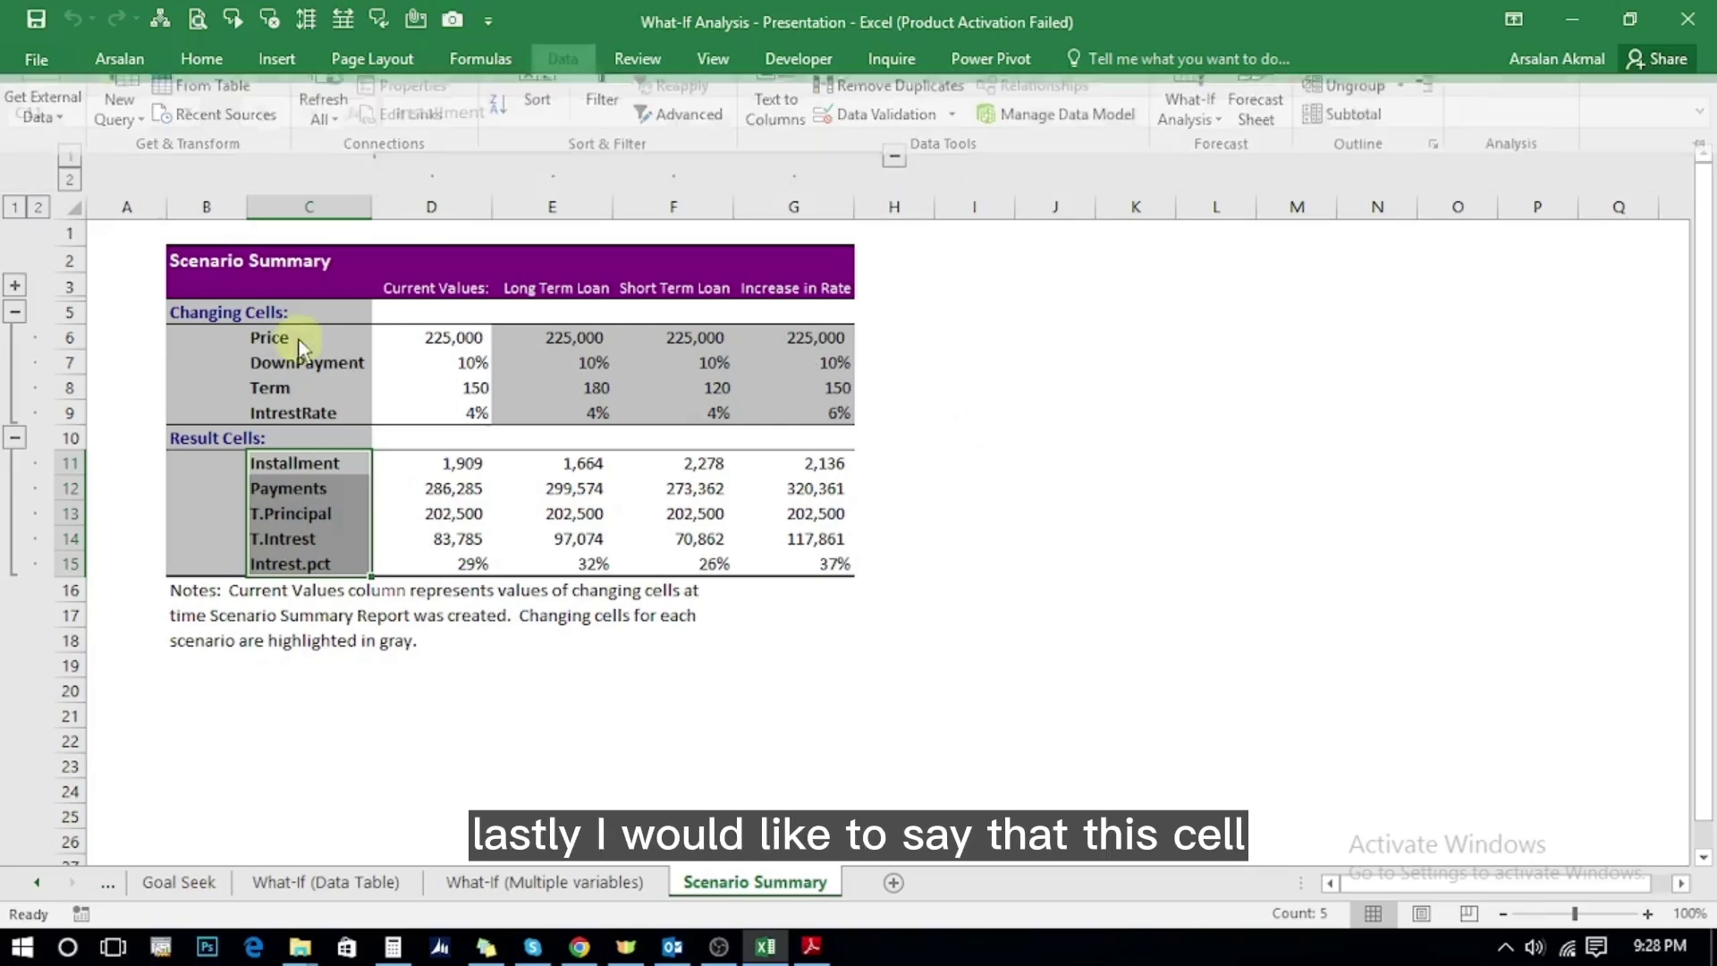
Step: Examine the changing-cell and result-cell row labels in column C of the scenario summary, from Price down to Payments and back
{"action": "left_click", "coordinate": [300, 342]}
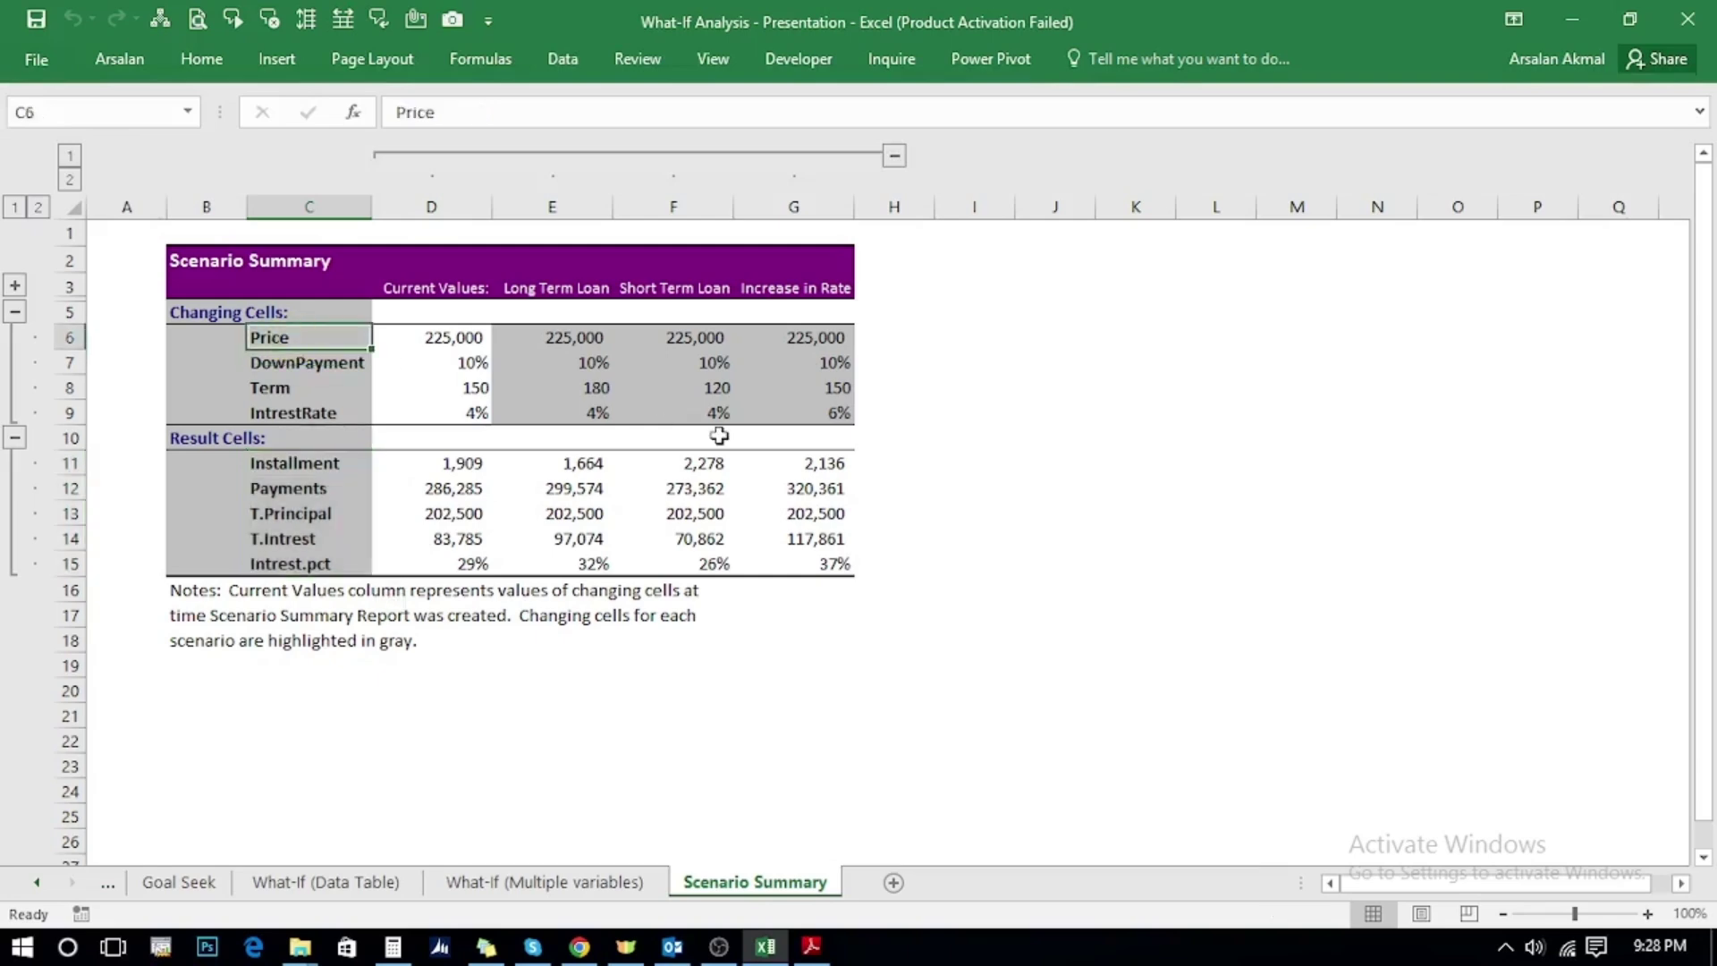
{"action": "key", "text": "Down"}
{"action": "key", "text": "Down"}
{"action": "key", "text": "Down"}
{"action": "key", "text": "Down"}
{"action": "key", "text": "Down"}
{"action": "key", "text": "Down"}
{"action": "key", "text": "Down"}
{"action": "key", "text": "Down"}
{"action": "key", "text": "Down"}
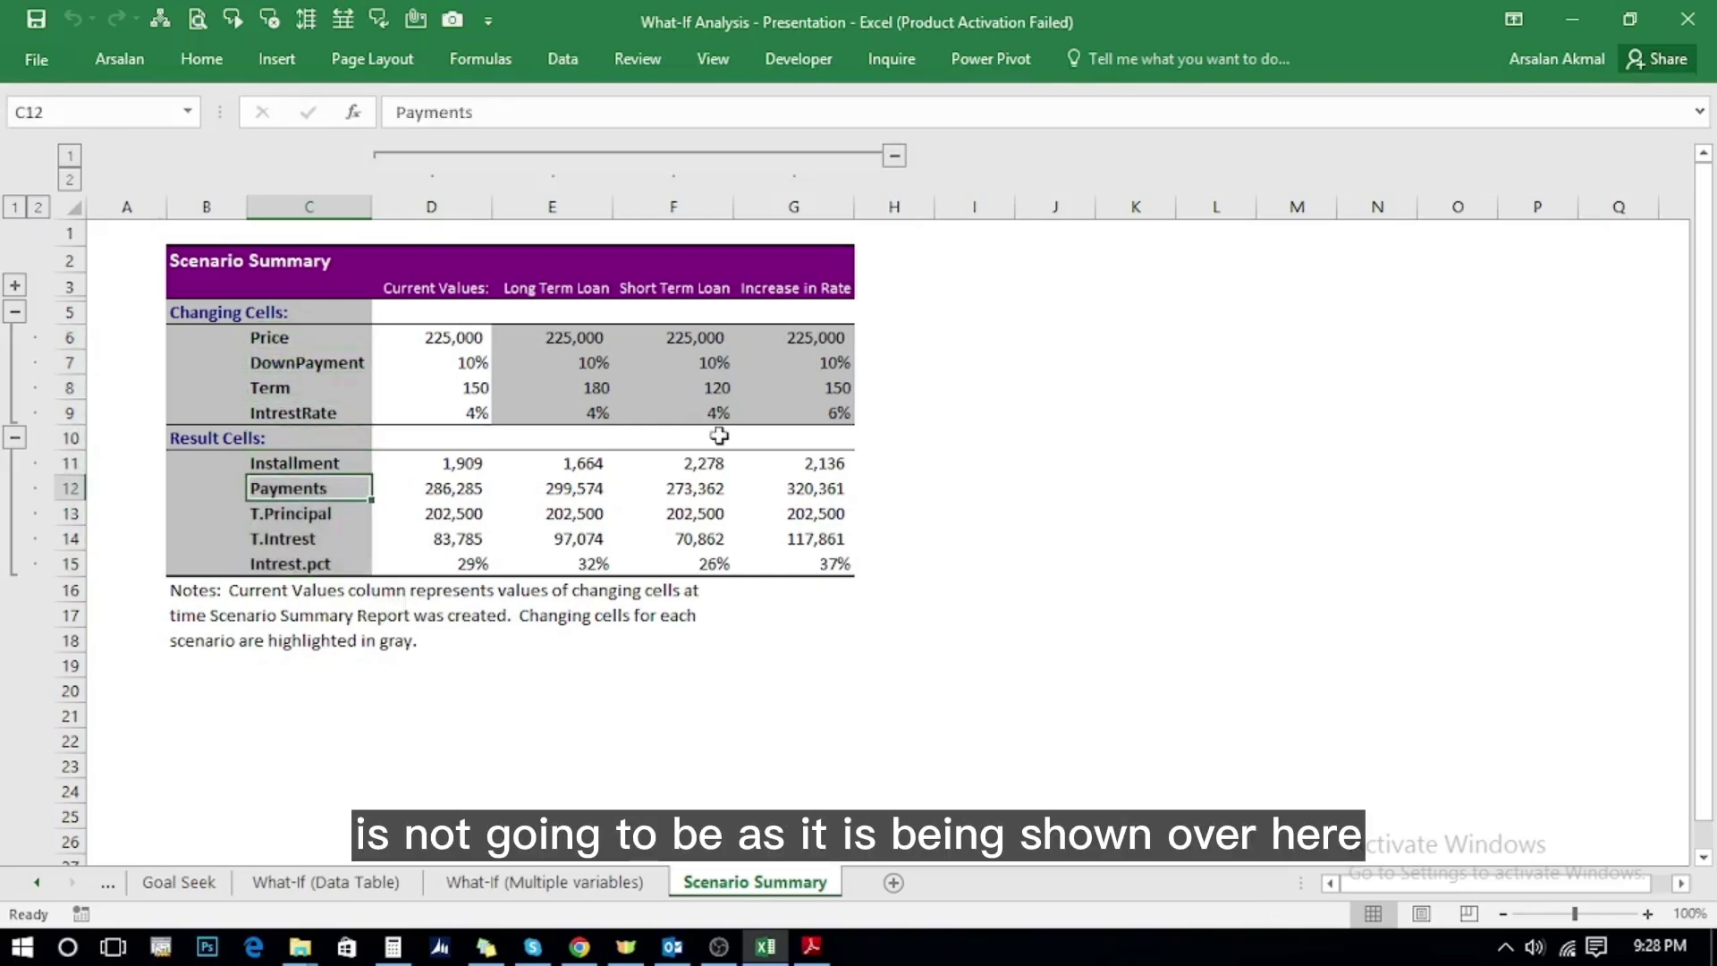
{"action": "key", "text": "Up"}
{"action": "key", "text": "Up"}
{"action": "key", "text": "Up"}
{"action": "key", "text": "Up"}
{"action": "key", "text": "Up"}
{"action": "key", "text": "Up"}
{"action": "key", "text": "Up"}
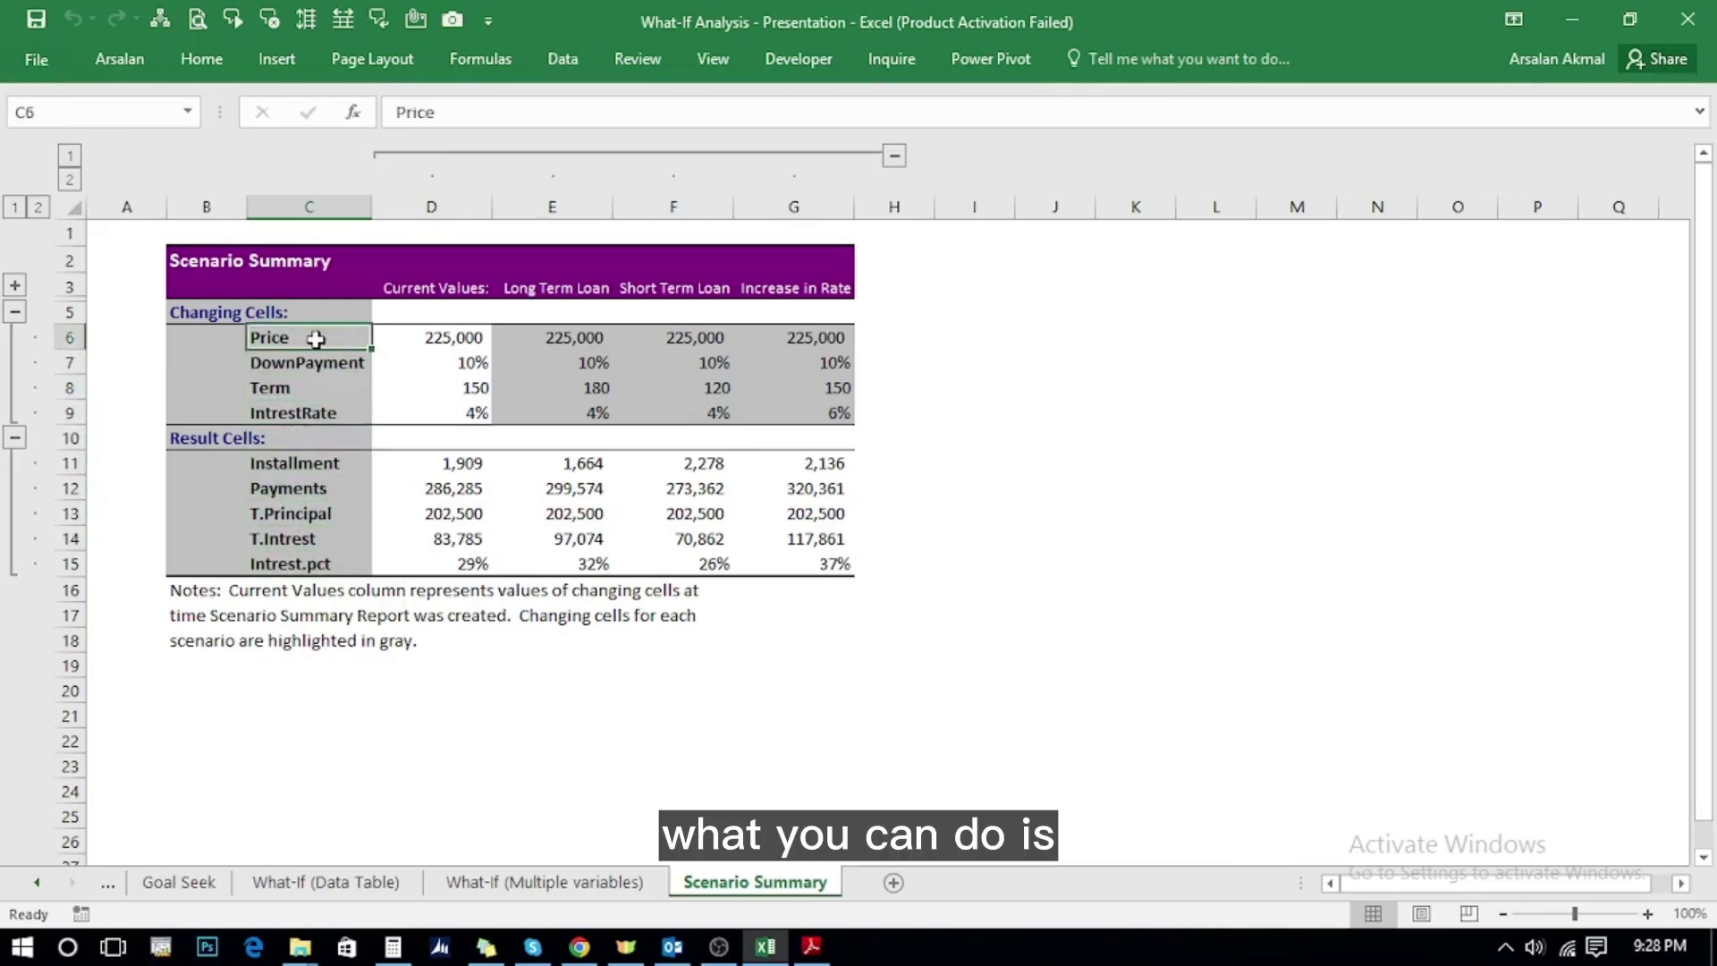
Step: Link the Price label in C6 of the summary to cell A9 of the What-If (Multiple variables) sheet and check its formula
{"action": "type", "text": "+"}
{"action": "left_click", "coordinate": [570, 884]}
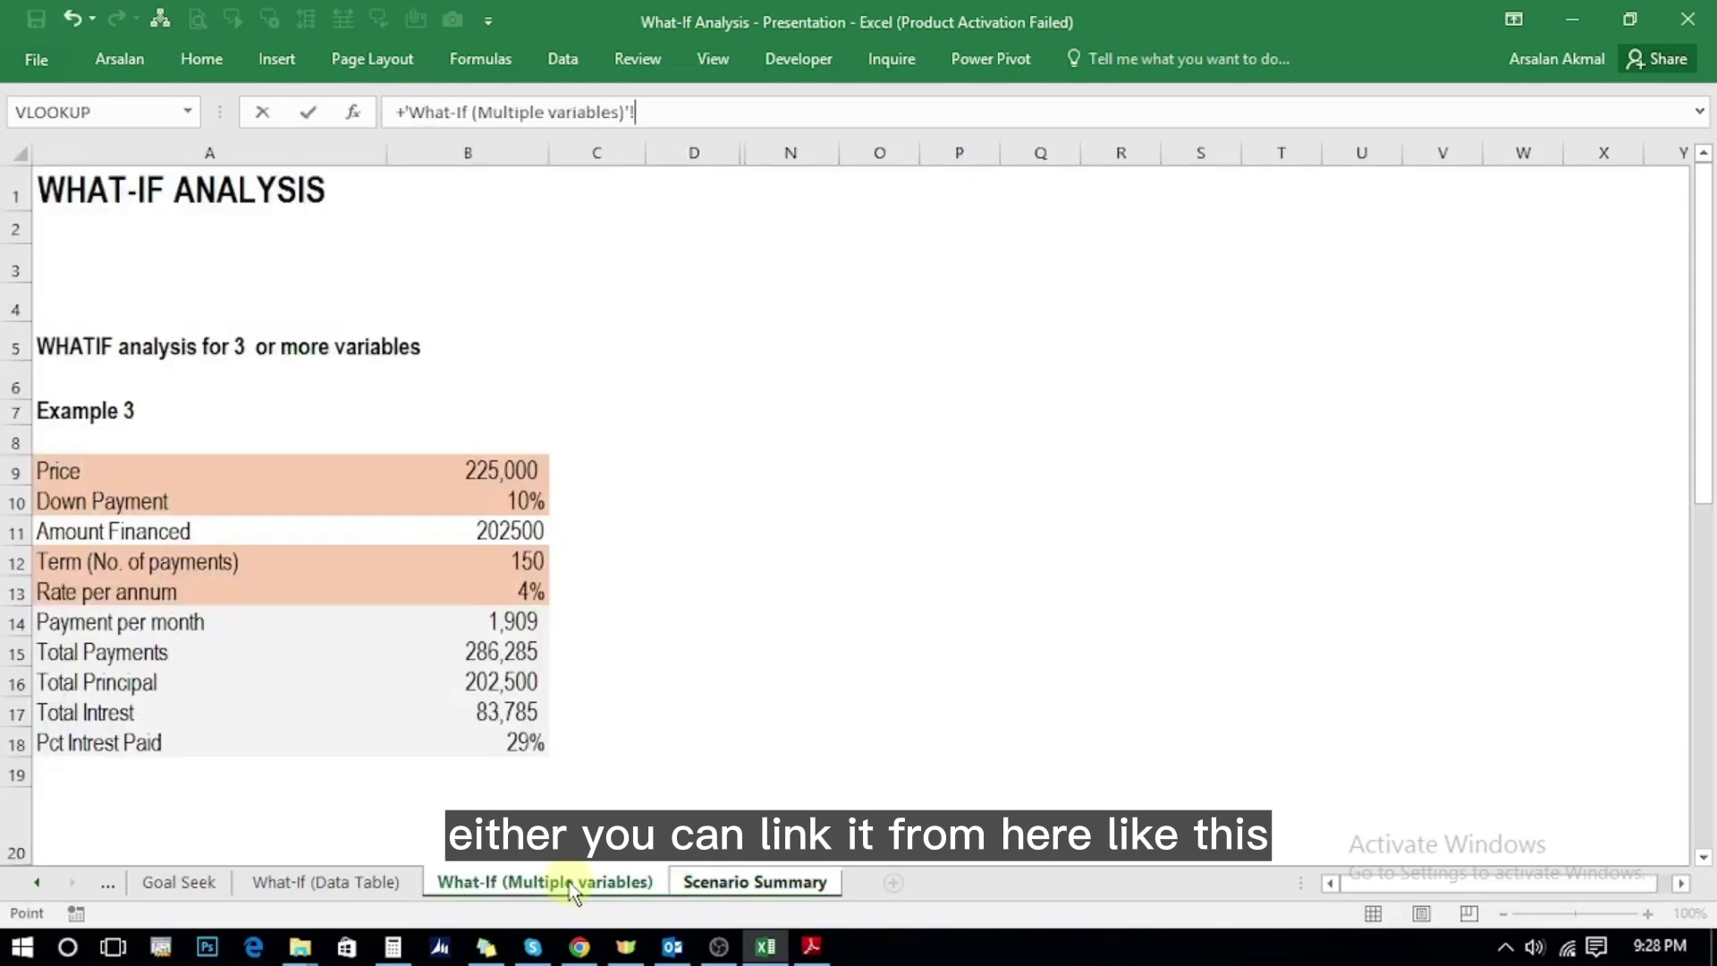
{"action": "left_click", "coordinate": [59, 467]}
{"action": "key", "text": "Return"}
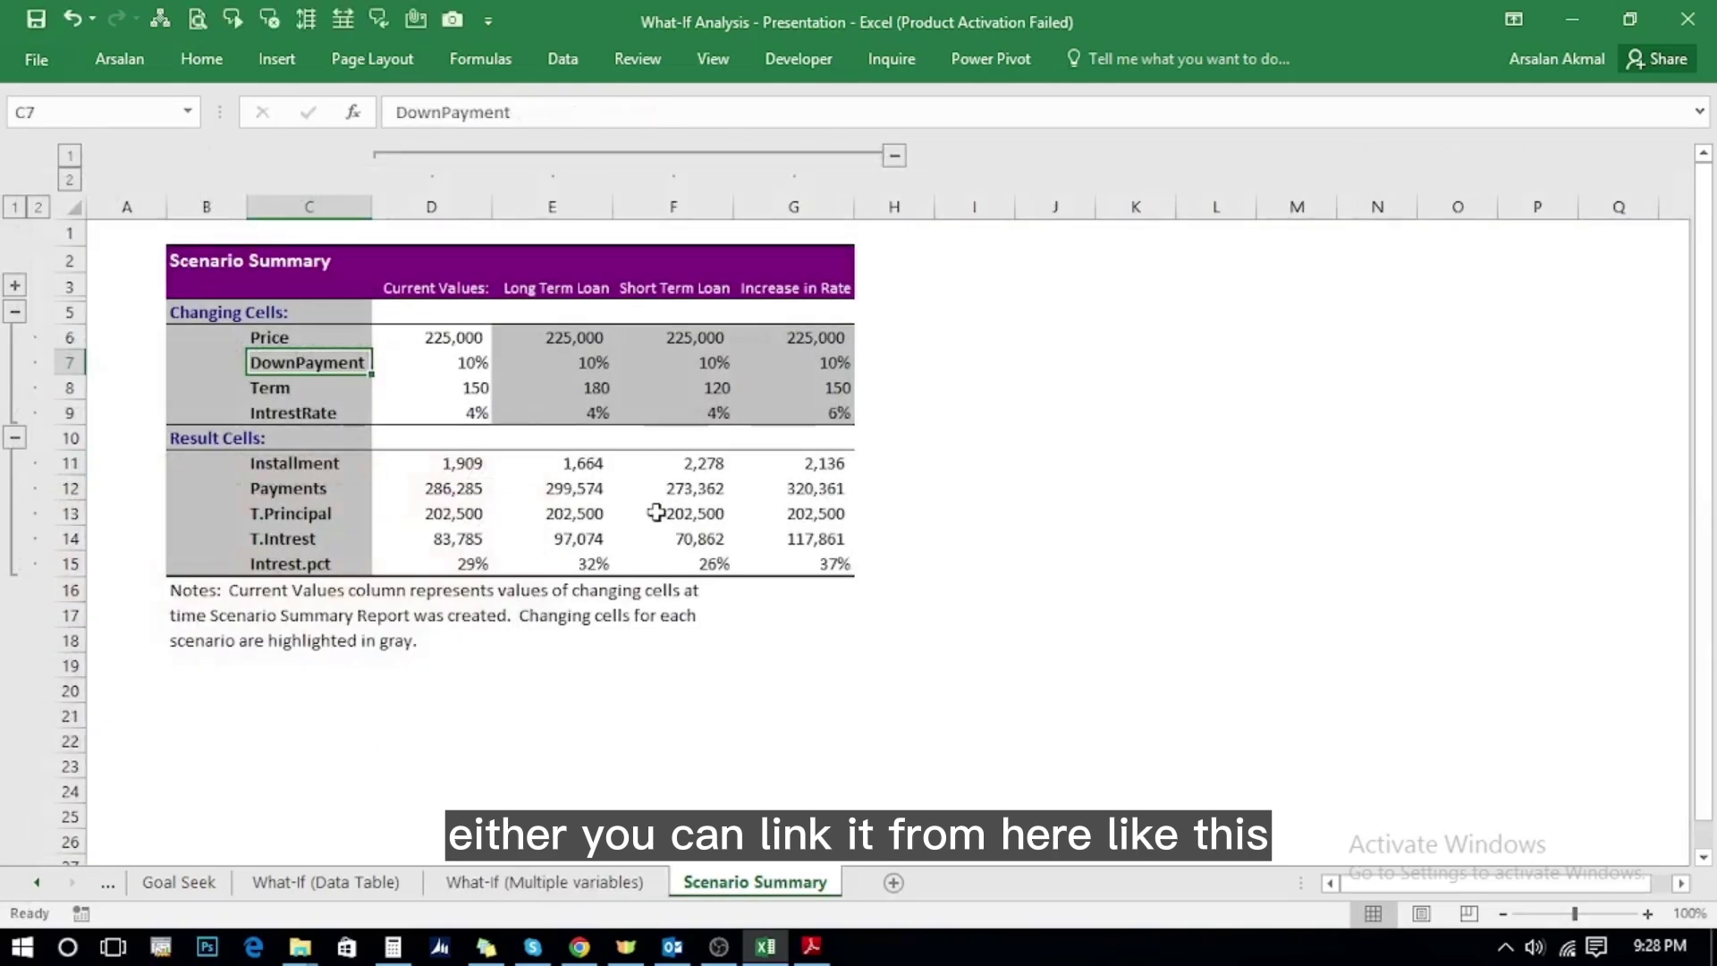
{"action": "key", "text": "Up"}
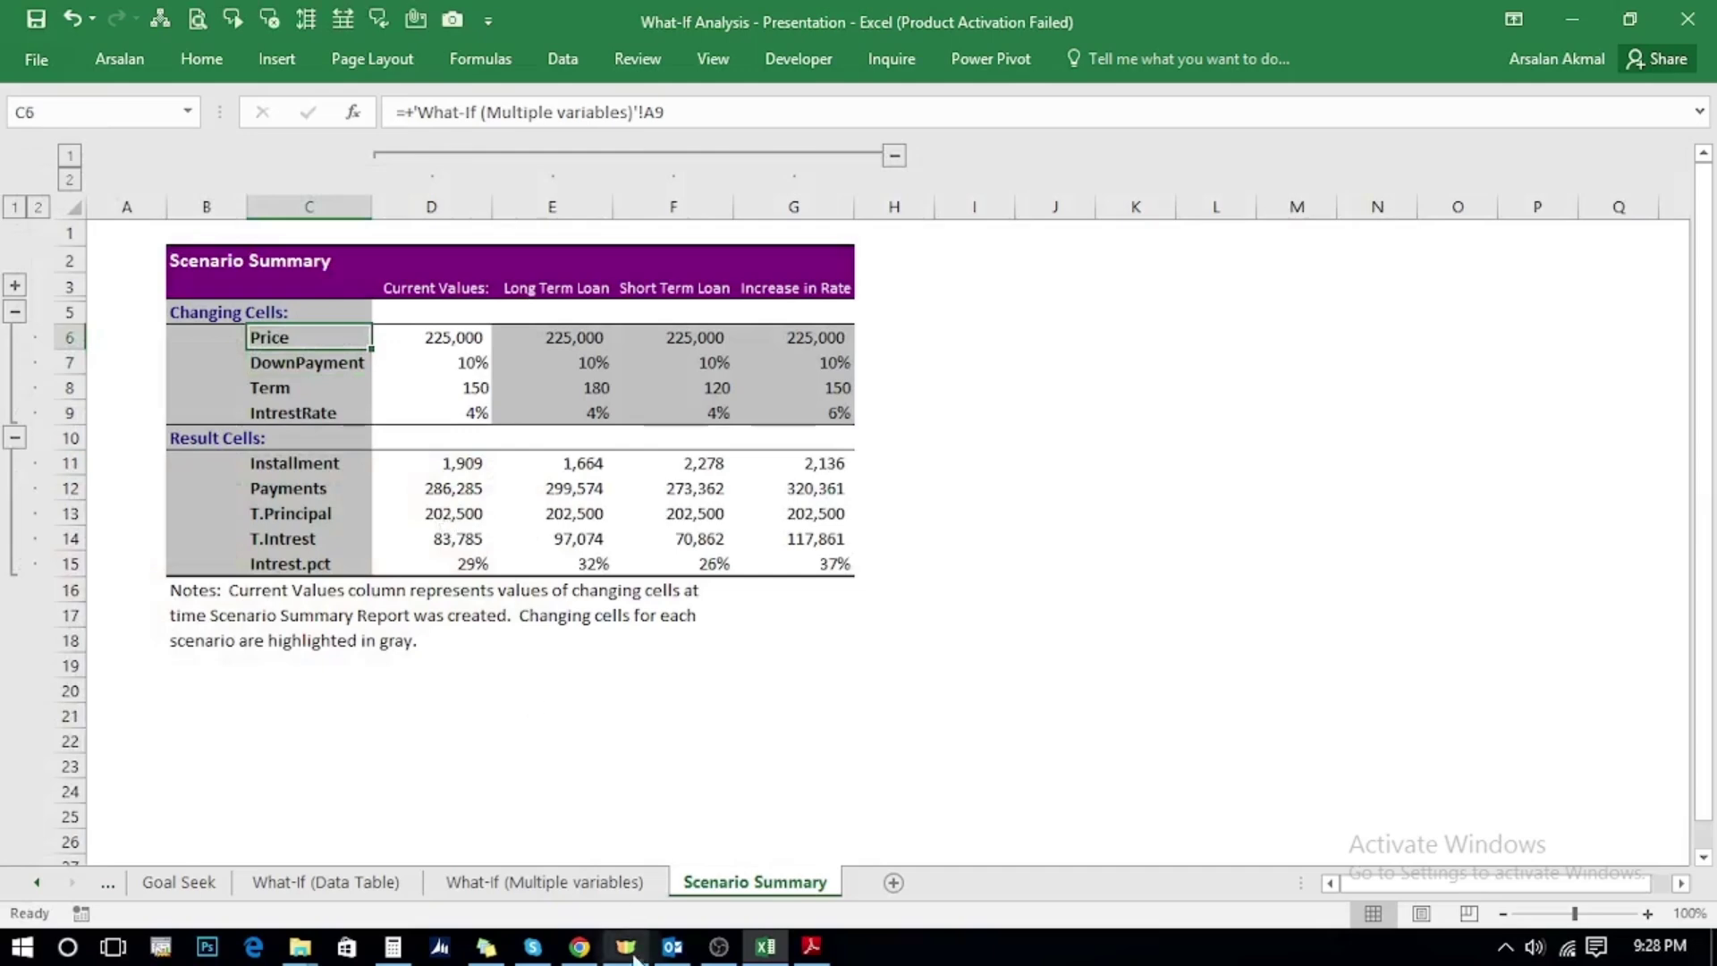
Step: Check the defined name of the price cell B9 on the What-If (Multiple variables) sheet
{"action": "left_click", "coordinate": [590, 884]}
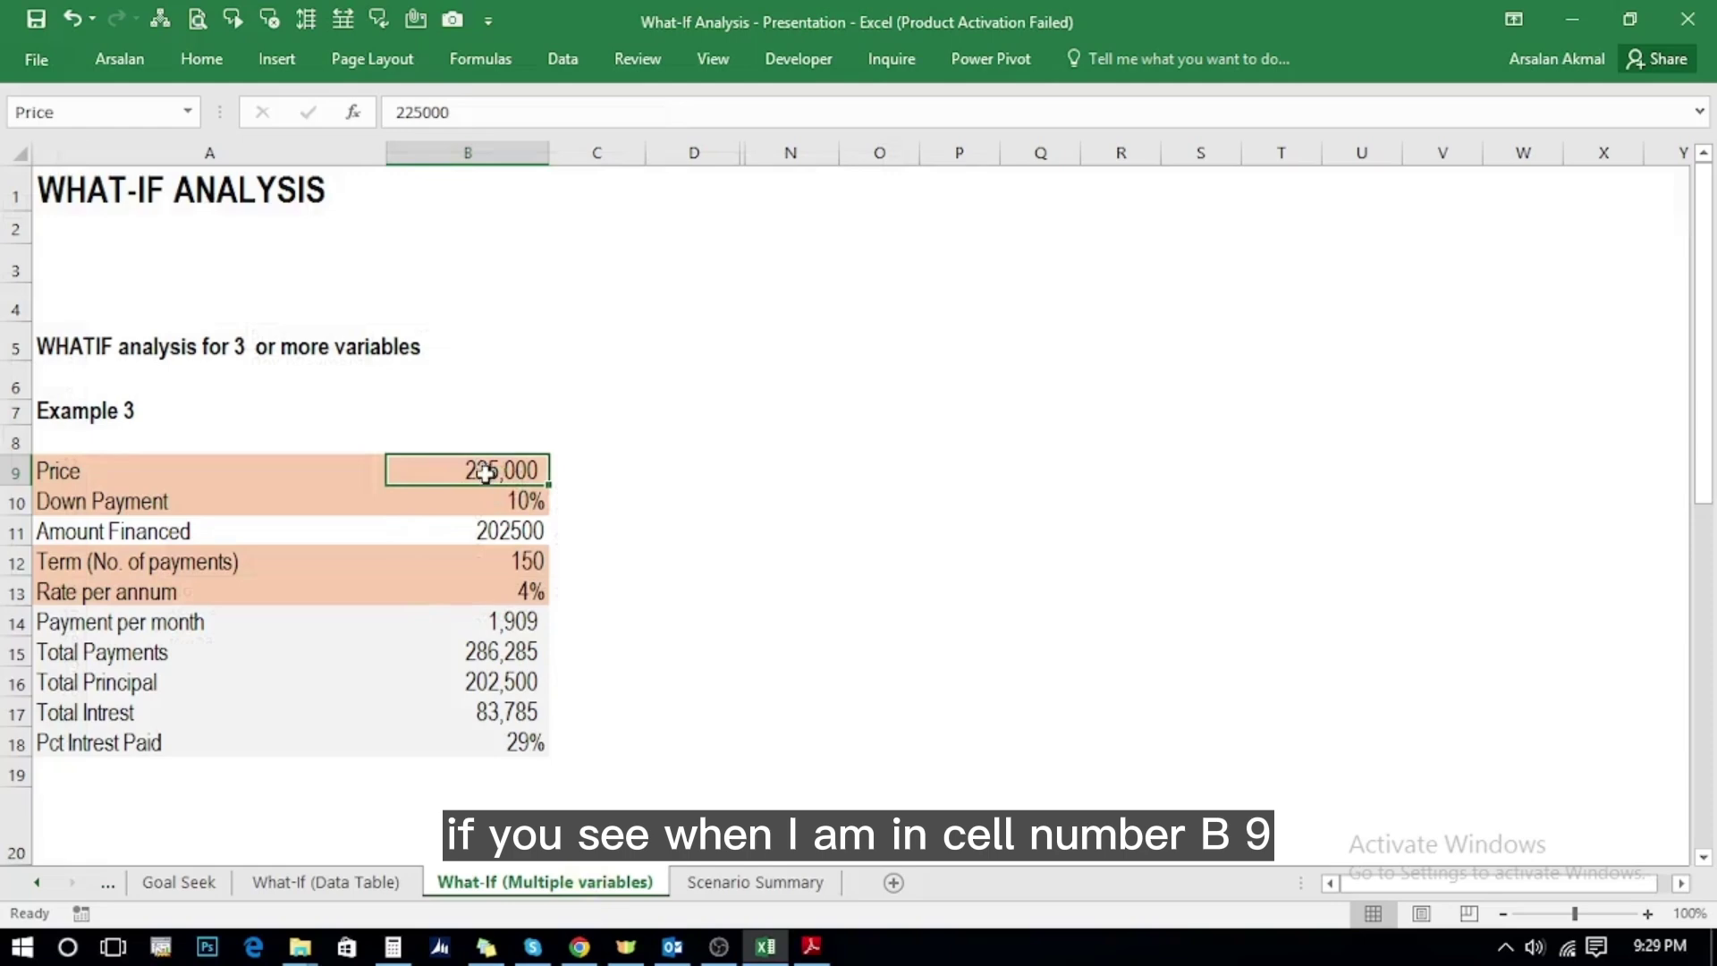
{"action": "left_click", "coordinate": [65, 106]}
{"action": "key", "text": "Escape"}
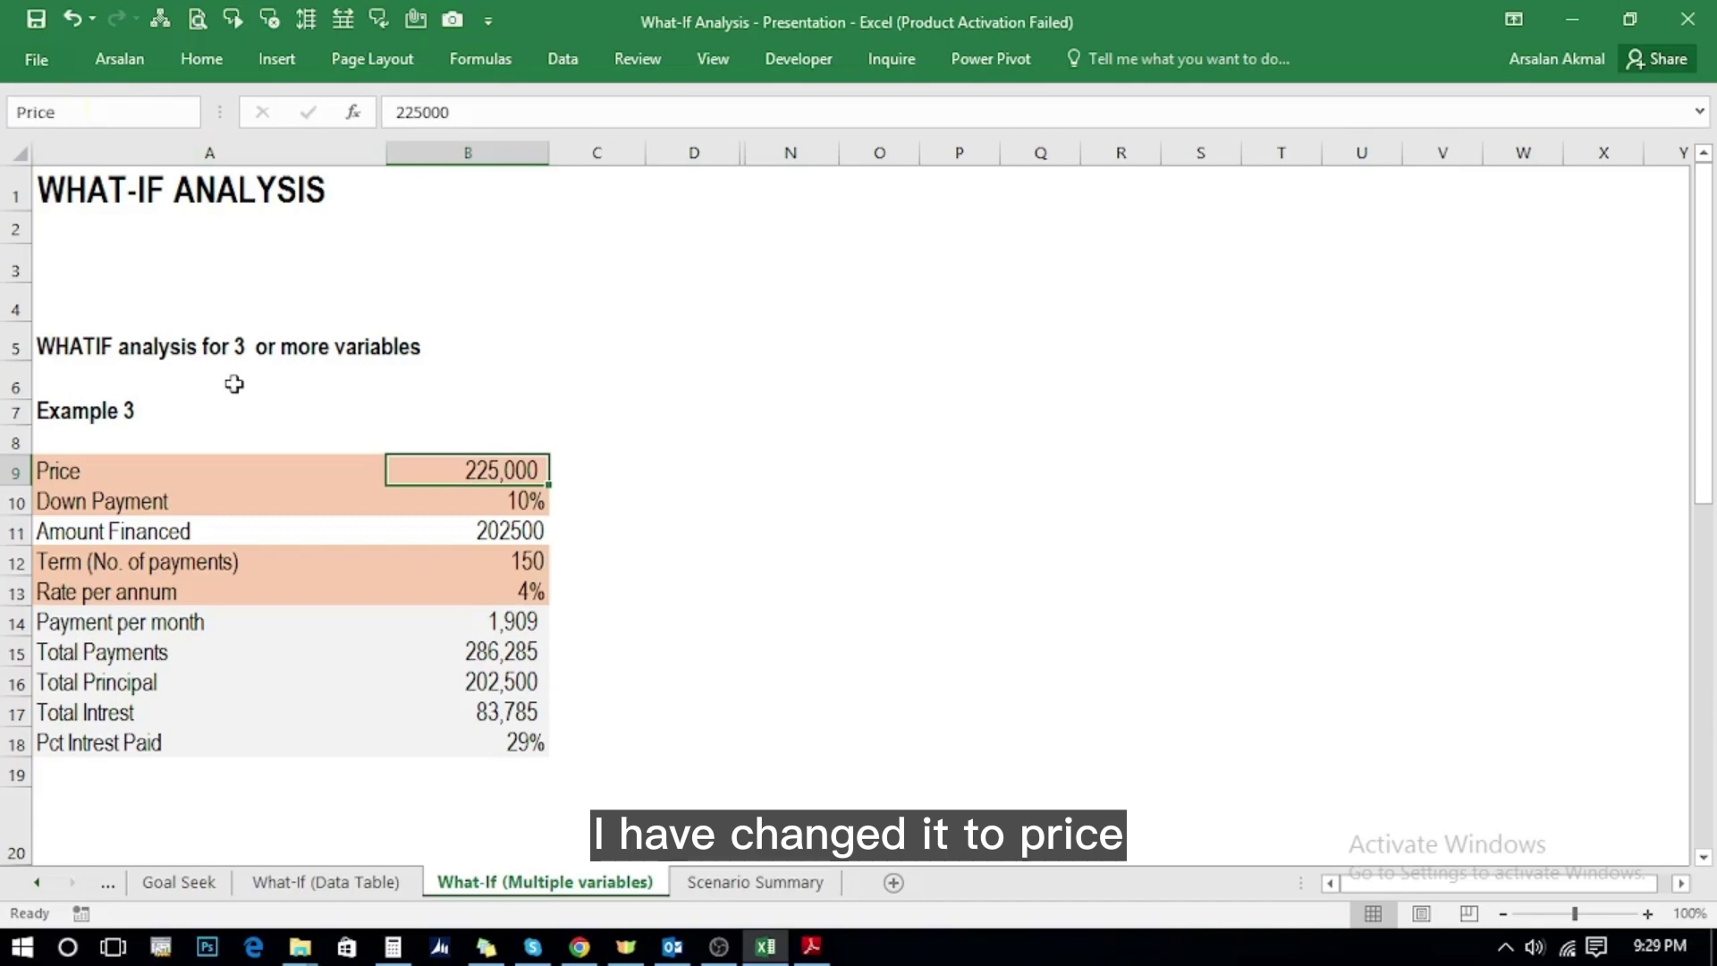
Step: Try to replace the price cell's defined name with its plain reference B9
{"action": "key", "text": "BackSpace"}
{"action": "key", "text": "BackSpace"}
{"action": "key", "text": "BackSpace"}
{"action": "key", "text": "BackSpace"}
{"action": "key", "text": "BackSpace"}
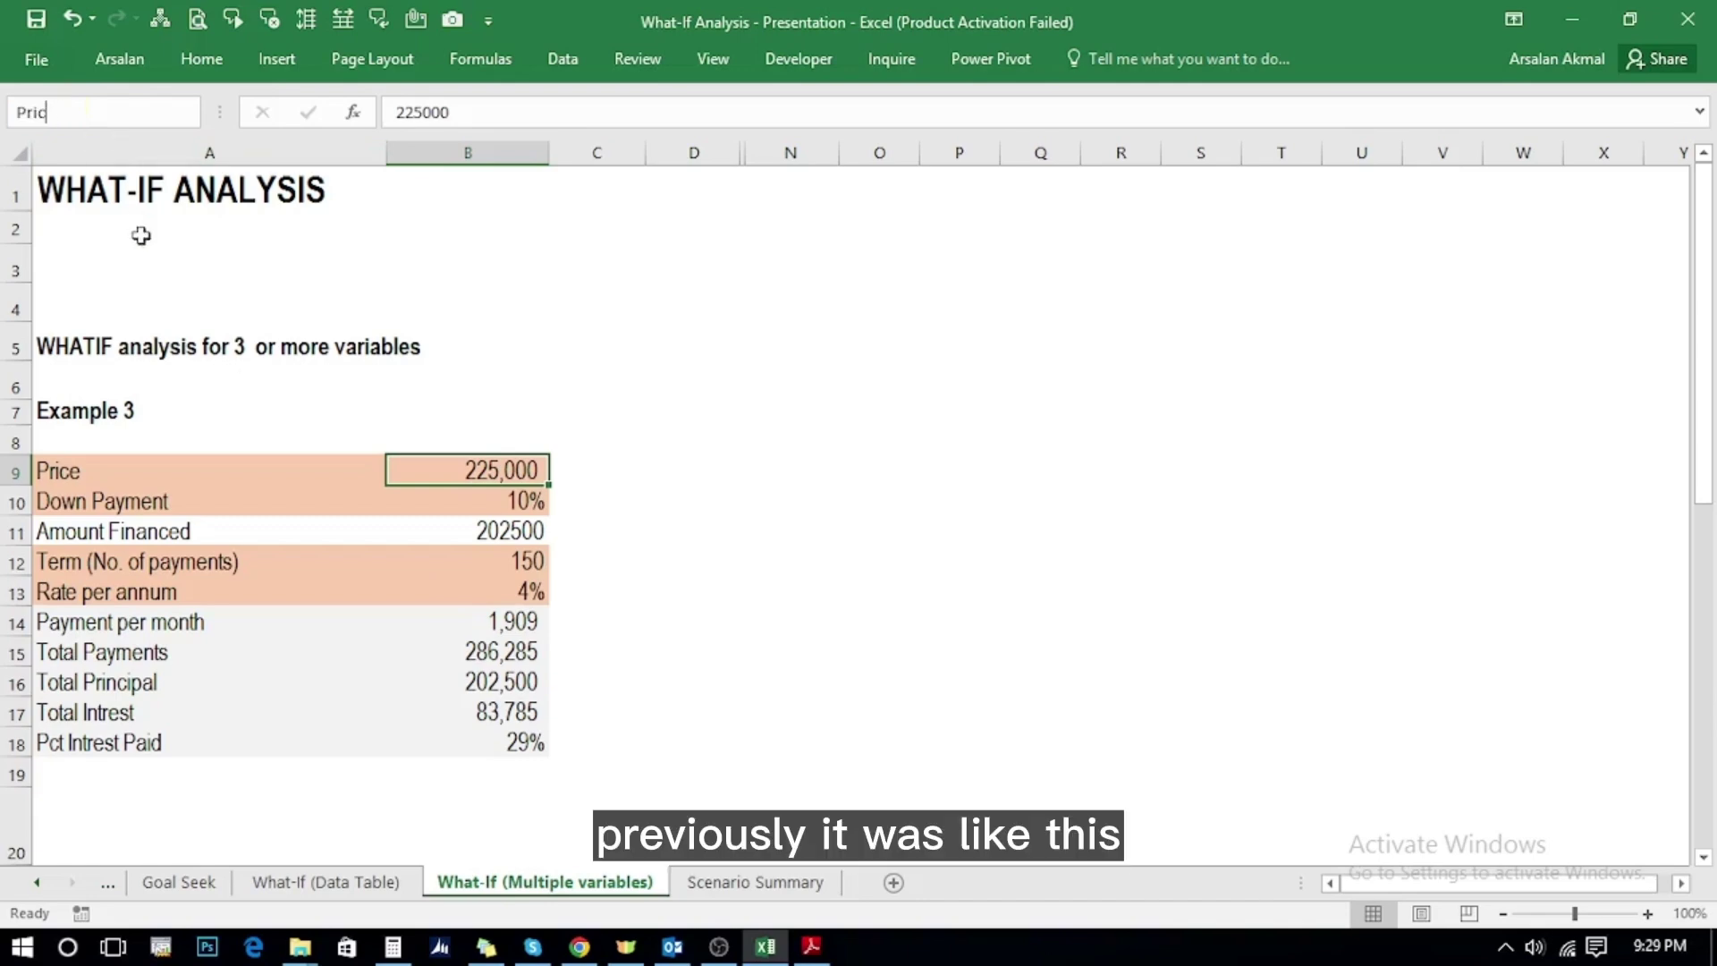
{"action": "type", "text": "B9"}
{"action": "key", "text": "Return"}
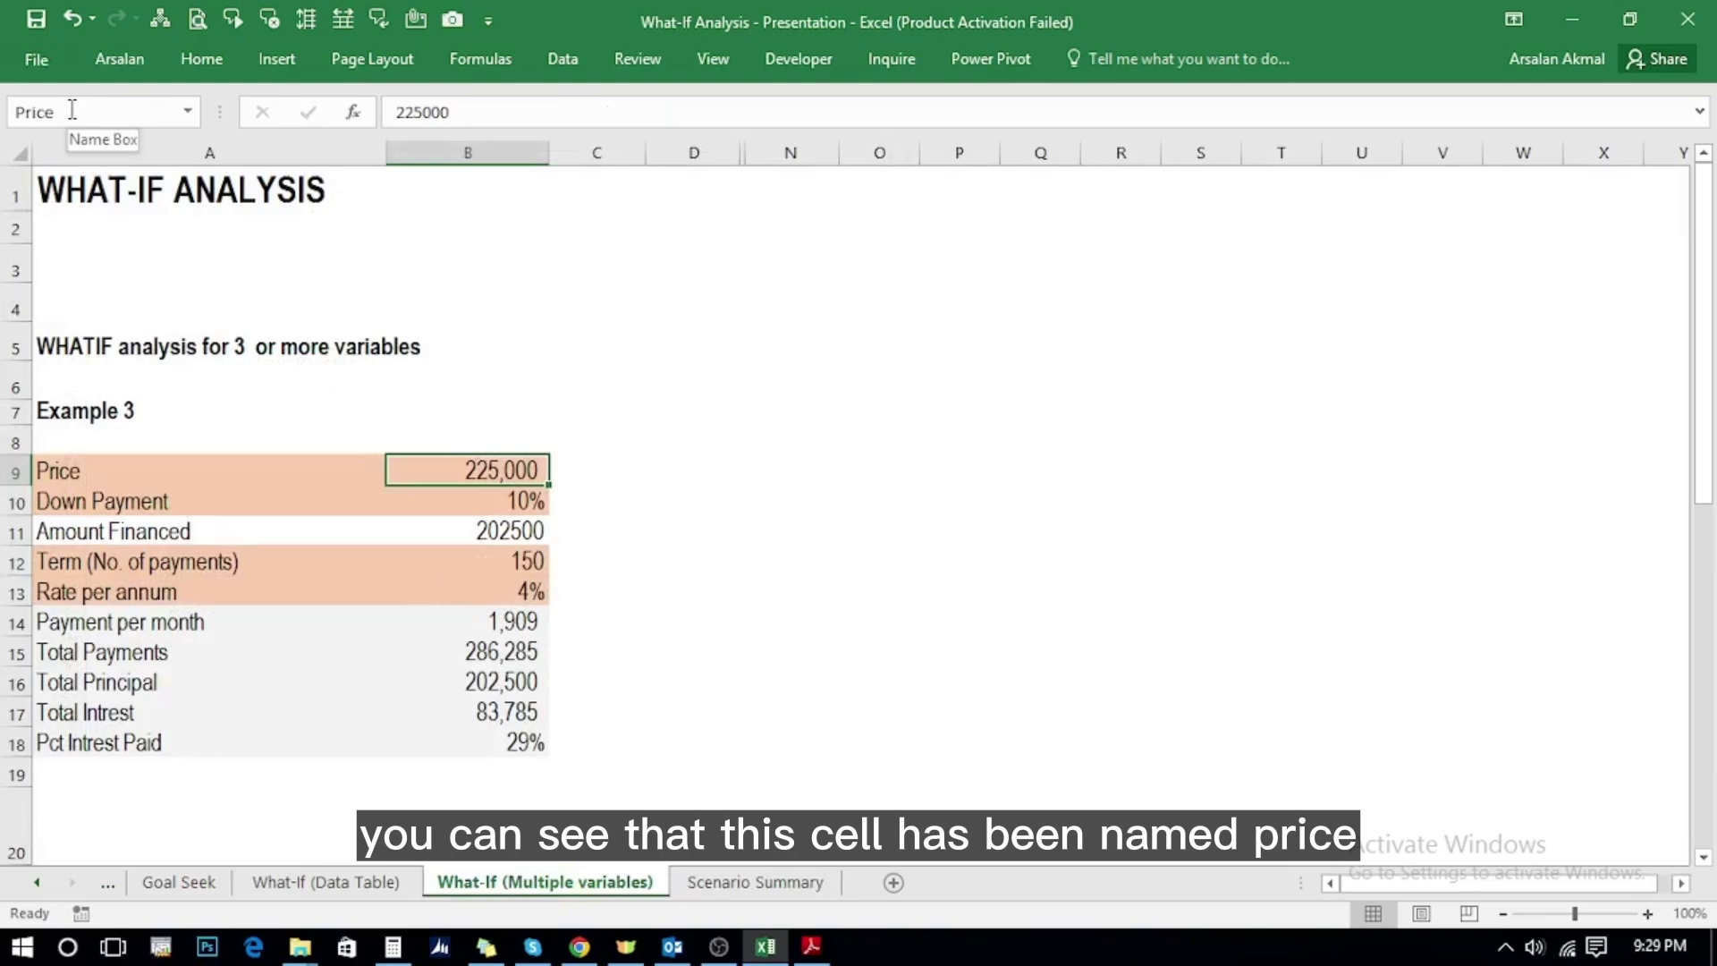
Step: Check the defined names of the down payment, term, annual rate, monthly payment, total payments and total principal cells in column B
{"action": "key", "text": "Down"}
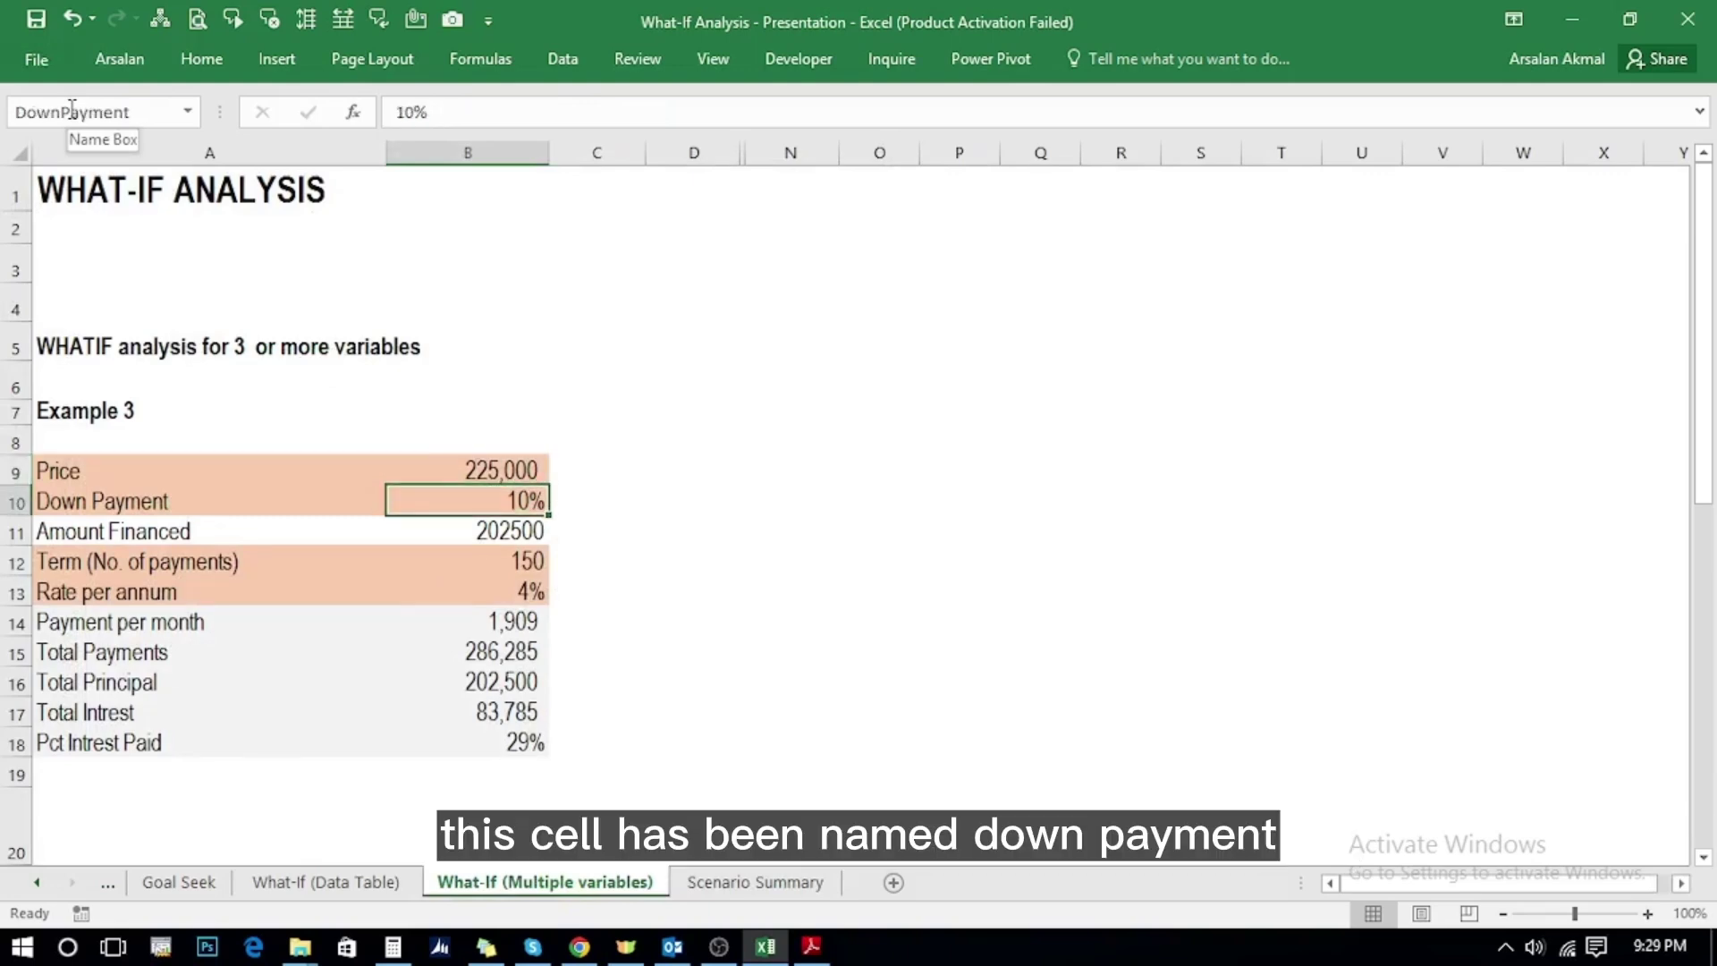
{"action": "left_click", "coordinate": [461, 561]}
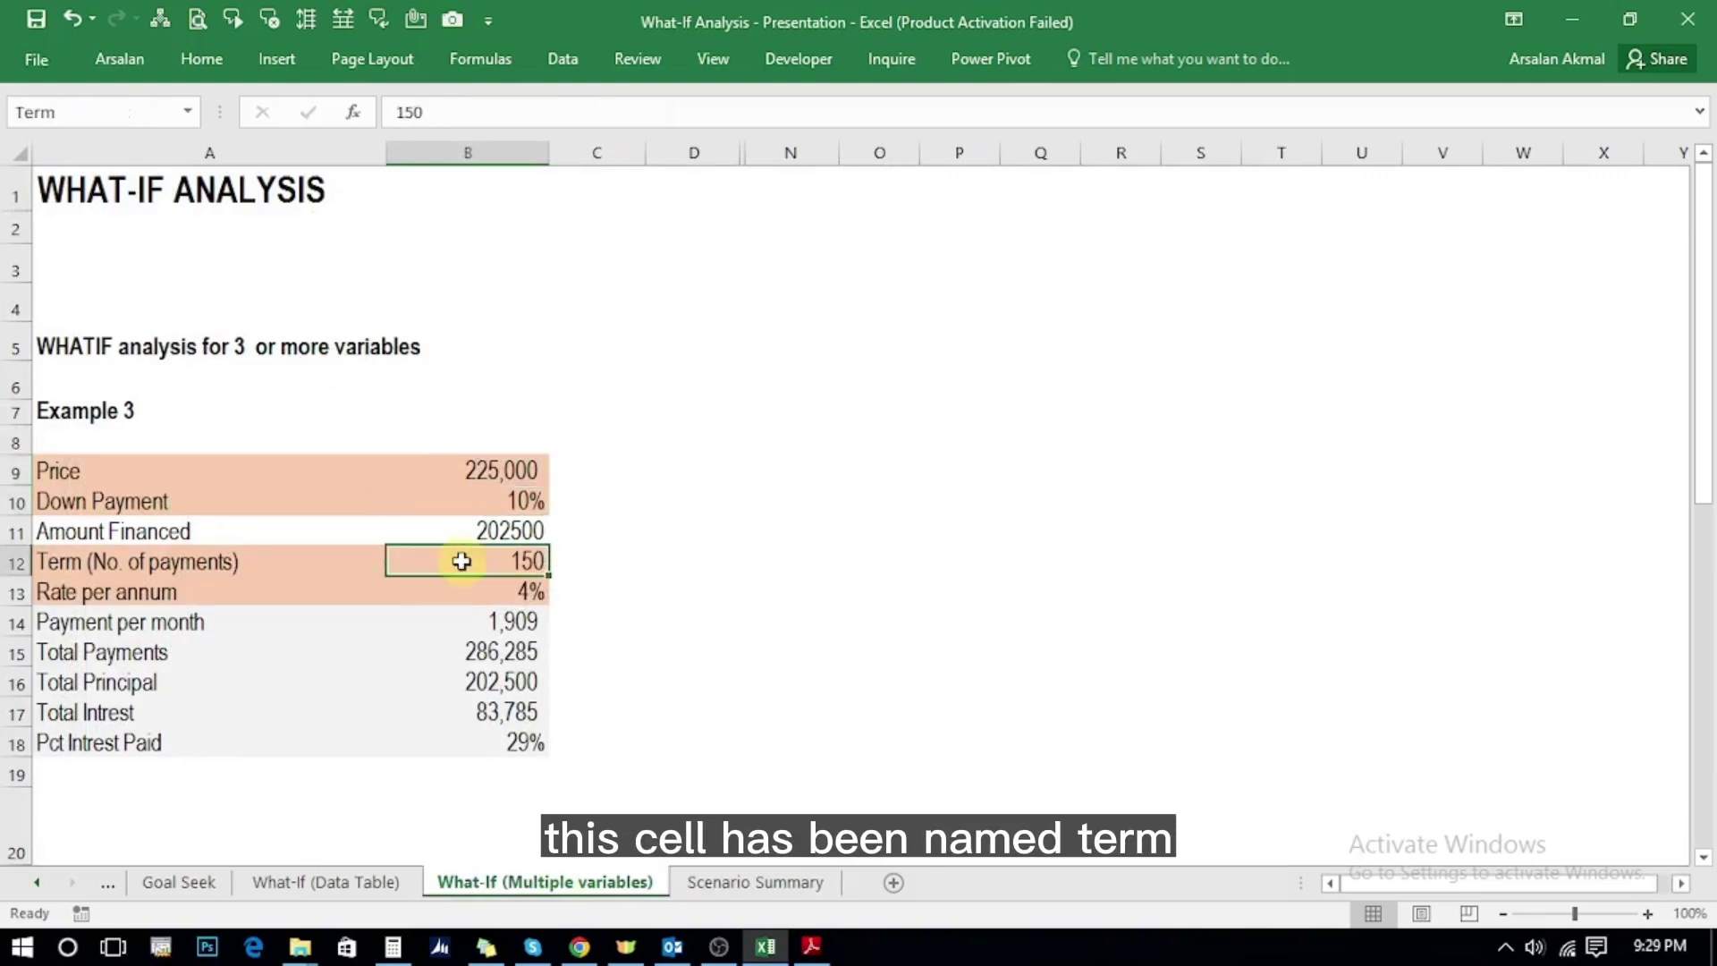
{"action": "key", "text": "Down"}
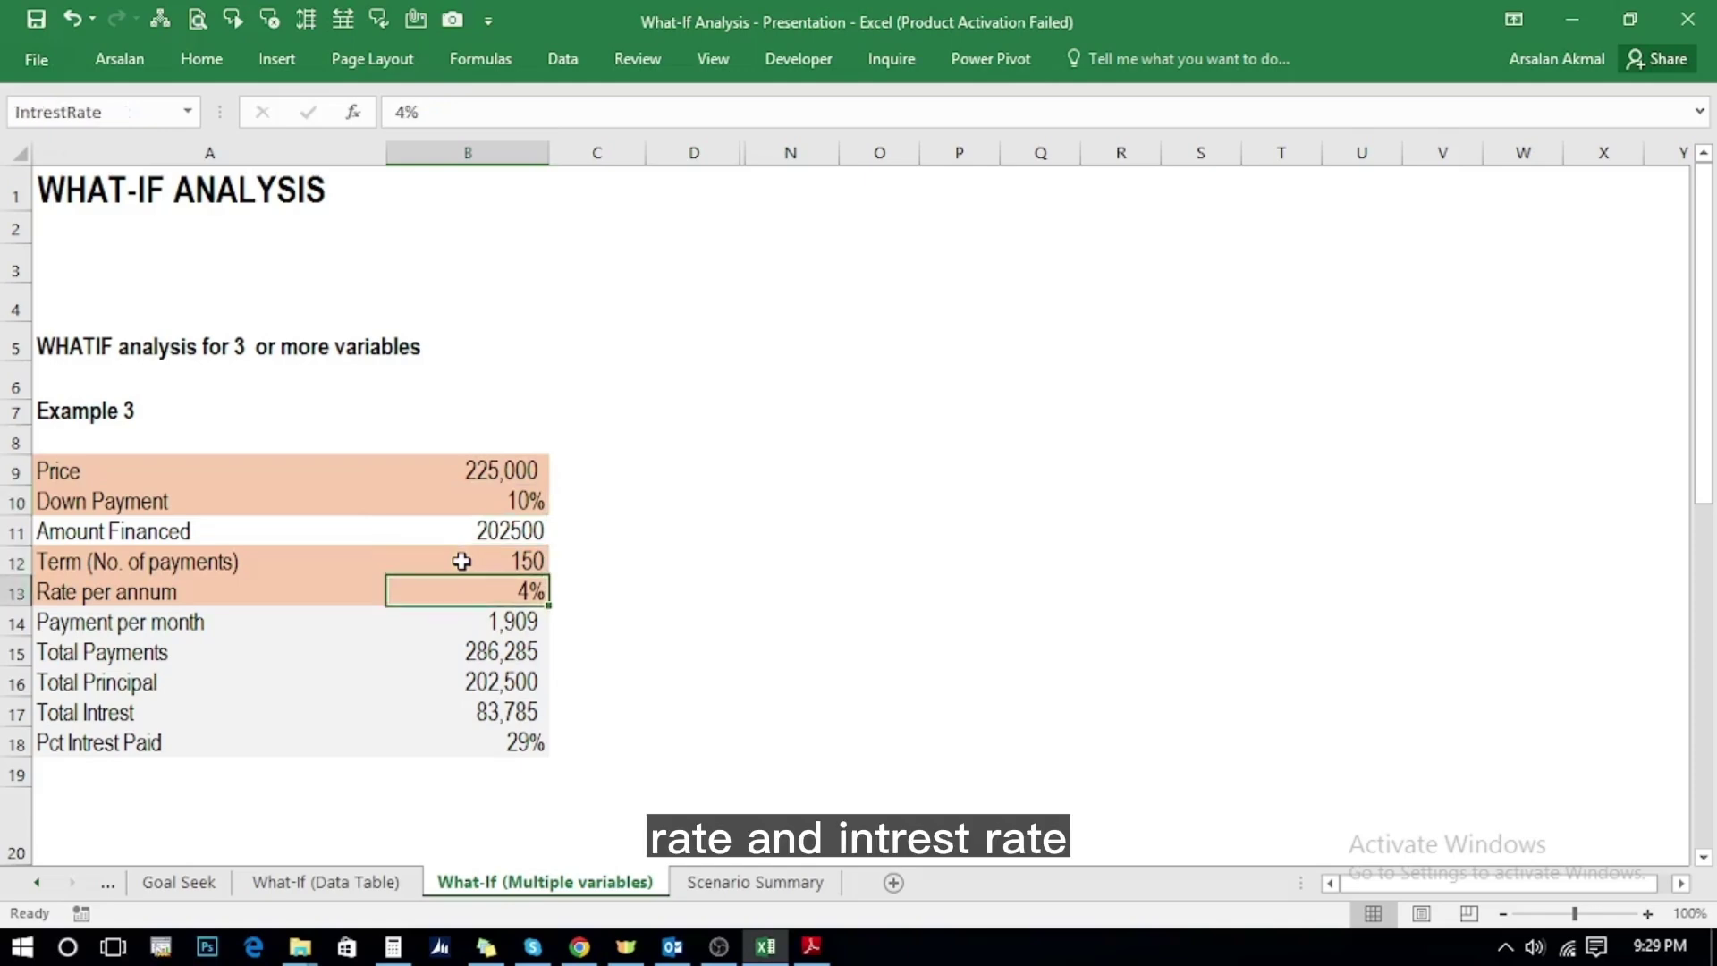
{"action": "key", "text": "Down"}
{"action": "key", "text": "Down"}
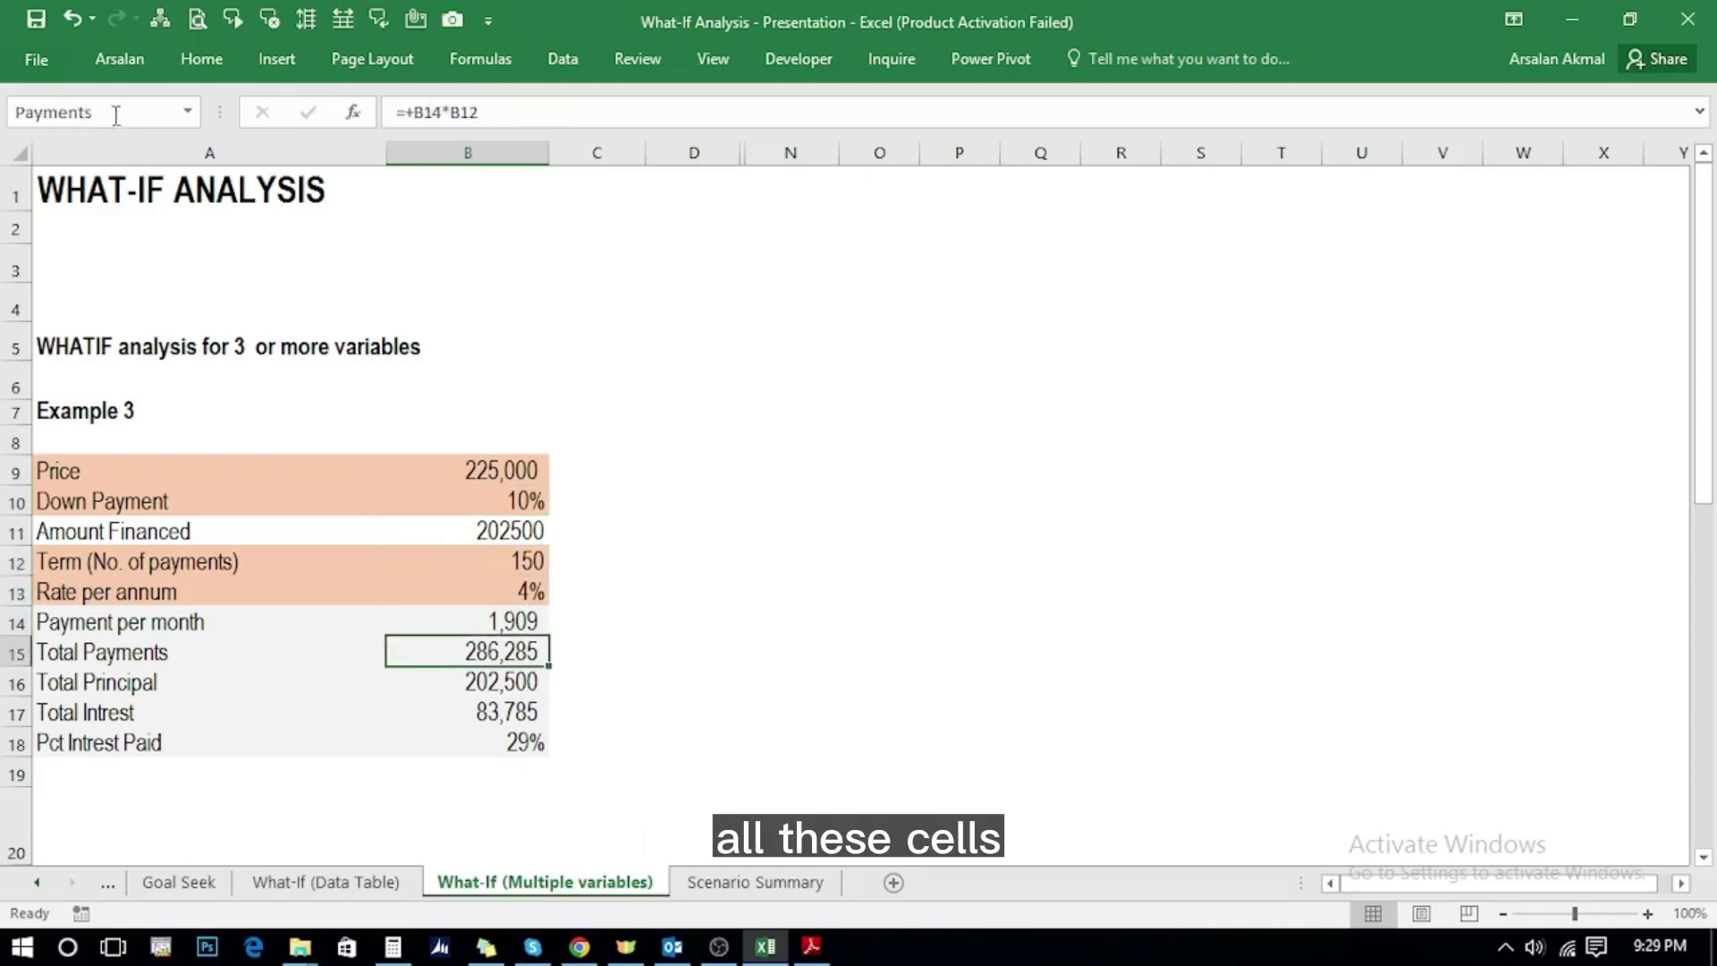
{"action": "key", "text": "Down"}
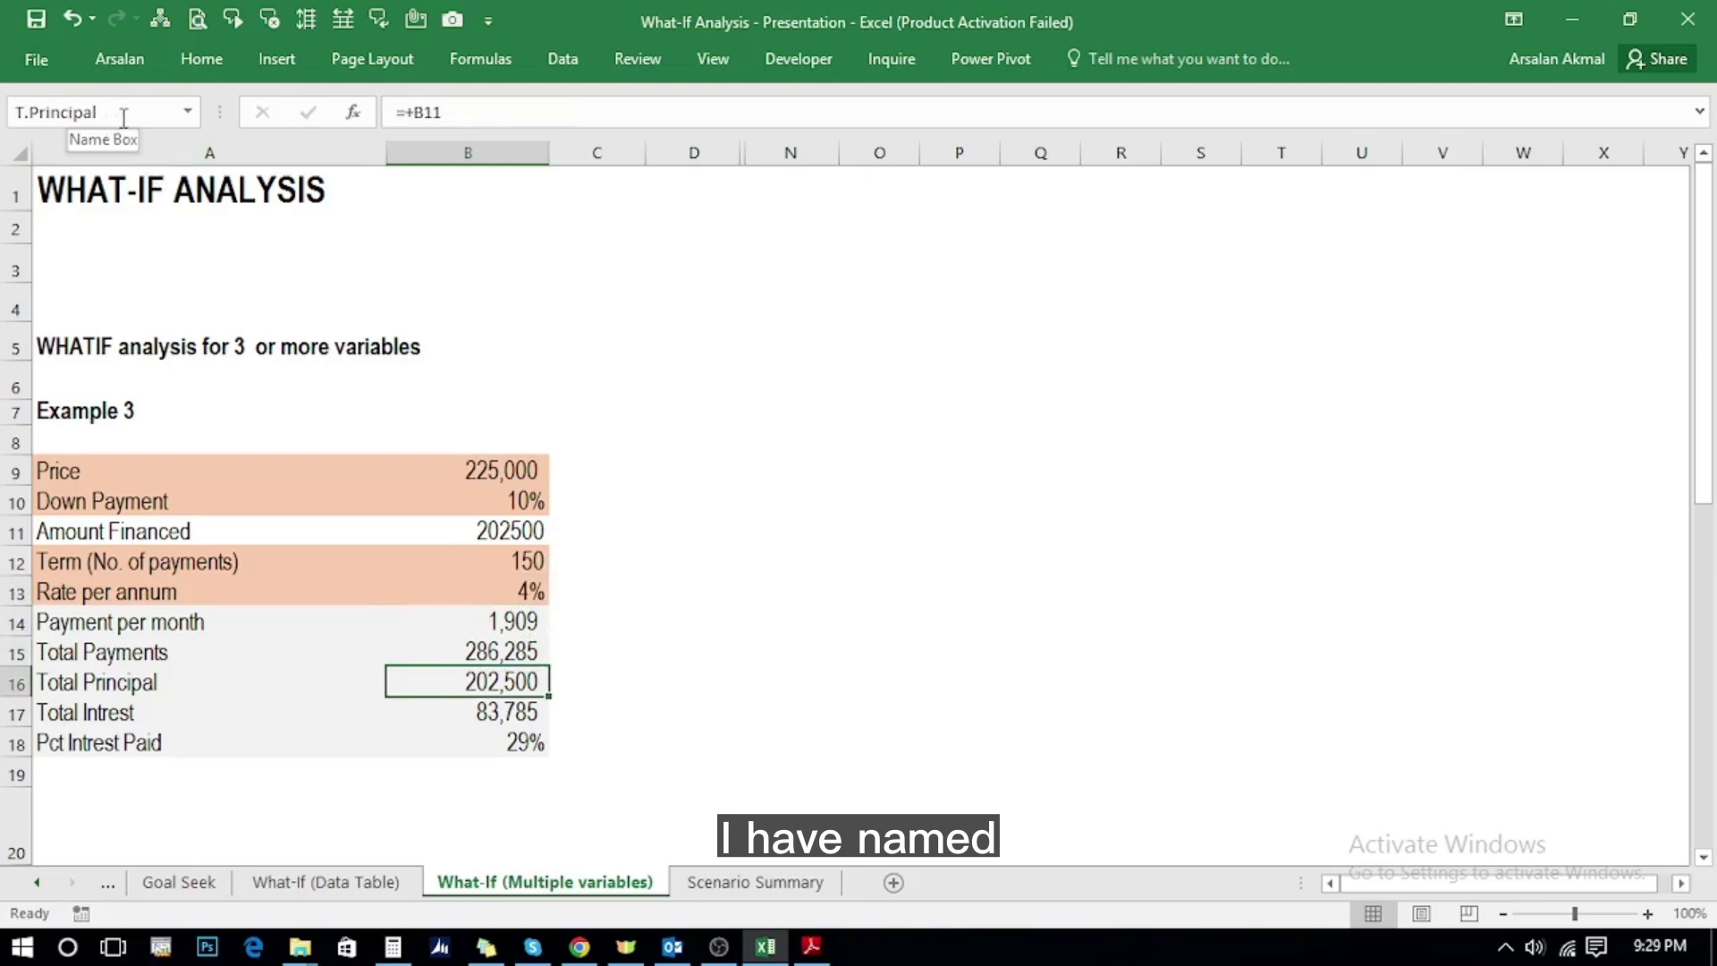
Step: Name the empty cell B20 Payment and move on to the cell below it
{"action": "left_click", "coordinate": [485, 810]}
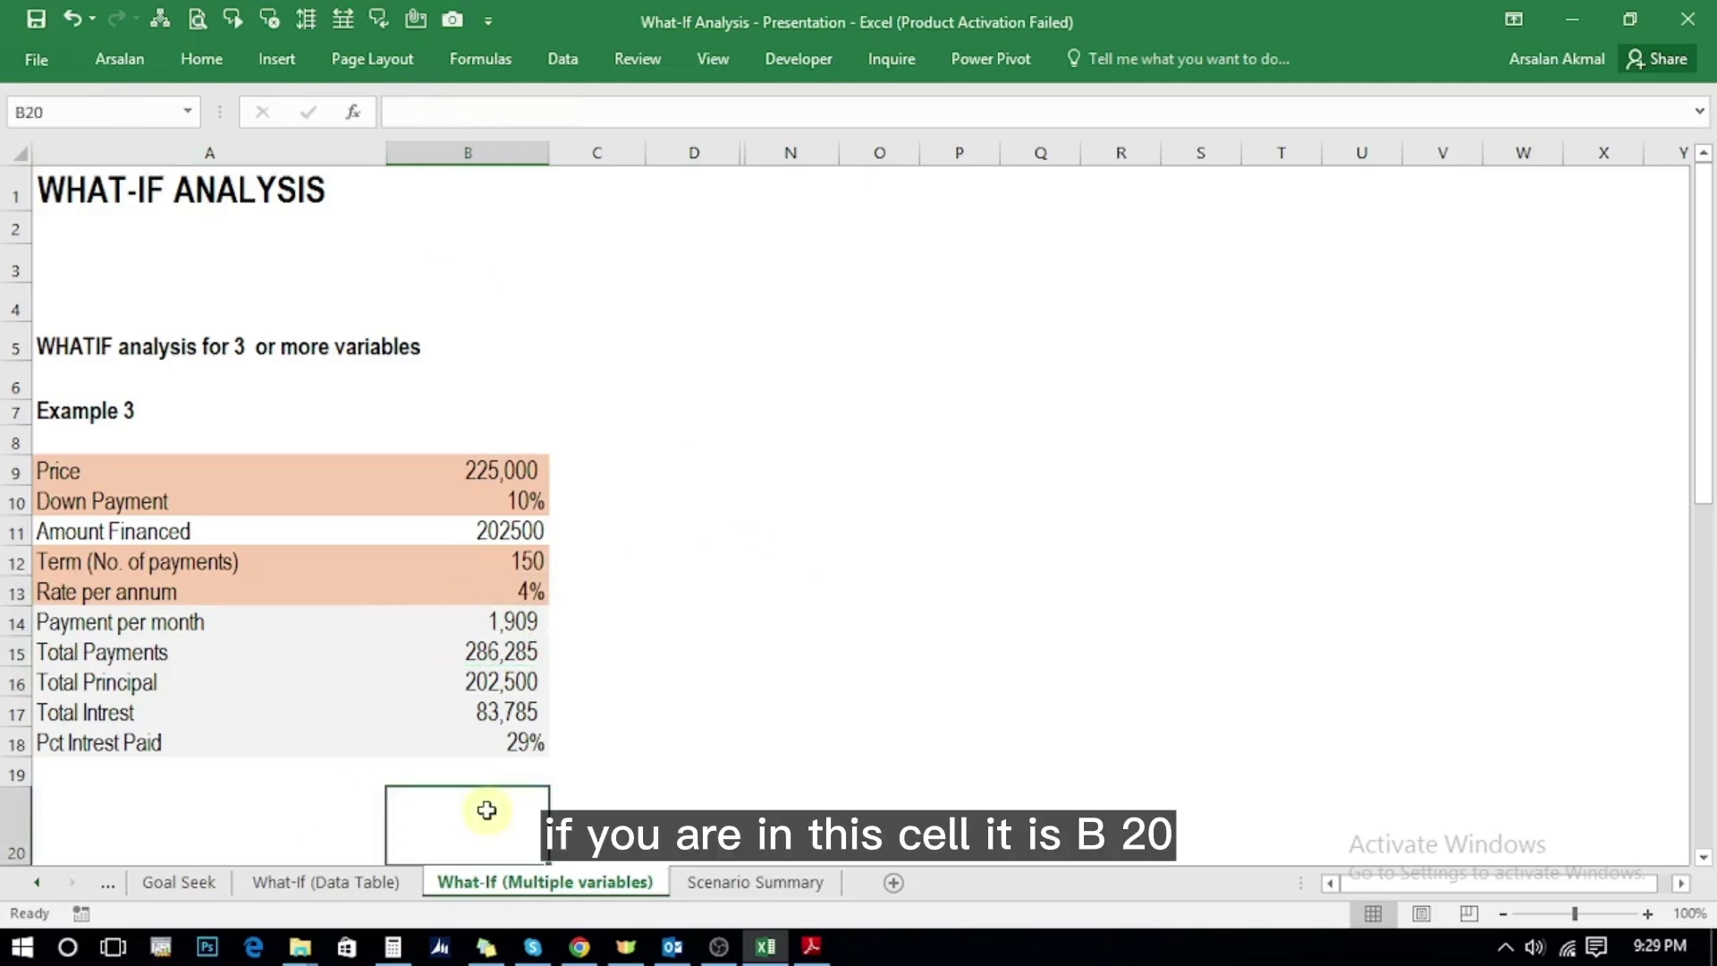
{"action": "left_click", "coordinate": [47, 112]}
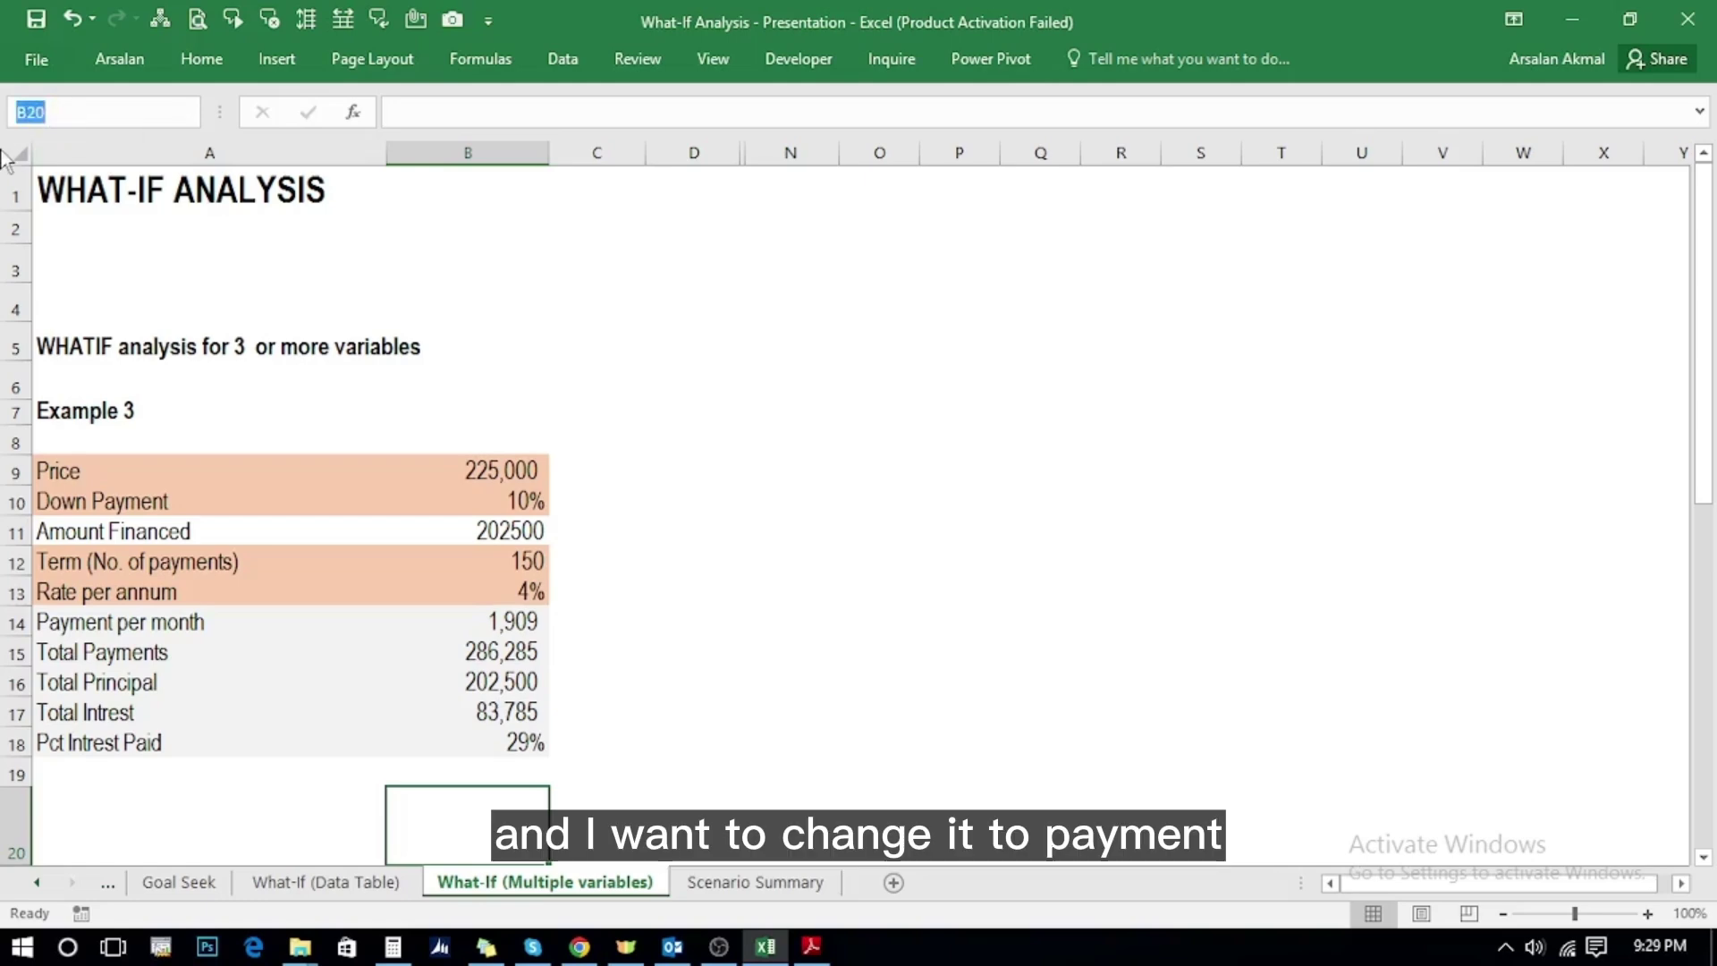
{"action": "type", "text": "Payment"}
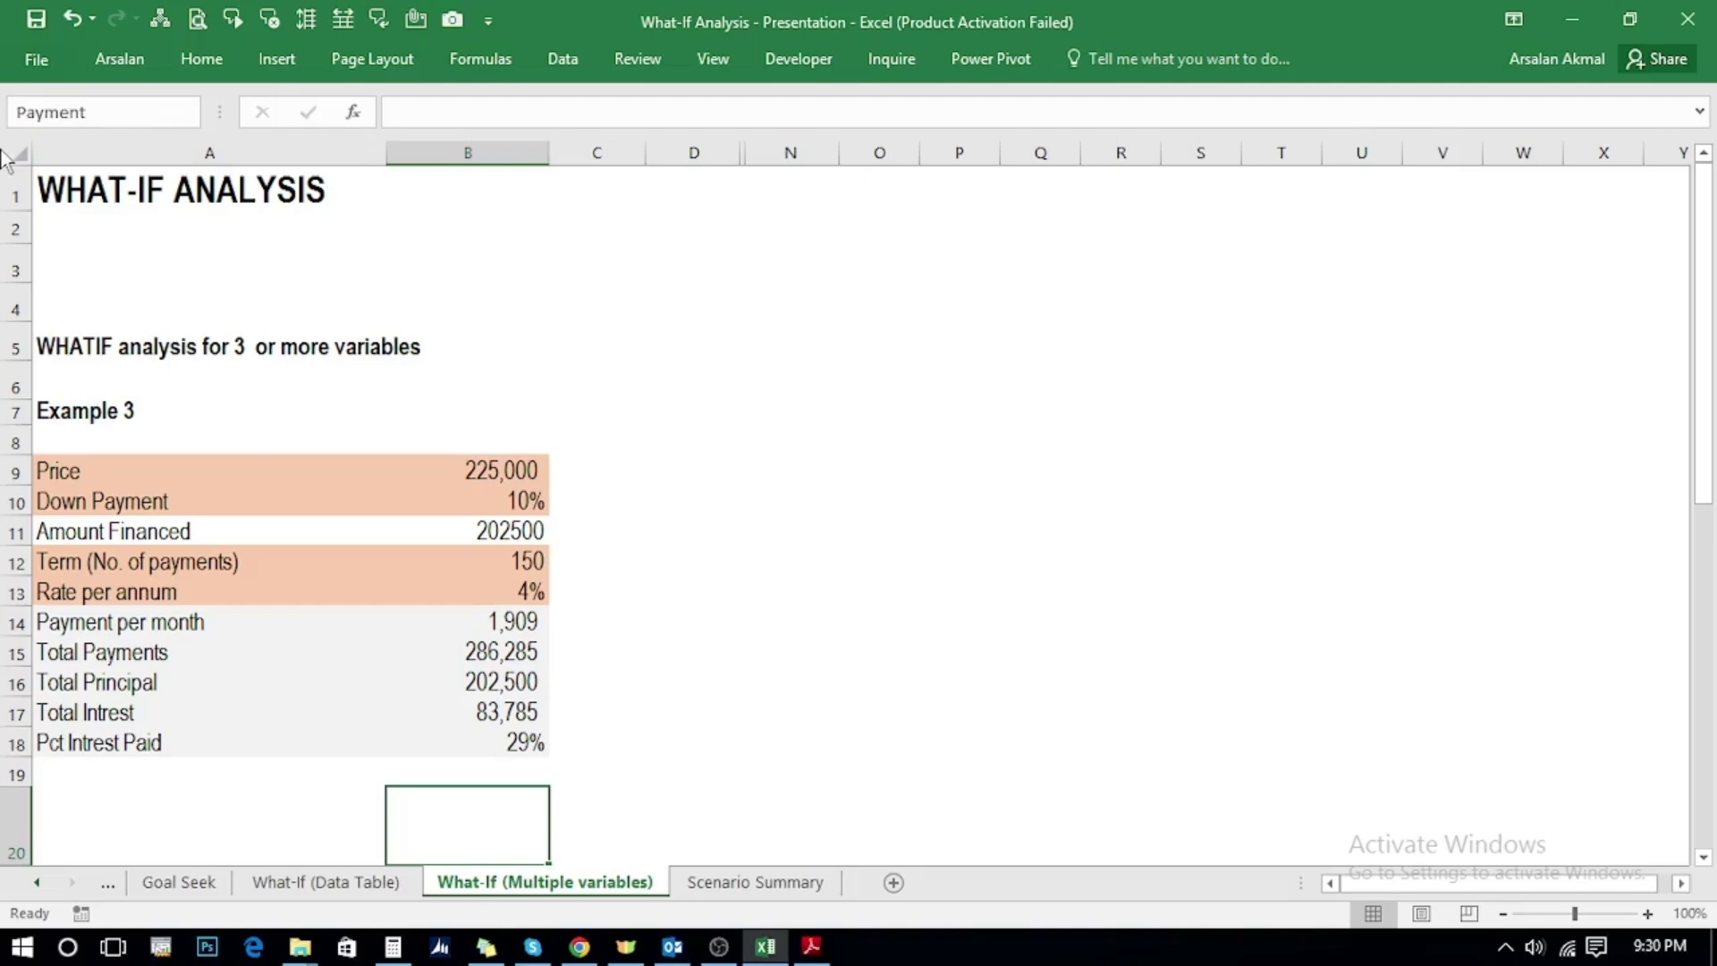
{"action": "key", "text": "Return"}
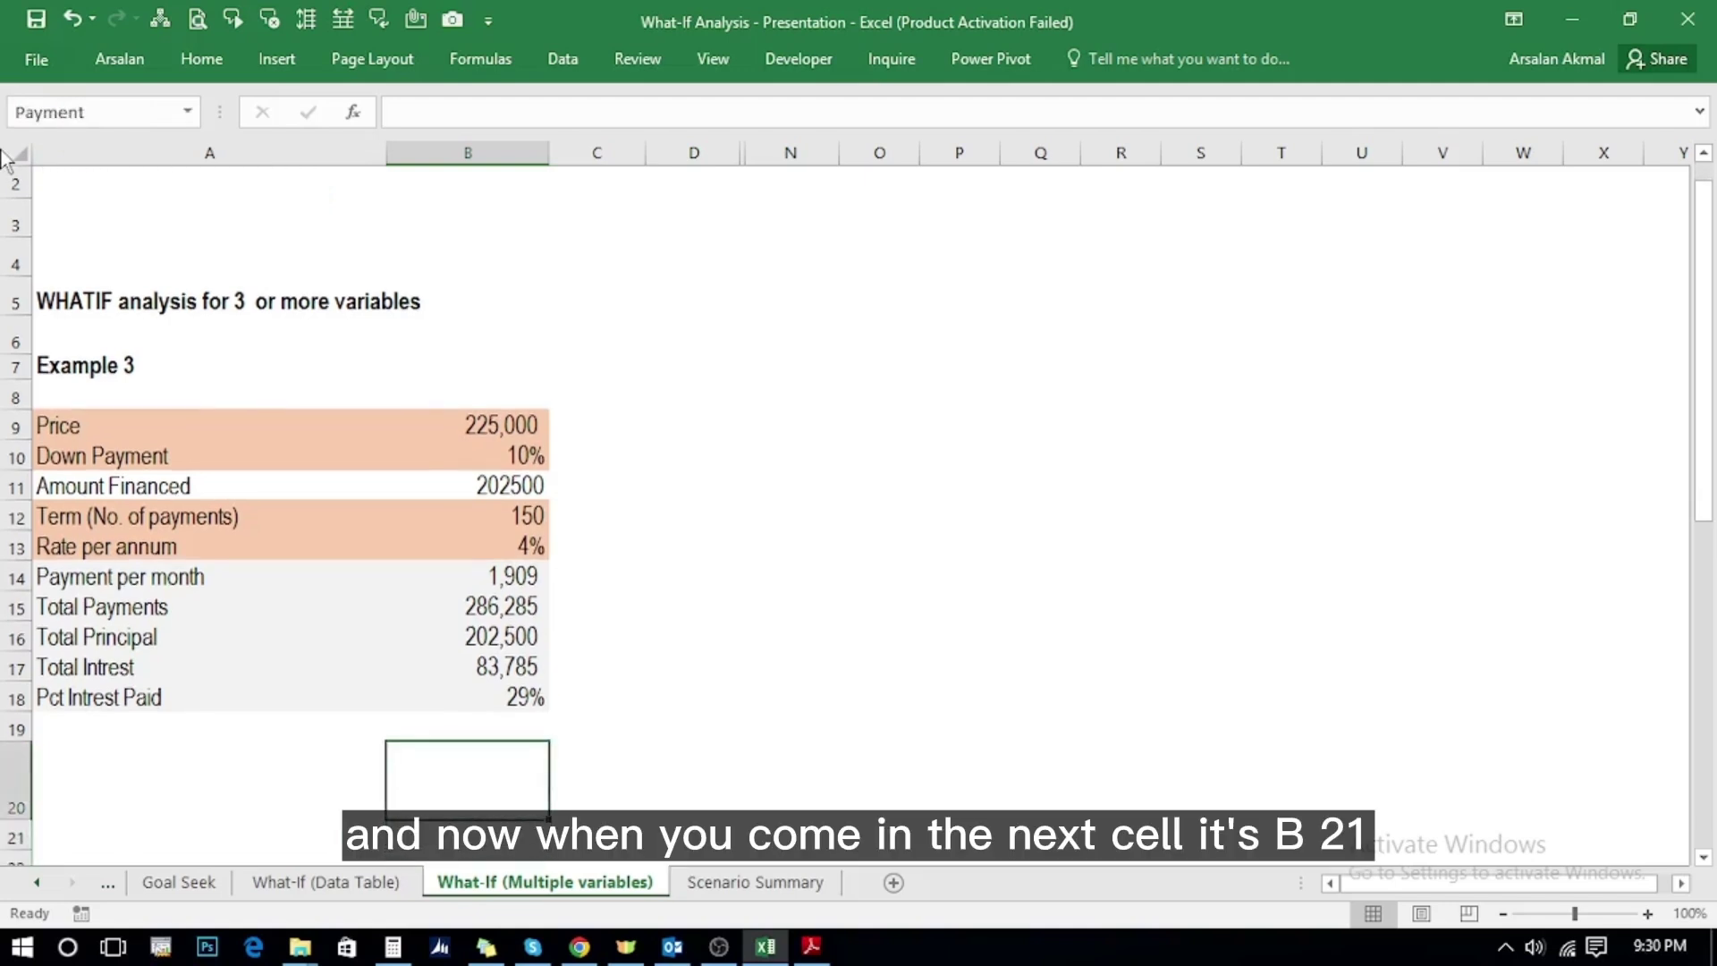
{"action": "key", "text": "Return"}
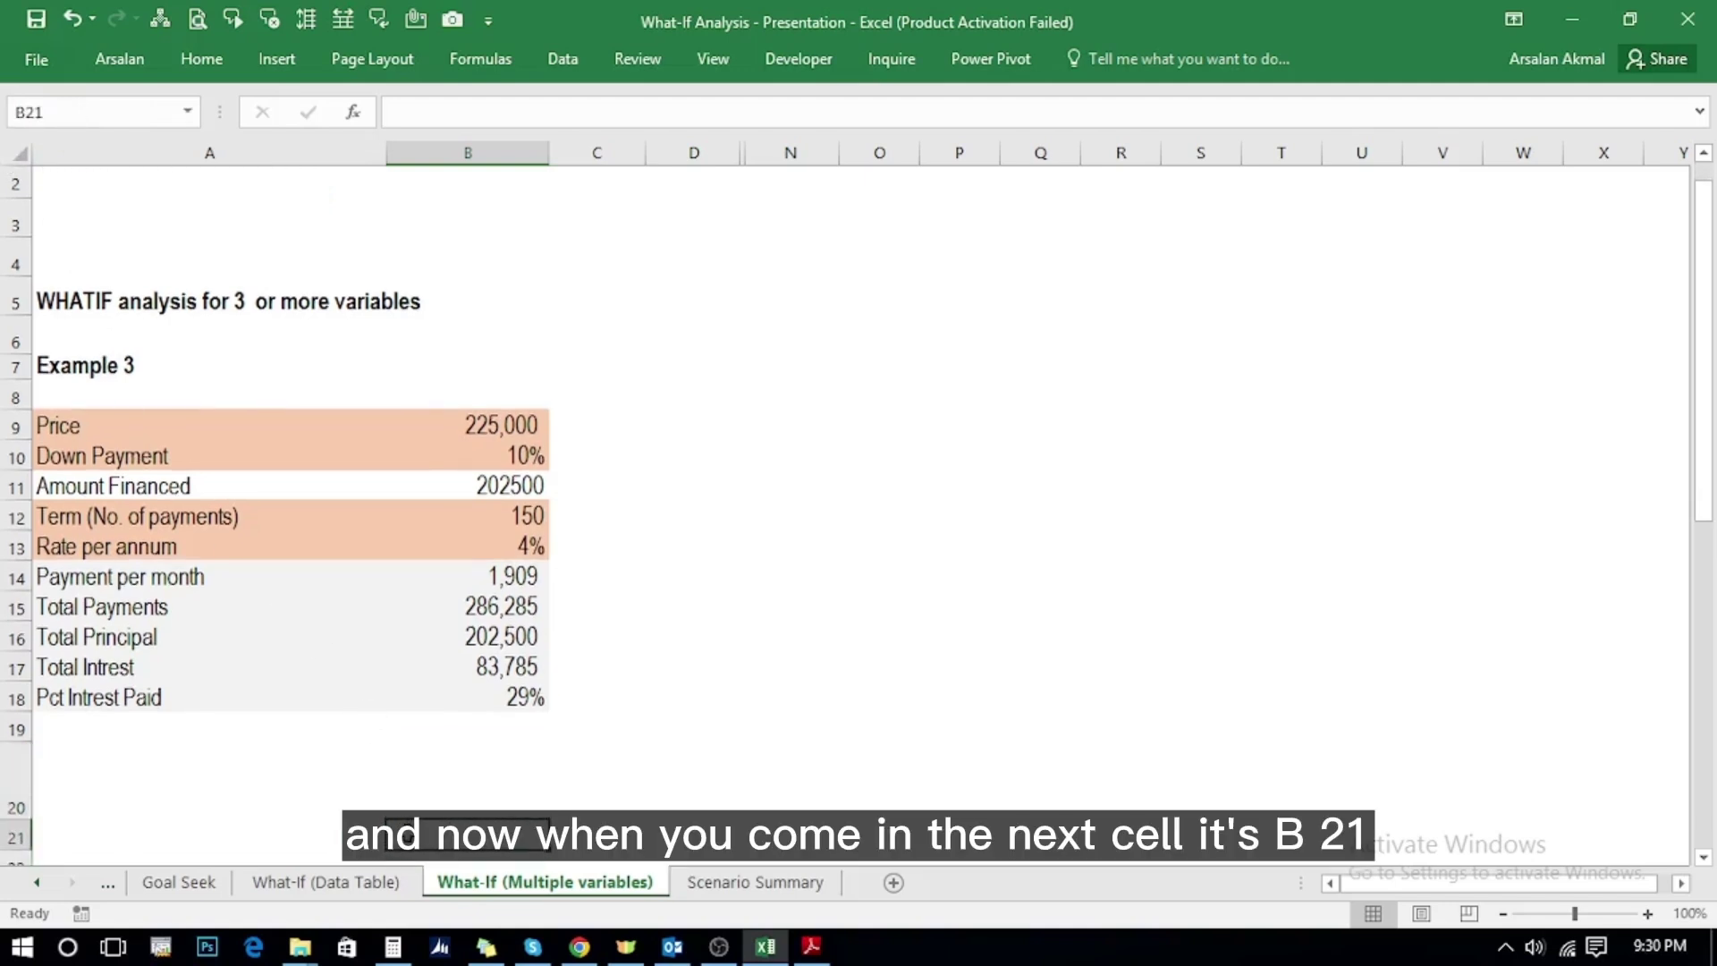
Step: Recheck the name of cell B20 and return to the Scenario Summary sheet to compare its row labels with the cell names
{"action": "left_click", "coordinate": [406, 819]}
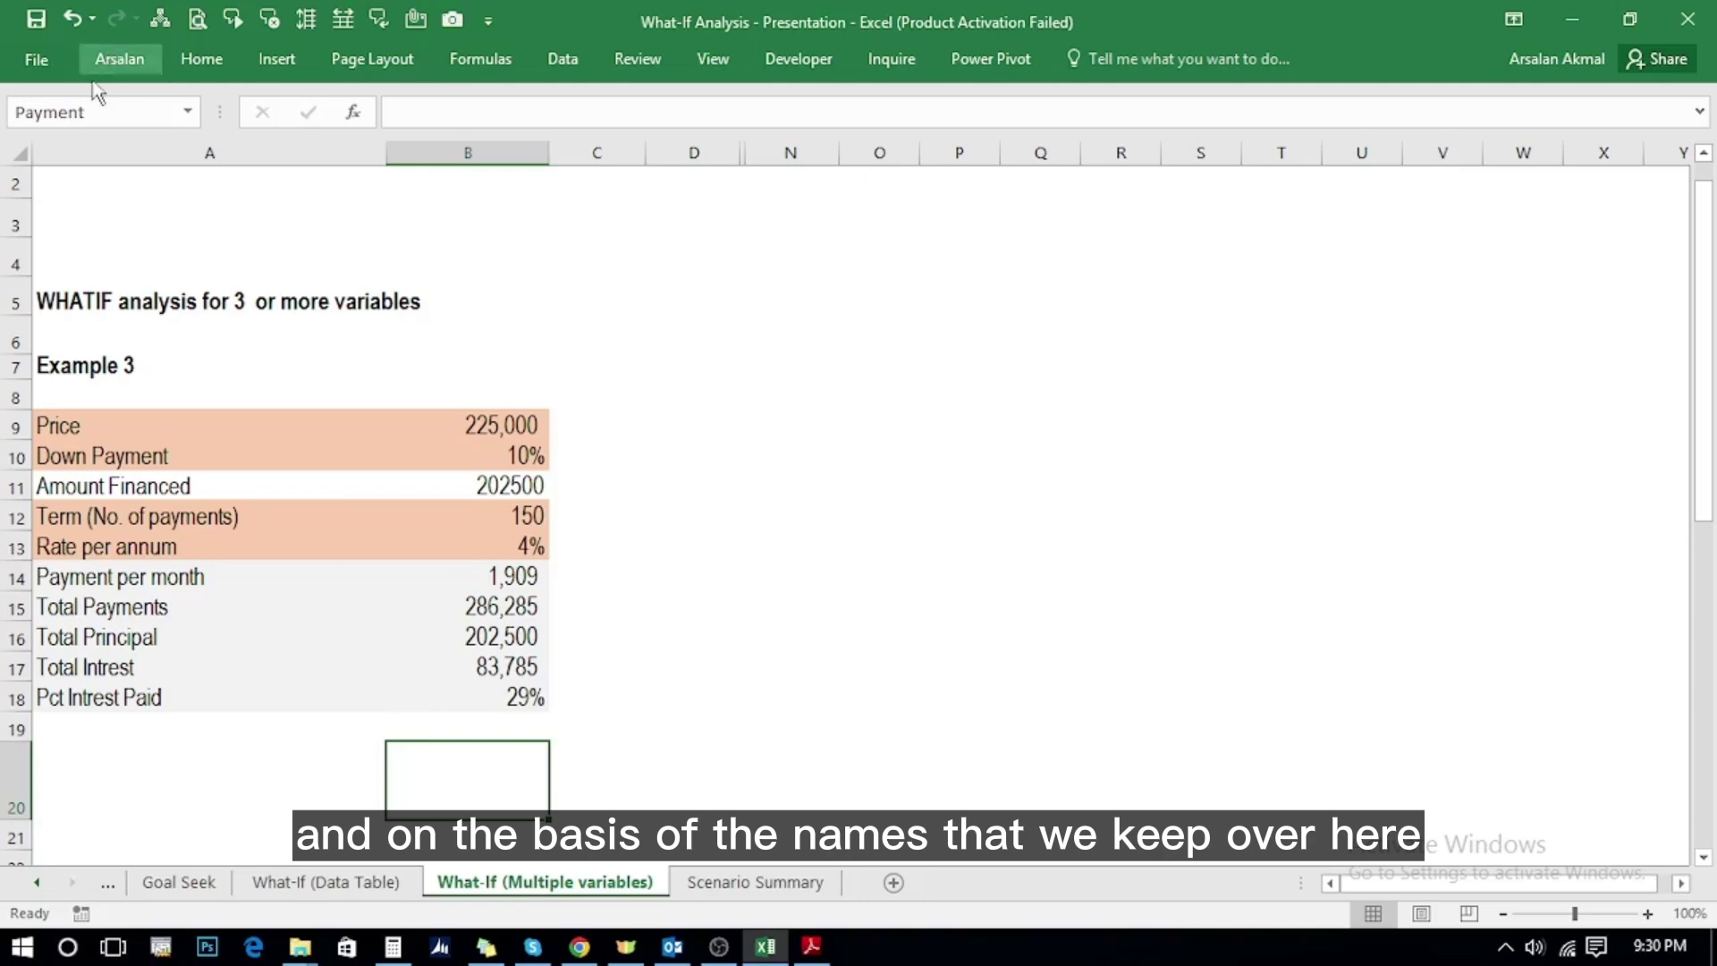
{"action": "left_click", "coordinate": [14, 110]}
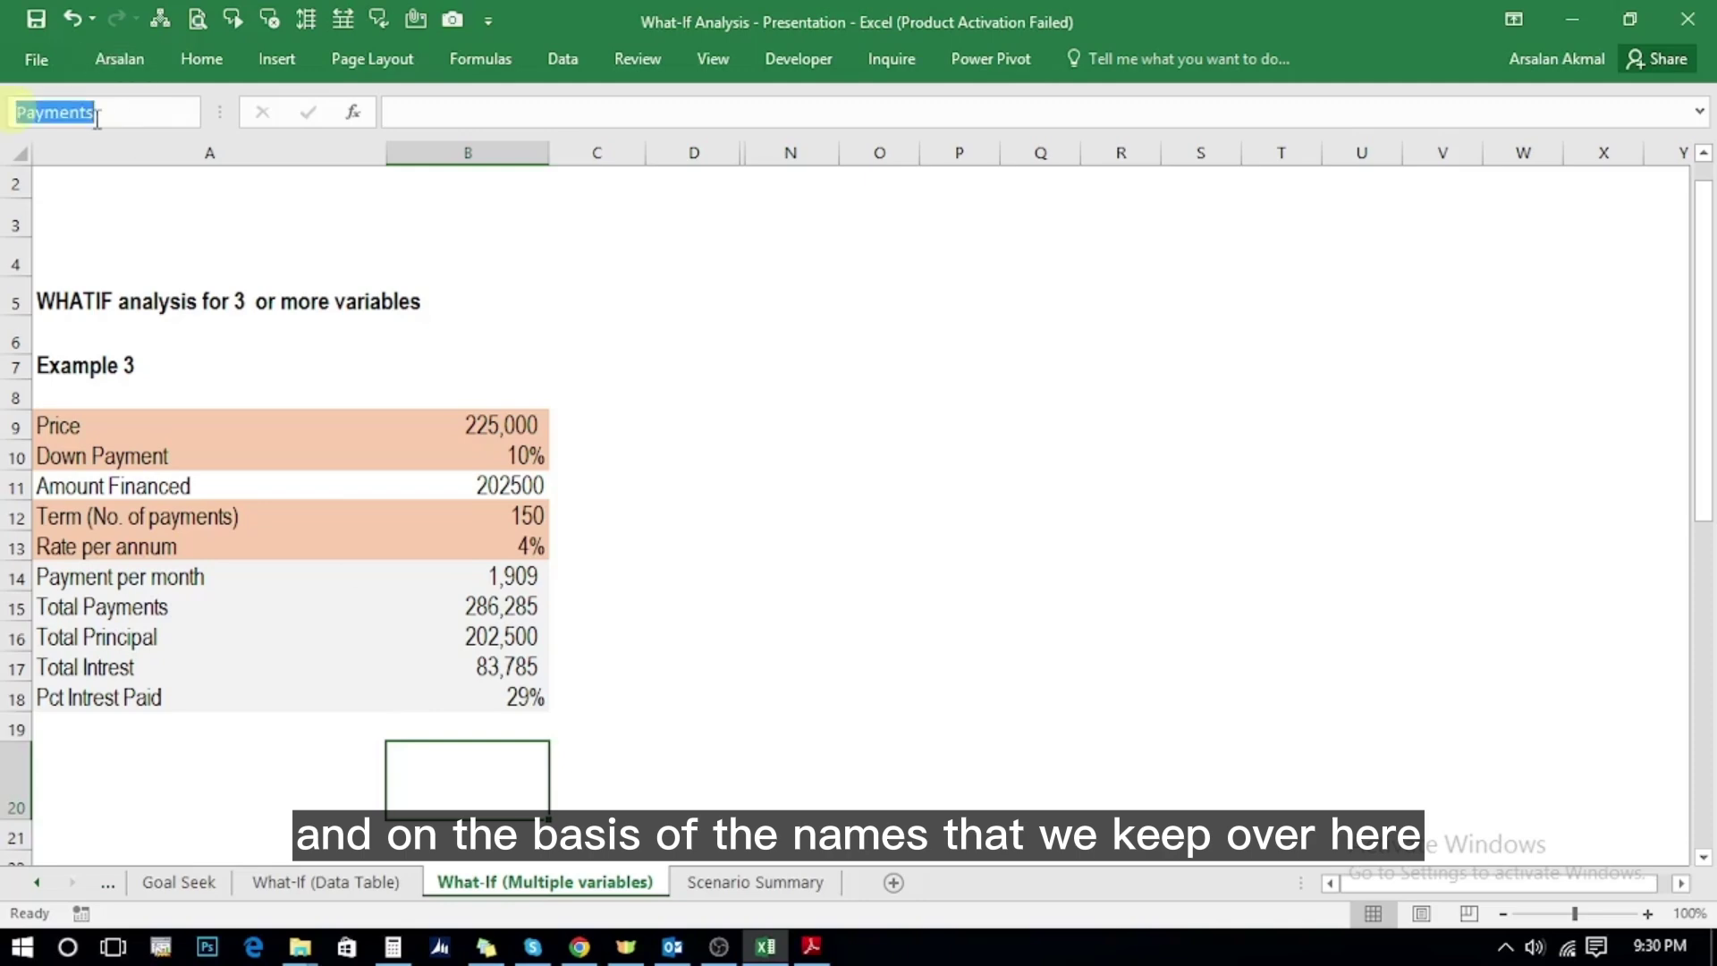
{"action": "left_click", "coordinate": [707, 883]}
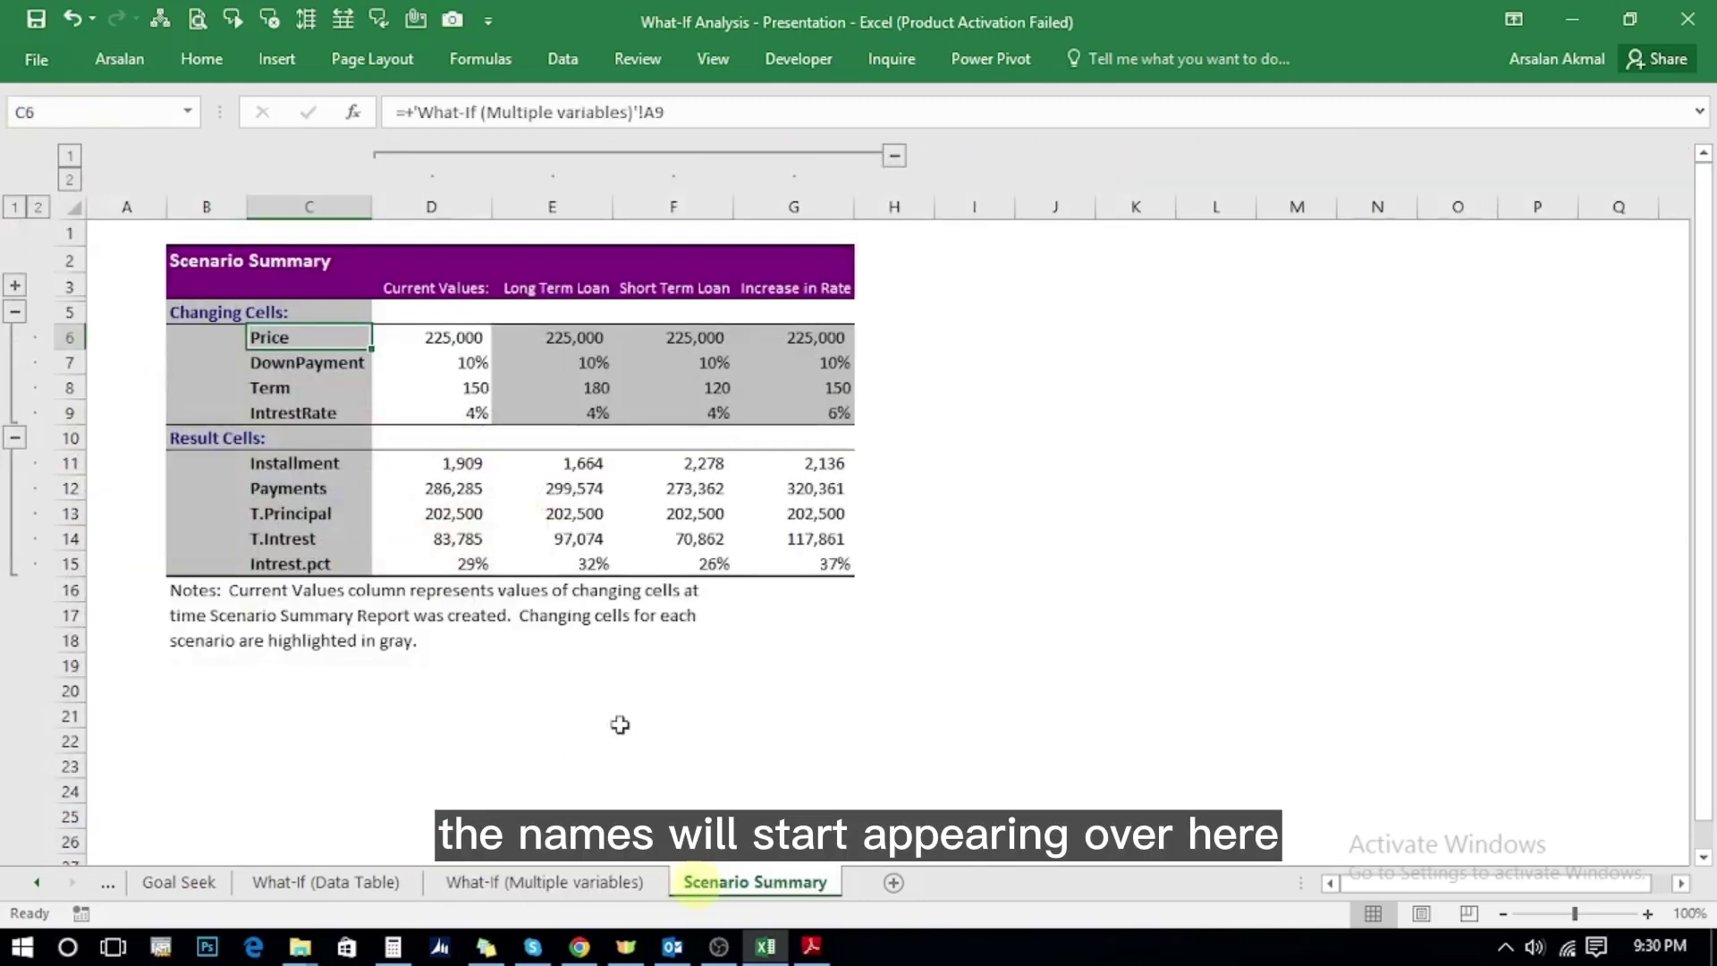